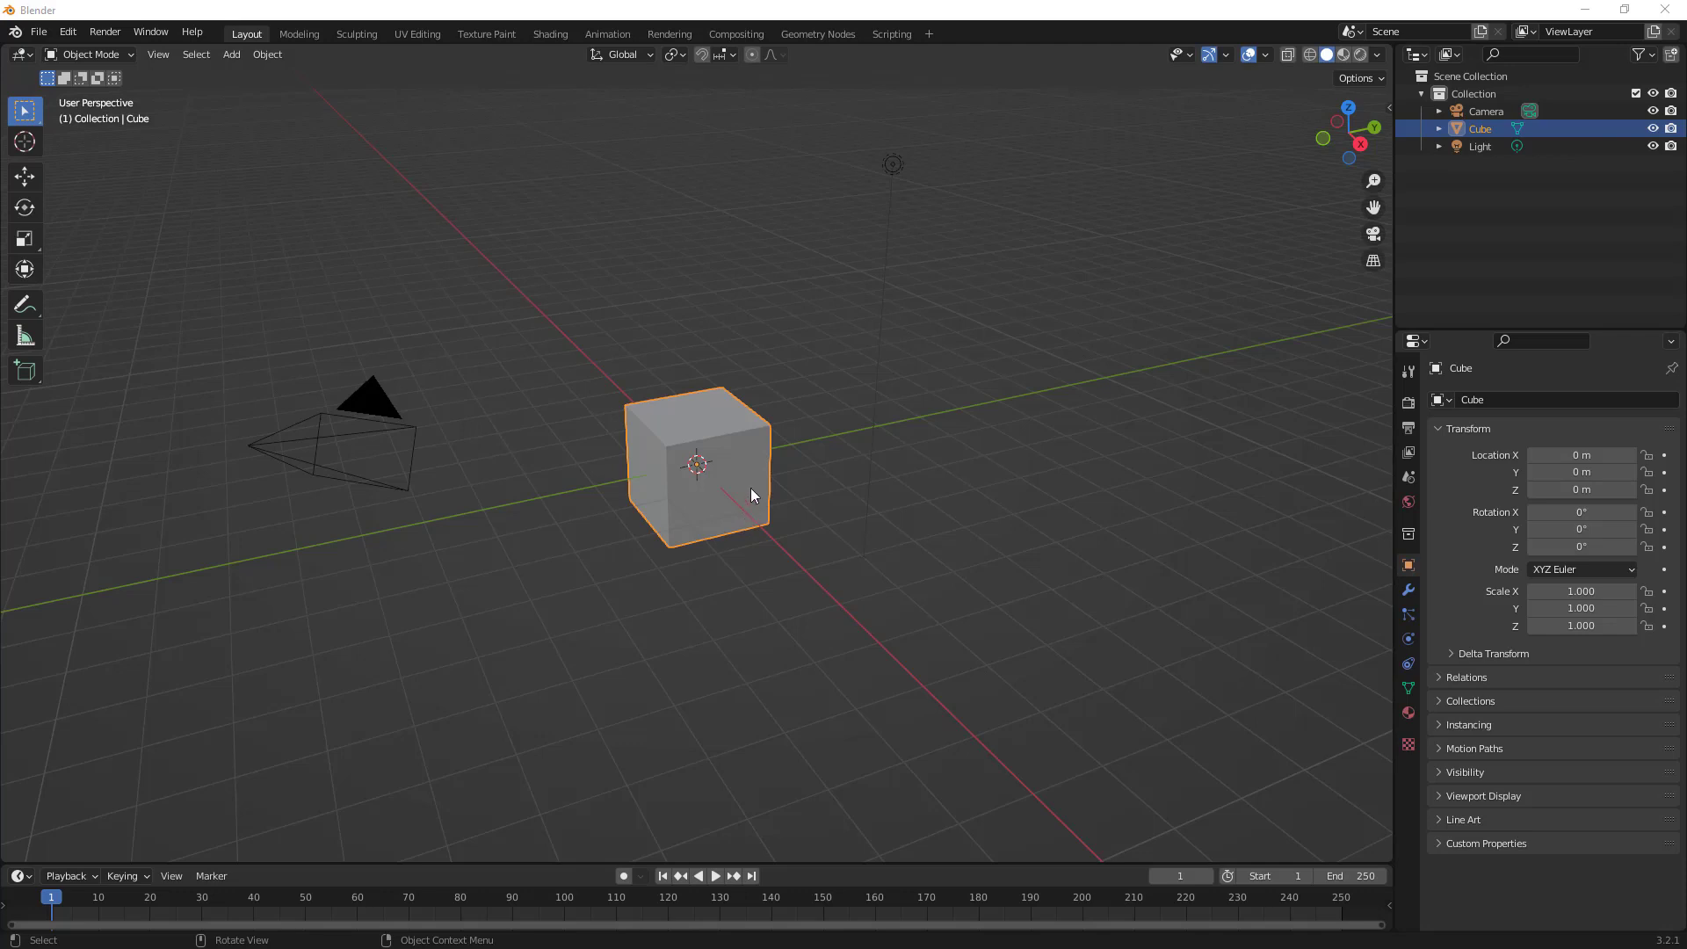
# Move the cube up about 1.19 m along the global Z axis.
pyautogui.click(828, 423)
pyautogui.click(747, 436)
pyautogui.press('g')
pyautogui.press('z')
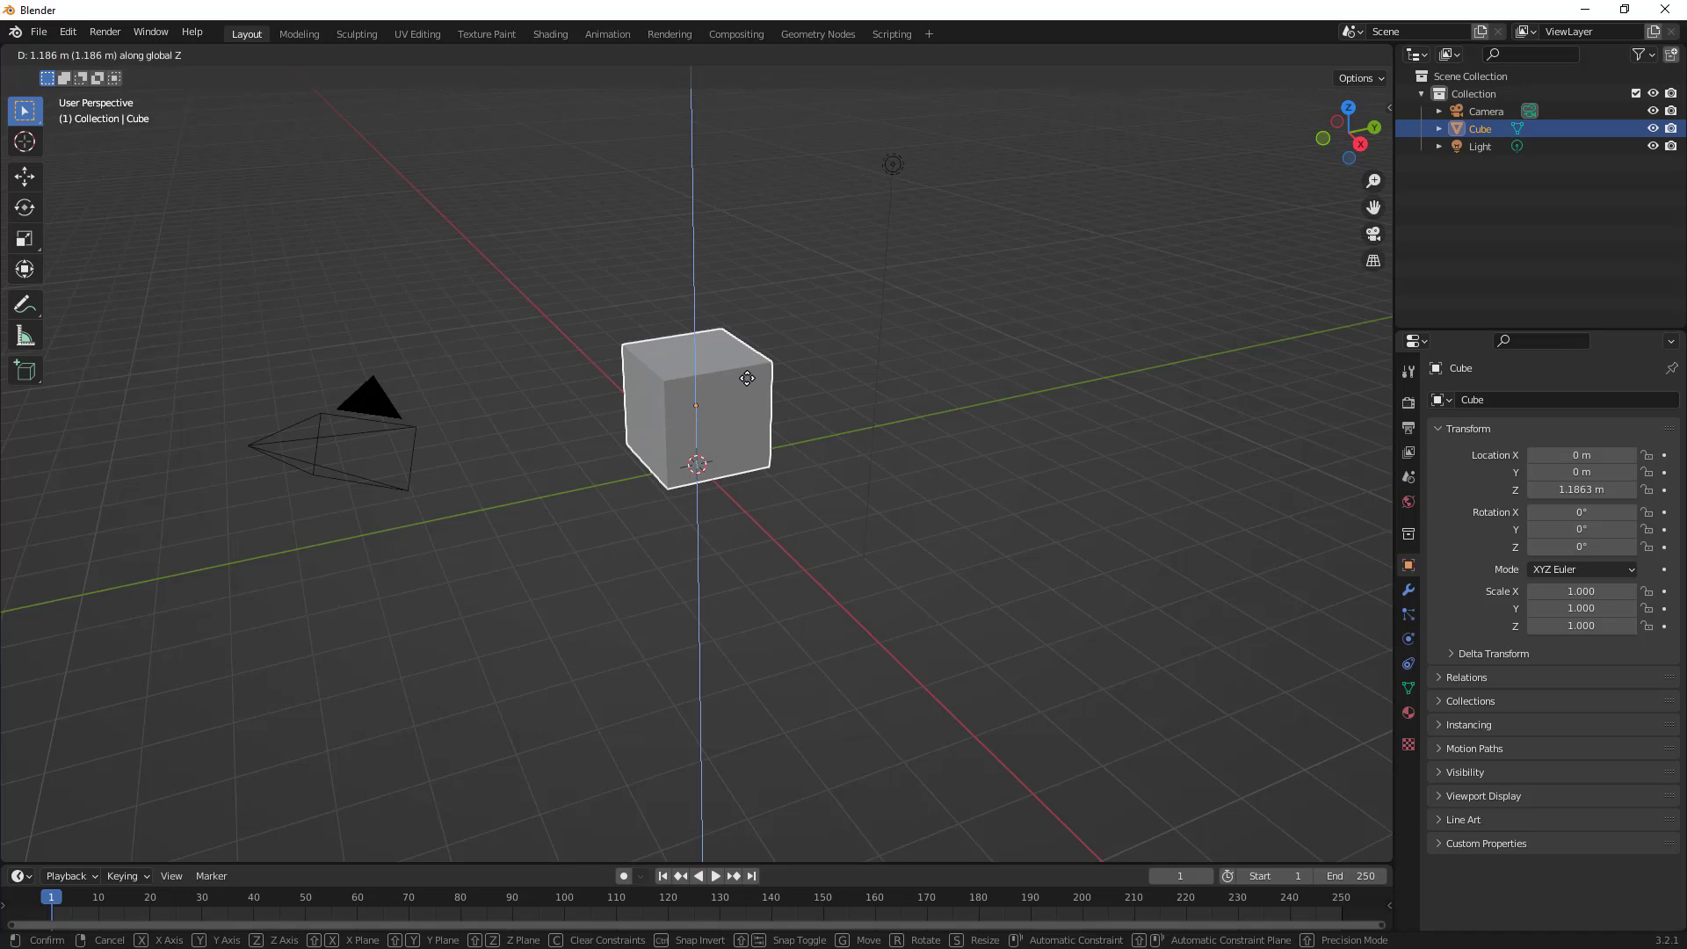
pyautogui.click(747, 378)
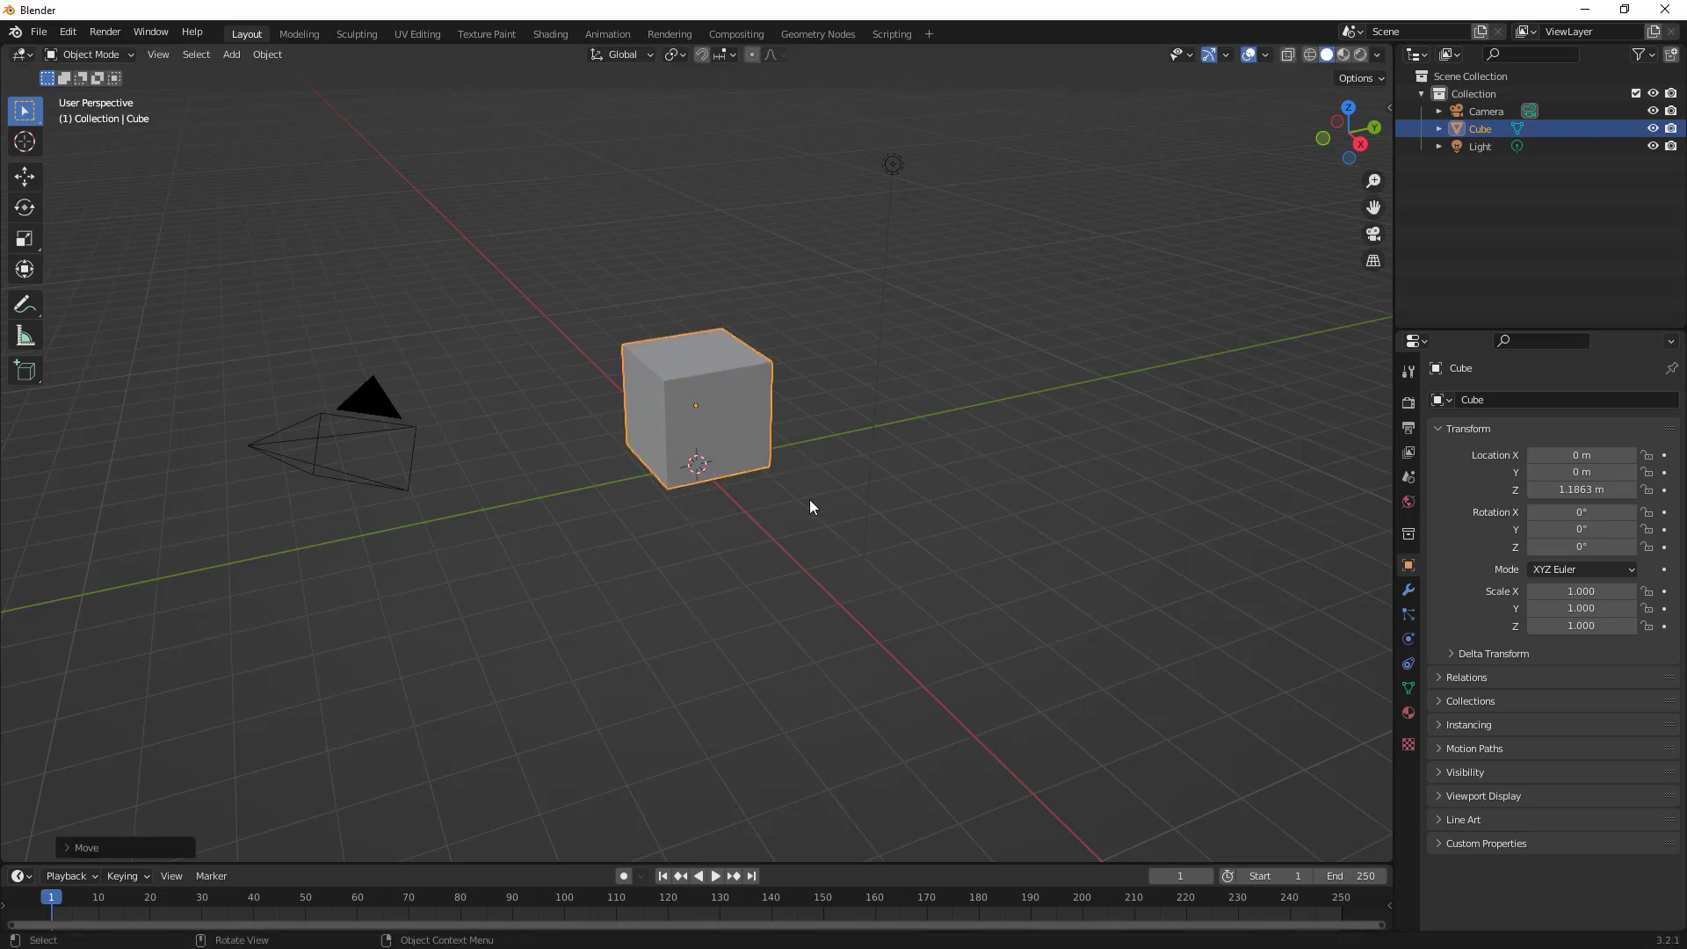
# Add a Bevel modifier to the cube and set its segments to 3.
pyautogui.click(1409, 589)
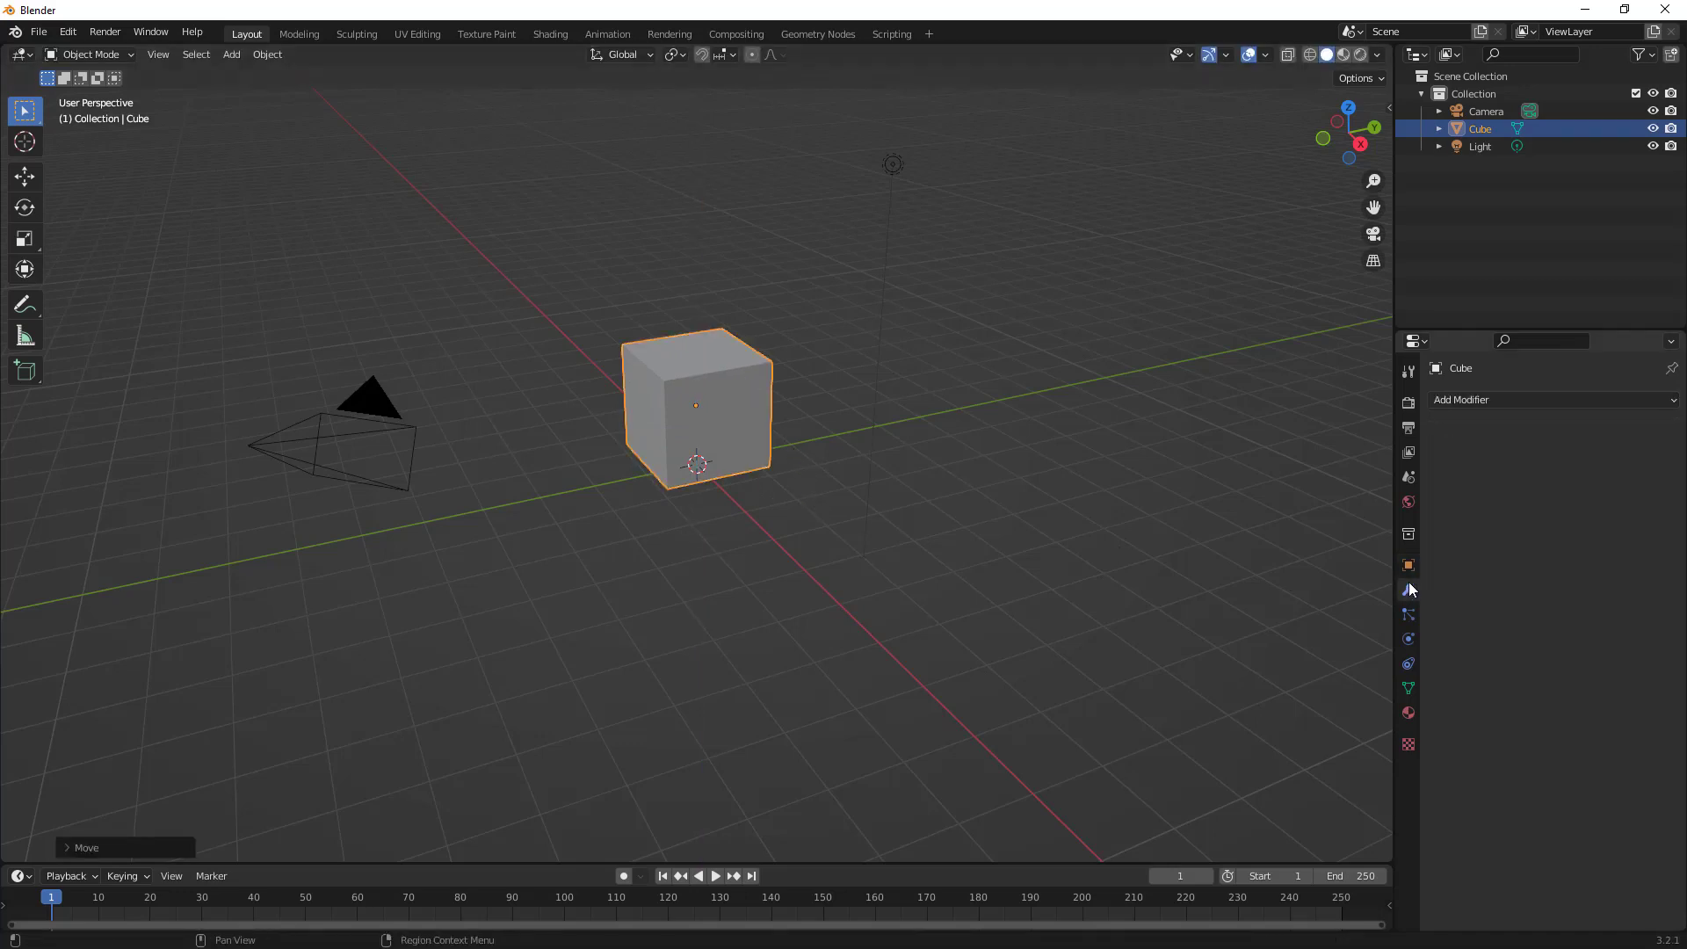
pyautogui.click(1478, 402)
pyautogui.click(1352, 484)
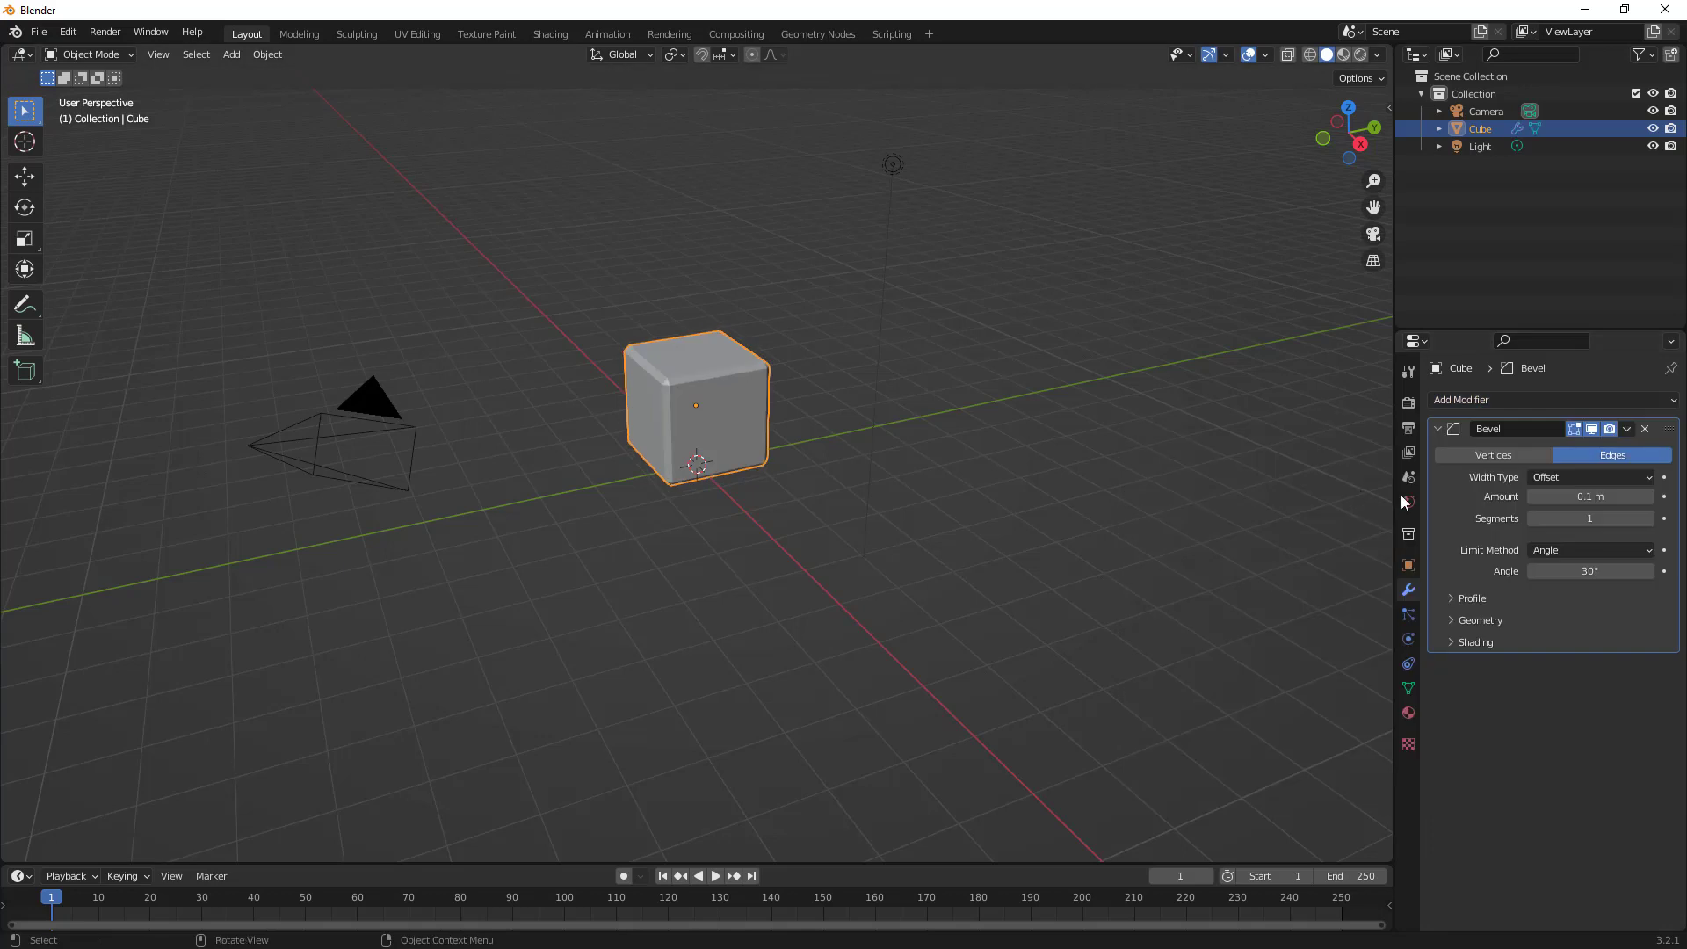
pyautogui.click(1655, 524)
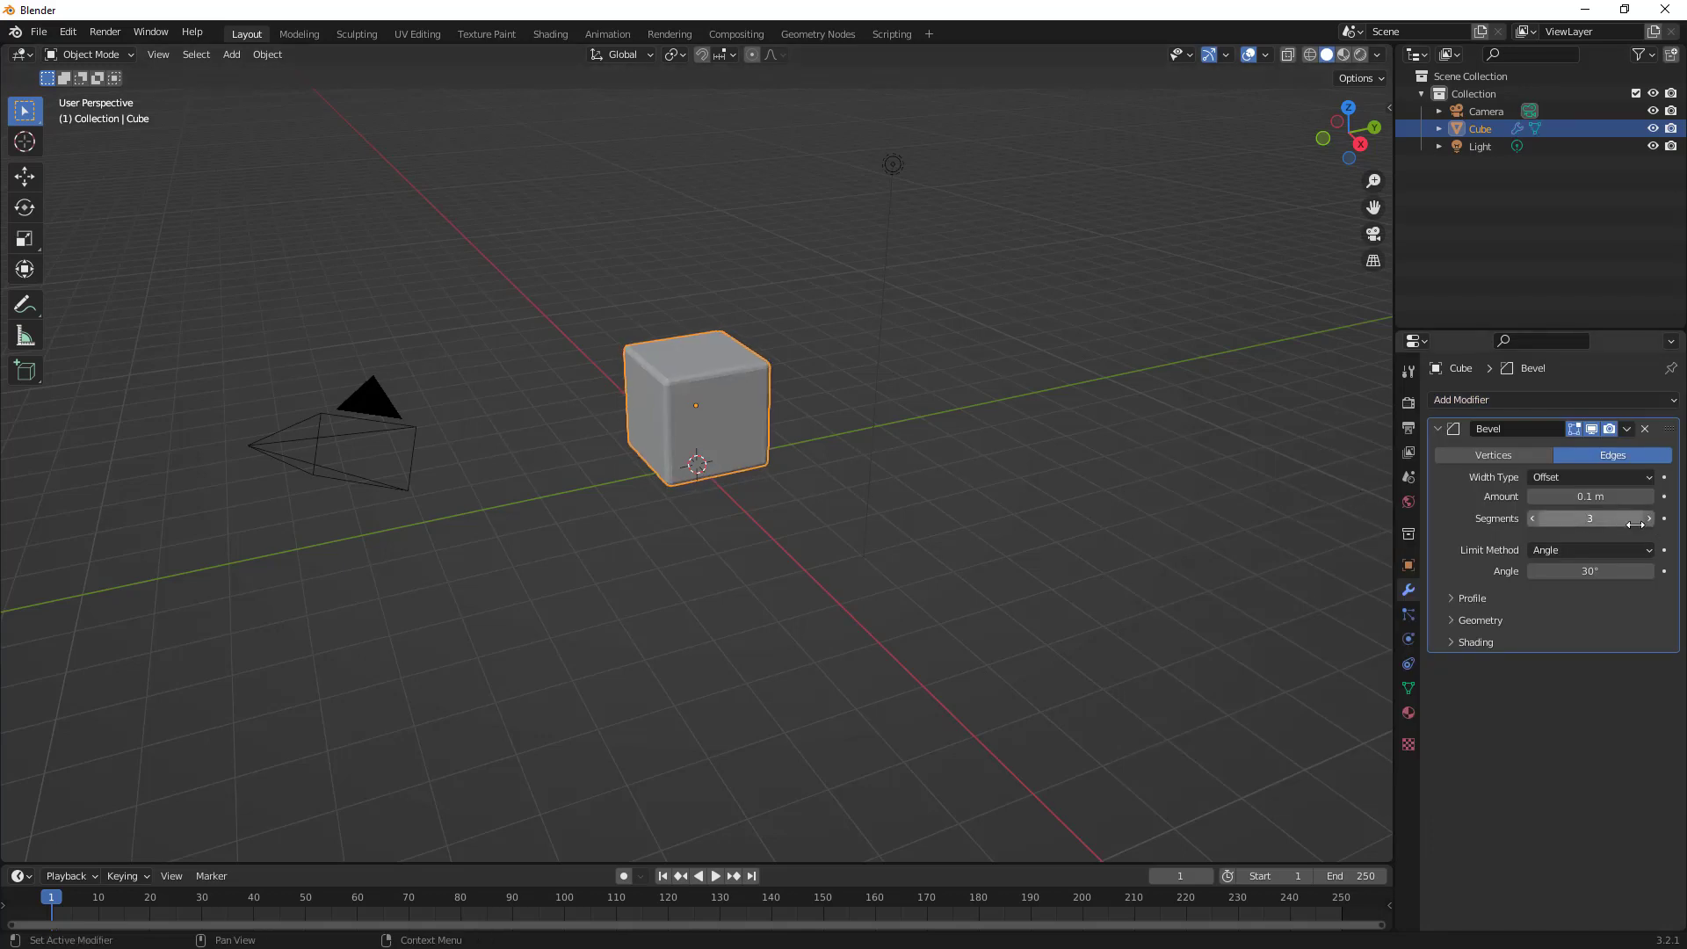
pyautogui.click(1652, 520)
# Add a Subdivision Surface modifier to the cube with both viewport and render levels set to 3.
pyautogui.click(1495, 400)
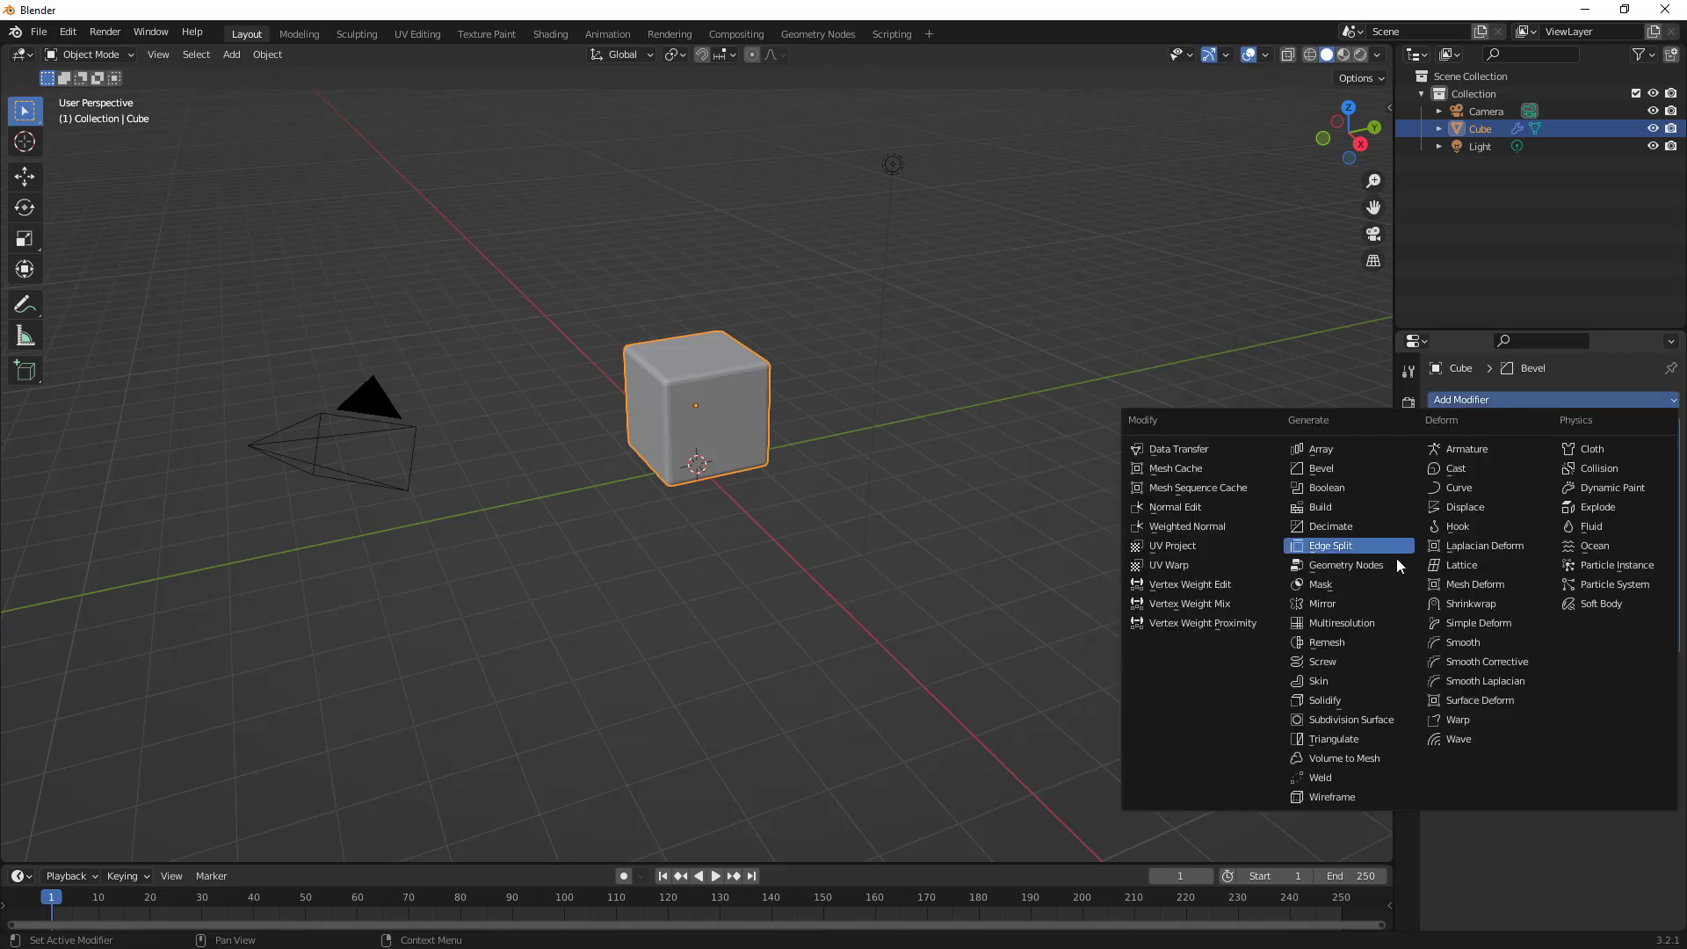
pyautogui.click(1342, 719)
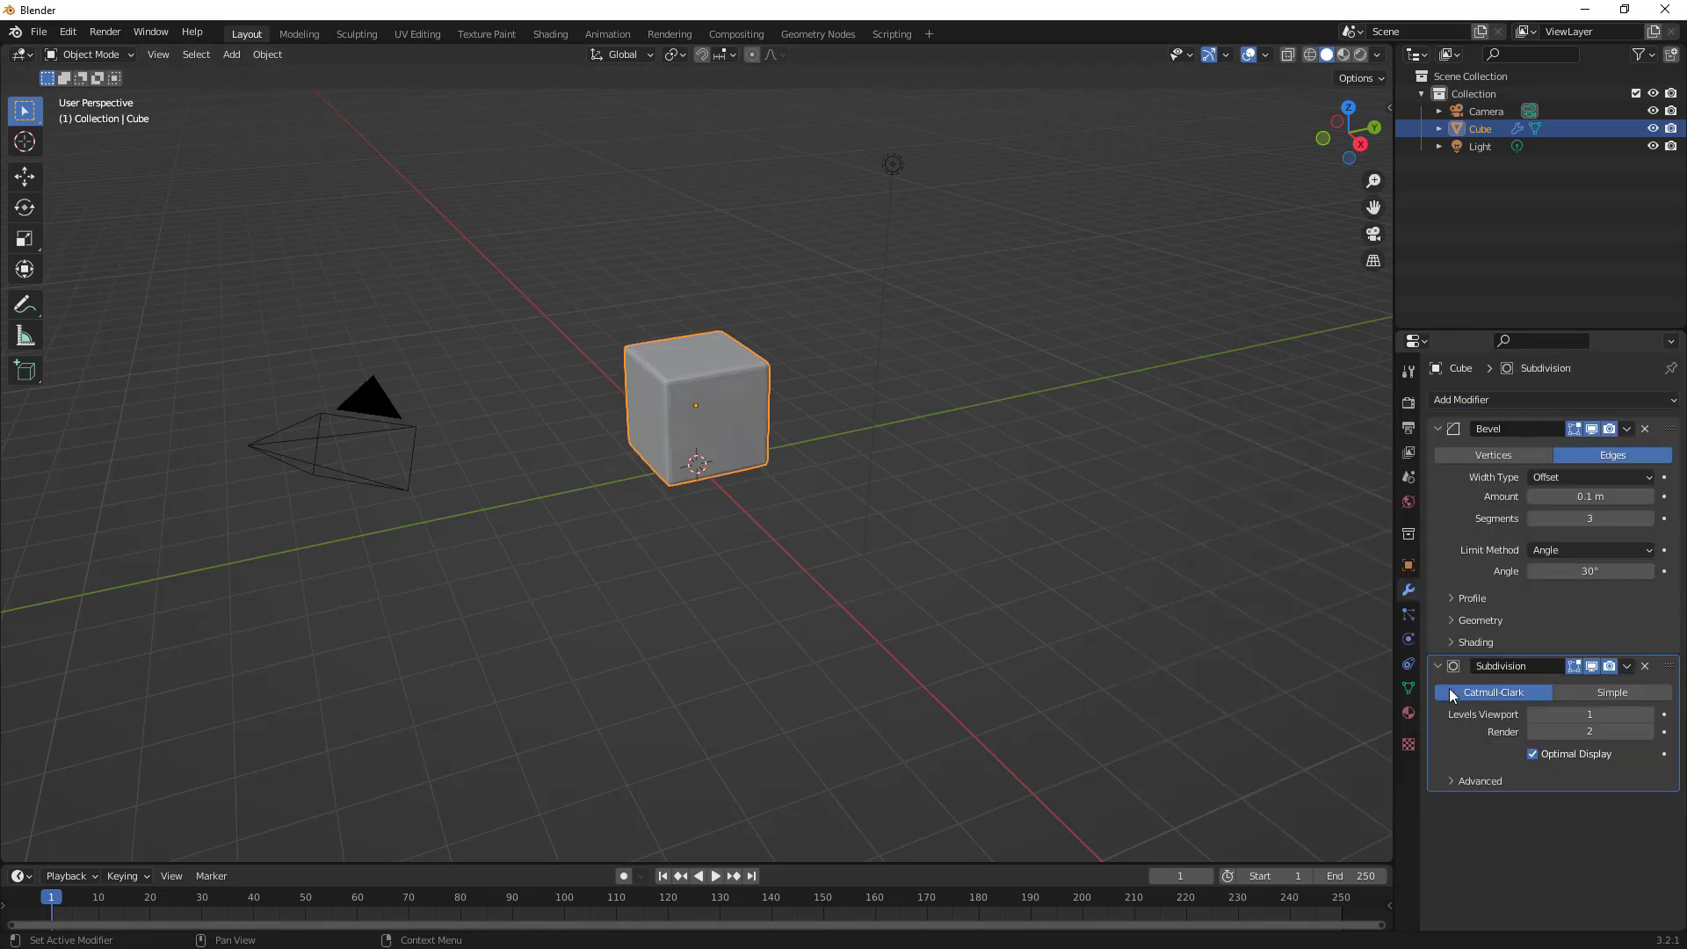
pyautogui.click(1650, 715)
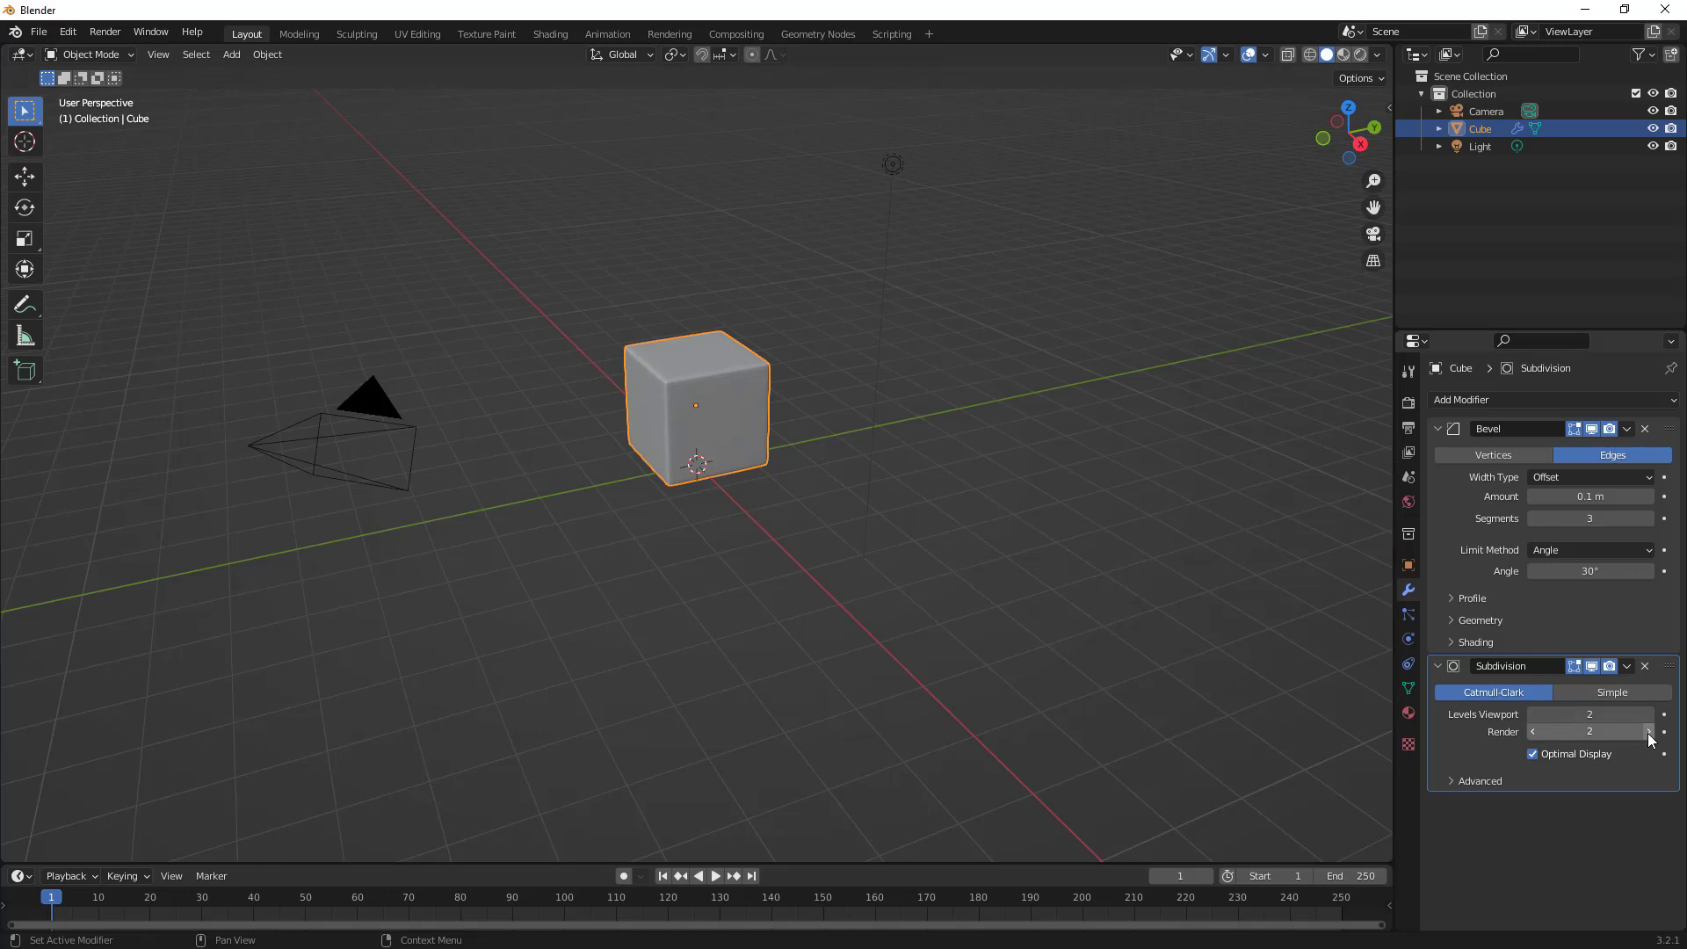
pyautogui.click(1650, 731)
pyautogui.click(1649, 714)
# Apply smooth shading to the cube.
pyautogui.click(777, 404)
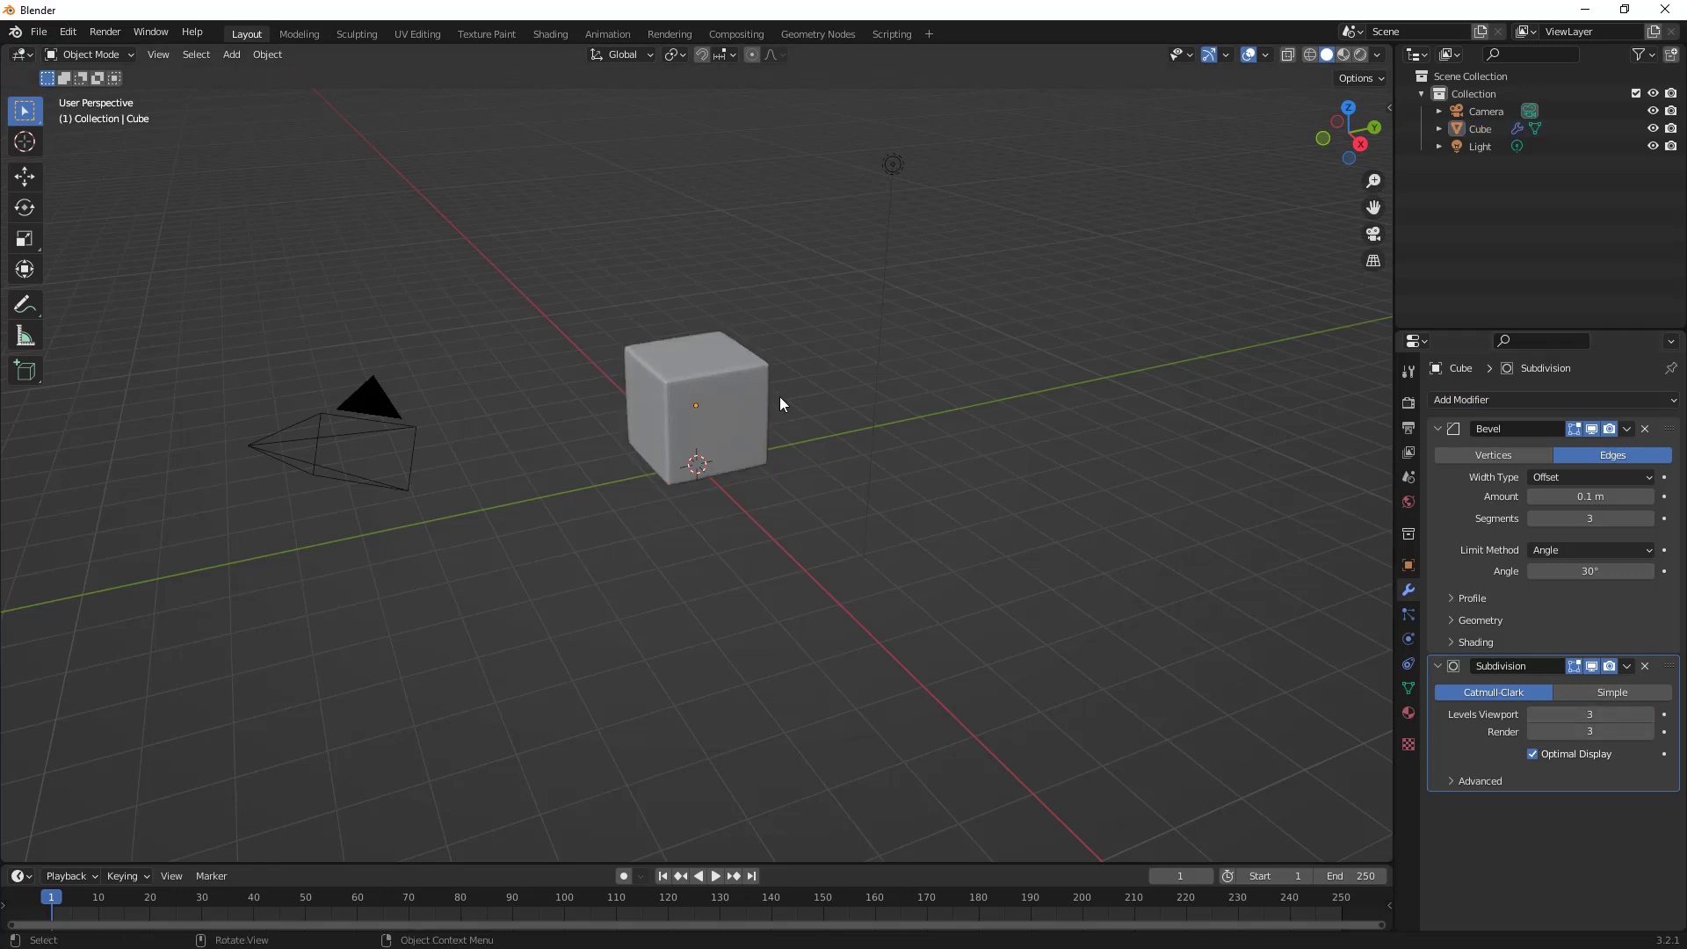
pyautogui.rightClick(719, 377)
pyautogui.click(719, 376)
pyautogui.click(728, 390)
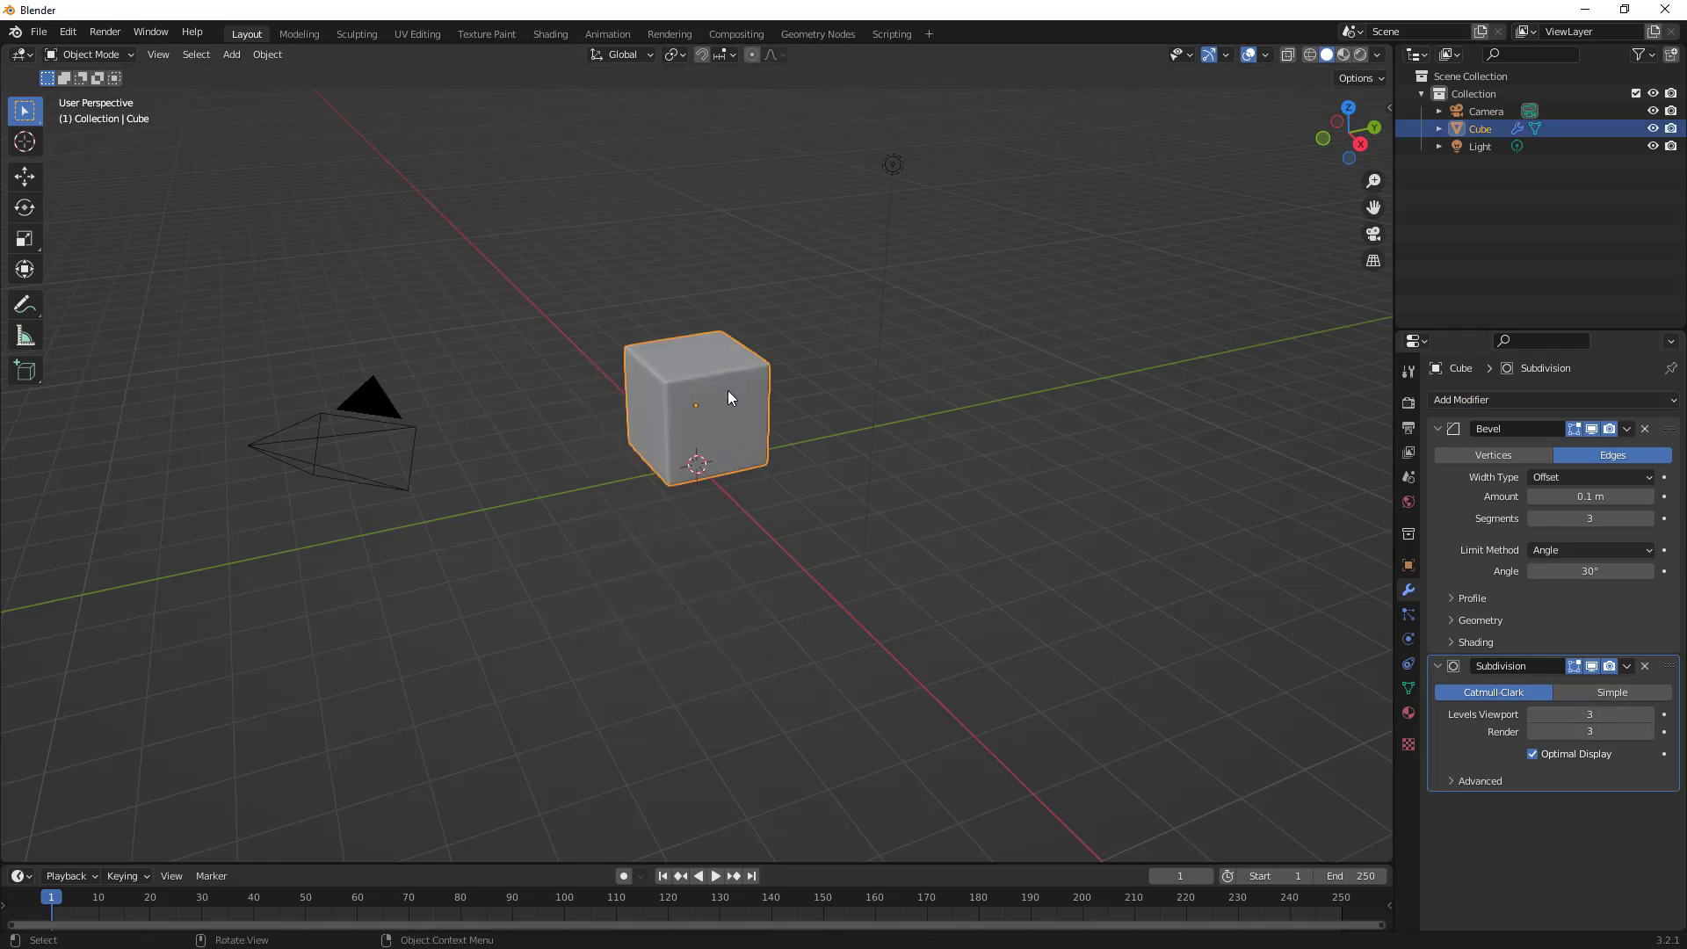
pyautogui.rightClick(727, 390)
pyautogui.click(728, 392)
# Inset the cube's front-facing side face by a narrow margin in Edit Mode, using face selection and the Inset Faces tool.
pyautogui.moveTo(819, 423); pyautogui.dragTo(778, 404, button='middle')
pyautogui.scroll(5, 677, 409)
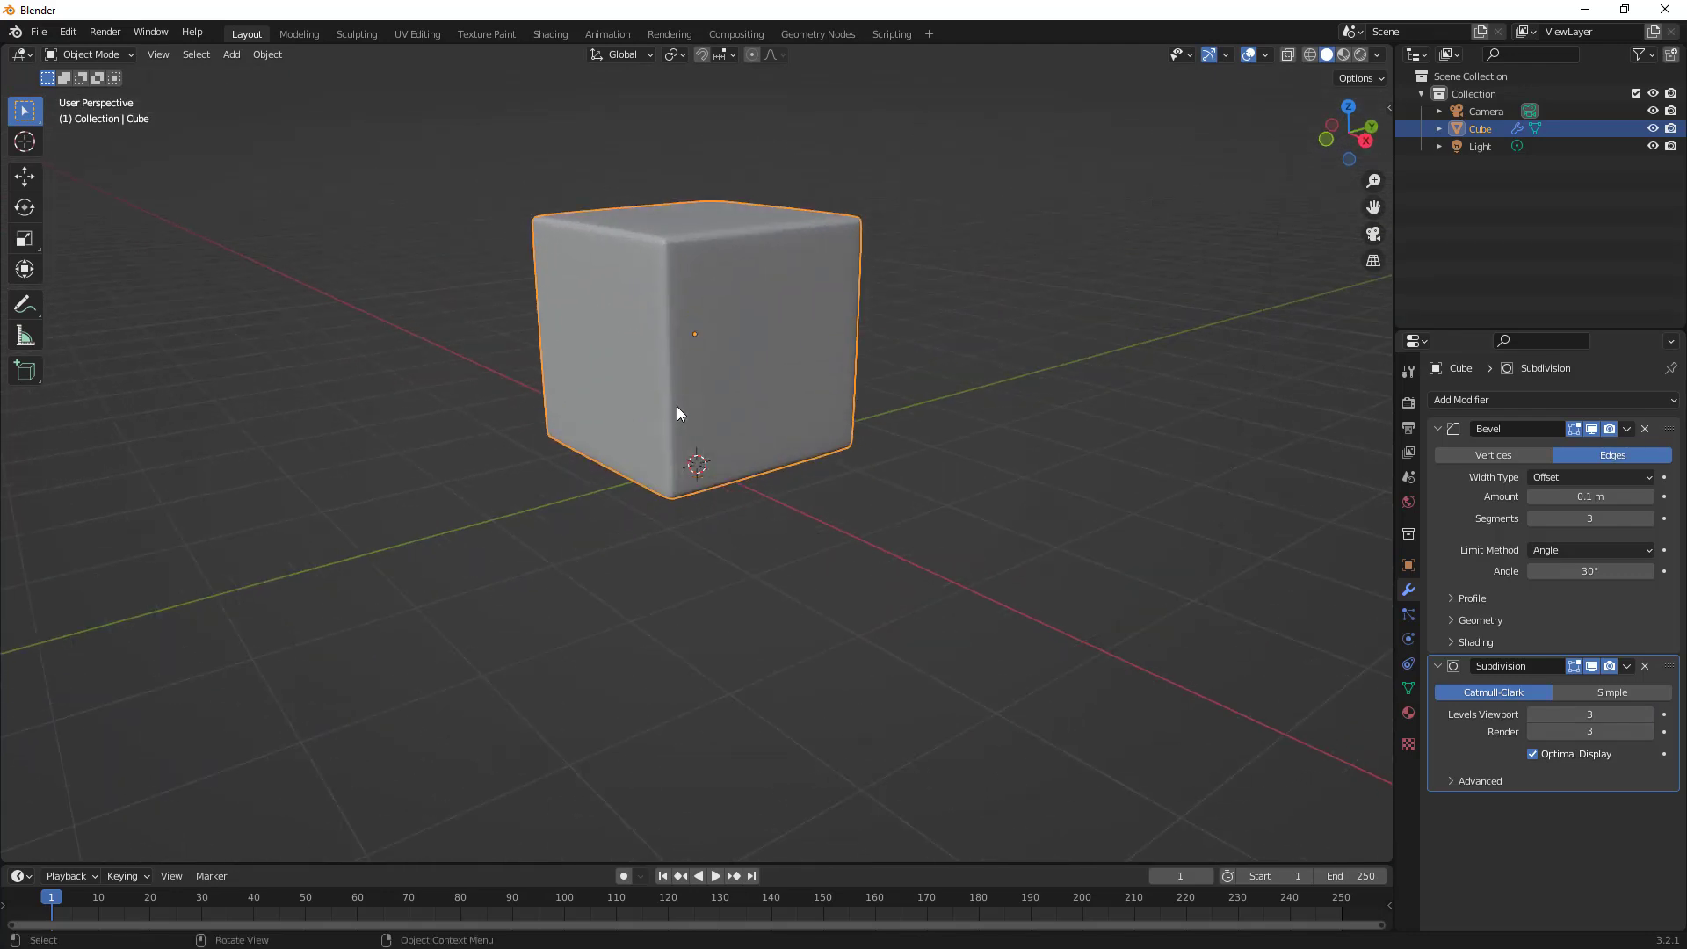
pyautogui.moveTo(606, 264); pyautogui.dragTo(693, 343, button='middle')
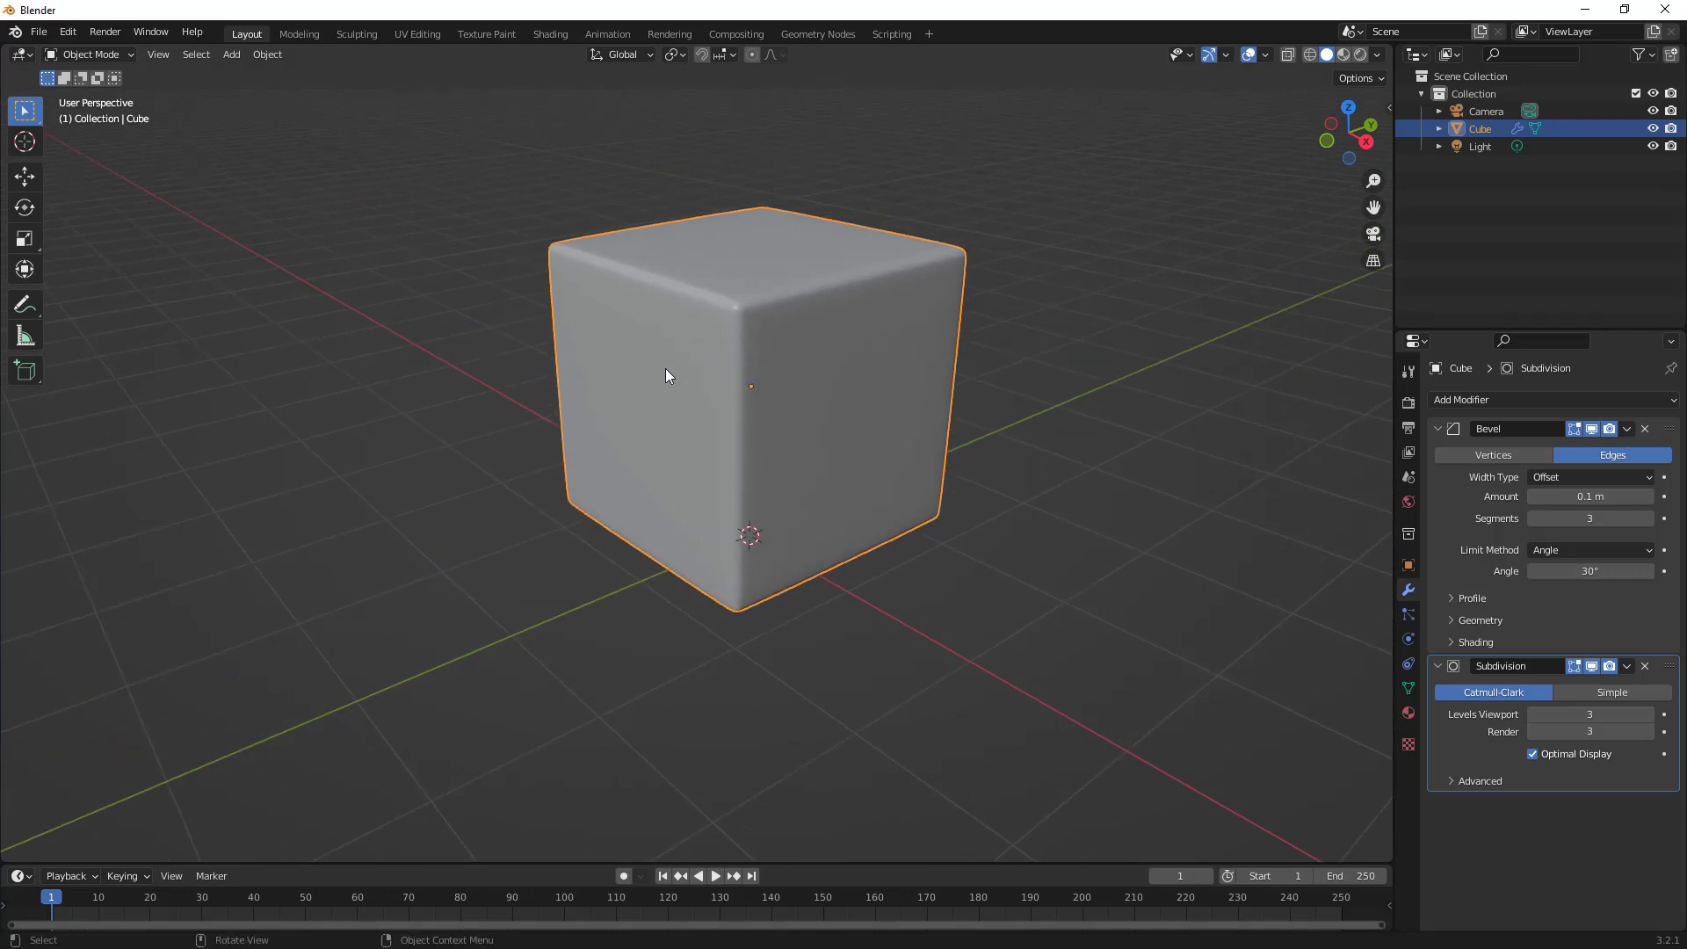
pyautogui.press('Tab')
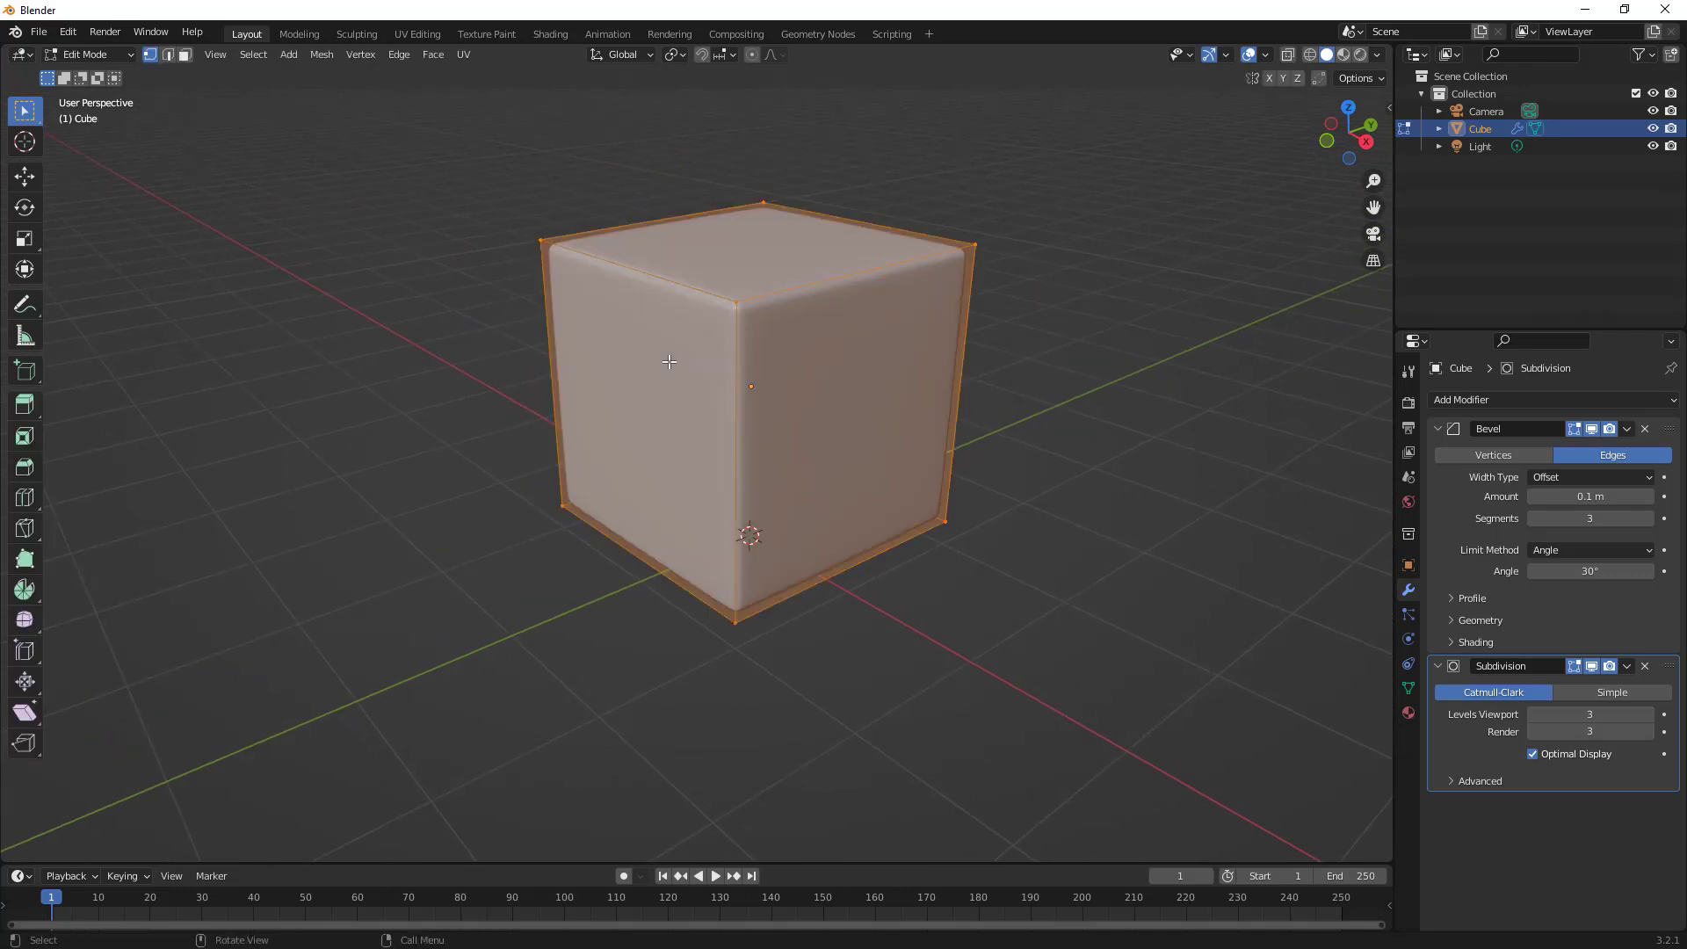
pyautogui.click(185, 56)
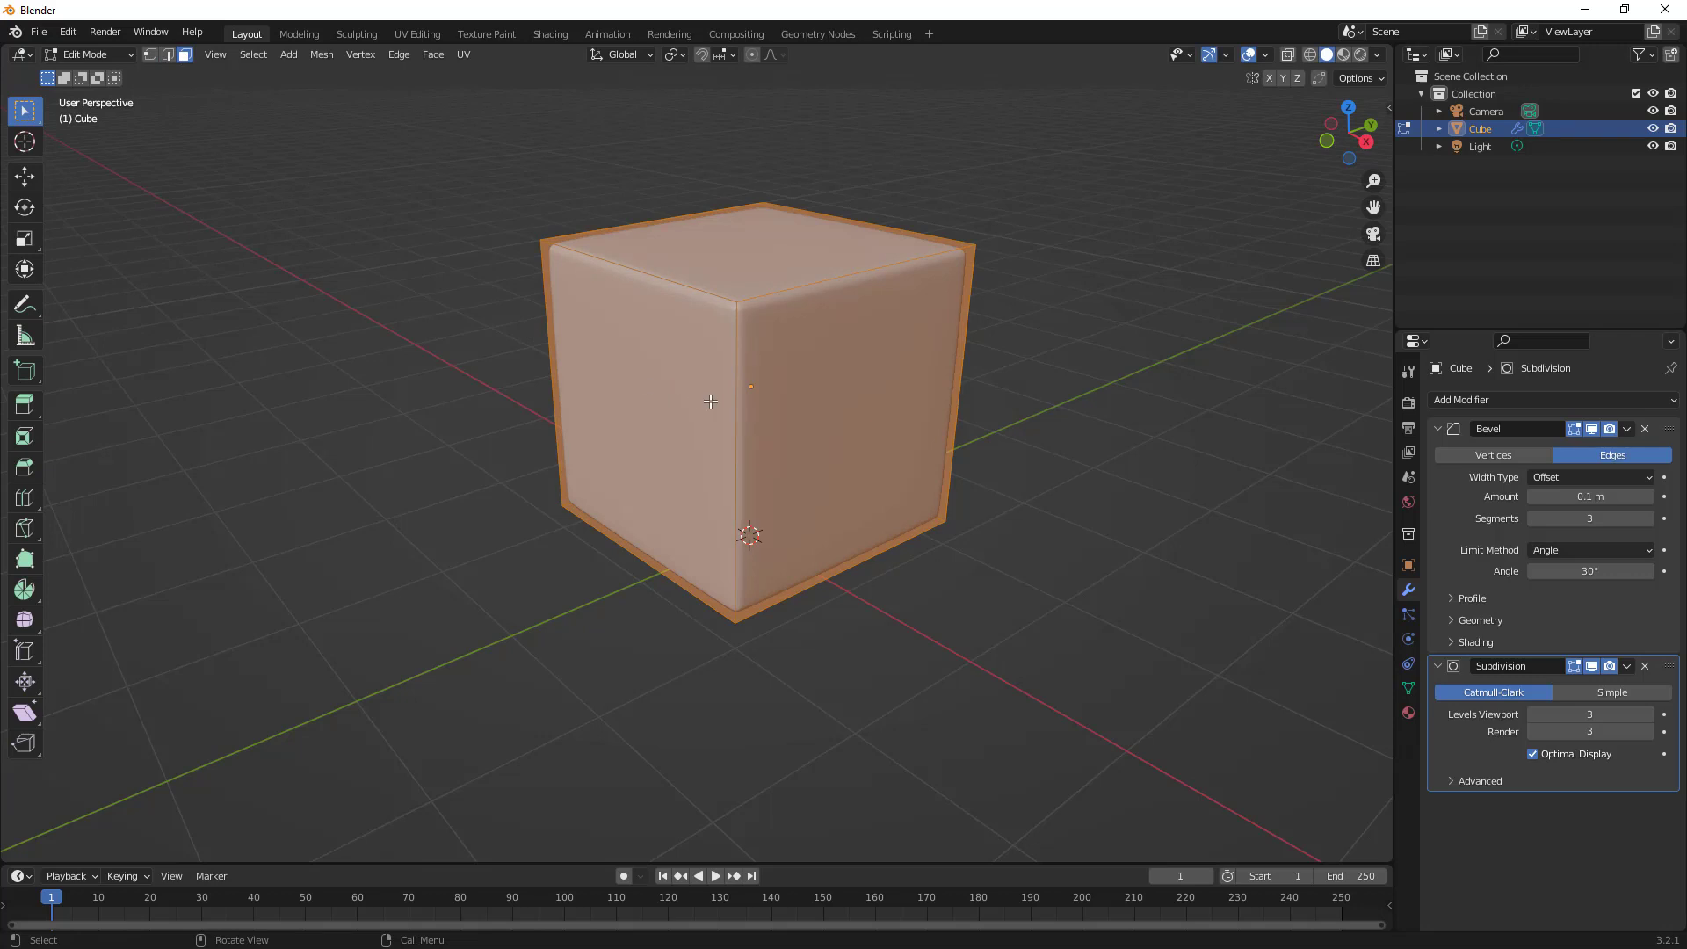
pyautogui.click(710, 402)
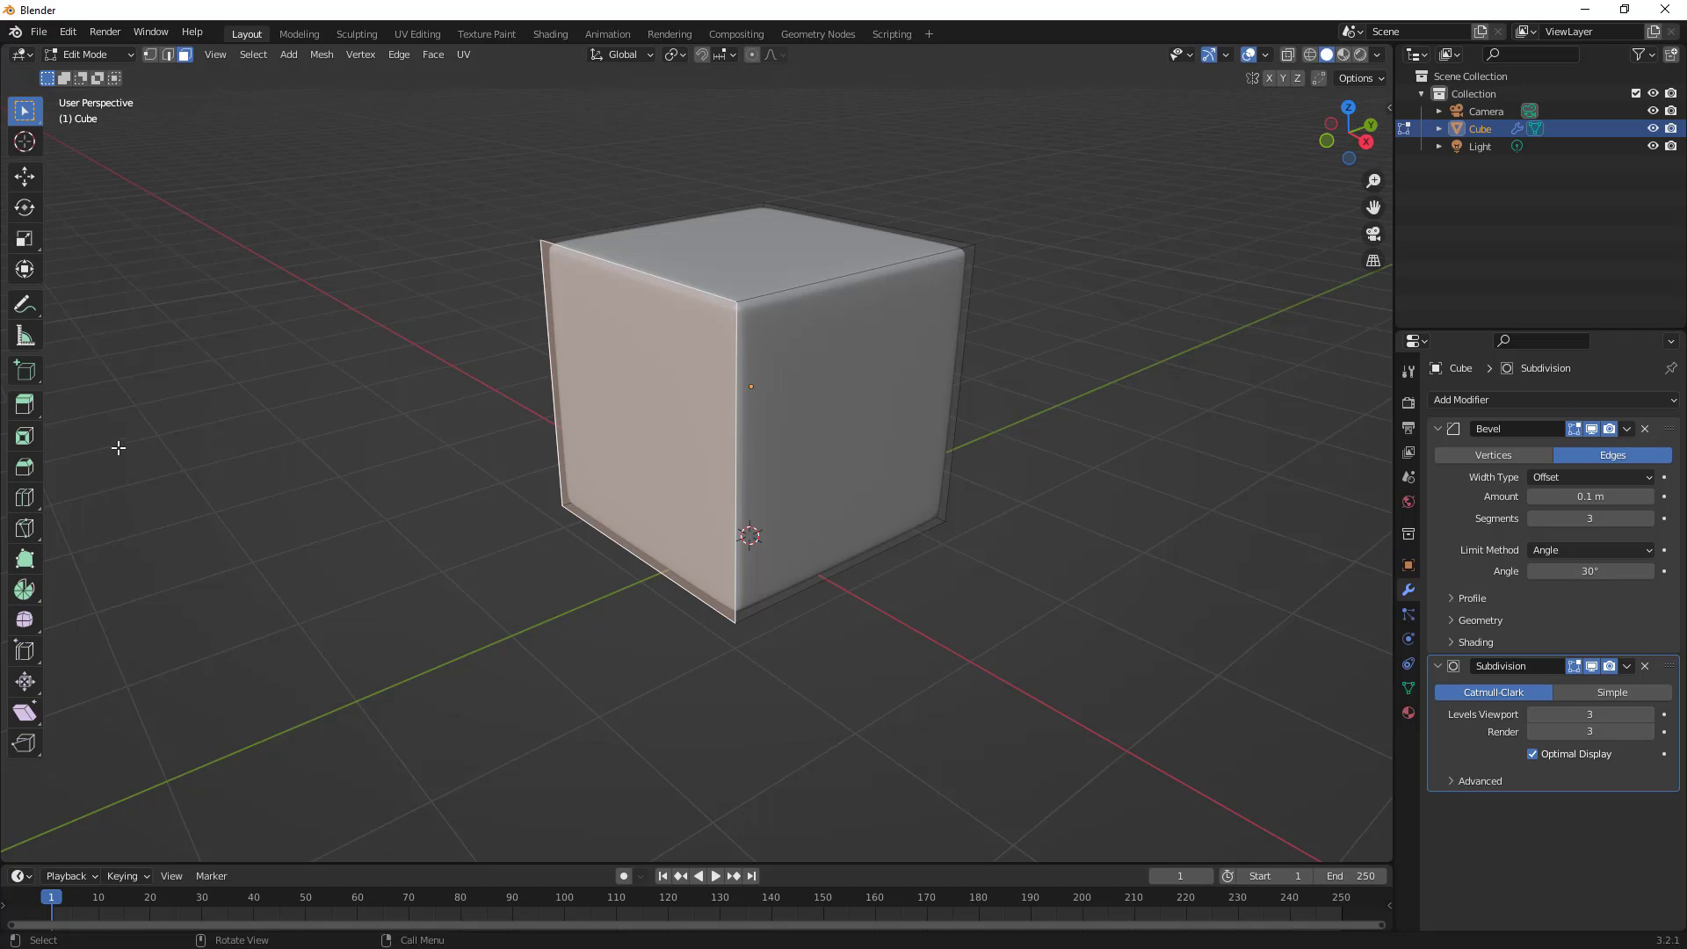
pyautogui.click(39, 432)
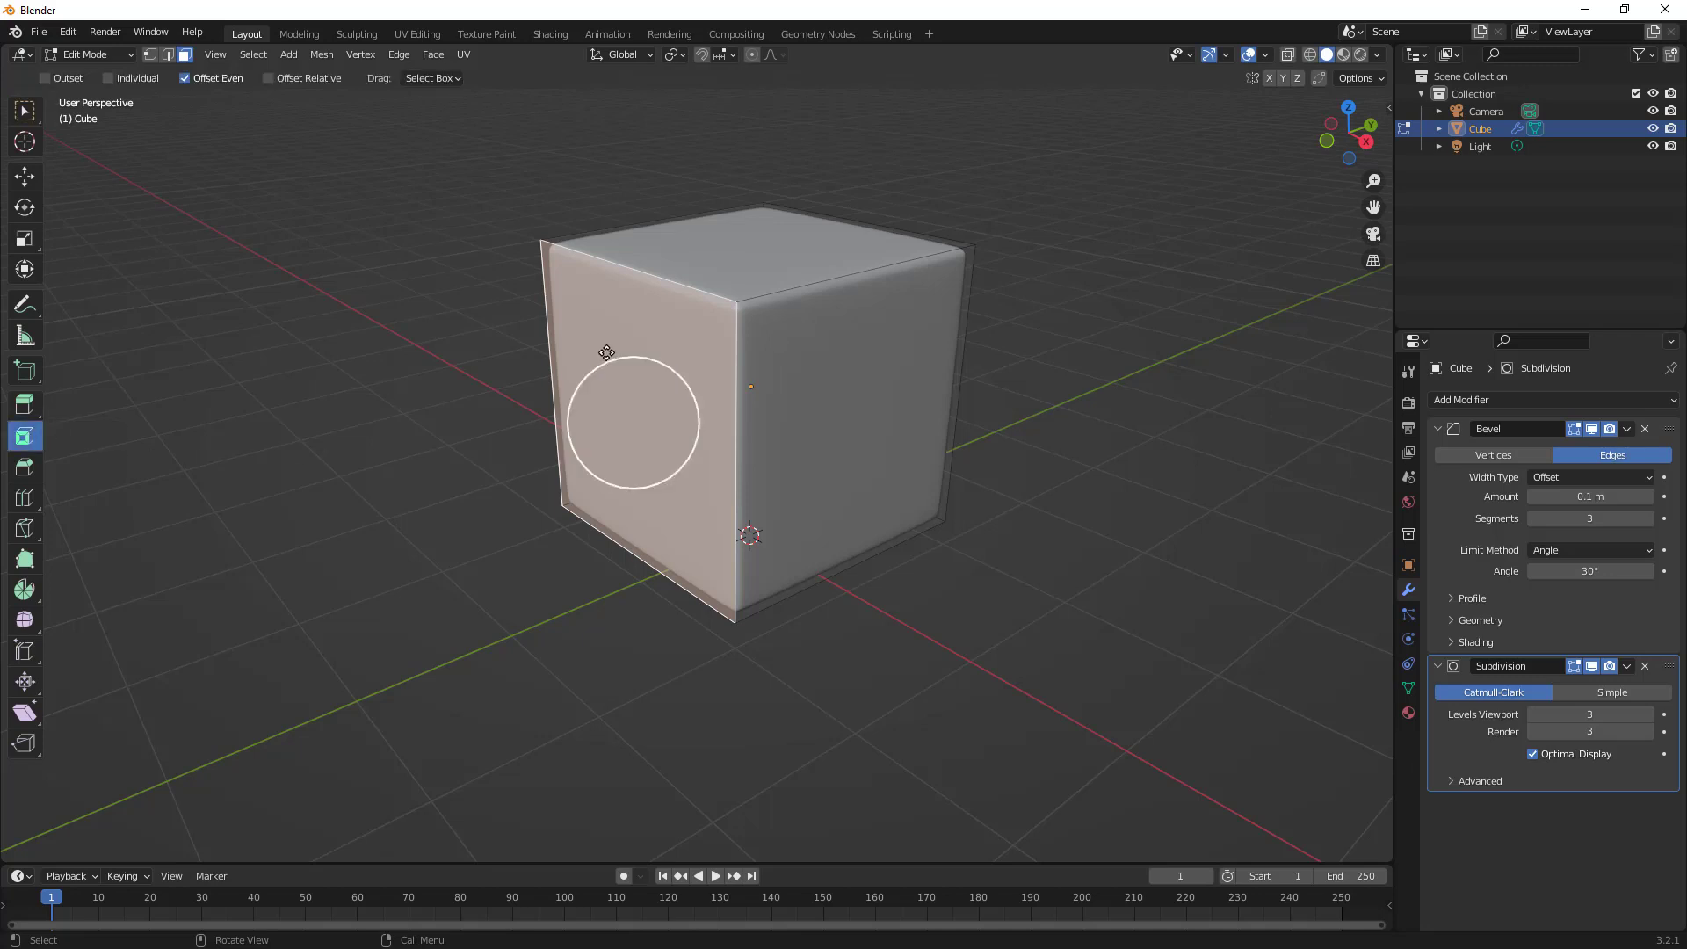
pyautogui.moveTo(612, 363); pyautogui.dragTo(606, 394)
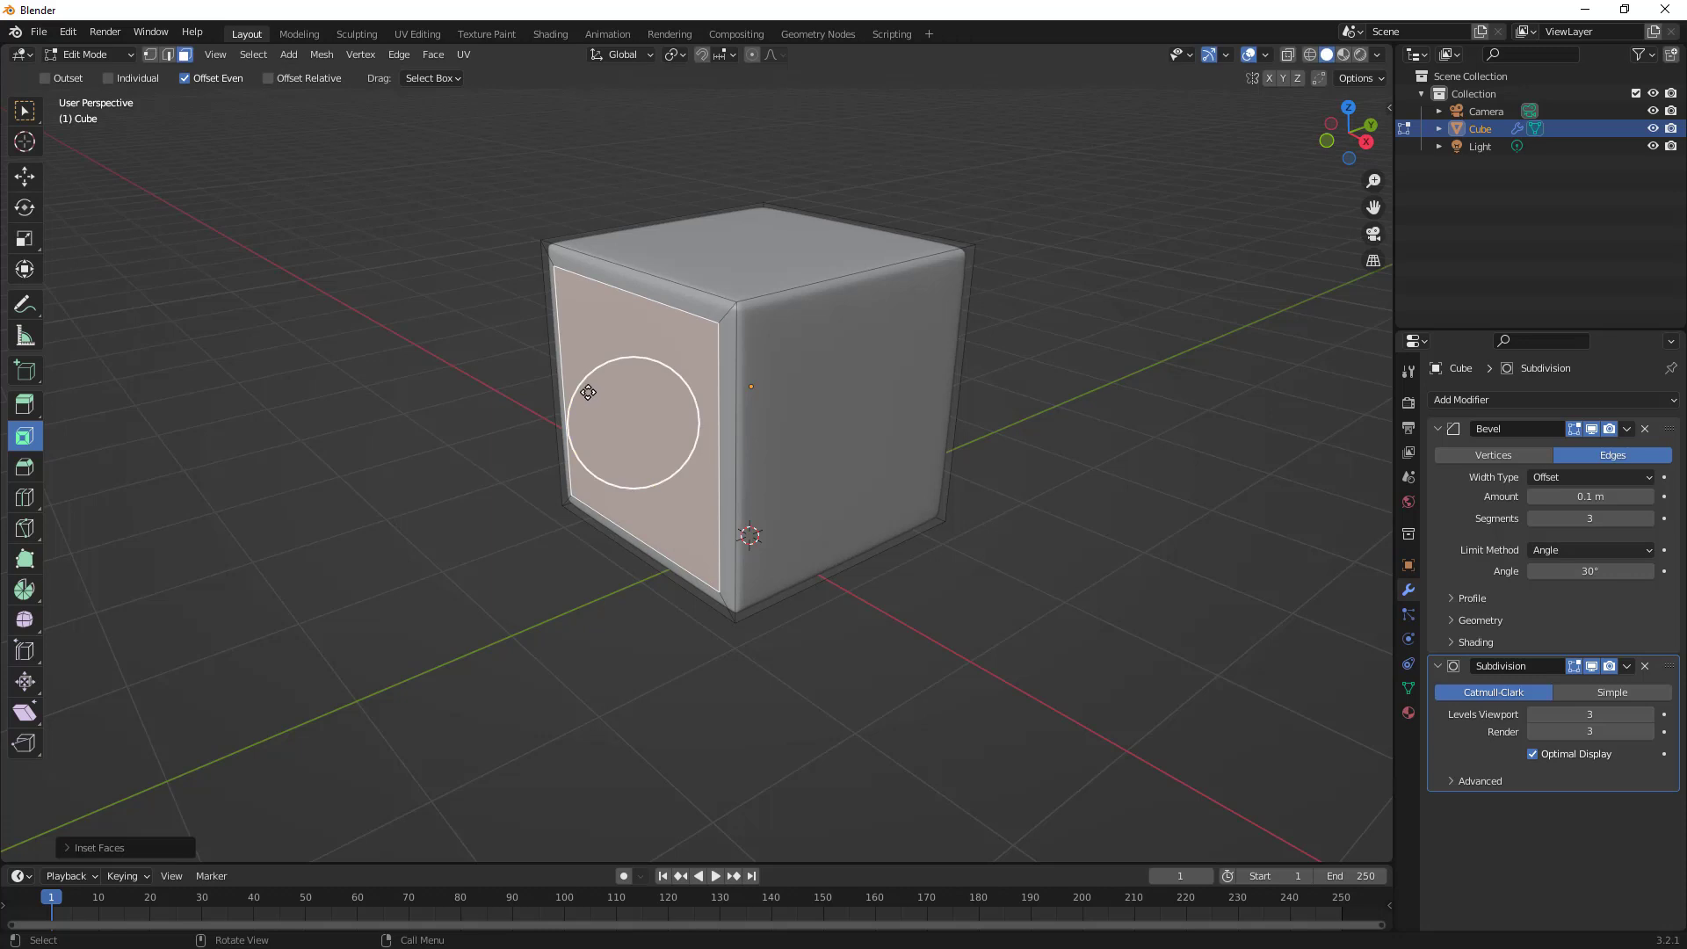
pyautogui.click(25, 113)
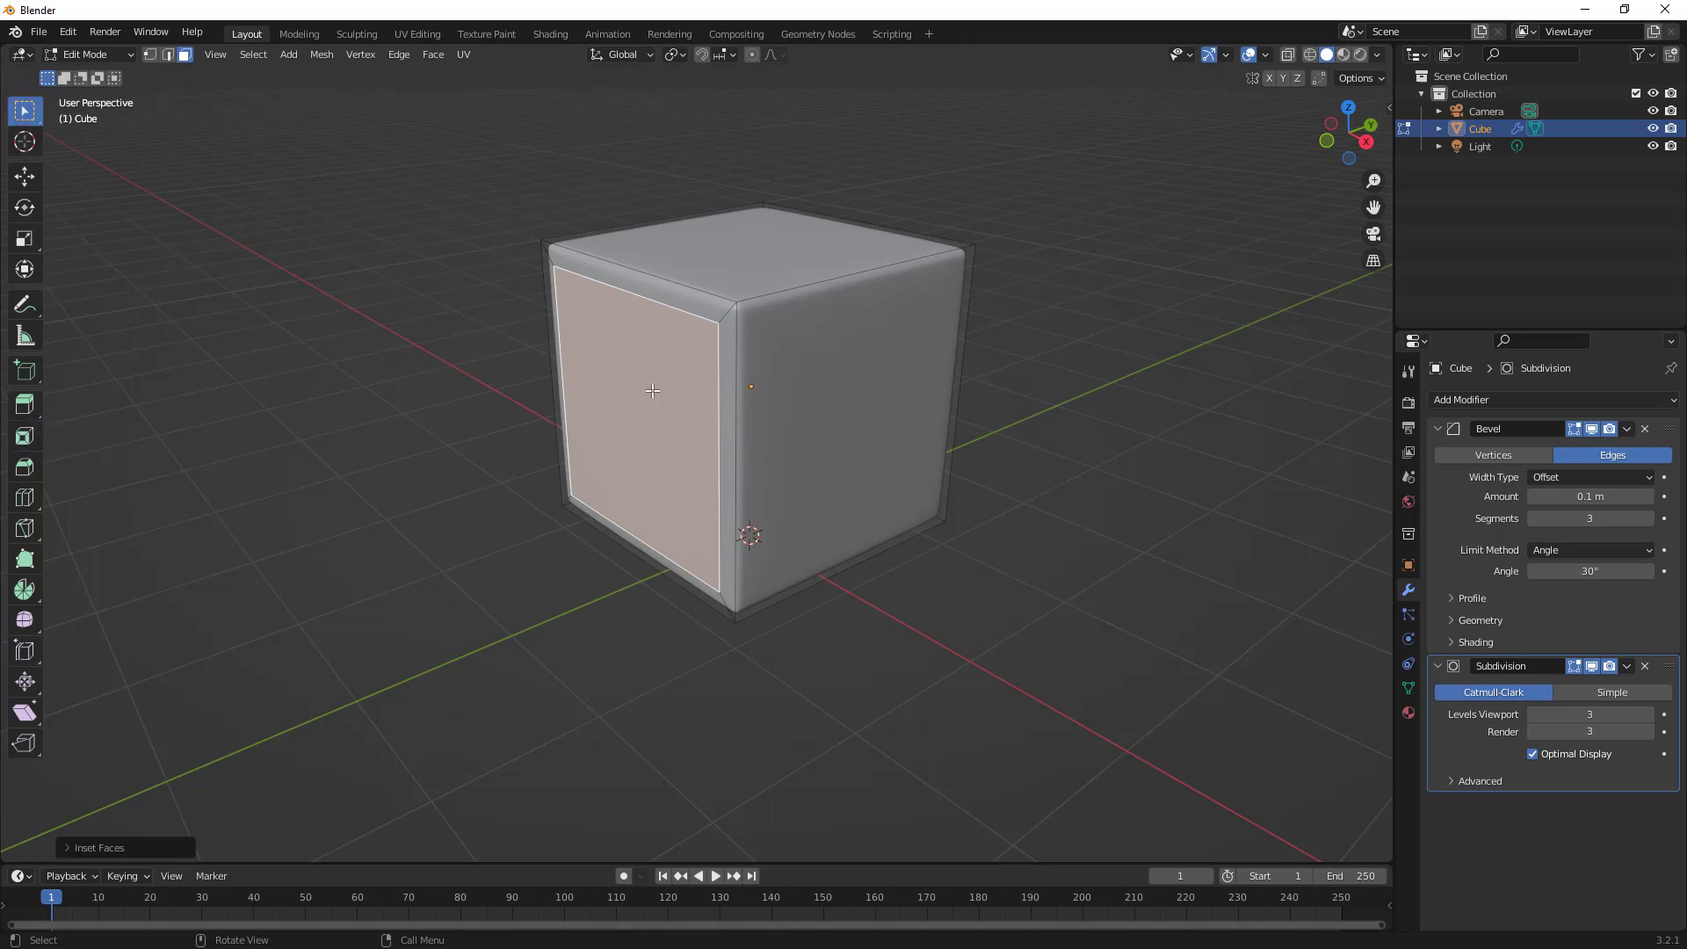
# Push the inset face about 0.33 m into the cube along the global Y axis and return to Object Mode.
pyautogui.press('g')
pyautogui.press('y')
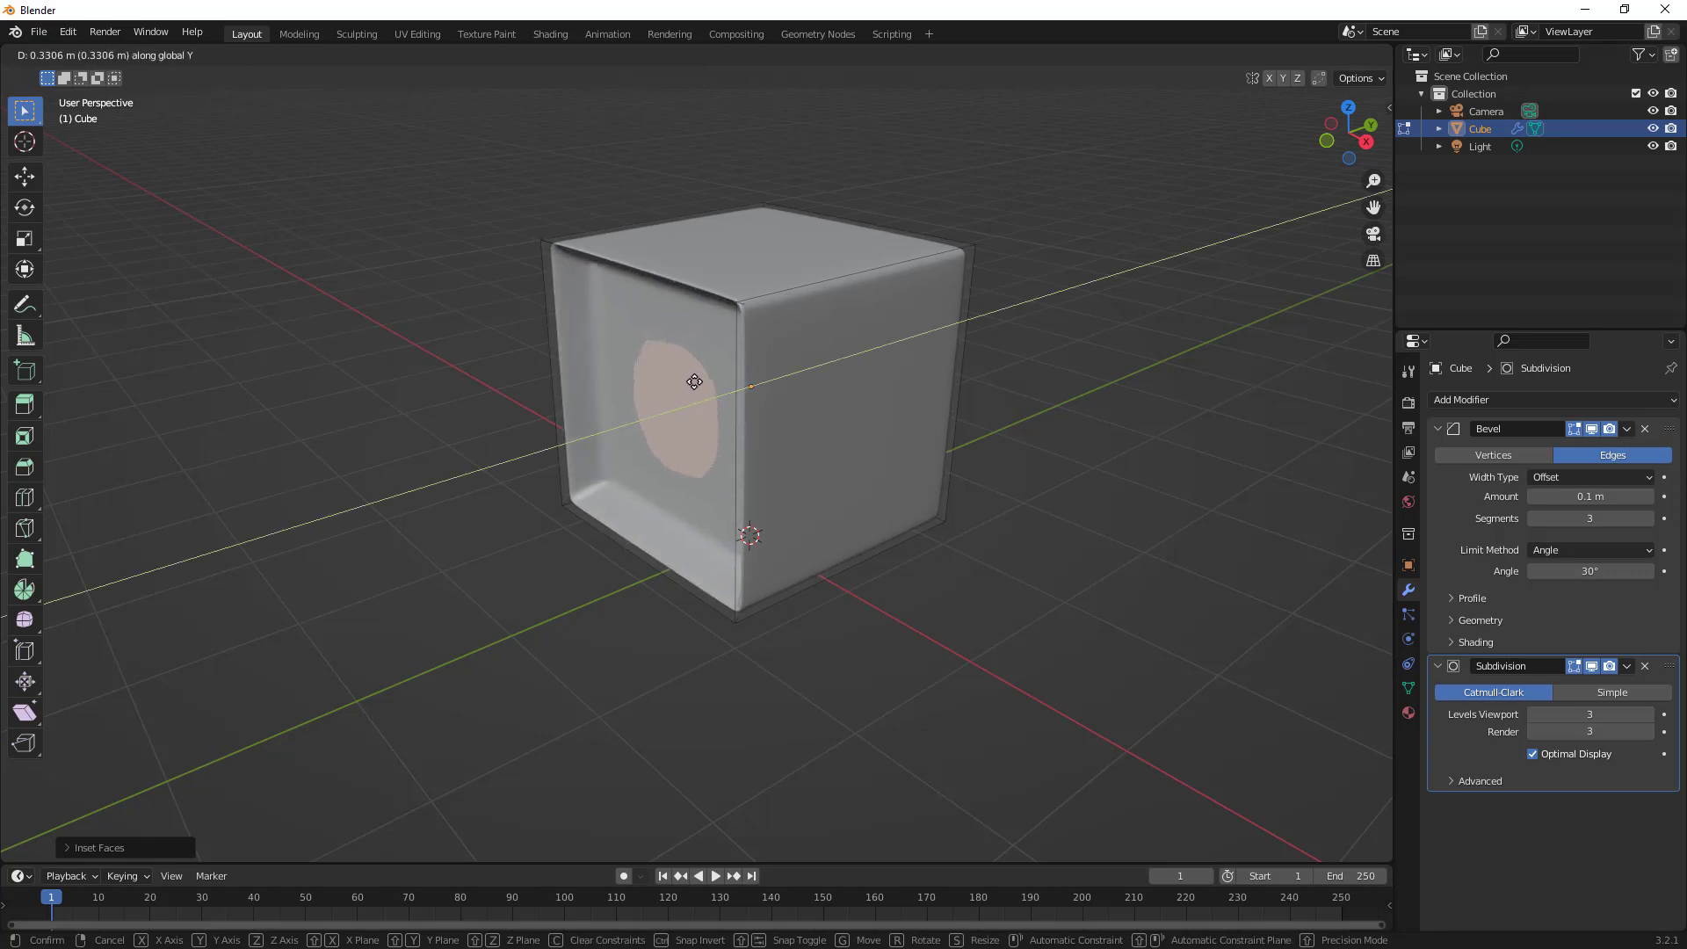
pyautogui.click(693, 383)
pyautogui.moveTo(668, 377)
pyautogui.mouseDown(button='middle')
pyautogui.moveTo(746, 362)
pyautogui.moveTo(686, 356)
pyautogui.mouseUp(button='middle')
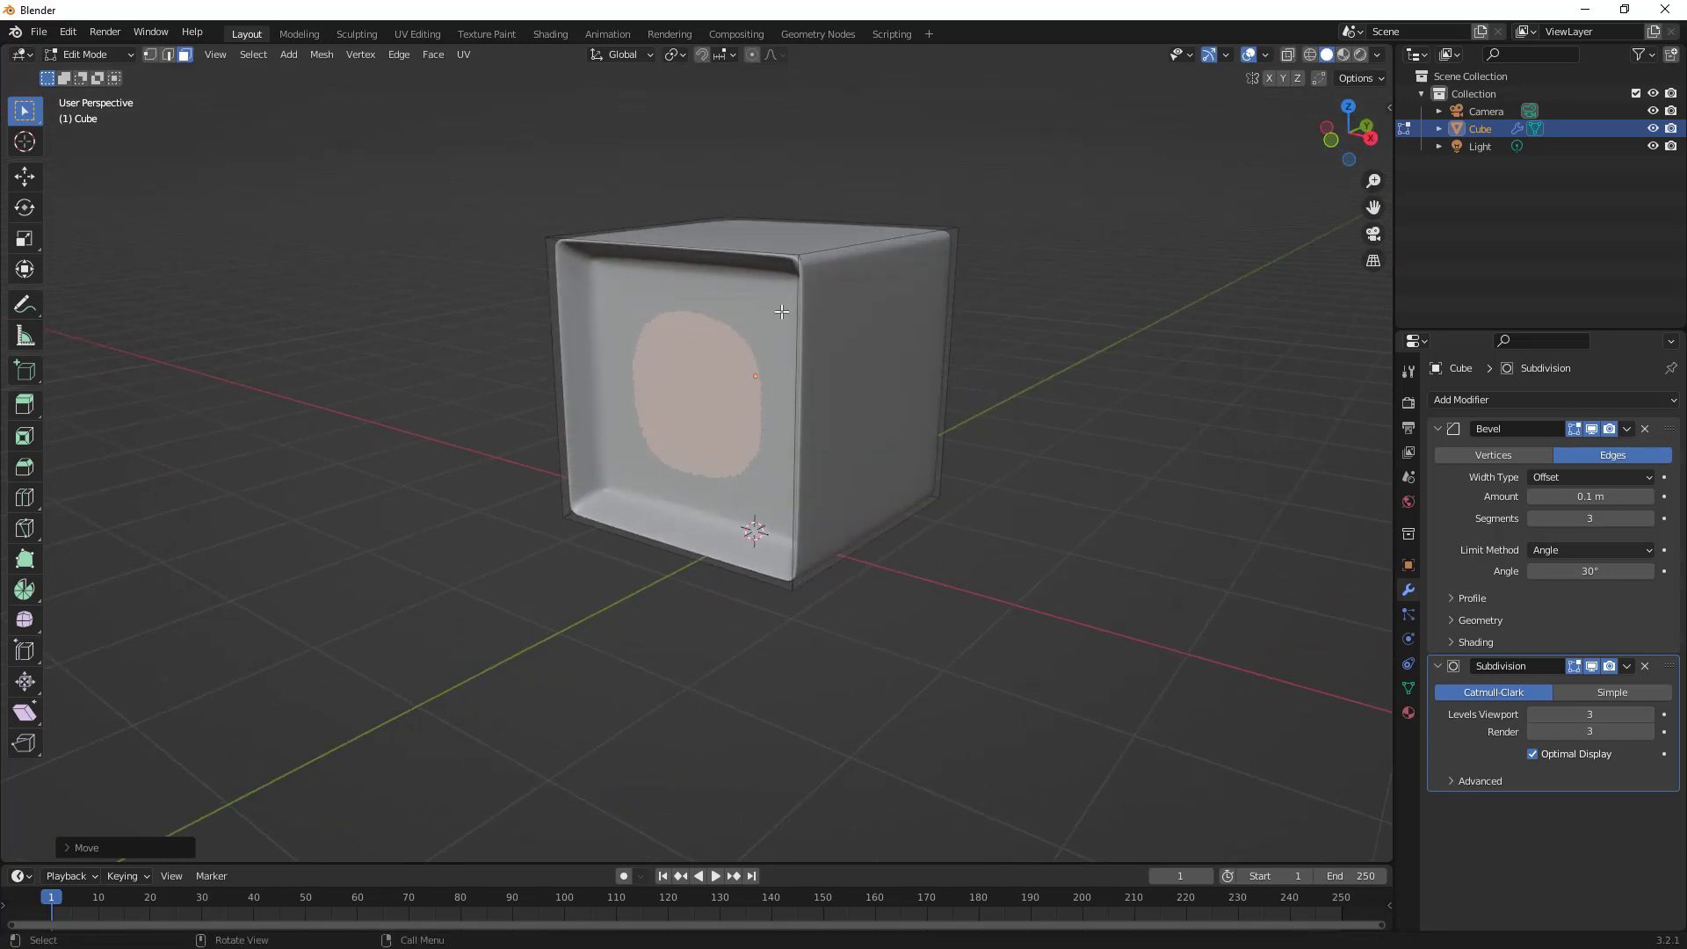
pyautogui.moveTo(791, 359); pyautogui.dragTo(749, 369, button='middle')
pyautogui.press('Tab')
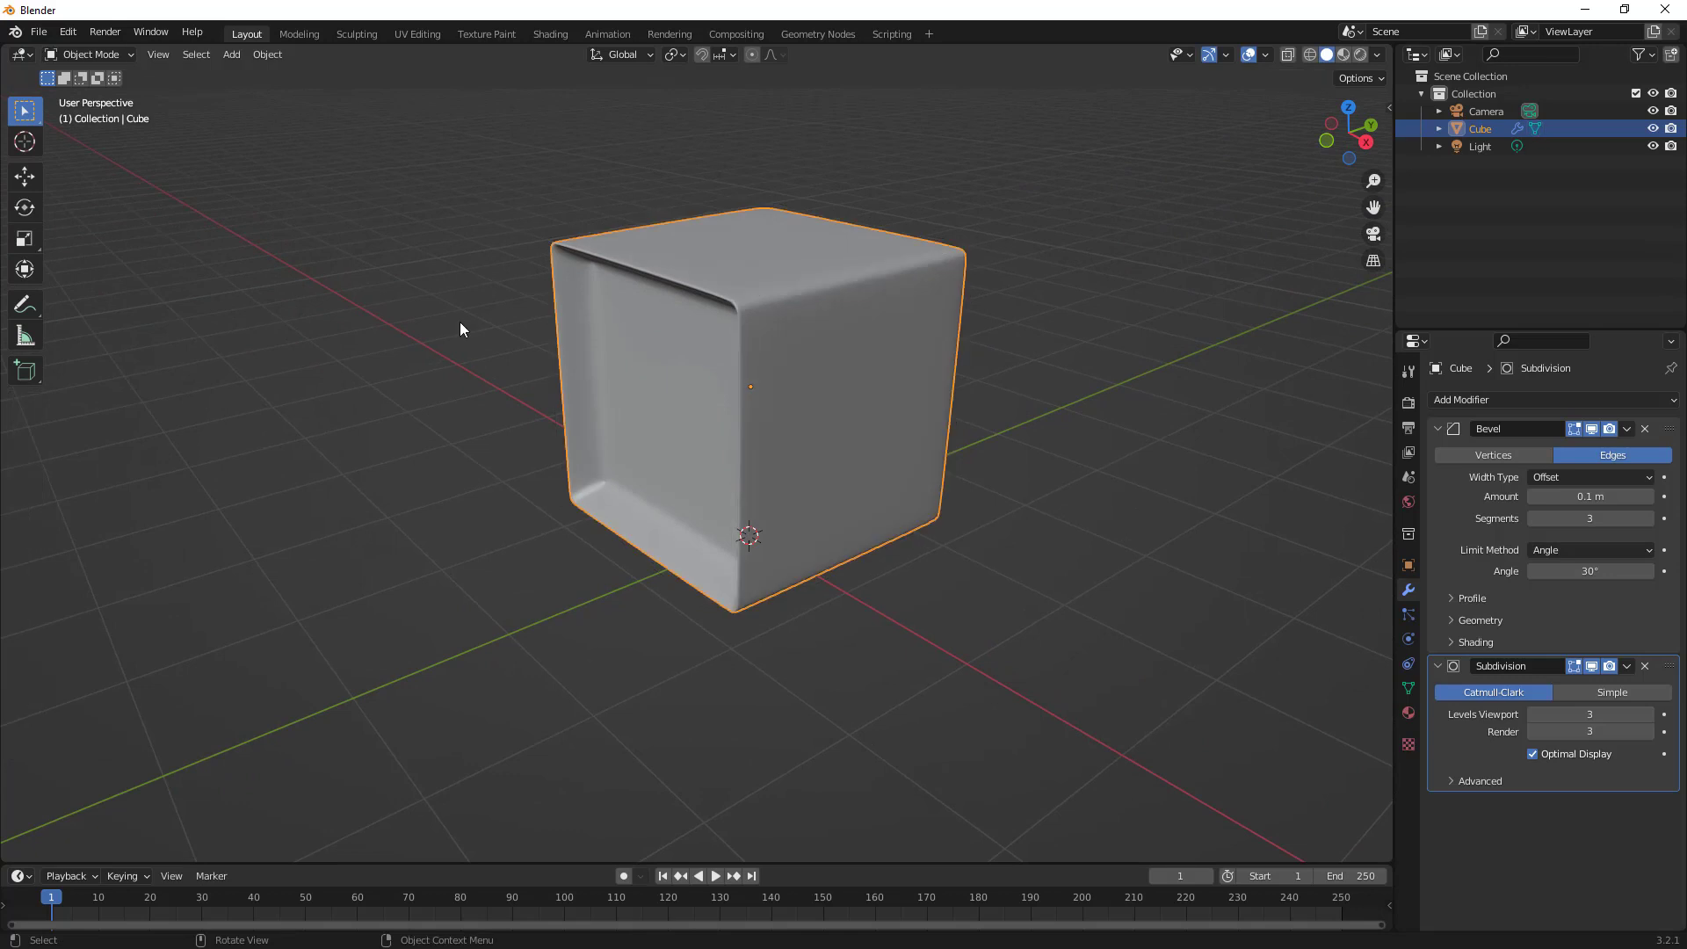
# Select the camera and look at the scene through it.
pyautogui.moveTo(645, 424)
pyautogui.mouseDown(button='middle')
pyautogui.moveTo(484, 426)
pyautogui.moveTo(704, 423)
pyautogui.moveTo(730, 393)
pyautogui.moveTo(647, 428)
pyautogui.mouseUp(button='middle')
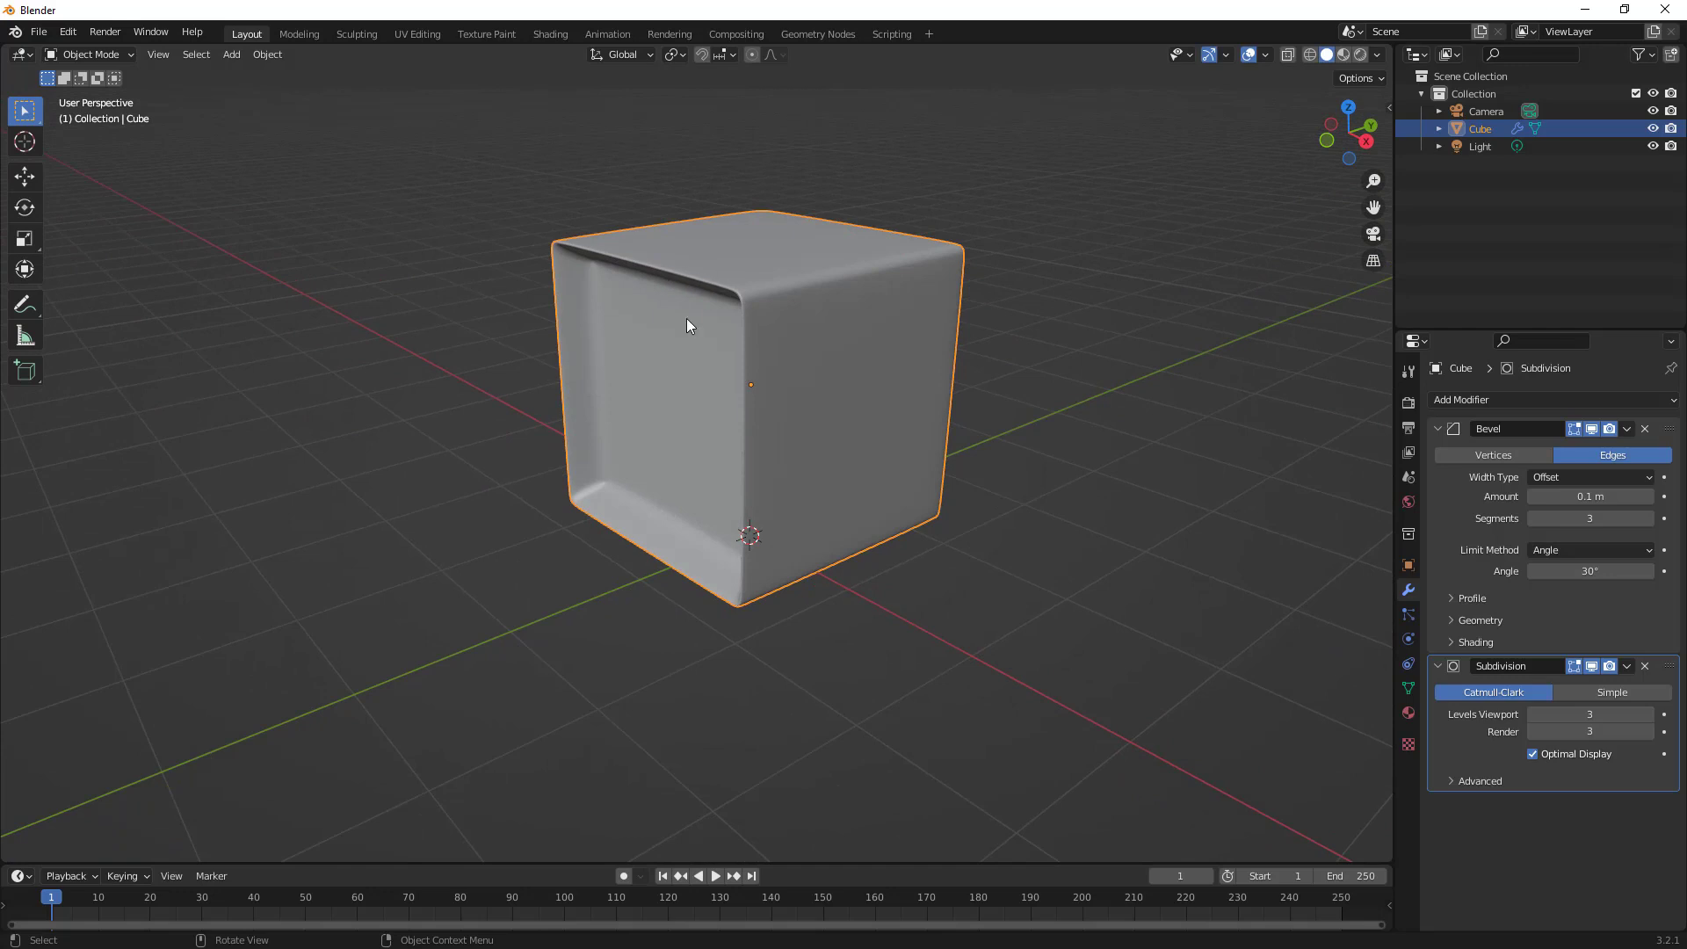
pyautogui.scroll(-5, 743, 413)
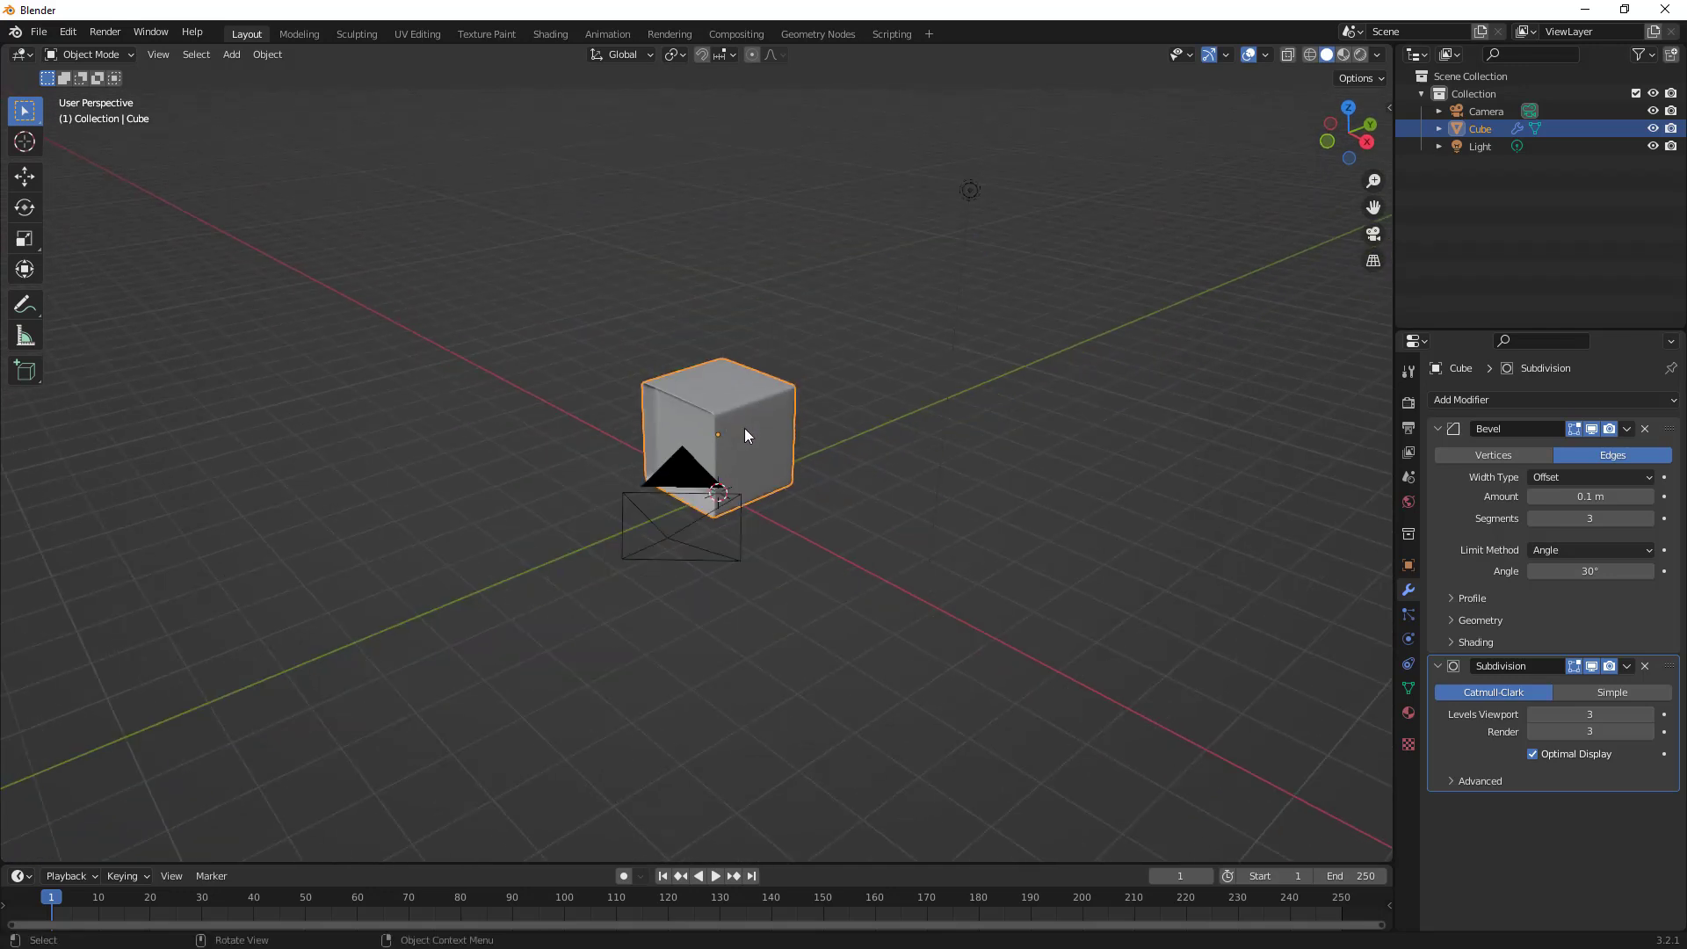
pyautogui.scroll(2, 752, 446)
pyautogui.moveTo(754, 452)
pyautogui.mouseDown(button='middle')
pyautogui.moveTo(710, 462)
pyautogui.moveTo(749, 460)
pyautogui.mouseUp(button='middle')
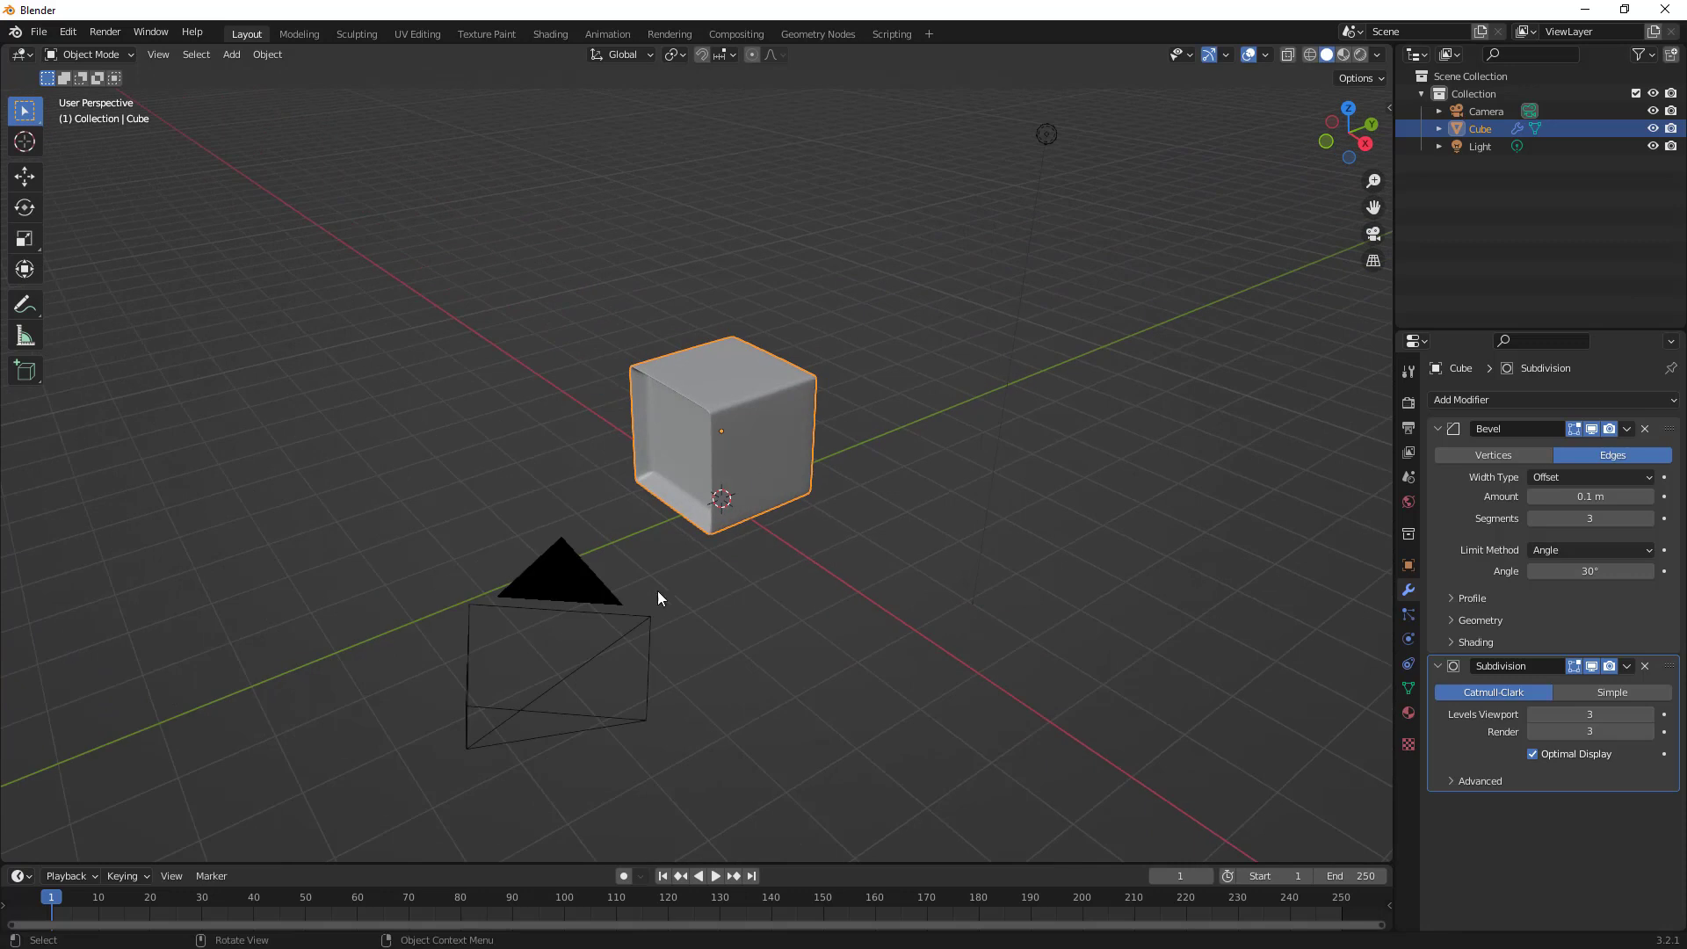
pyautogui.click(619, 619)
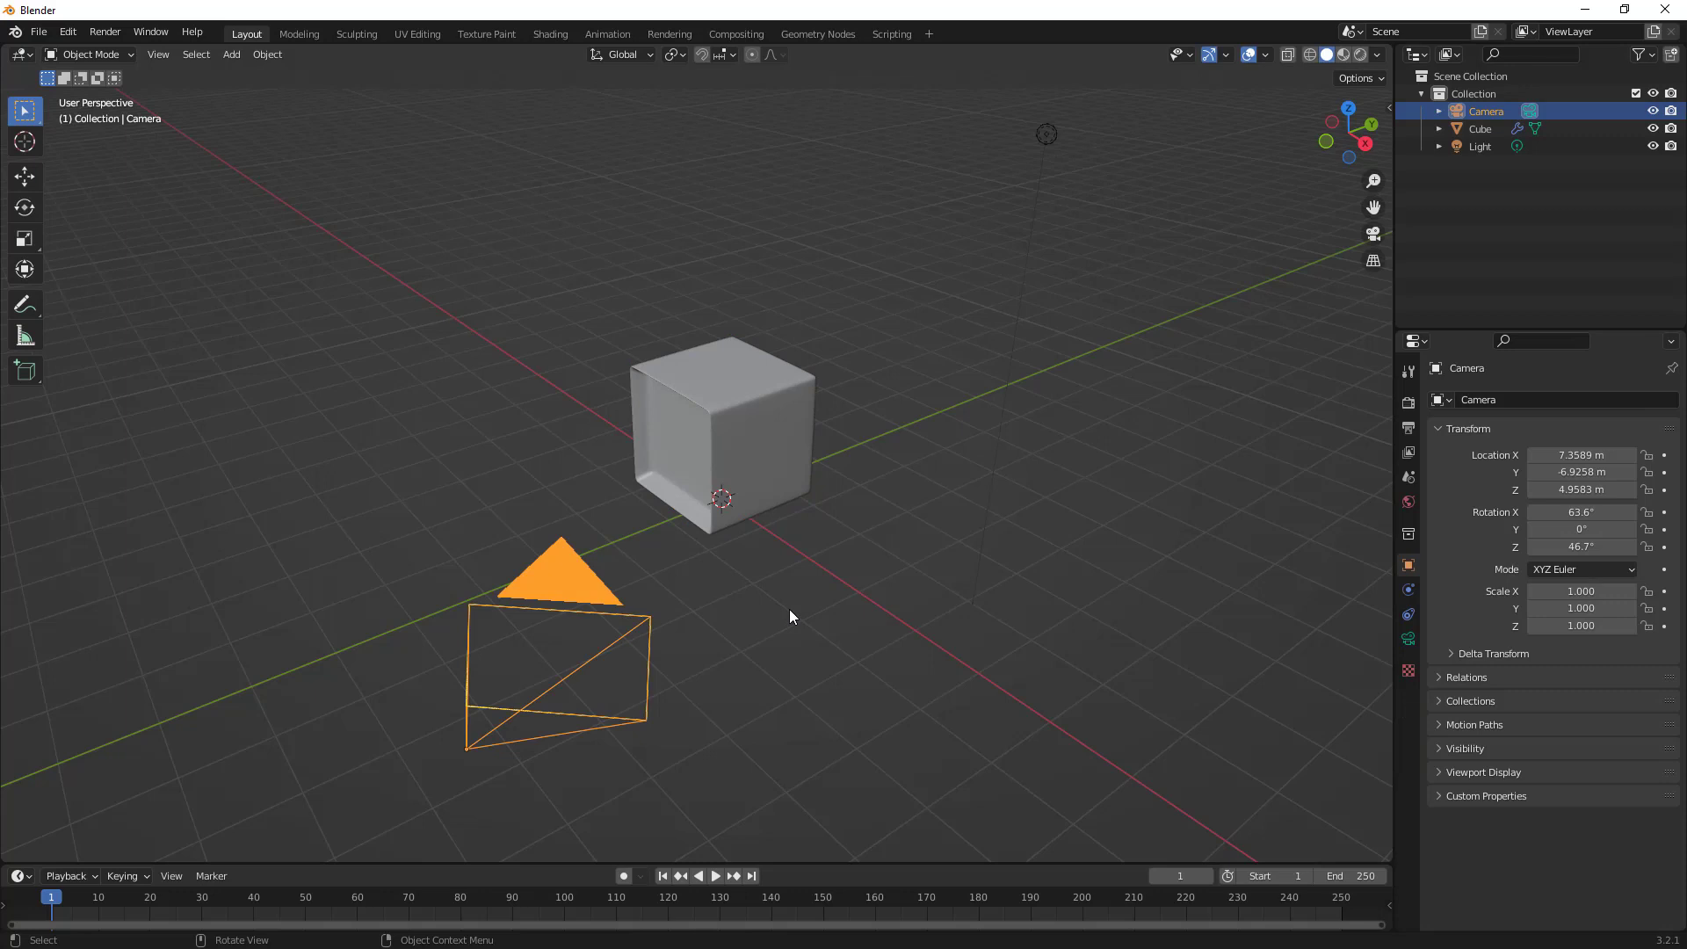
pyautogui.press('KP_0')
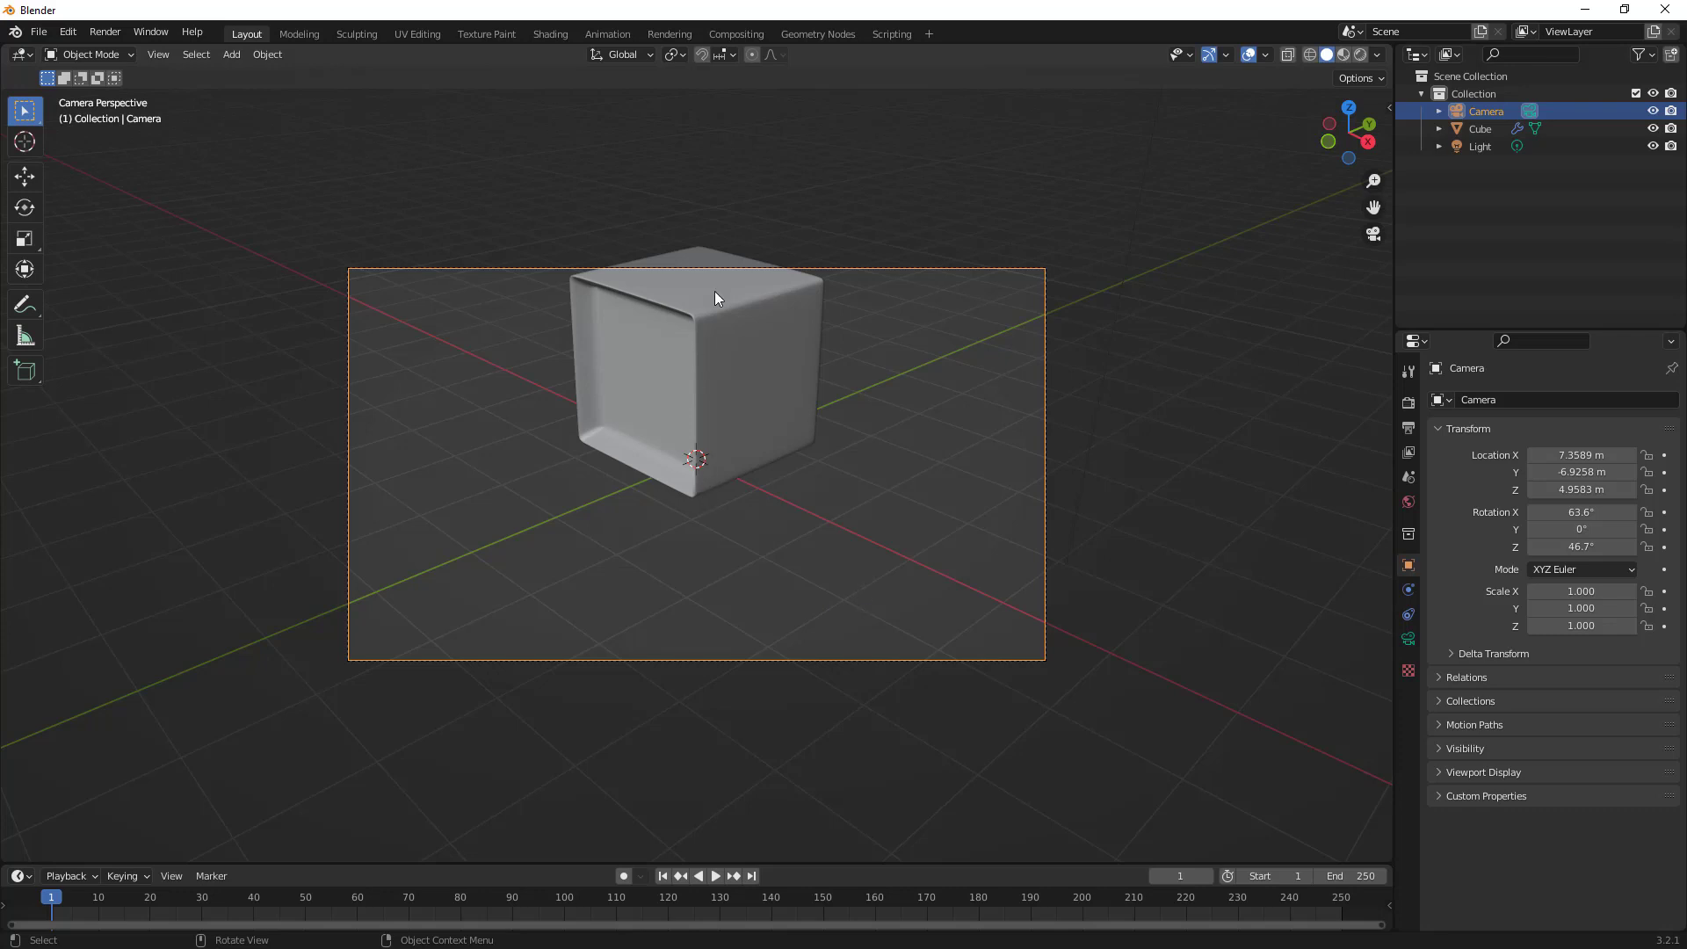
pyautogui.scroll(-4, 675, 467)
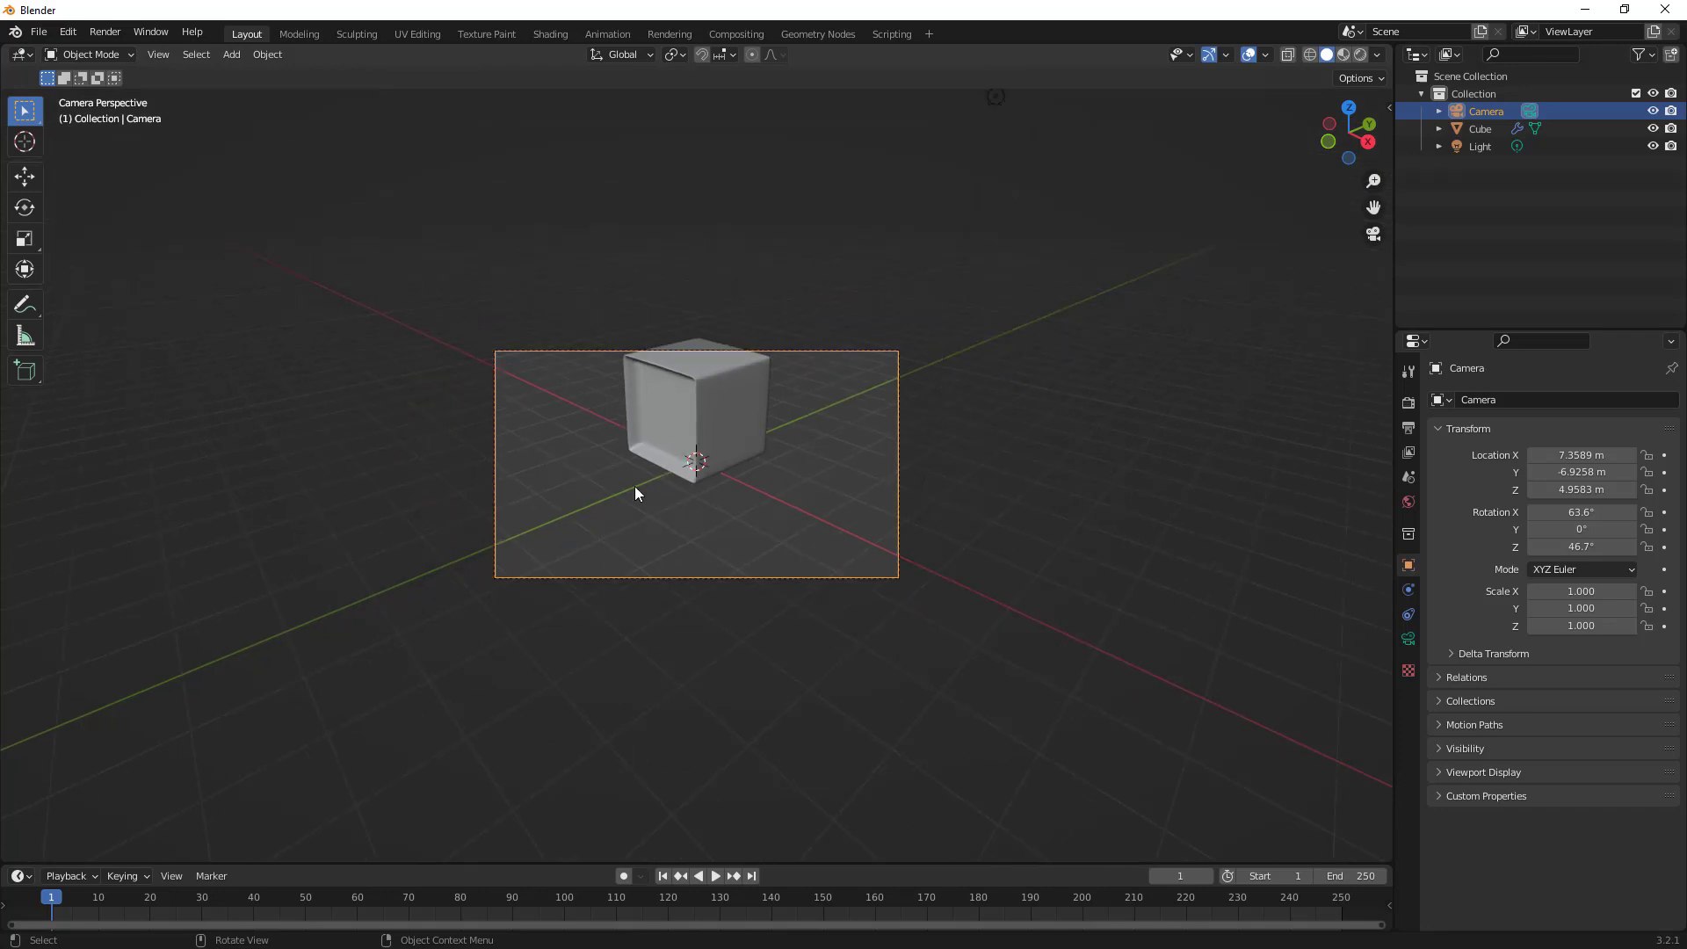
# Try to reframe the cube by rotating the camera about Z and freely, and undo both rotations.
pyautogui.moveTo(635, 487); pyautogui.dragTo(703, 488, button='middle')
pyautogui.scroll(-6, 712, 490)
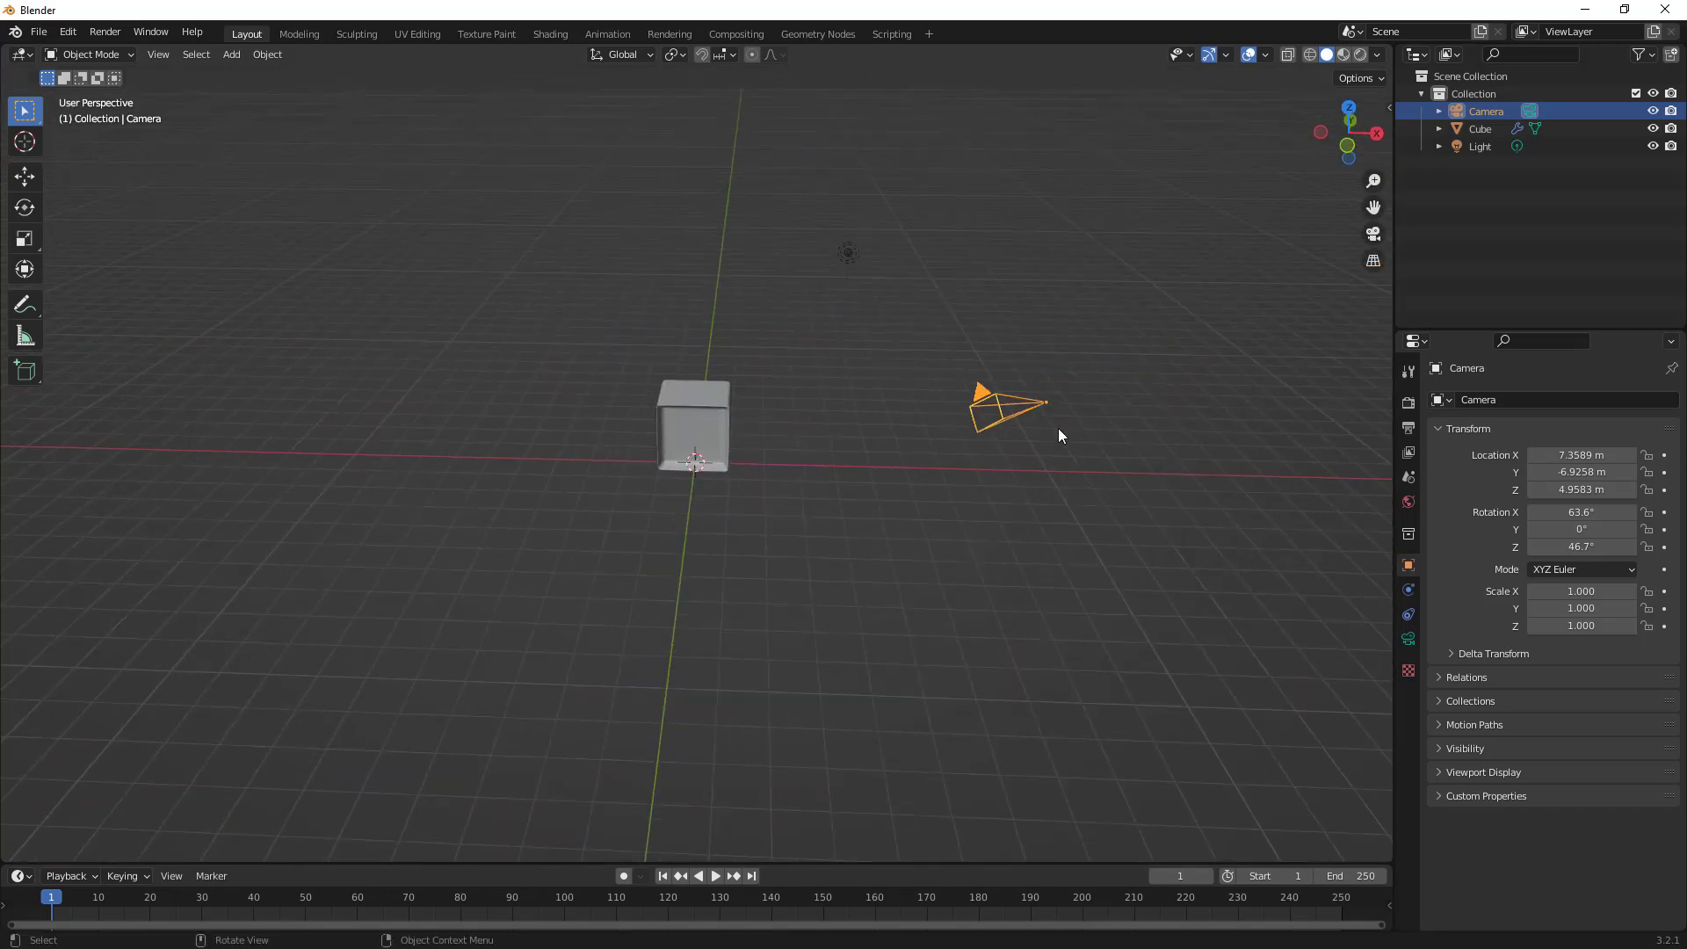
pyautogui.press('r')
pyautogui.press('z')
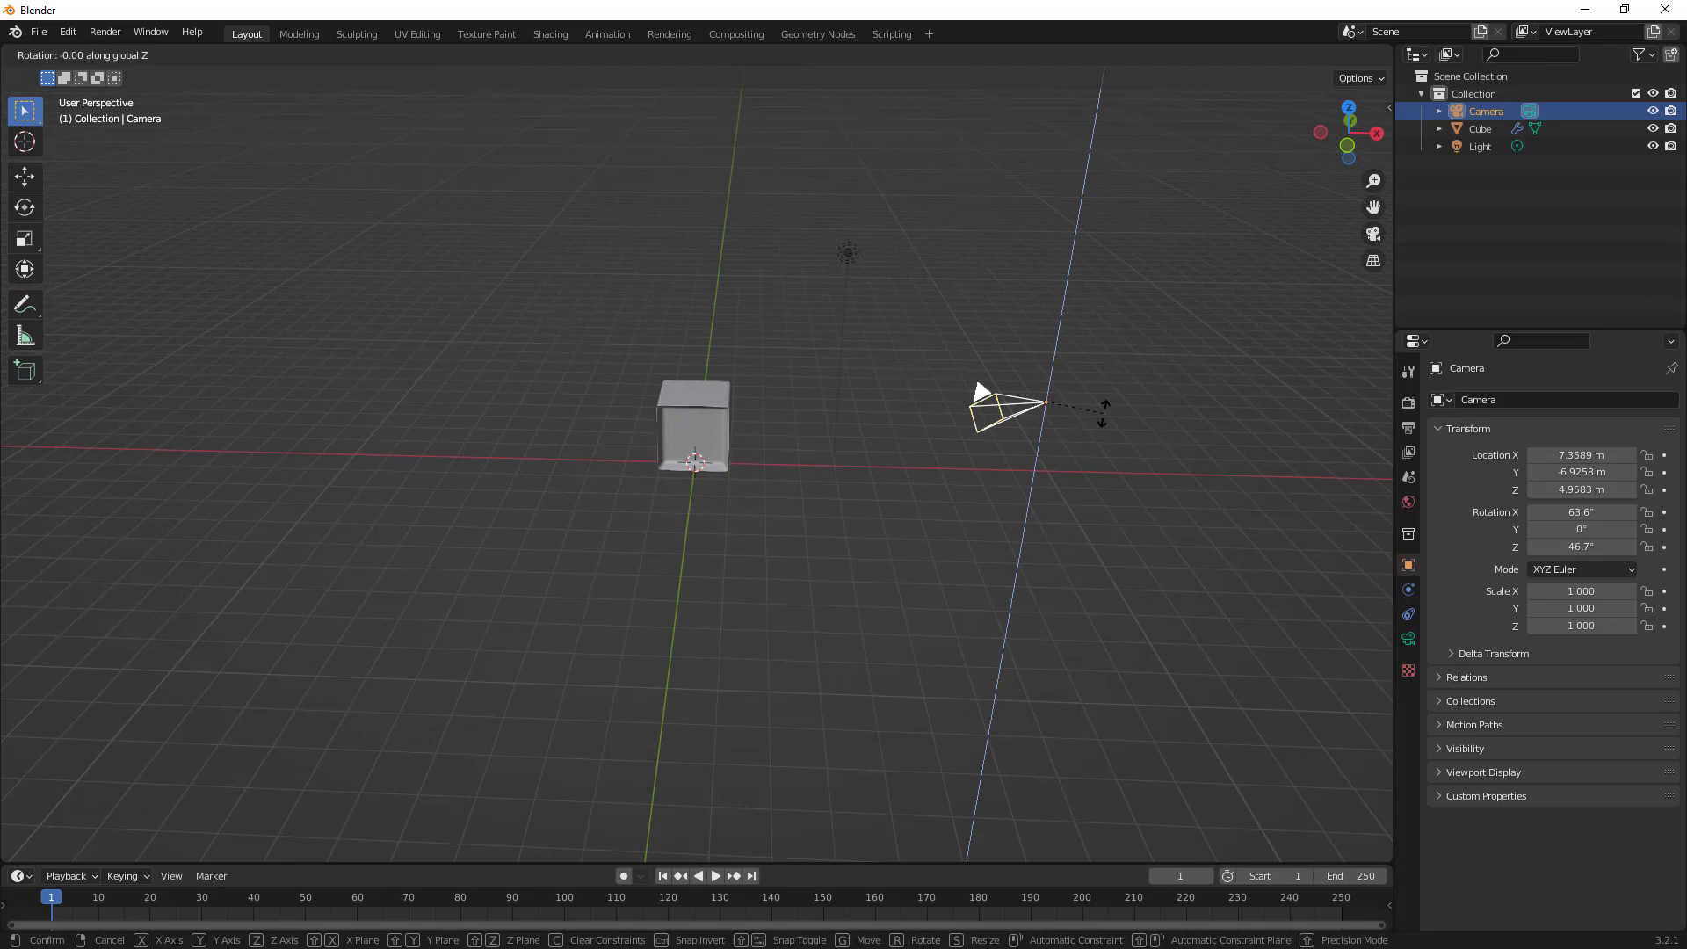
pyautogui.click(1101, 402)
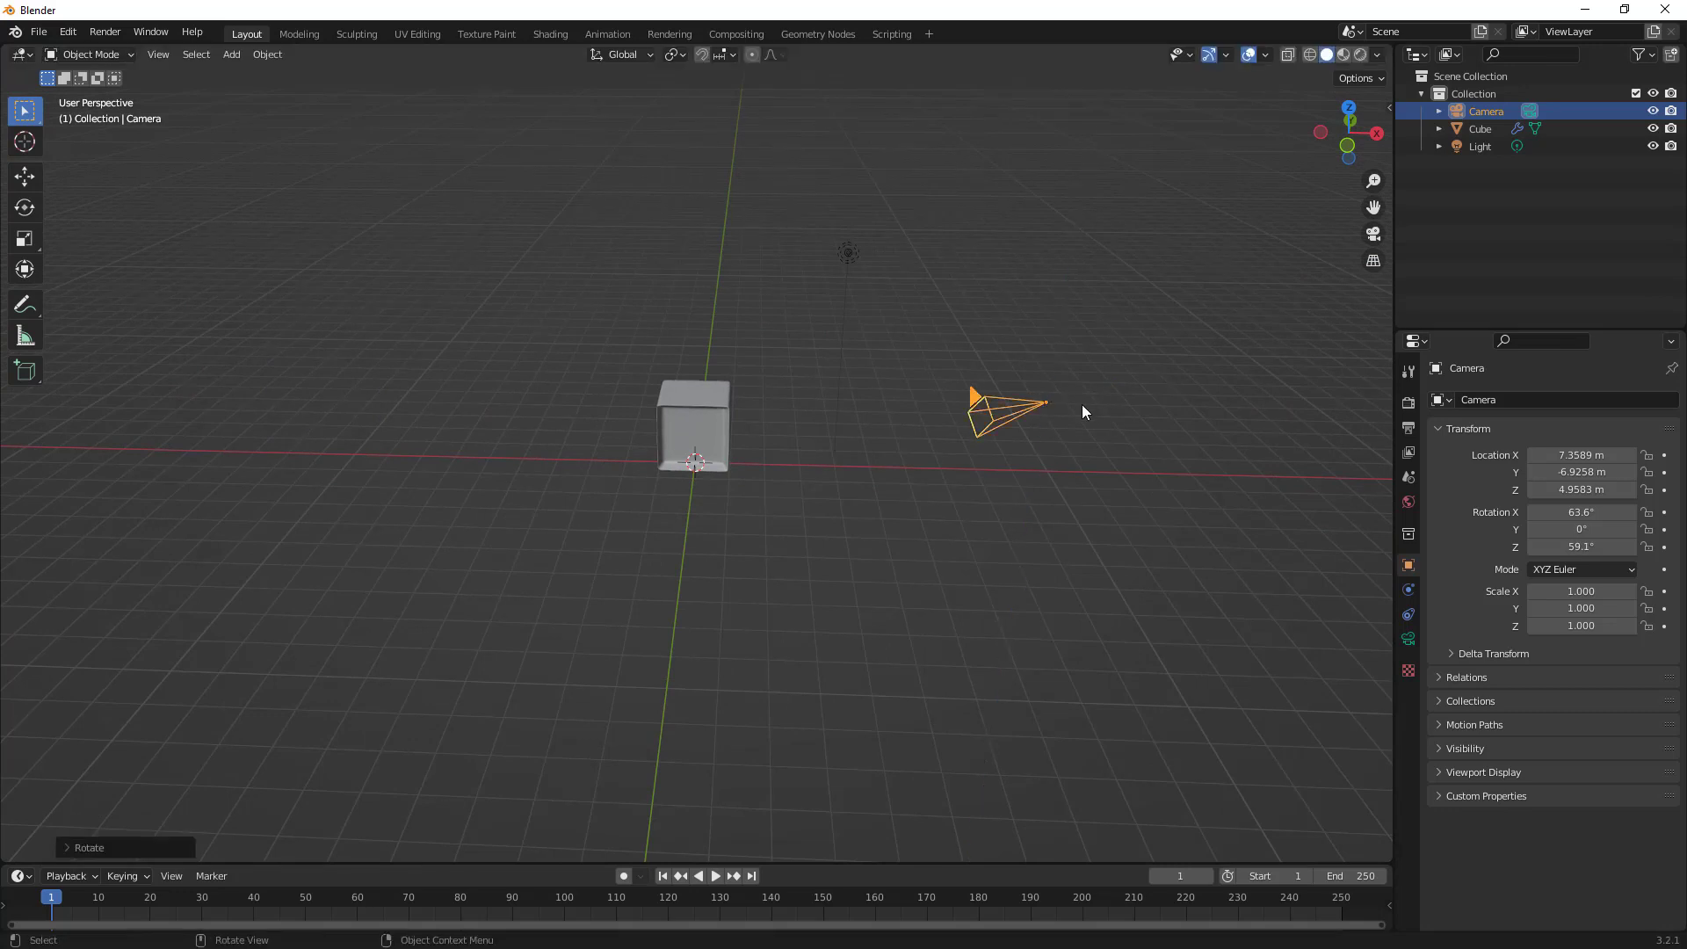
pyautogui.press('r')
pyautogui.click(1093, 417)
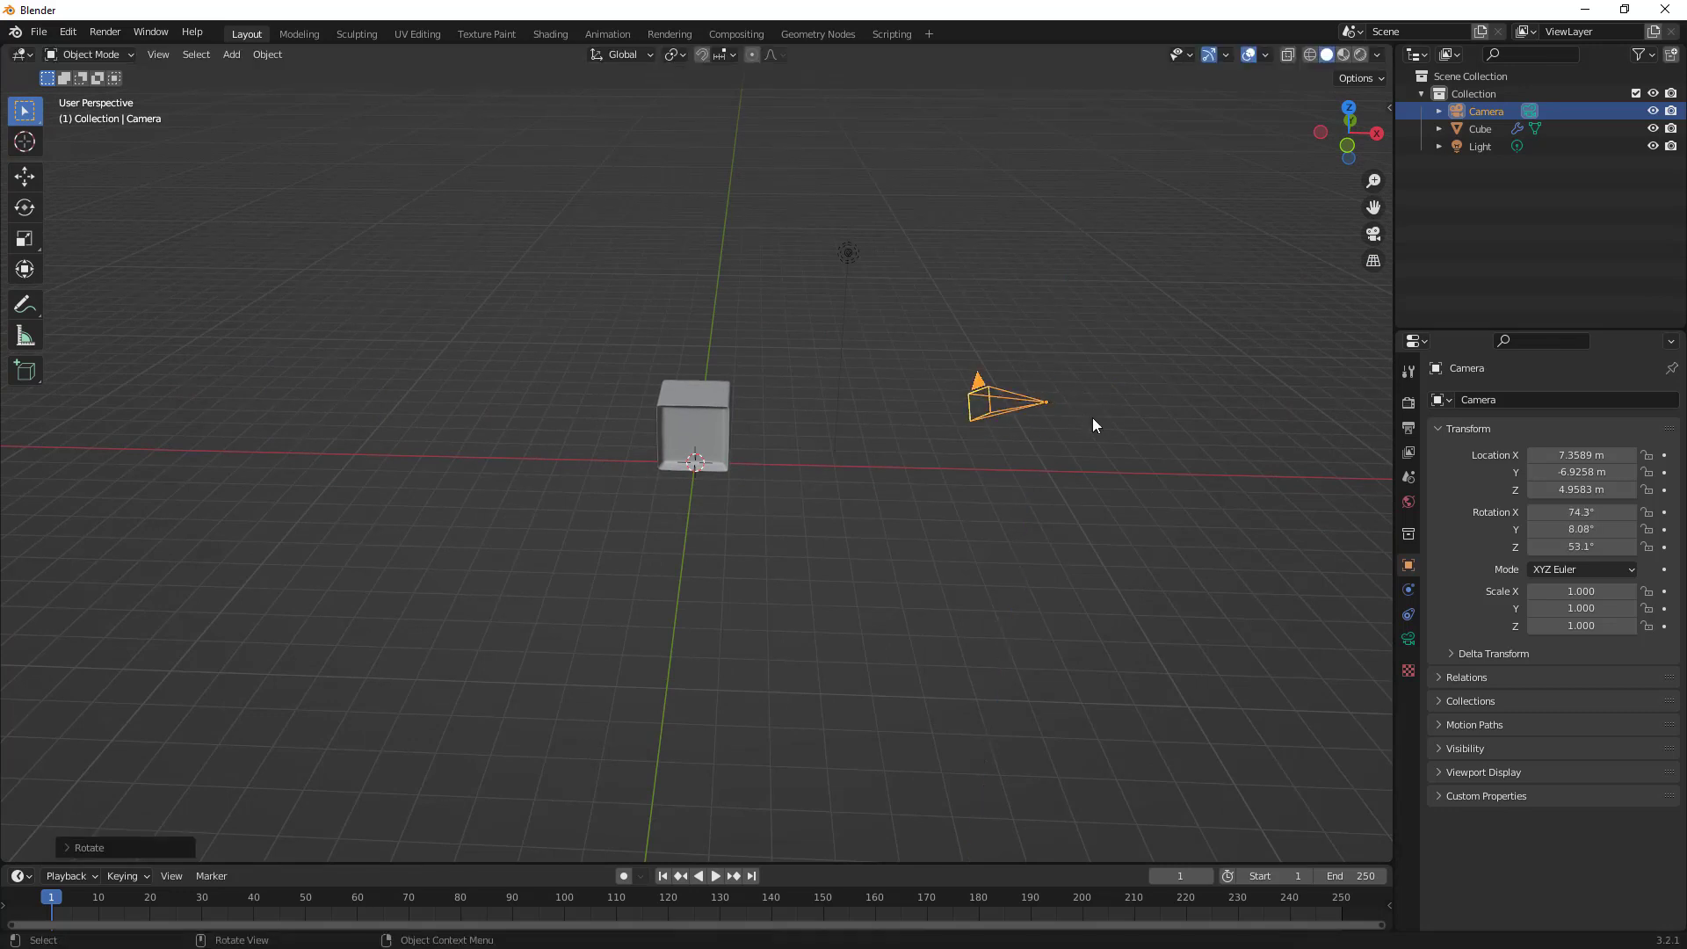
pyautogui.press('KP_0')
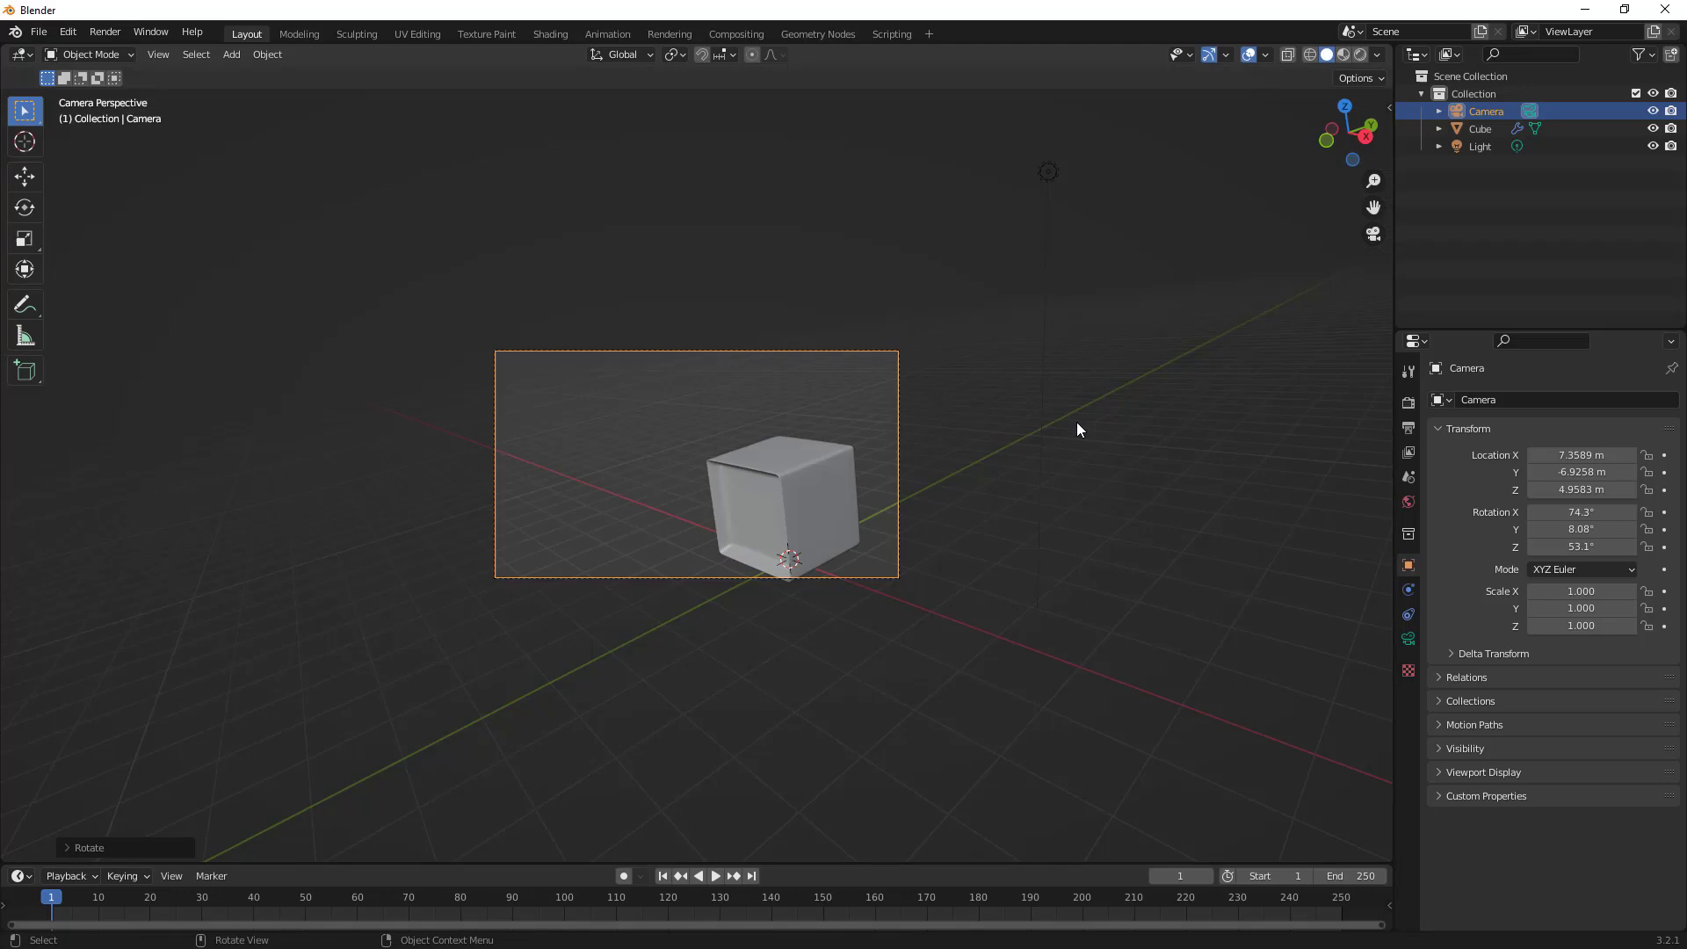
pyautogui.hotkey('ctrl', 'z')
pyautogui.hotkey('ctrl', 'z')
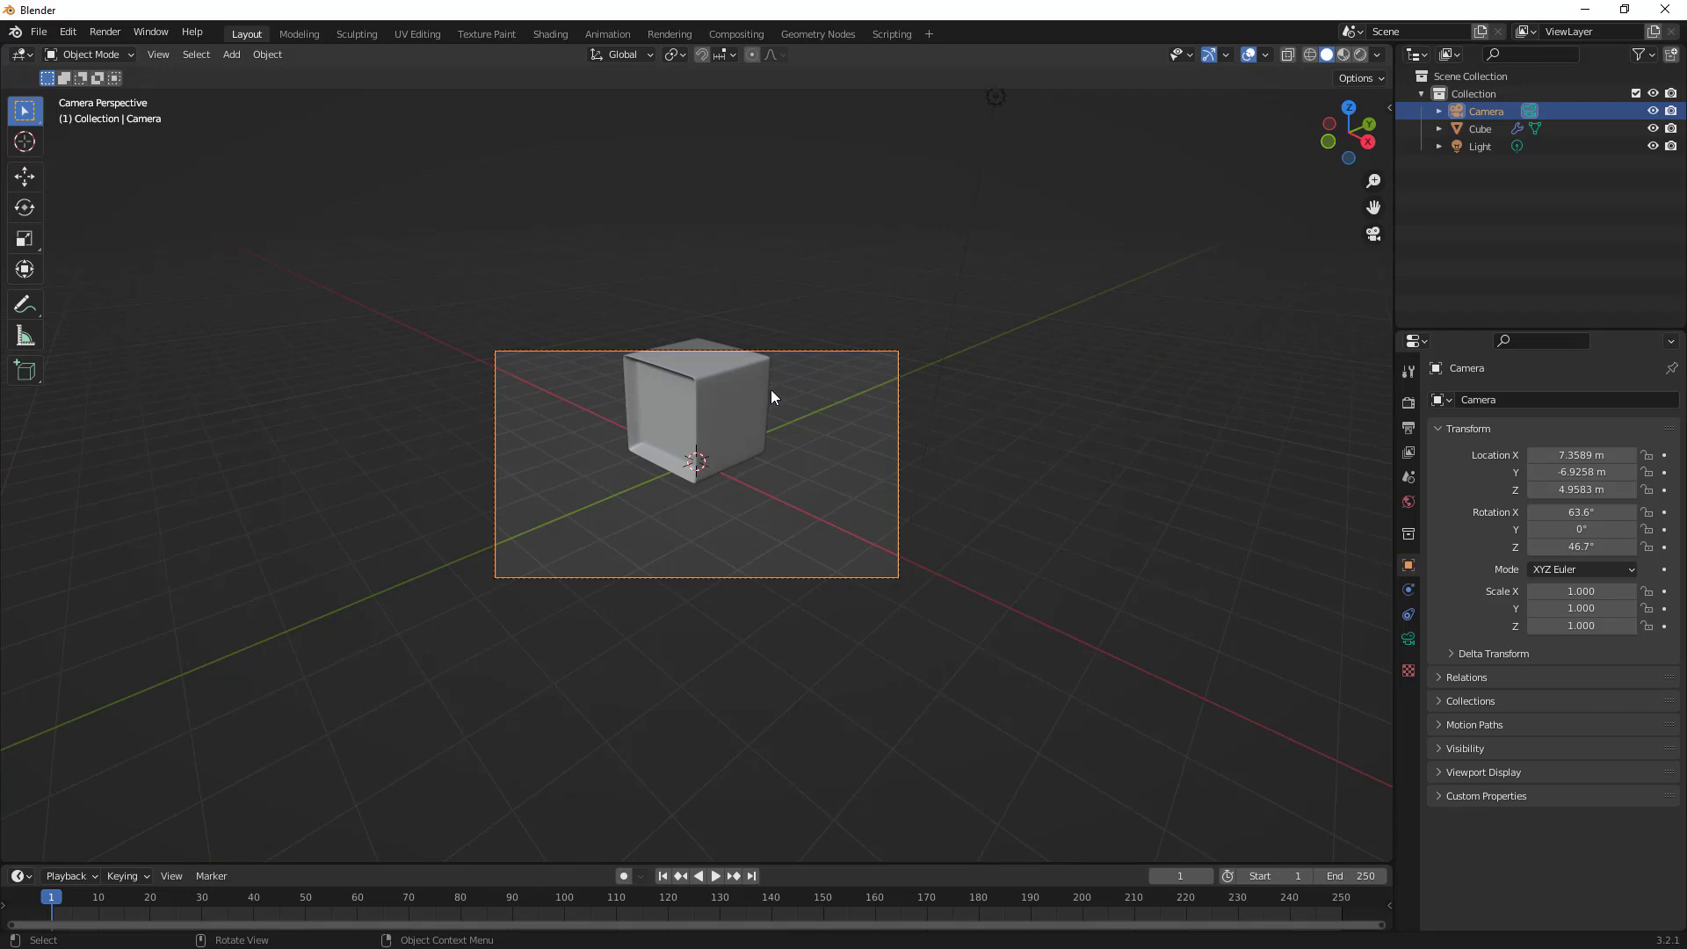
# Lock the camera to the view so that navigating the viewport moves the camera.
pyautogui.press('n')
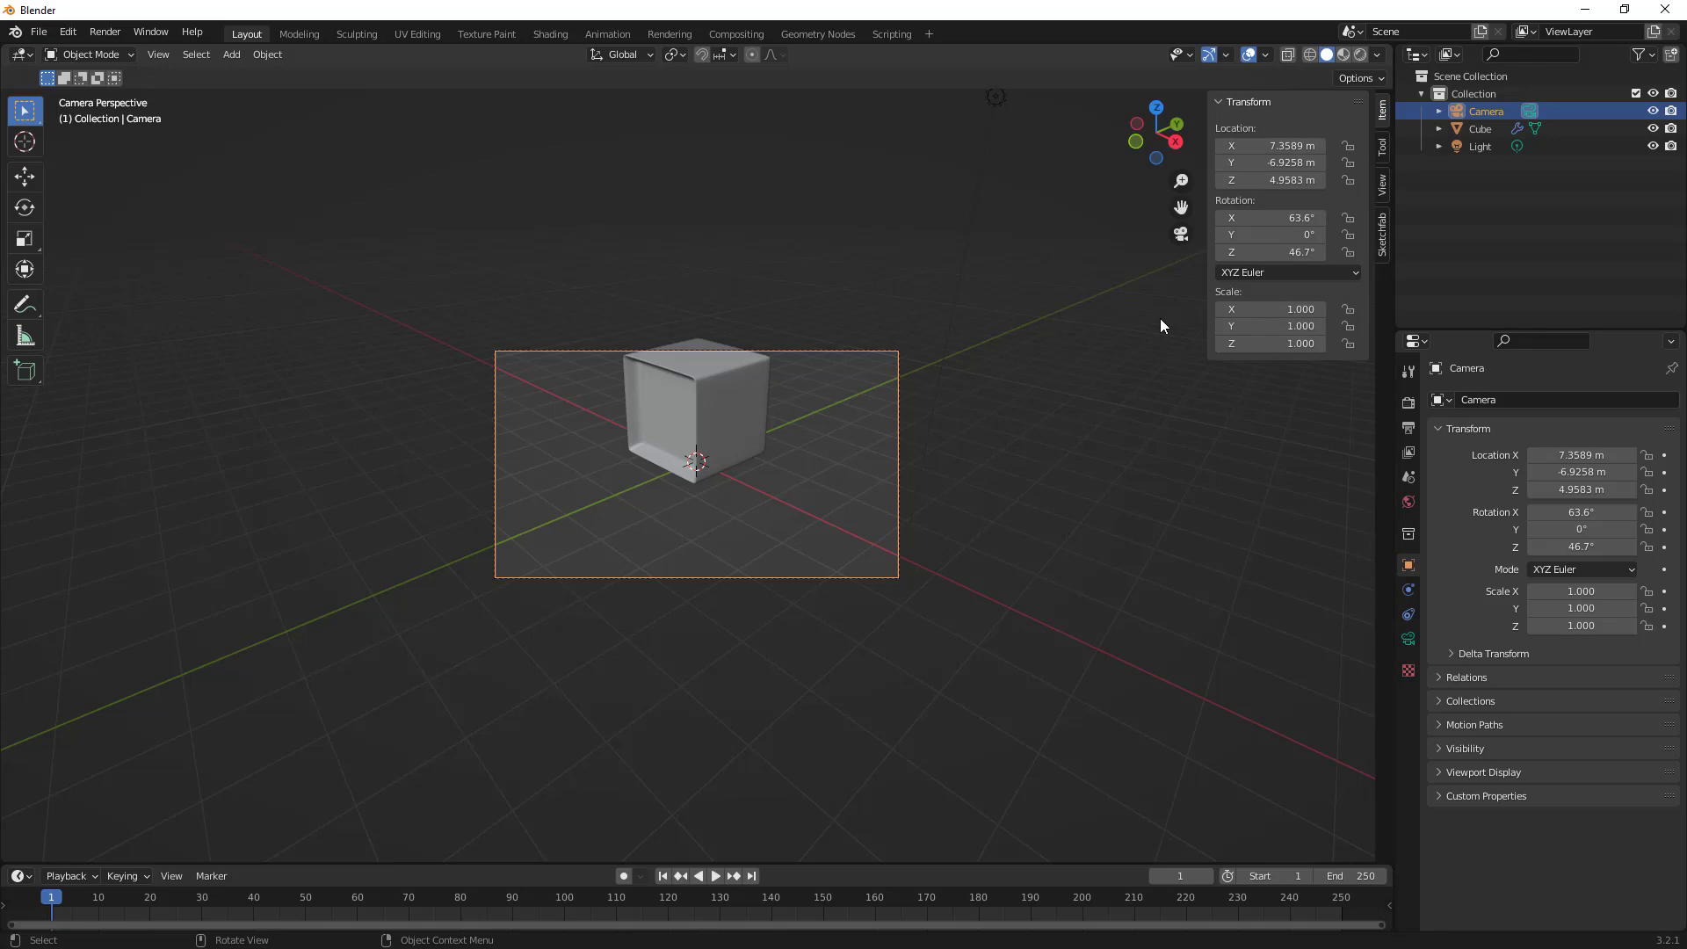
pyautogui.click(1382, 185)
pyautogui.click(1285, 323)
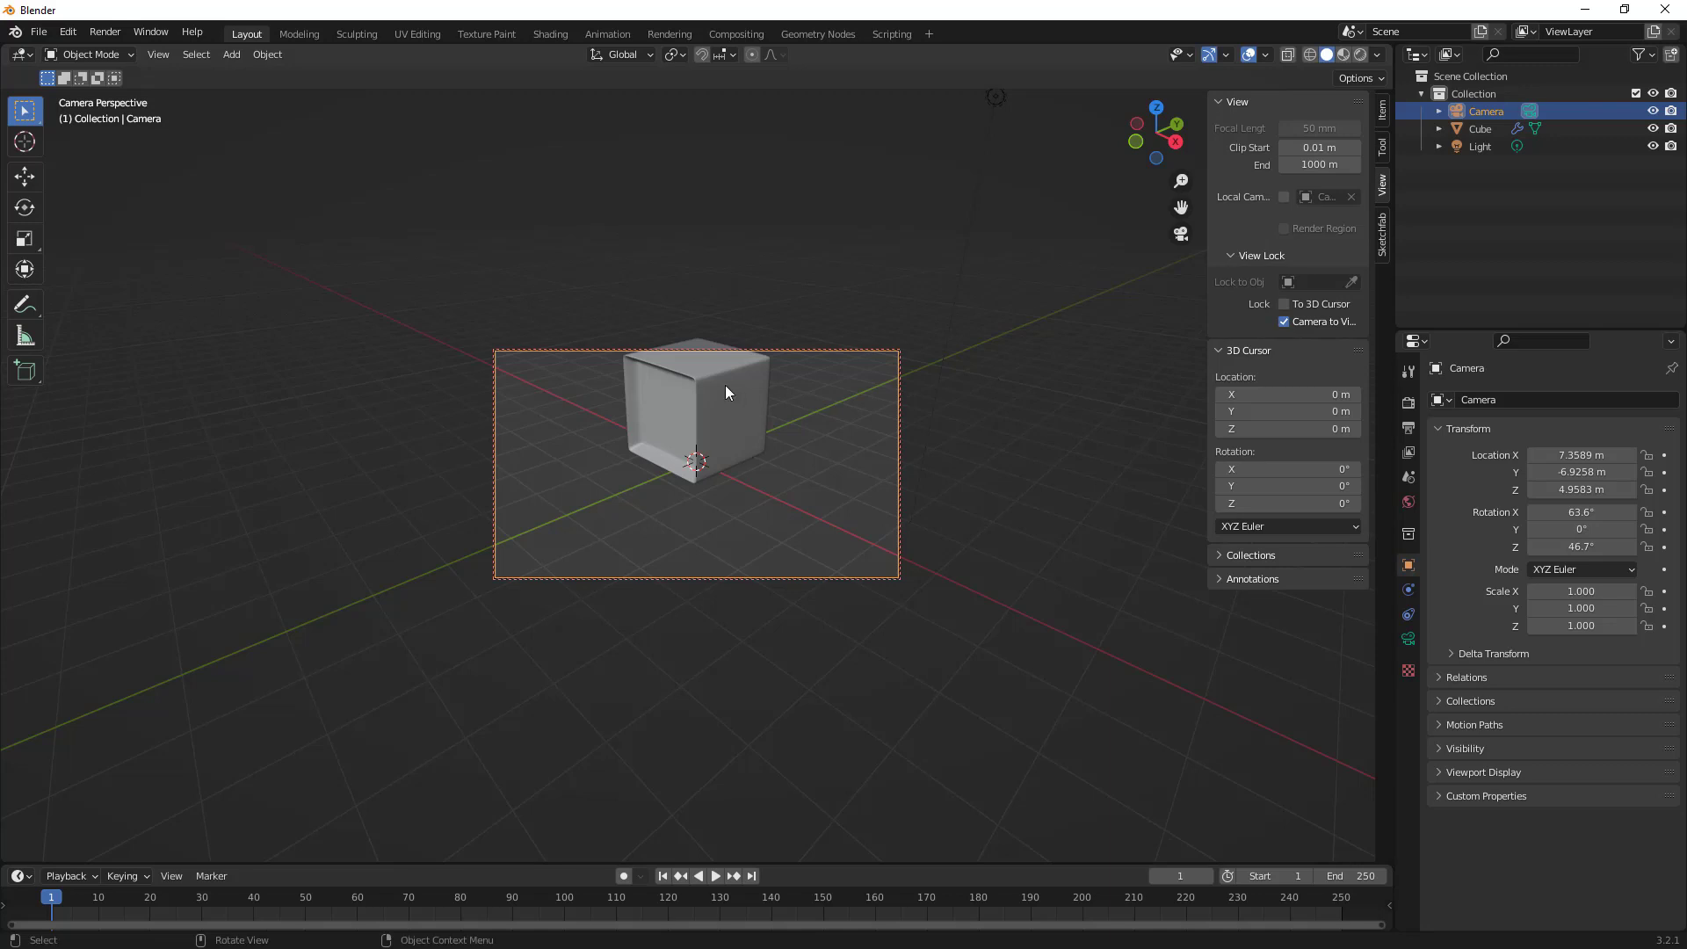
# Reframe the camera so the whole cube sits inside its frame, unlock the camera from the view, and return to the camera view.
pyautogui.scroll(3, 725, 385)
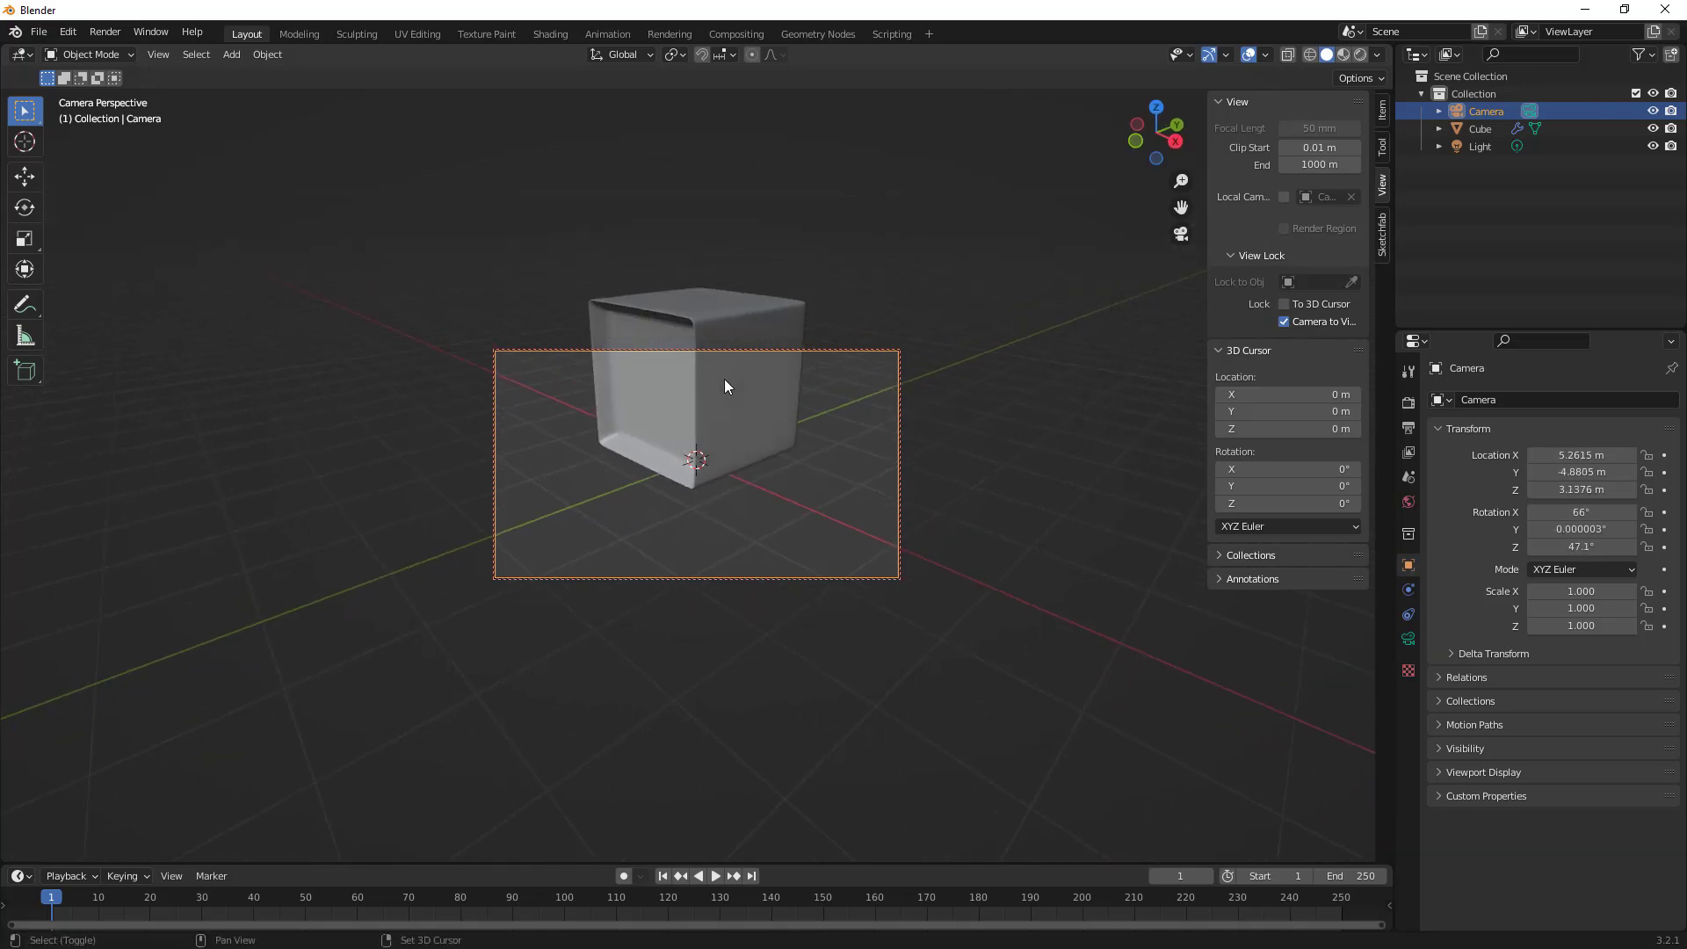
pyautogui.scroll(-3, 723, 405)
pyautogui.moveTo(721, 430)
pyautogui.mouseDown(button='middle')
pyautogui.moveTo(720, 413)
pyautogui.moveTo(742, 421)
pyautogui.moveTo(708, 424)
pyautogui.moveTo(735, 428)
pyautogui.mouseUp(button='middle')
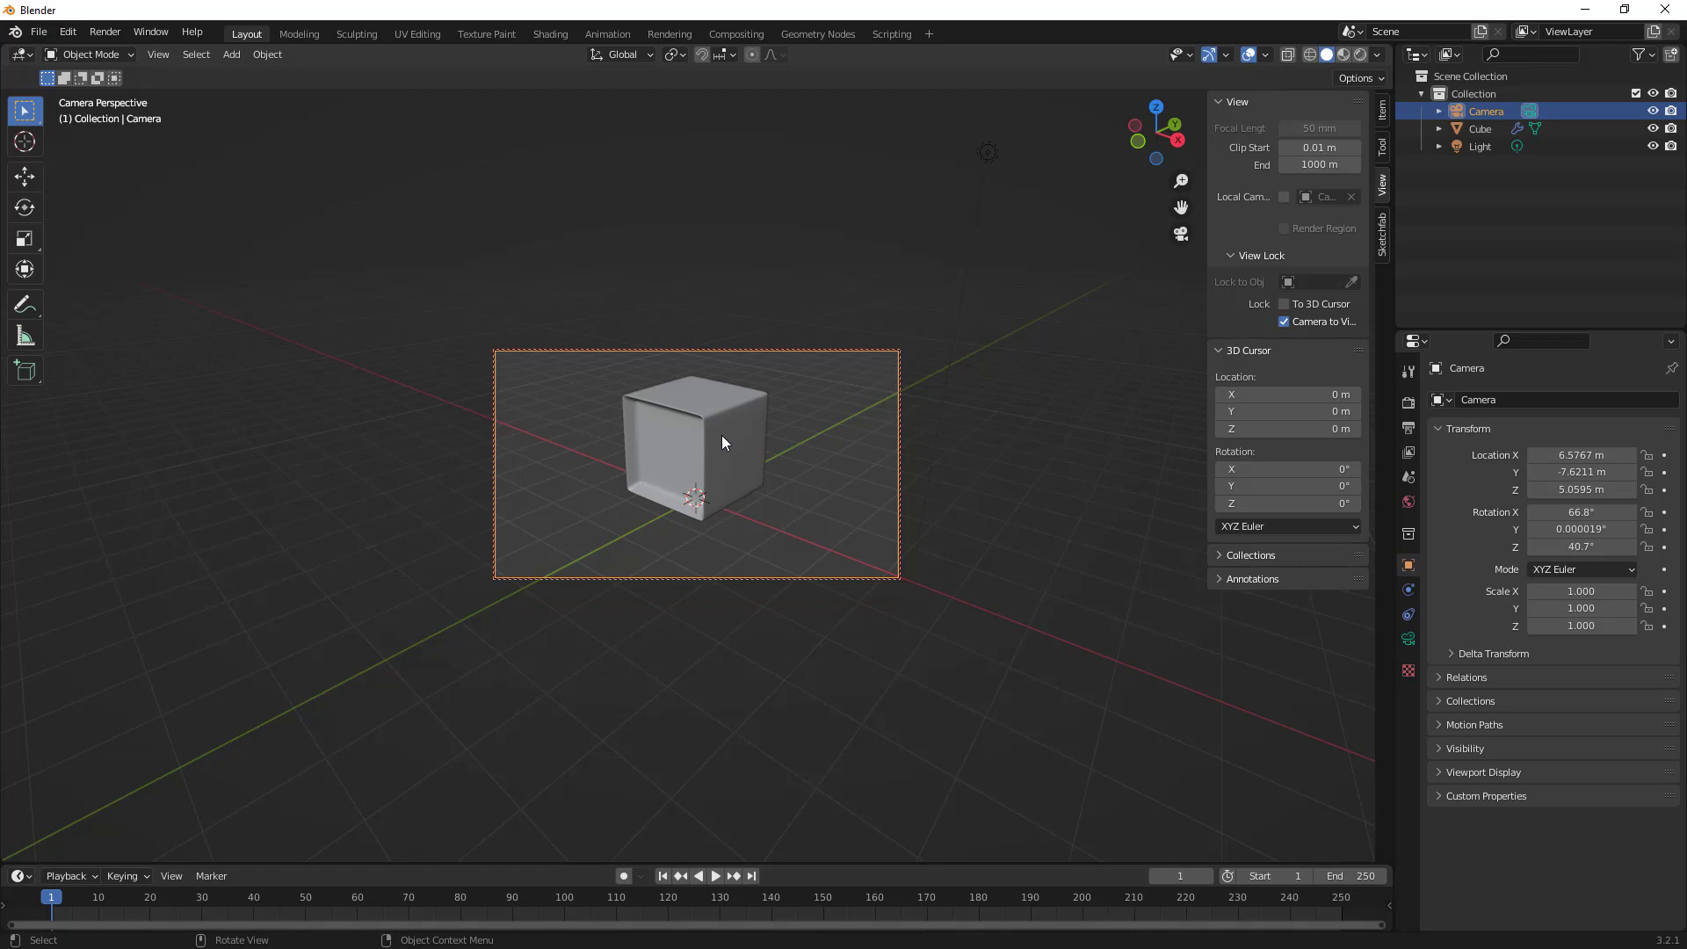
pyautogui.click(1284, 322)
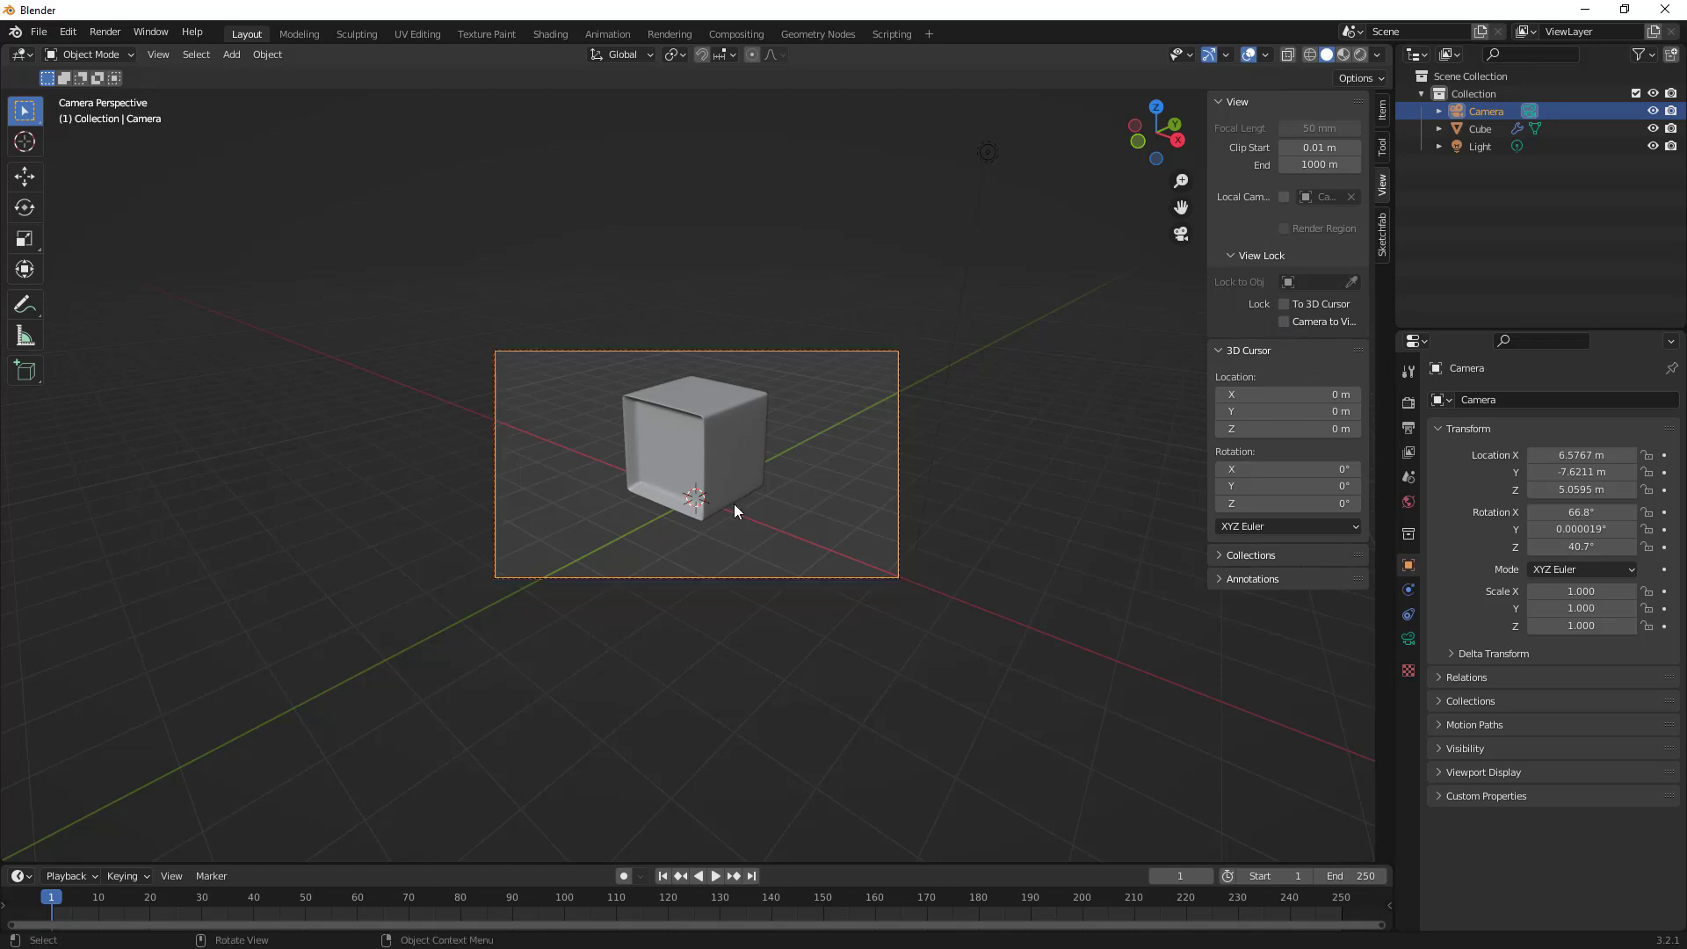
pyautogui.moveTo(704, 540); pyautogui.dragTo(826, 523, button='middle')
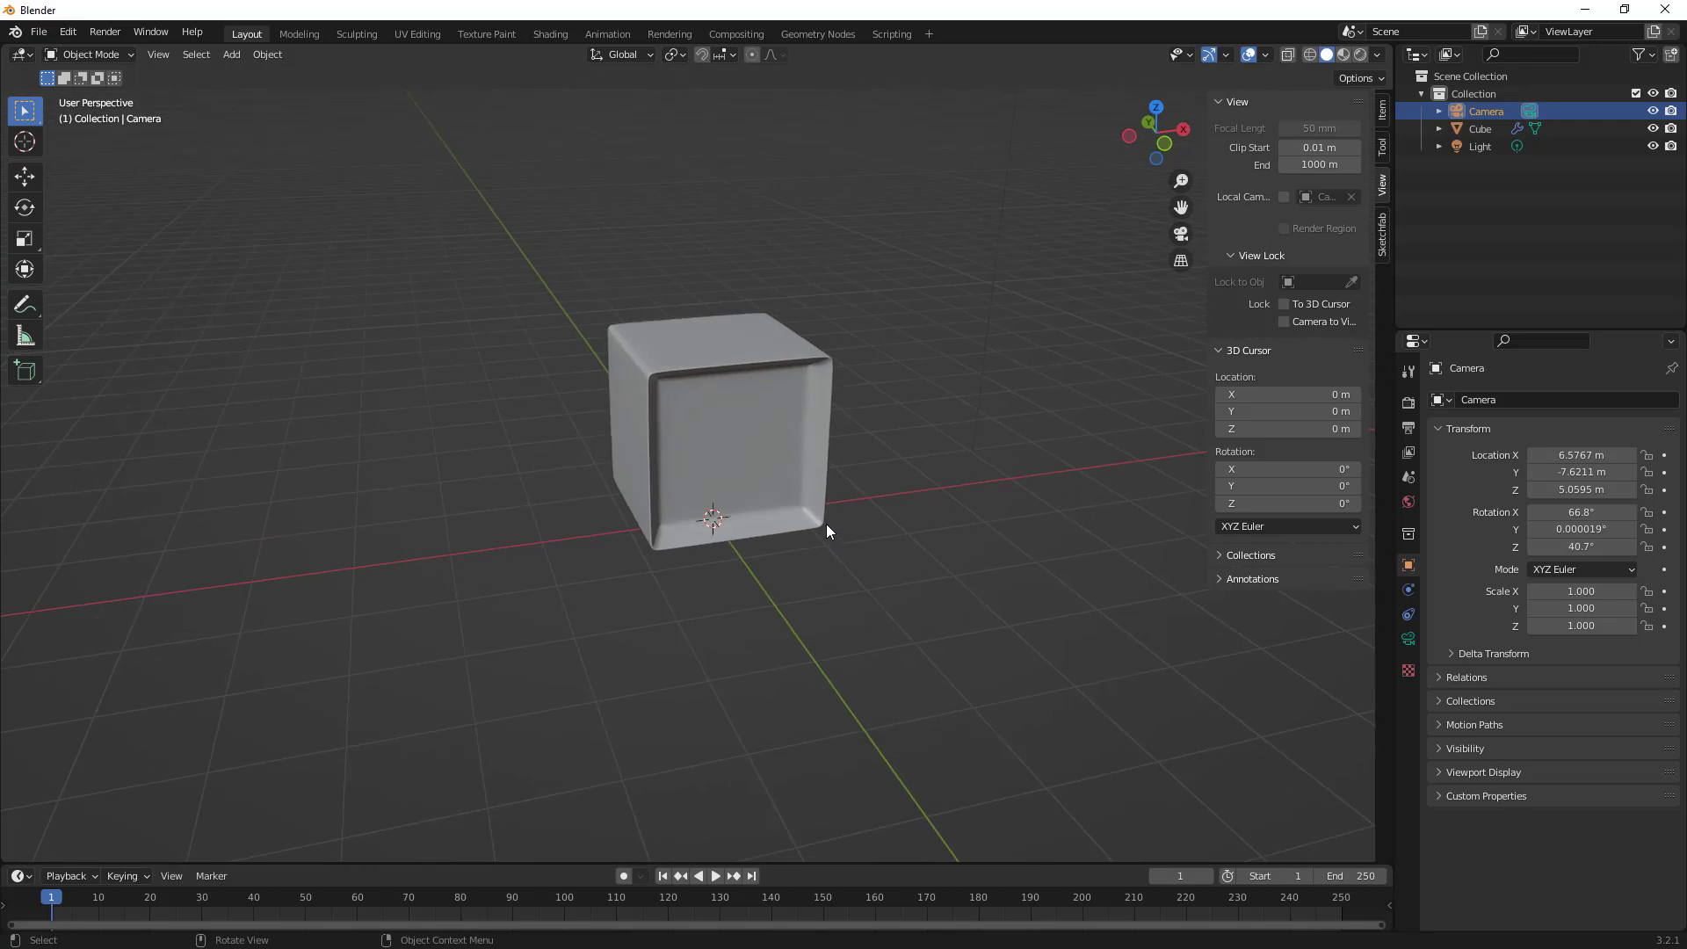
pyautogui.press('KP_0')
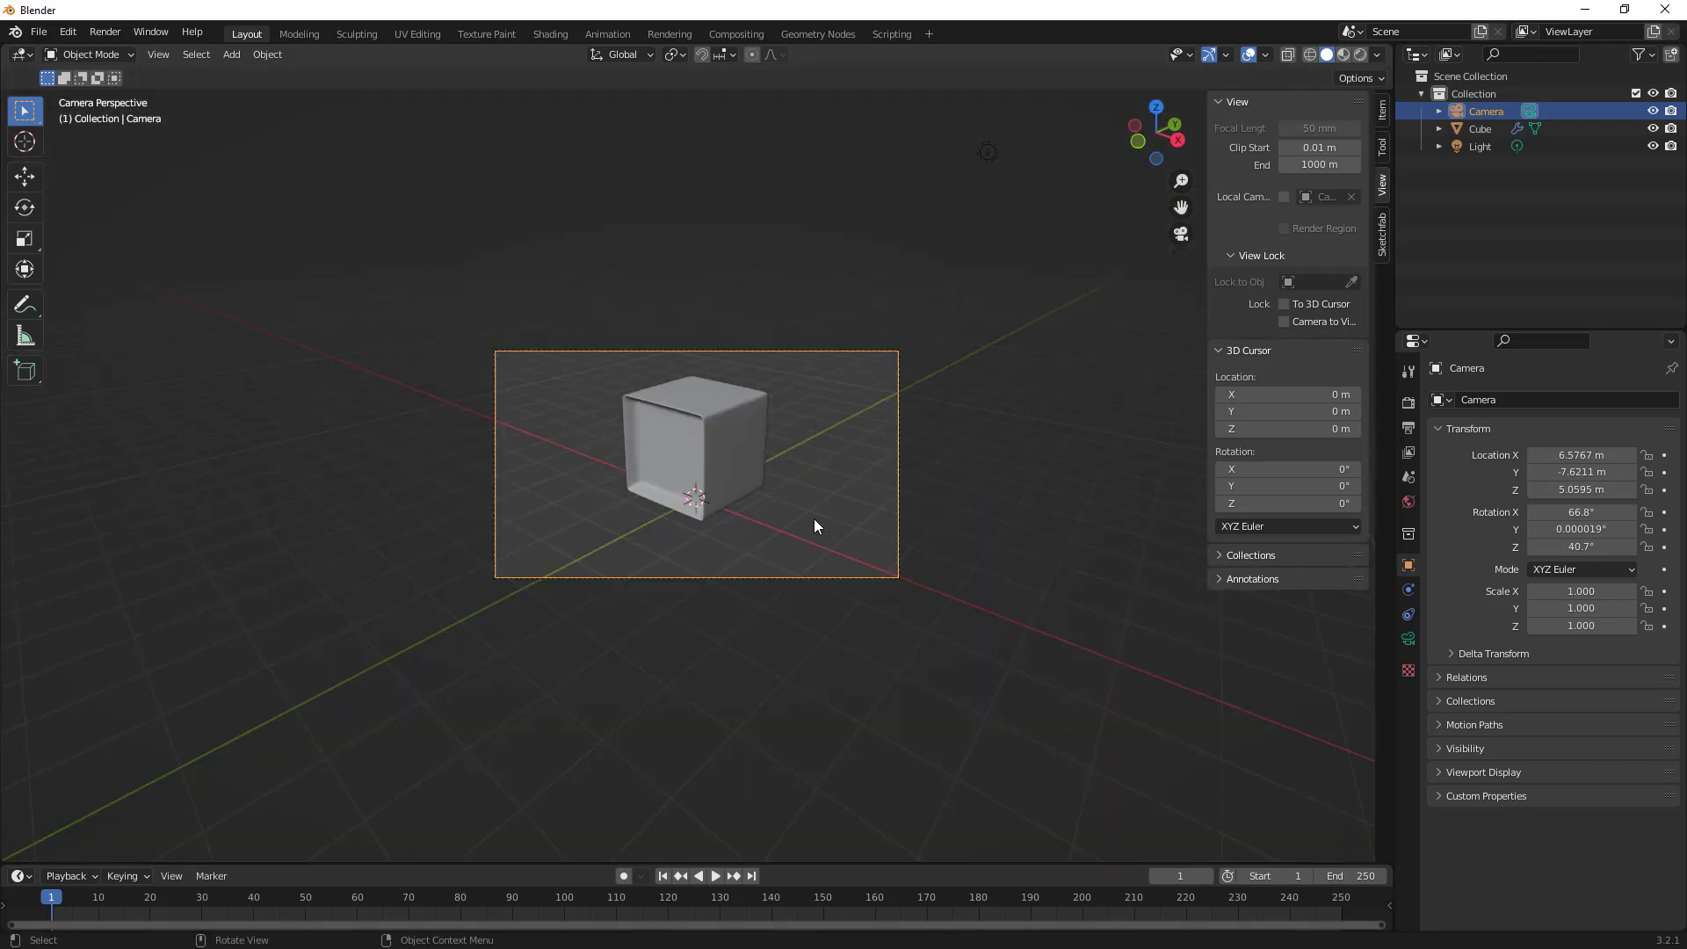
# Preview the framed cube in Material Preview shading and switch the viewport shading to Rendered.
pyautogui.scroll(6, 769, 490)
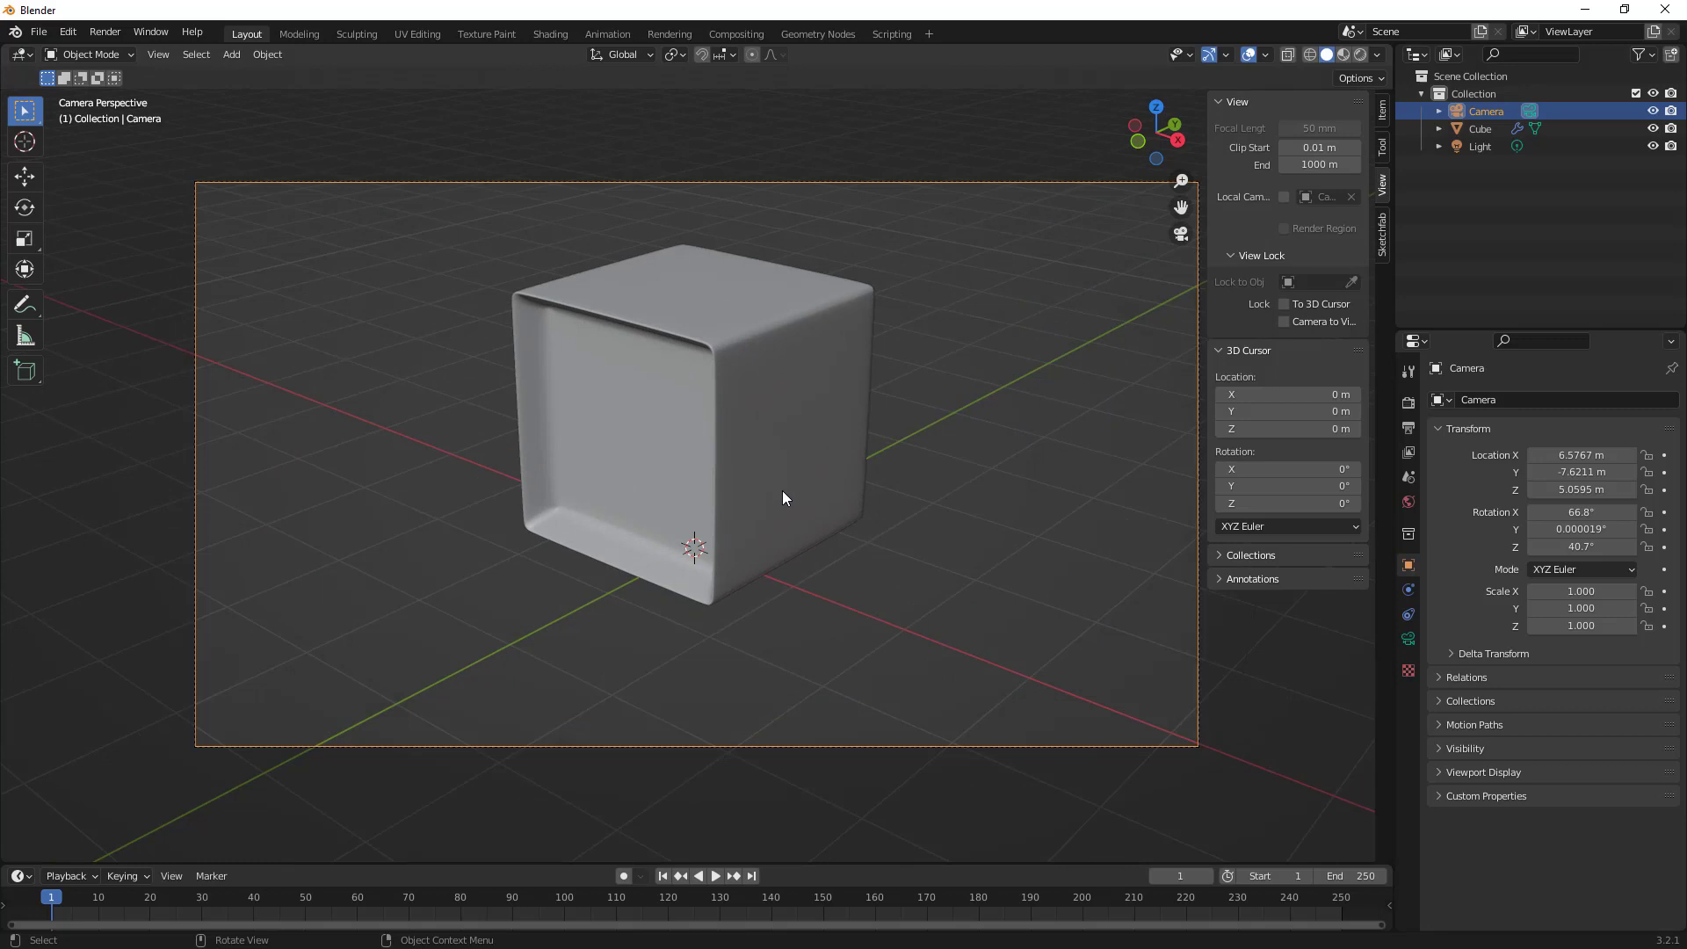
pyautogui.click(1345, 55)
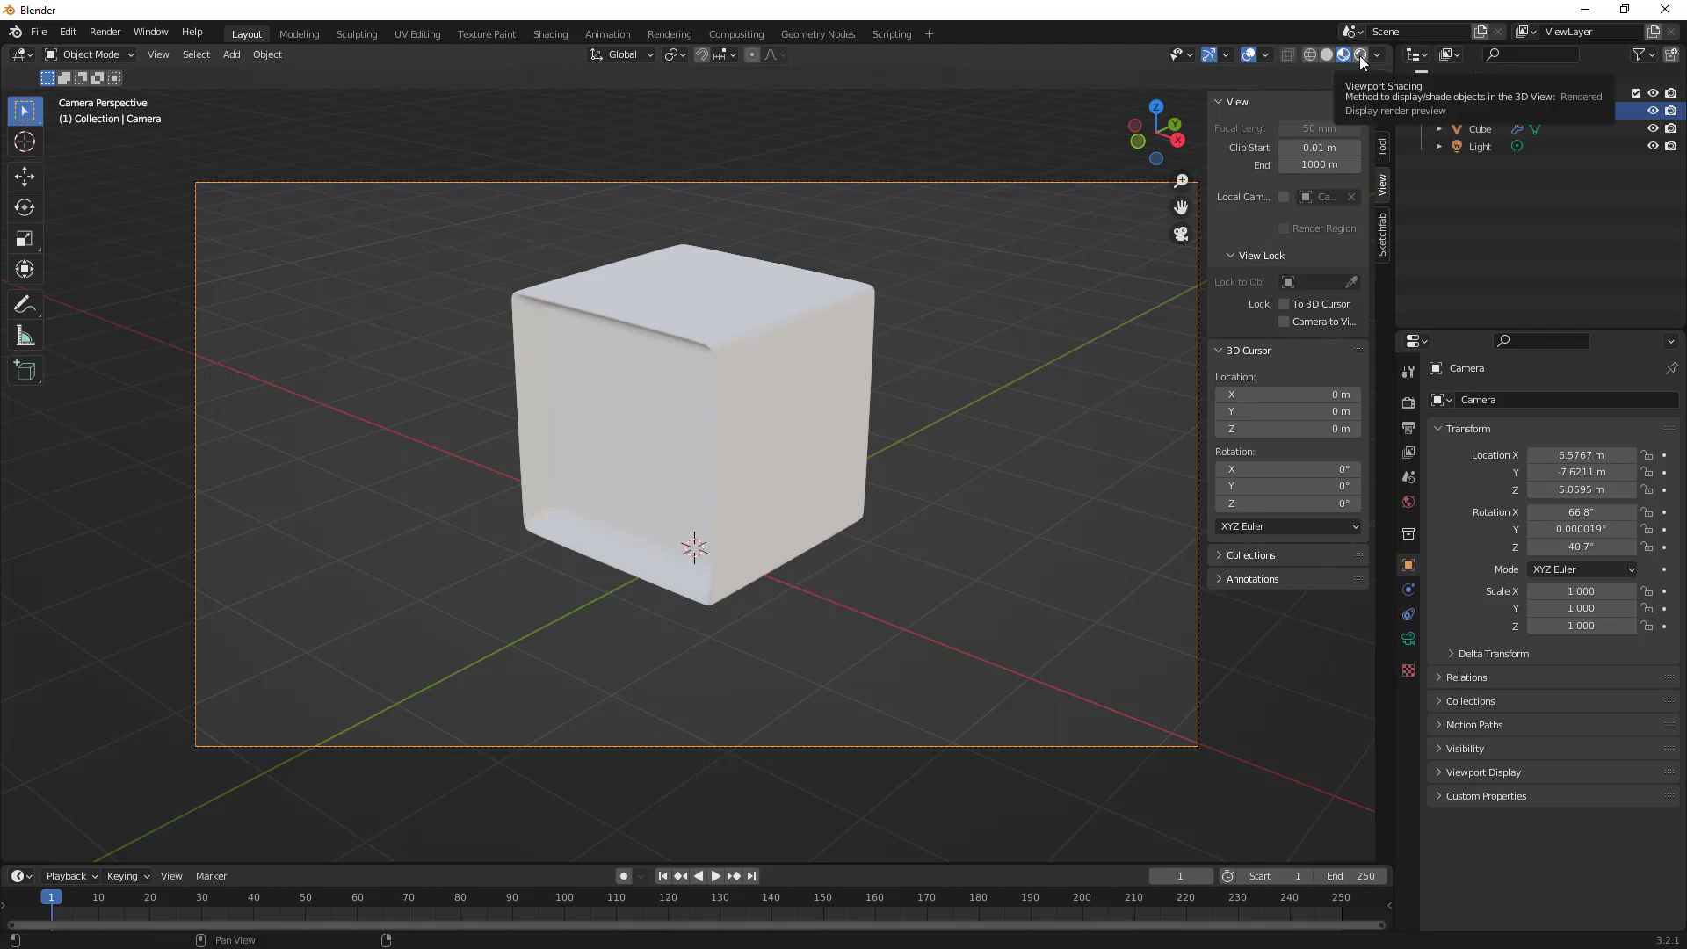
pyautogui.click(1359, 56)
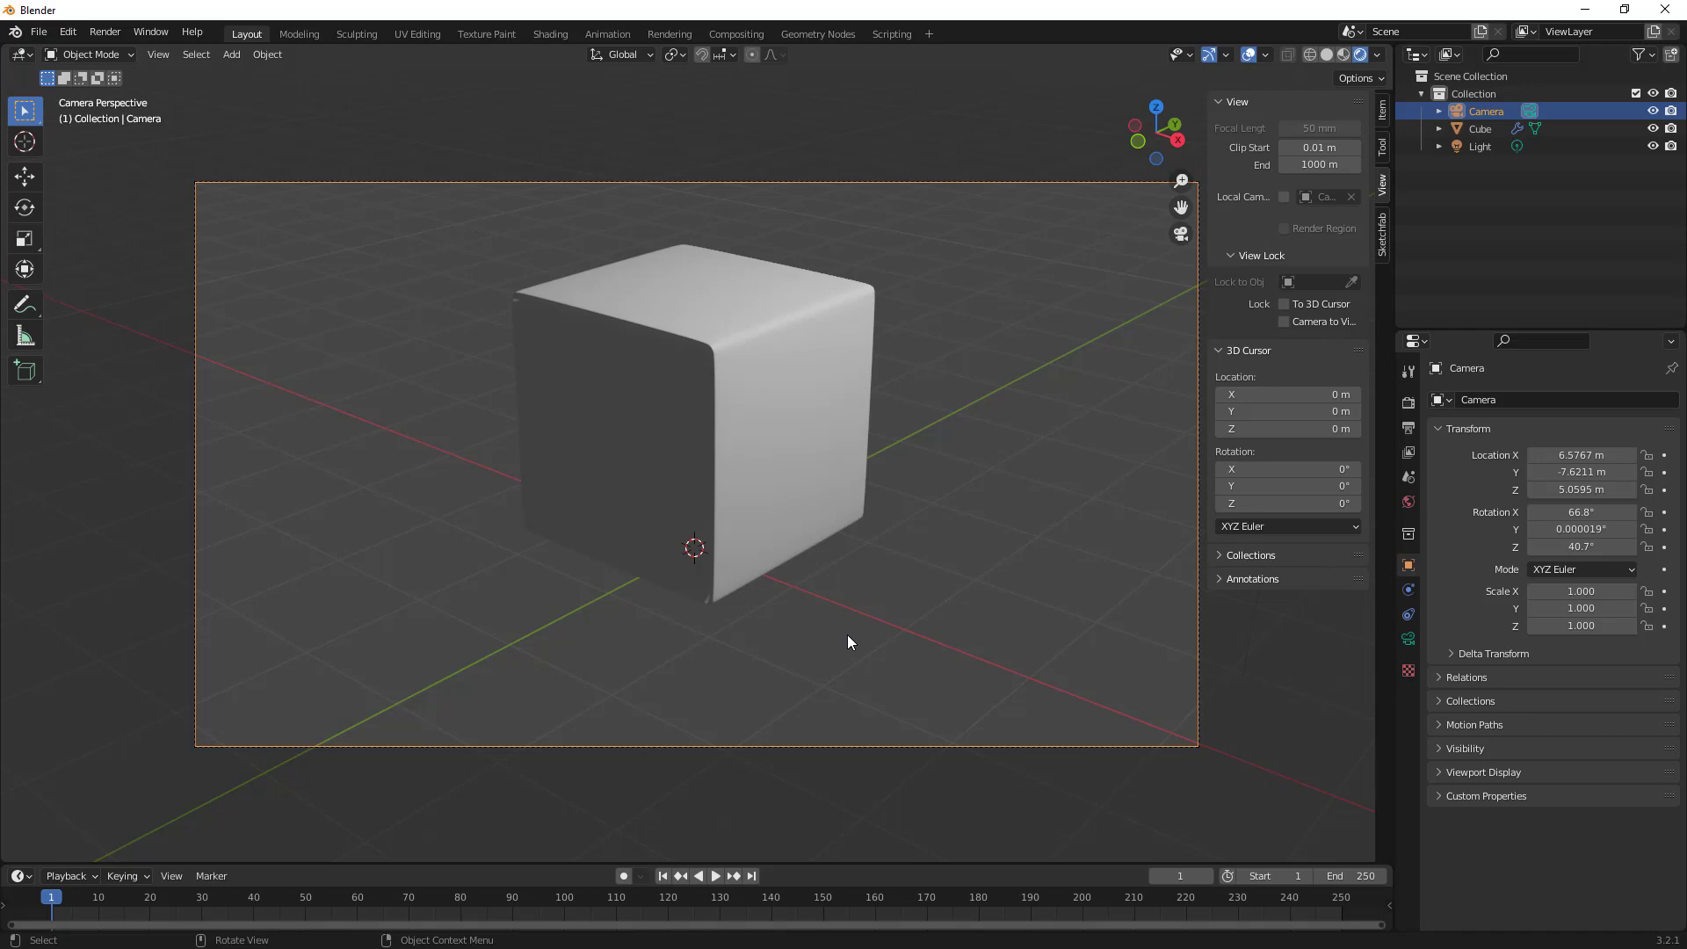
# Add a plane at the cube's base and scale it up into a large floor extending well beyond the cube.
pyautogui.scroll(-3, 837, 620)
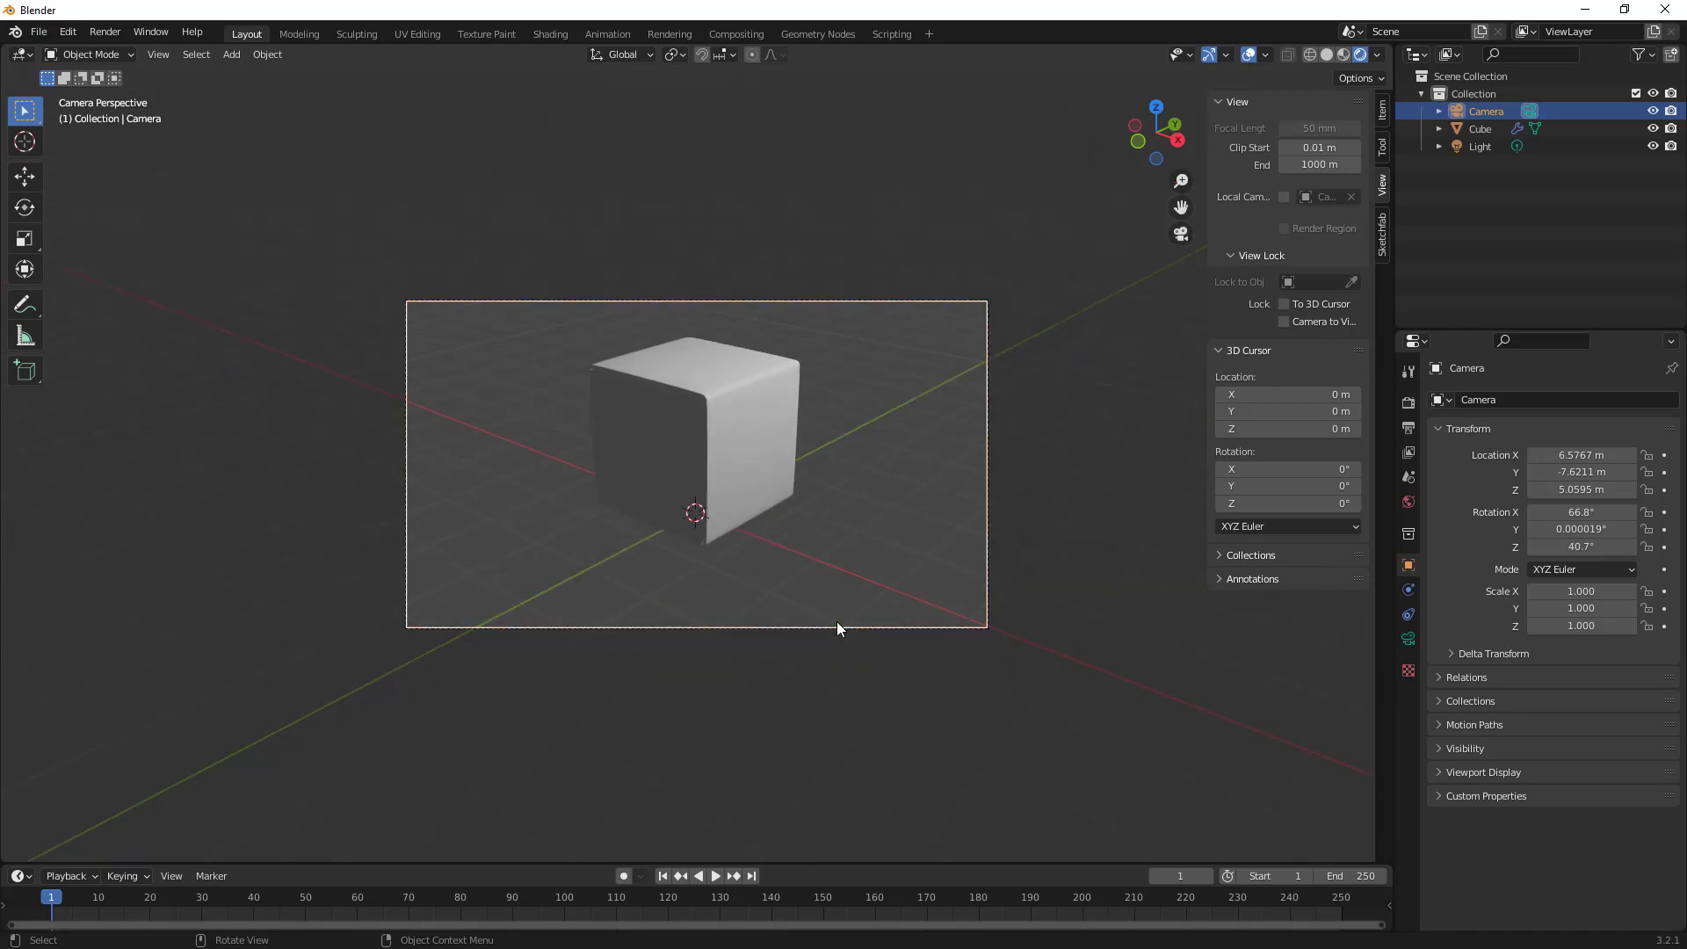
pyautogui.moveTo(837, 621); pyautogui.dragTo(840, 587, button='middle')
pyautogui.scroll(-3, 840, 587)
pyautogui.hotkey('shift', 'a')
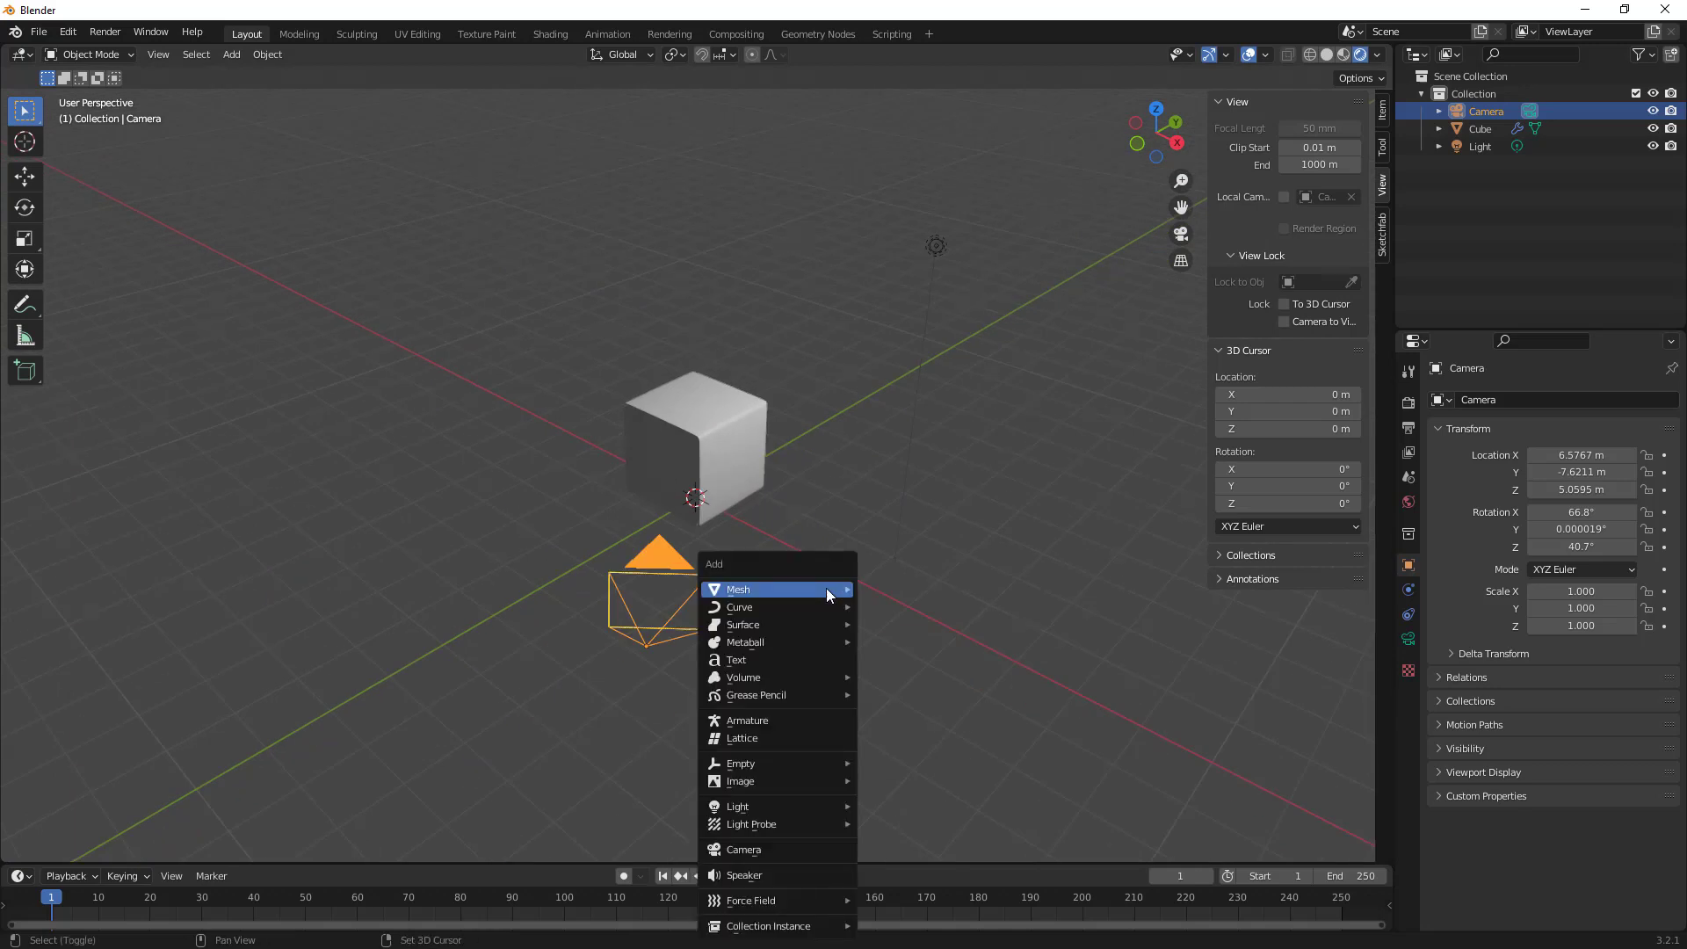
pyautogui.moveTo(826, 588)
pyautogui.click(895, 589)
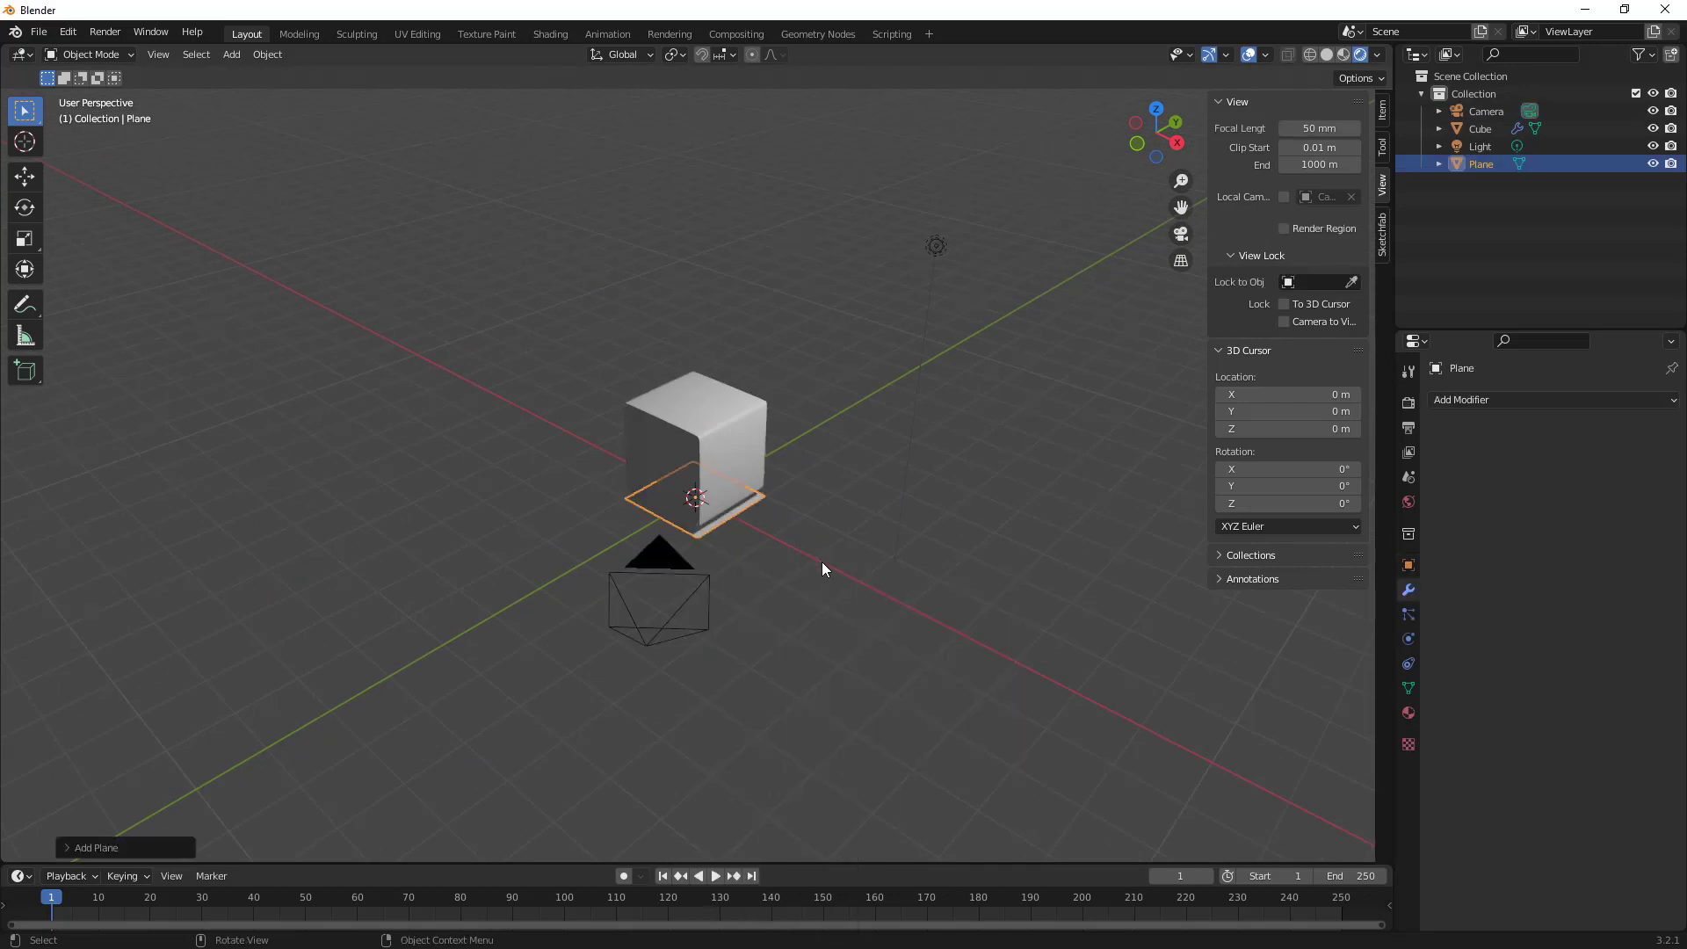
pyautogui.press('s')
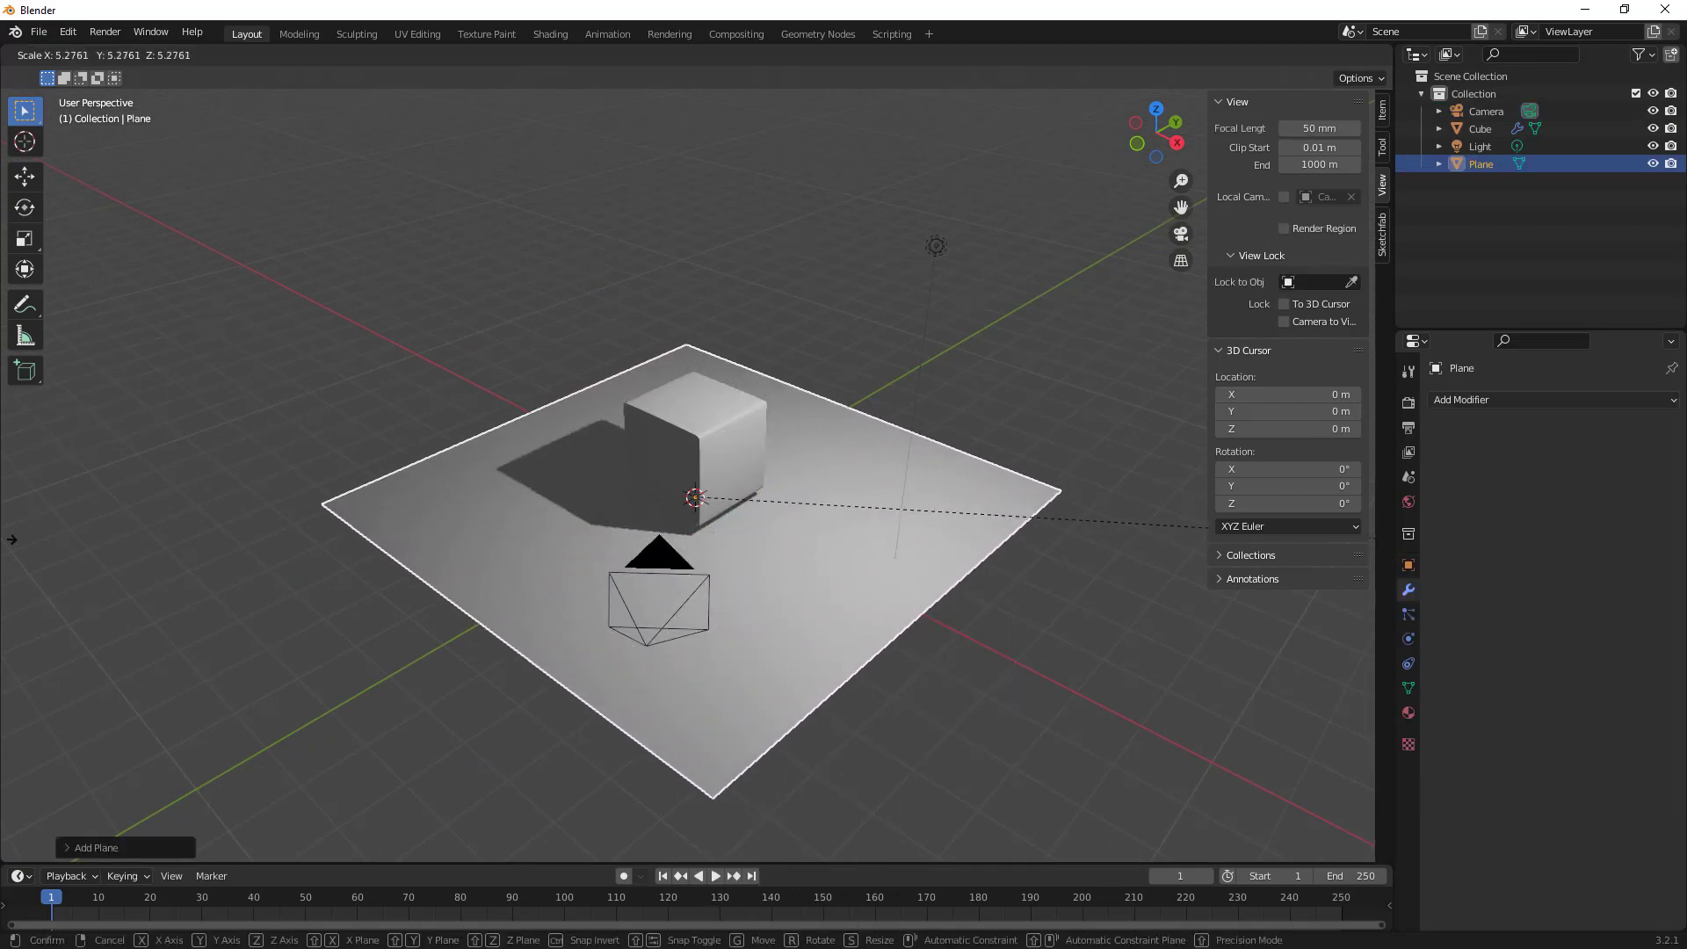
pyautogui.click(7, 545)
pyautogui.press('s')
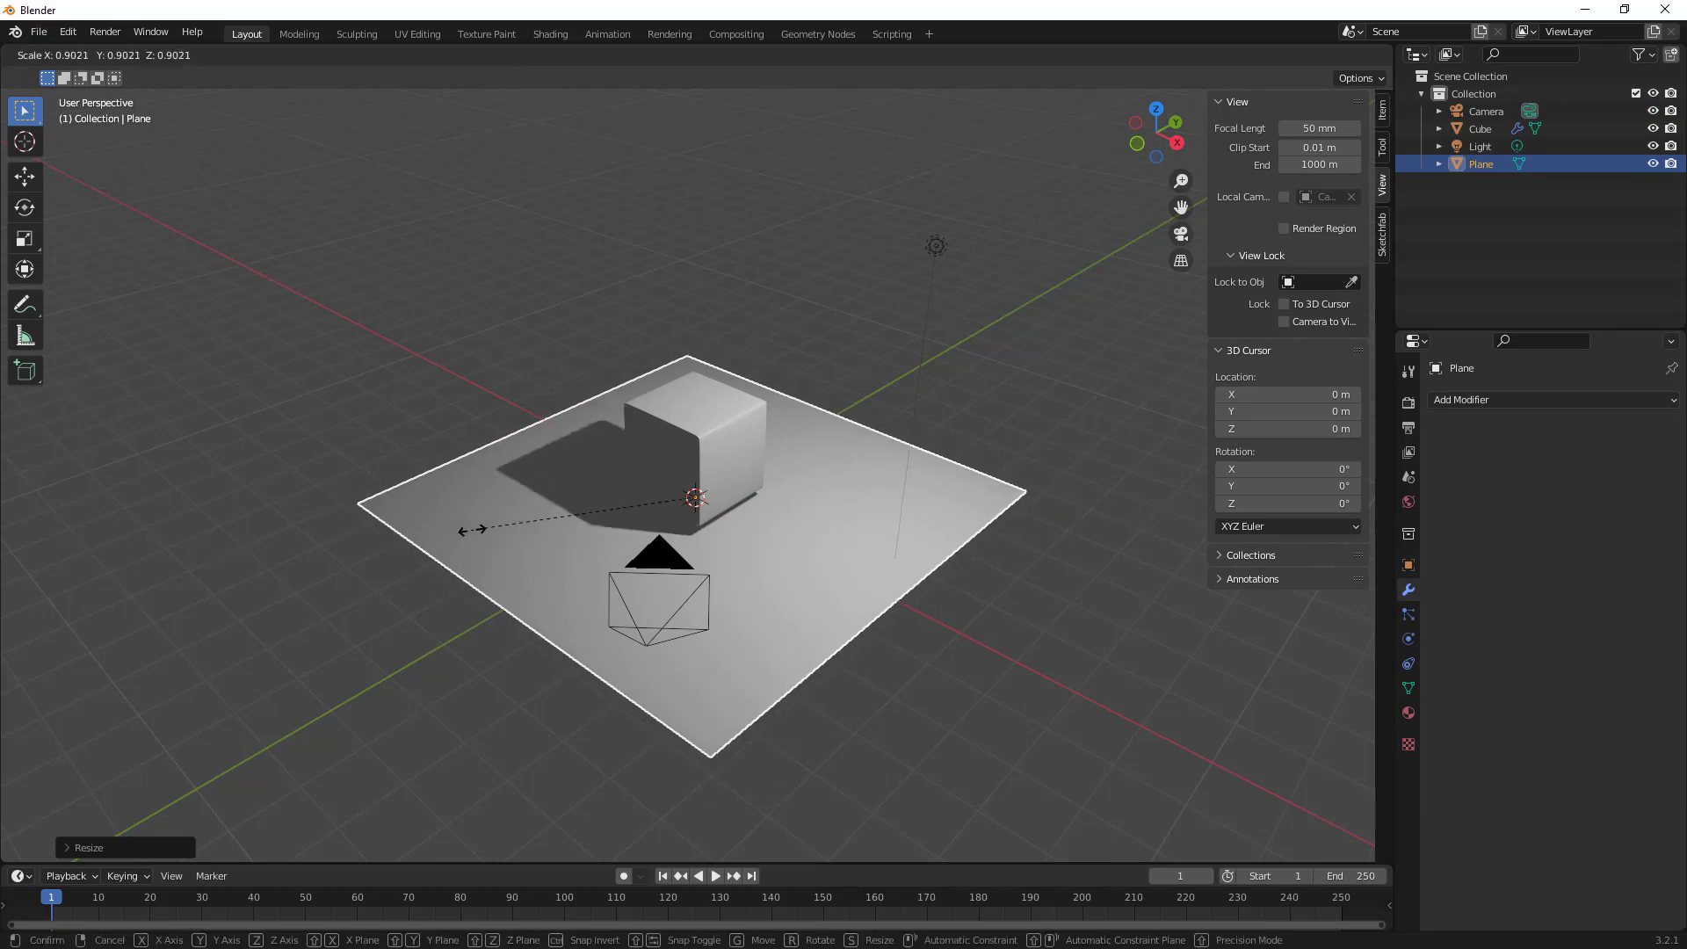
pyautogui.click(371, 533)
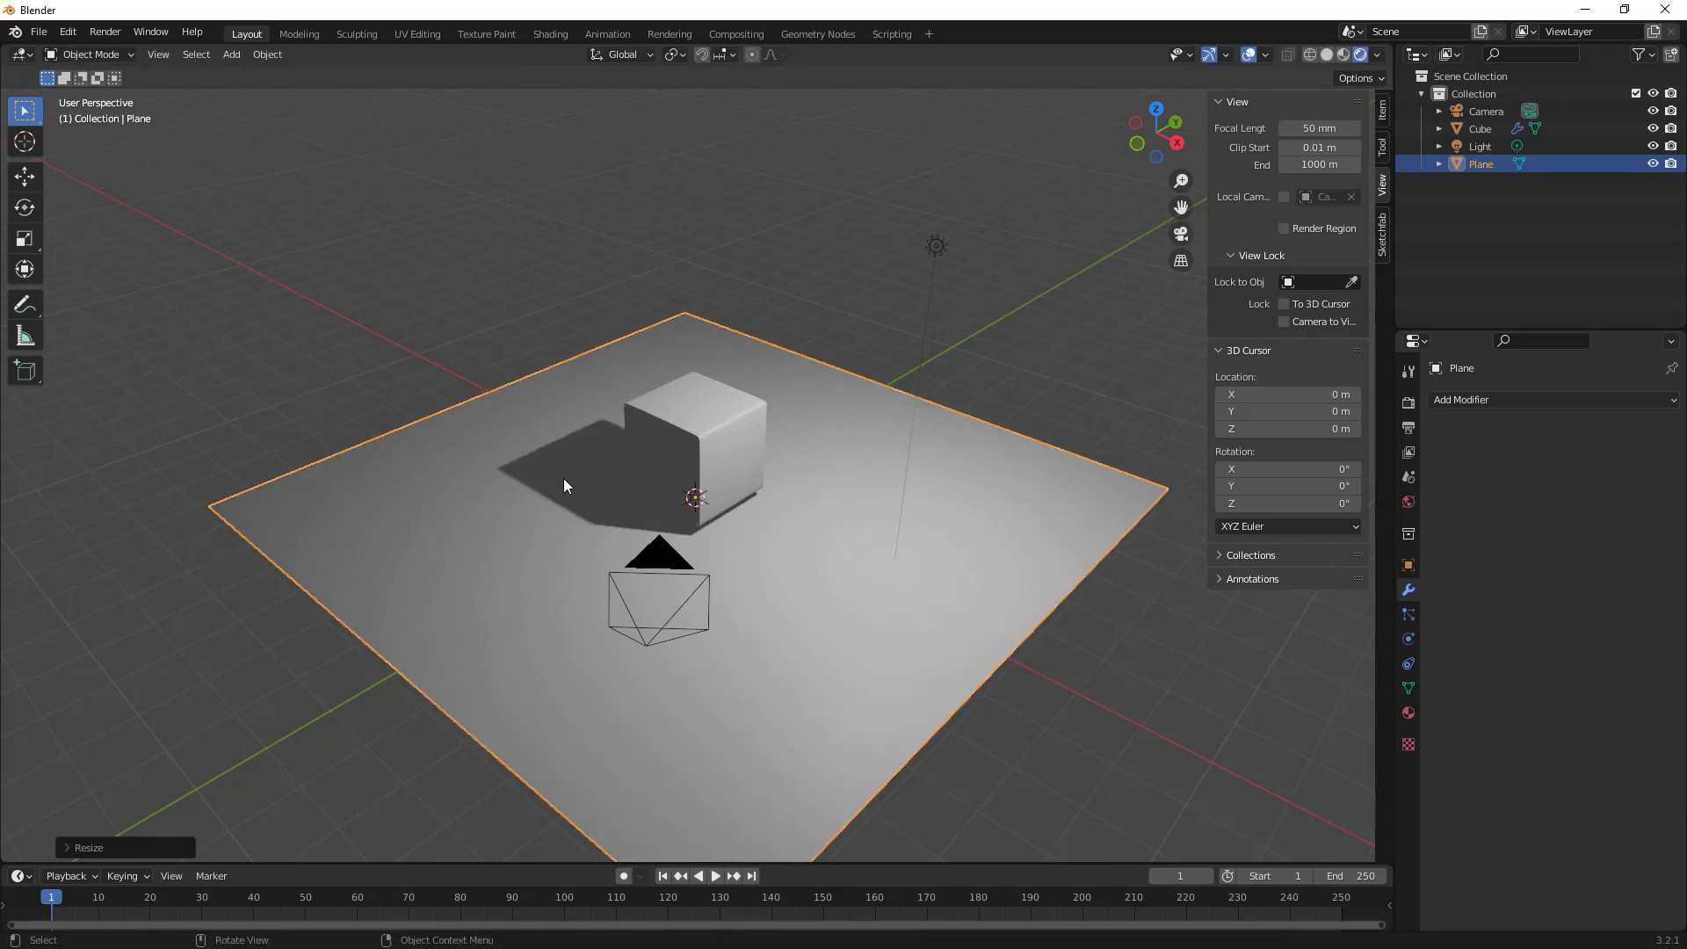
# Extrude the floor plane's two back edges upward along global Z into tall walls and return to Object Mode.
pyautogui.press('Tab')
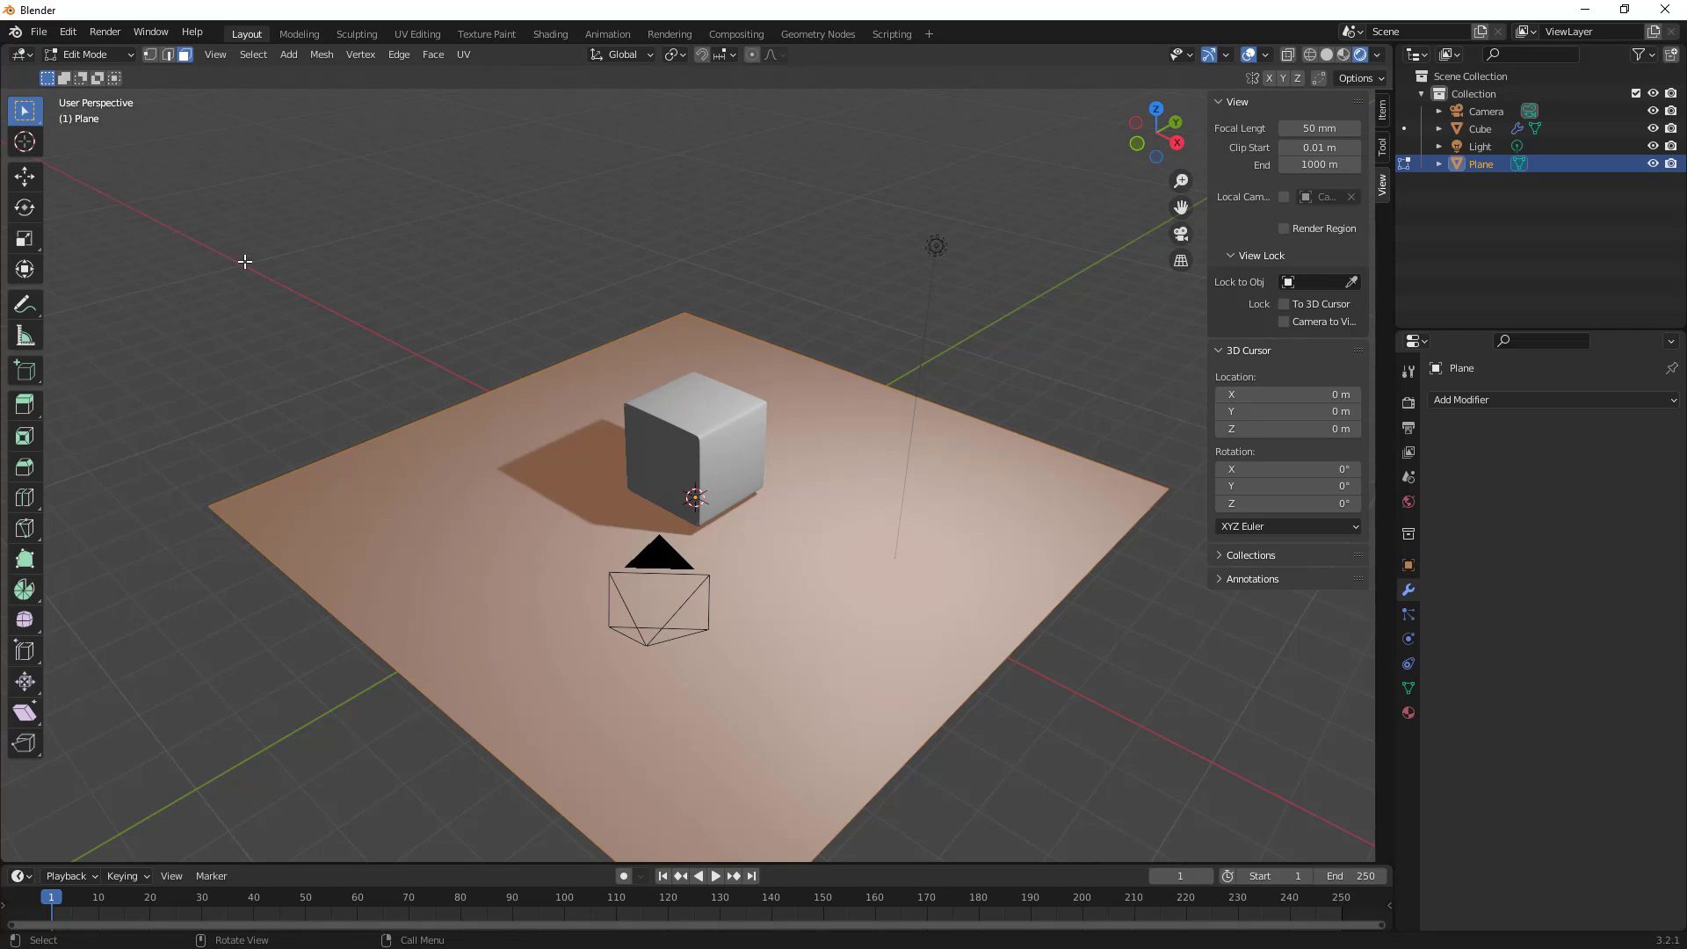
pyautogui.click(167, 55)
pyautogui.click(690, 294)
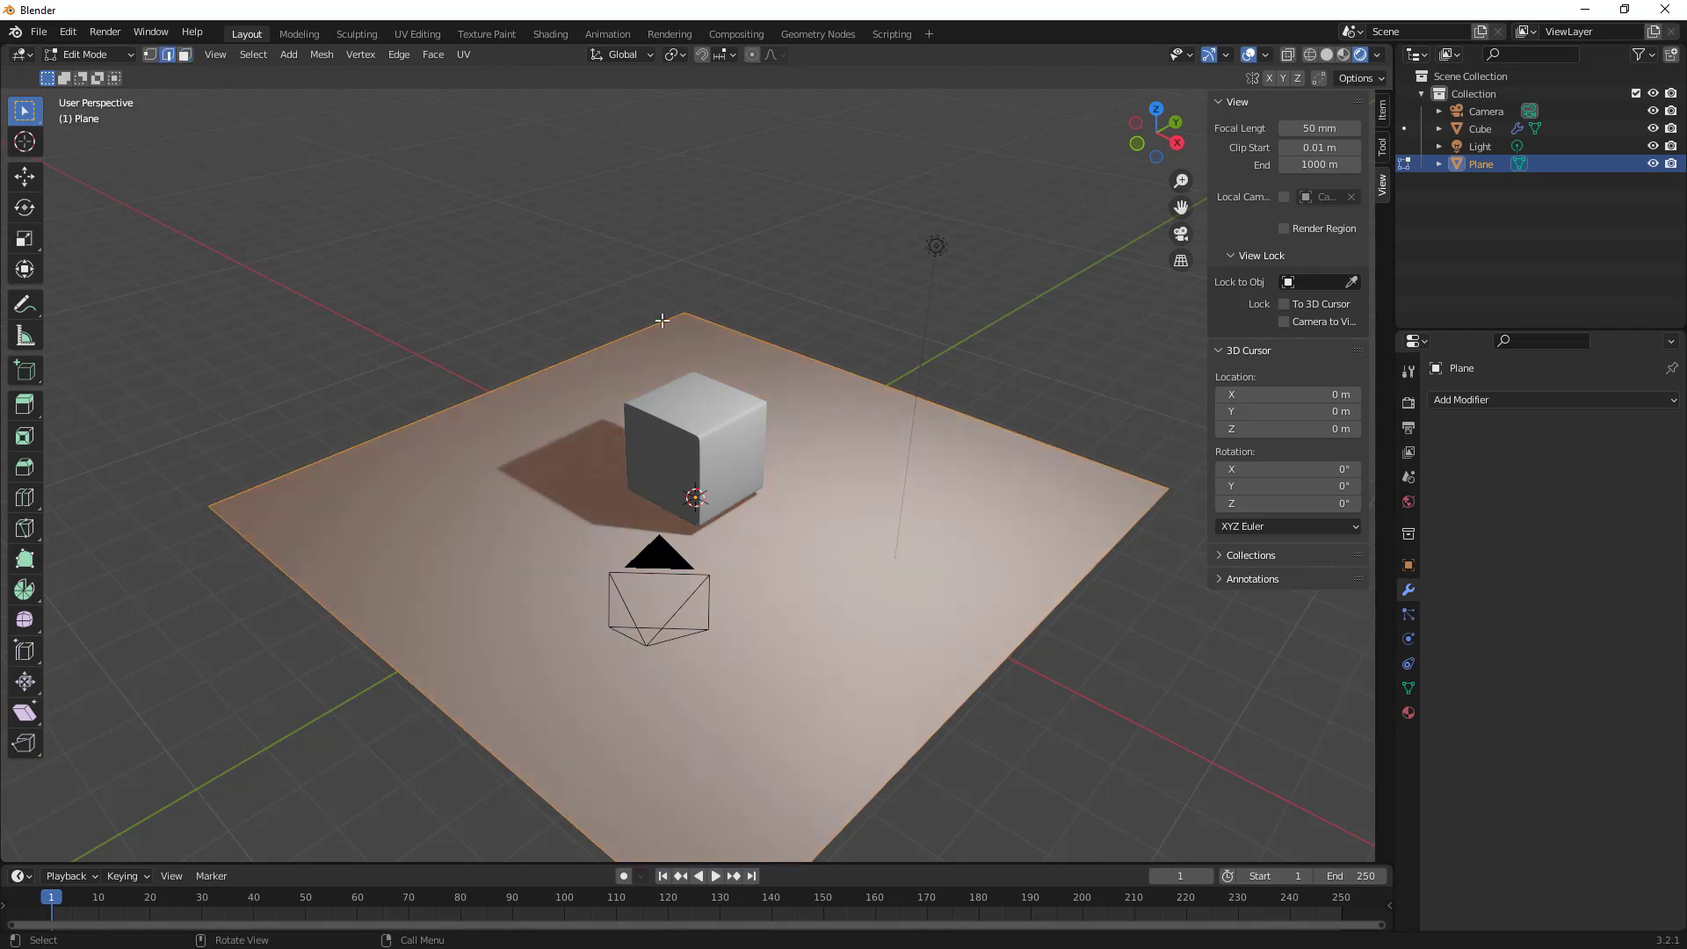
pyautogui.click(664, 321)
pyautogui.keyDown('shift'); pyautogui.click(708, 320); pyautogui.keyUp('shift')
pyautogui.press('g')
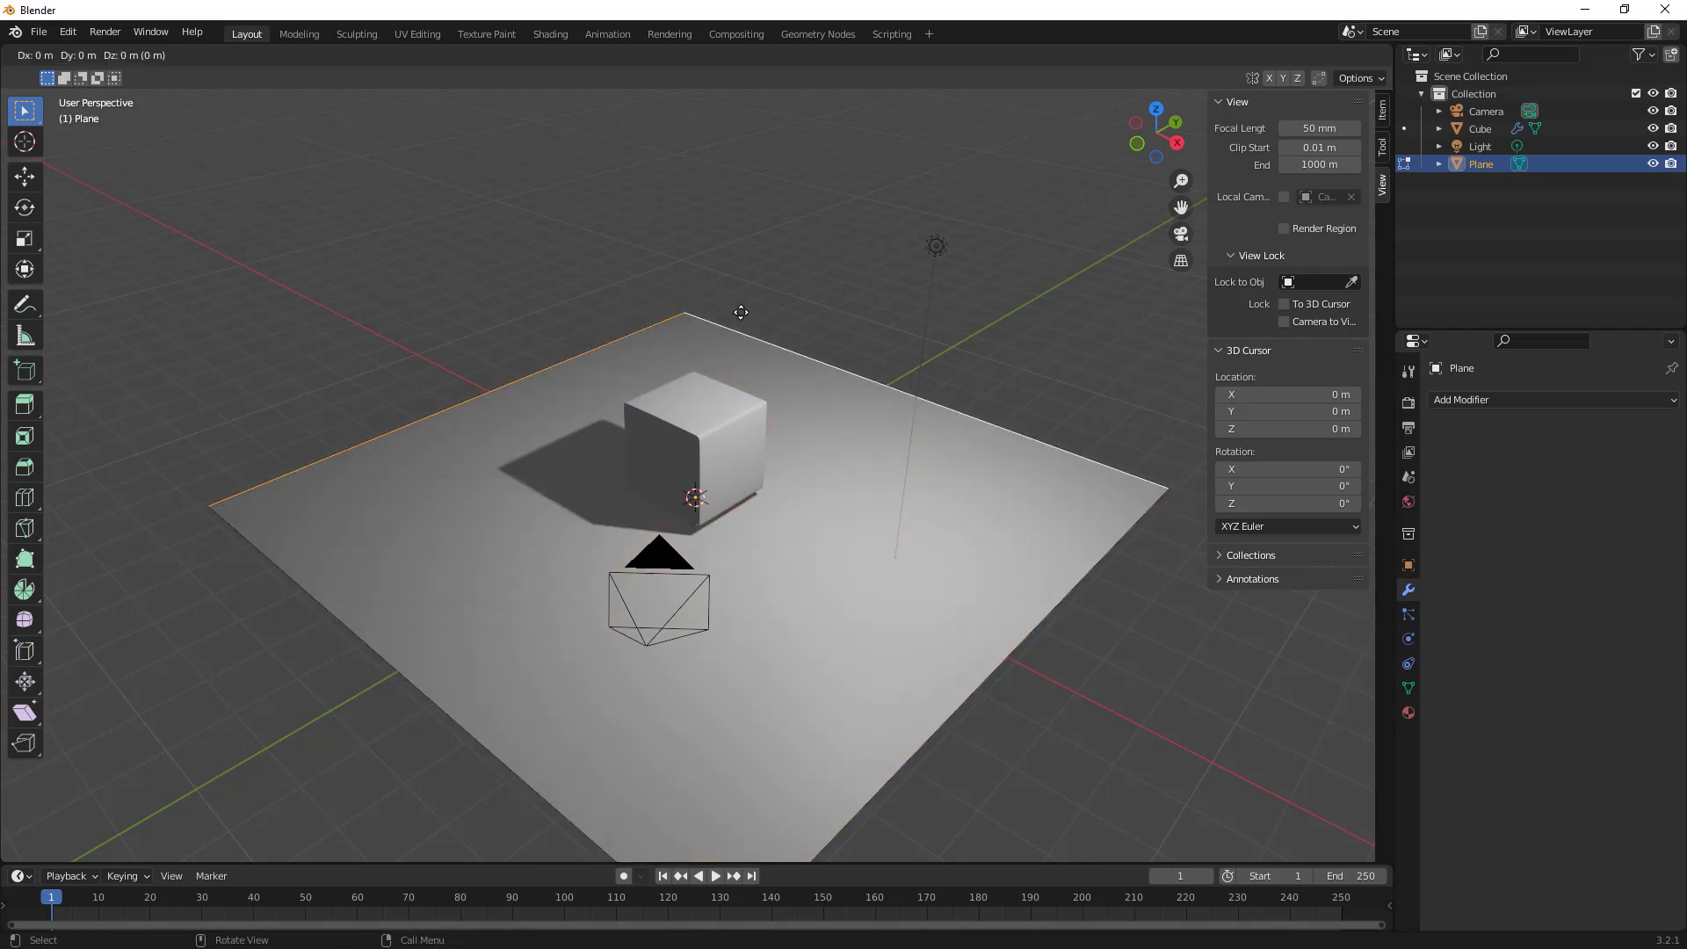
pyautogui.press('z')
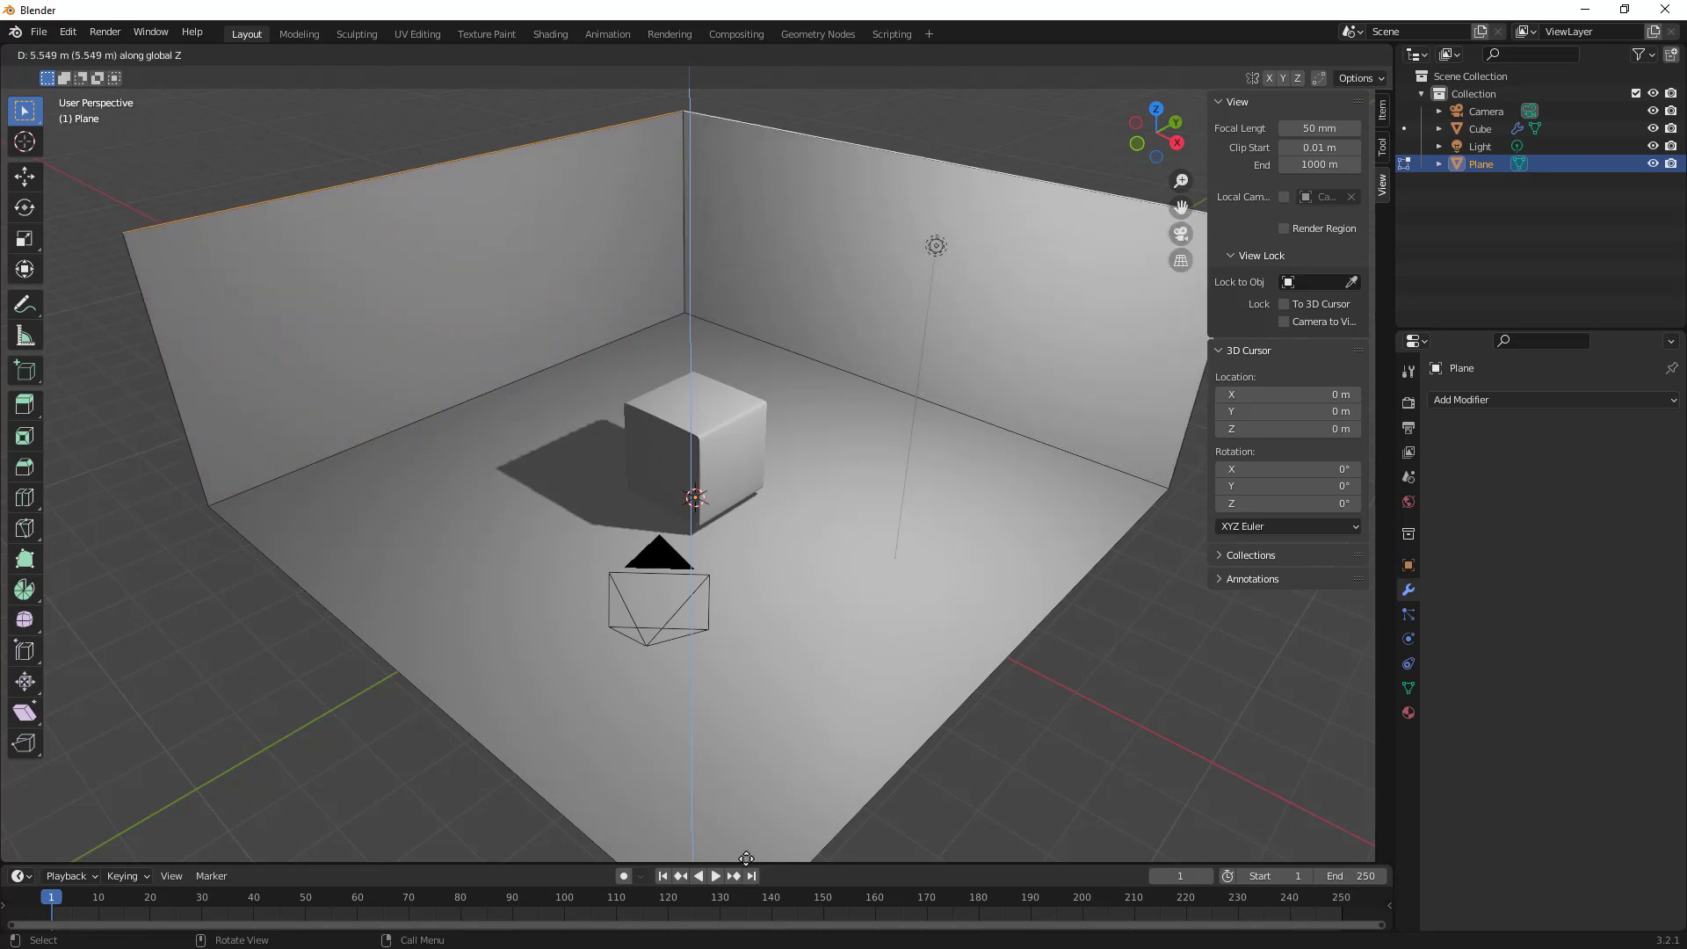
pyautogui.click(736, 792)
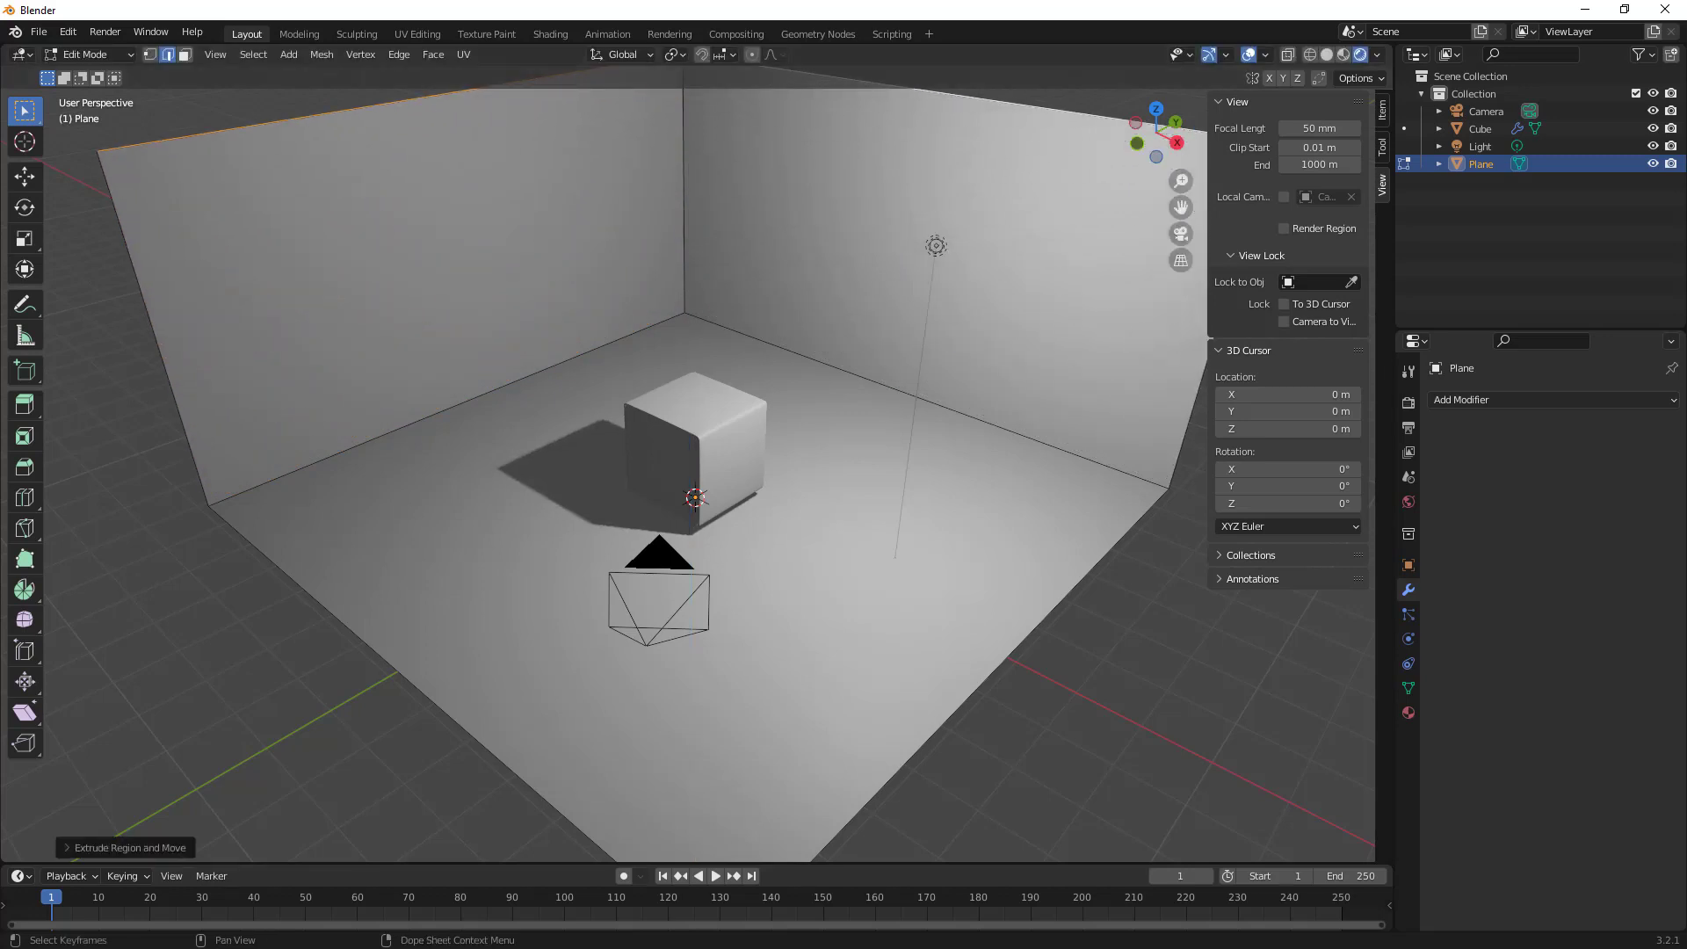
pyautogui.press('Tab')
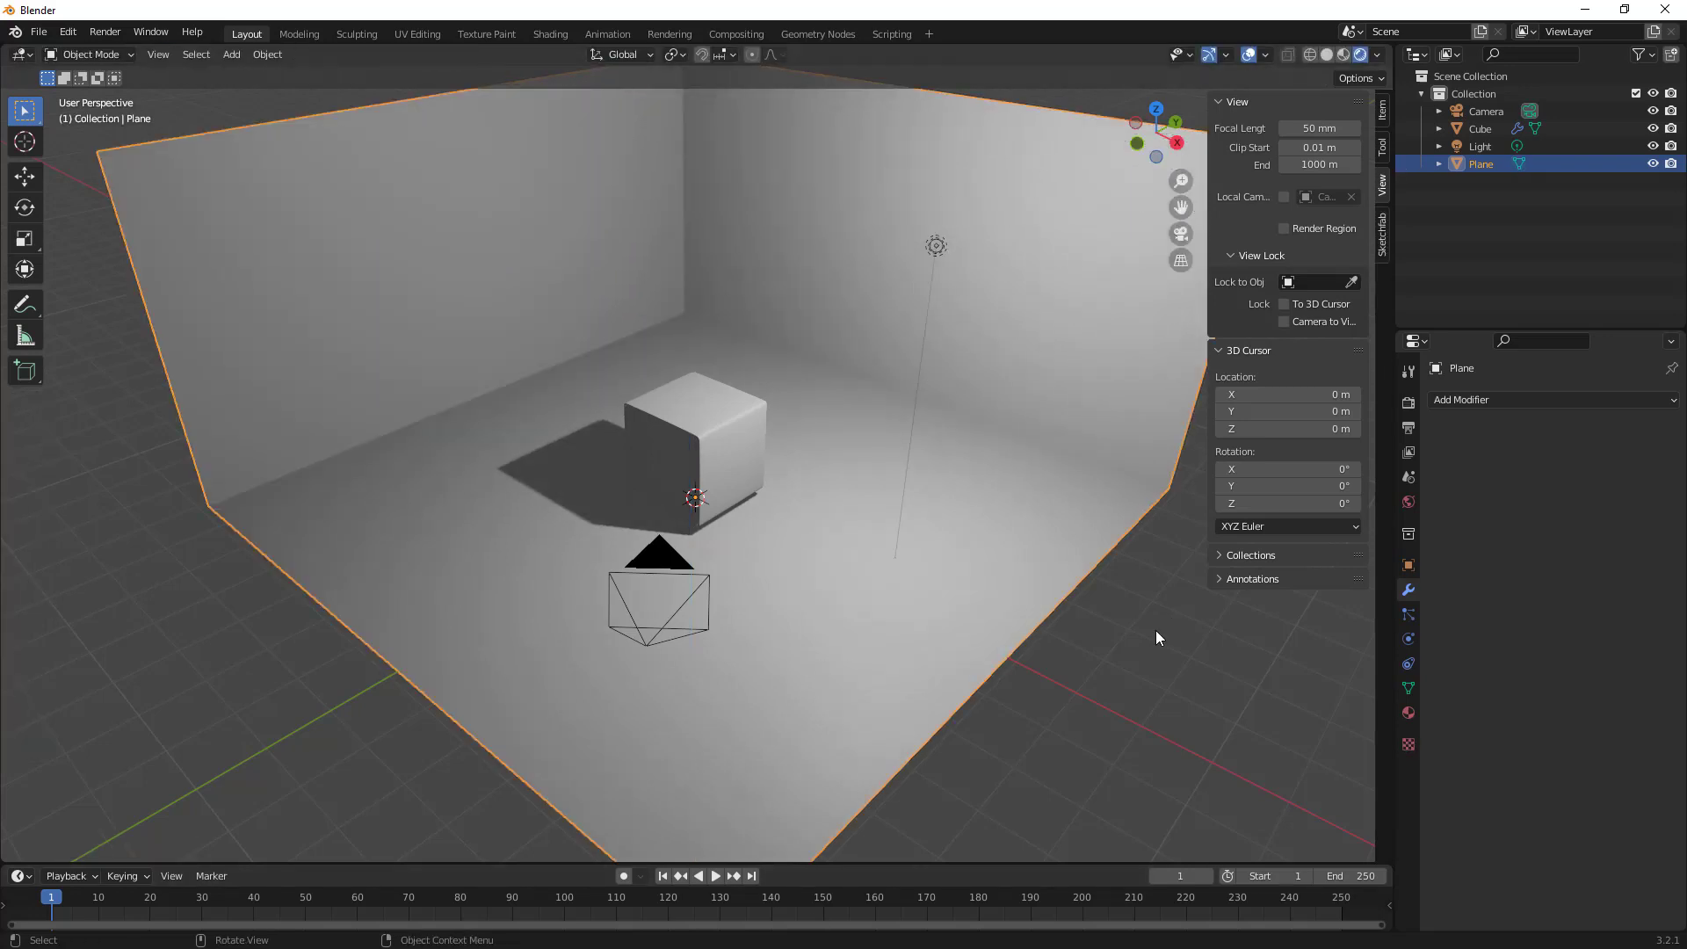
# Add a Bevel modifier with 3 segments to the floor-and-wall plane and shade it smooth.
pyautogui.scroll(-2, 1157, 631)
pyautogui.moveTo(1137, 636); pyautogui.dragTo(1184, 579, button='middle')
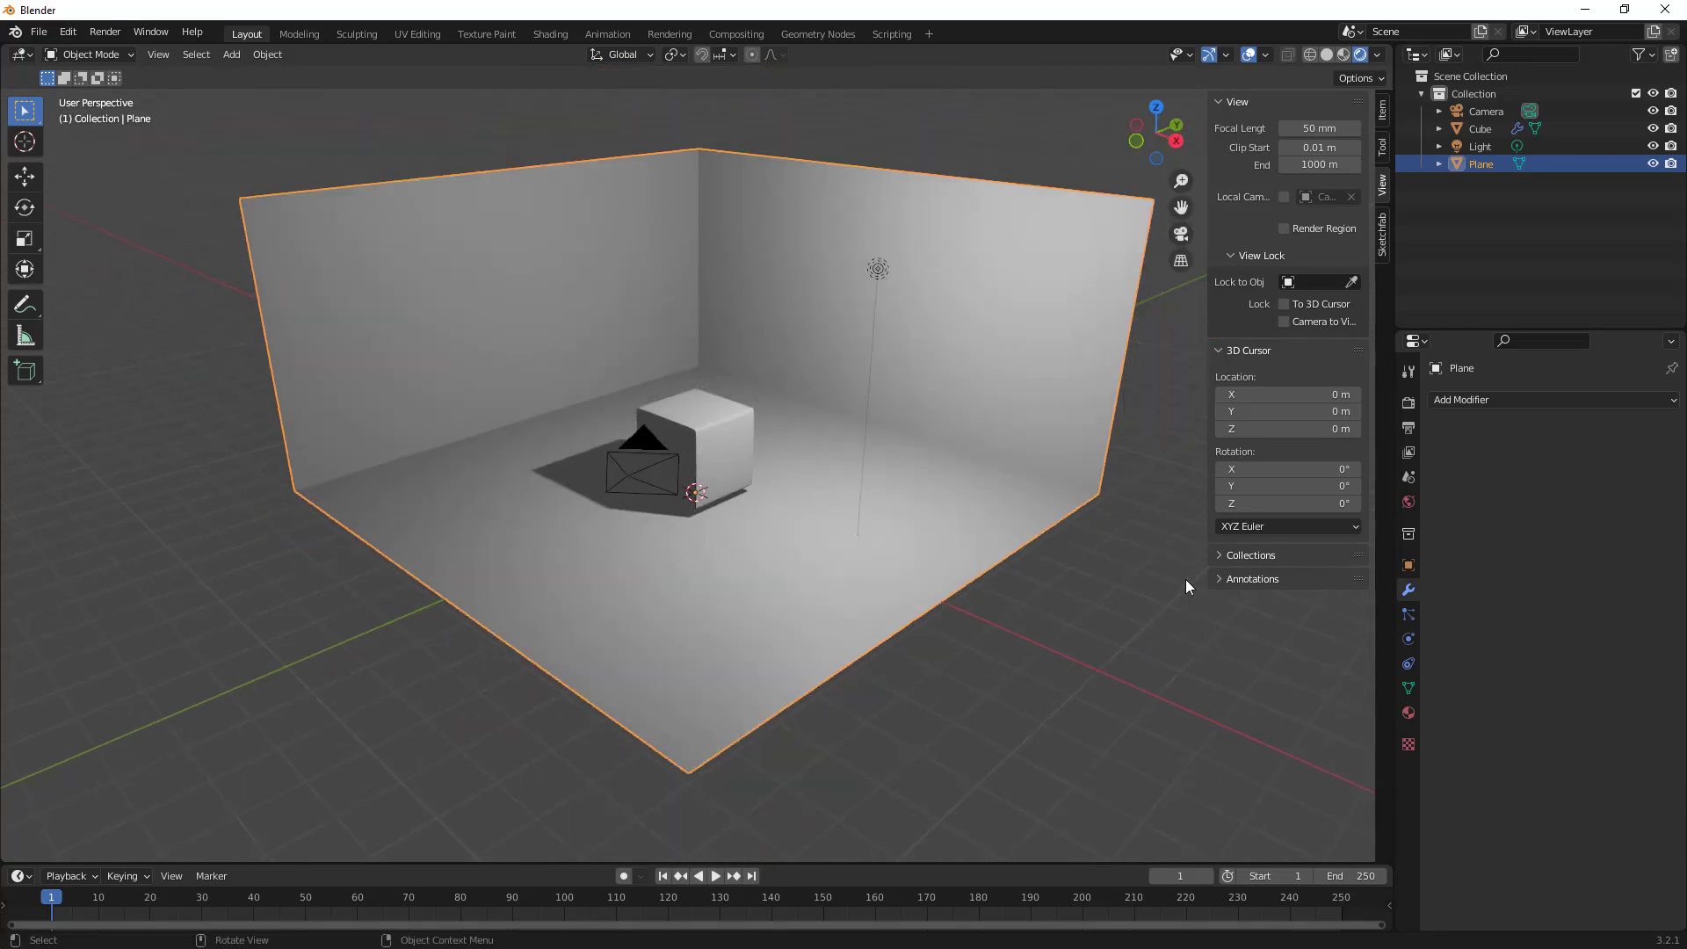
pyautogui.click(1503, 398)
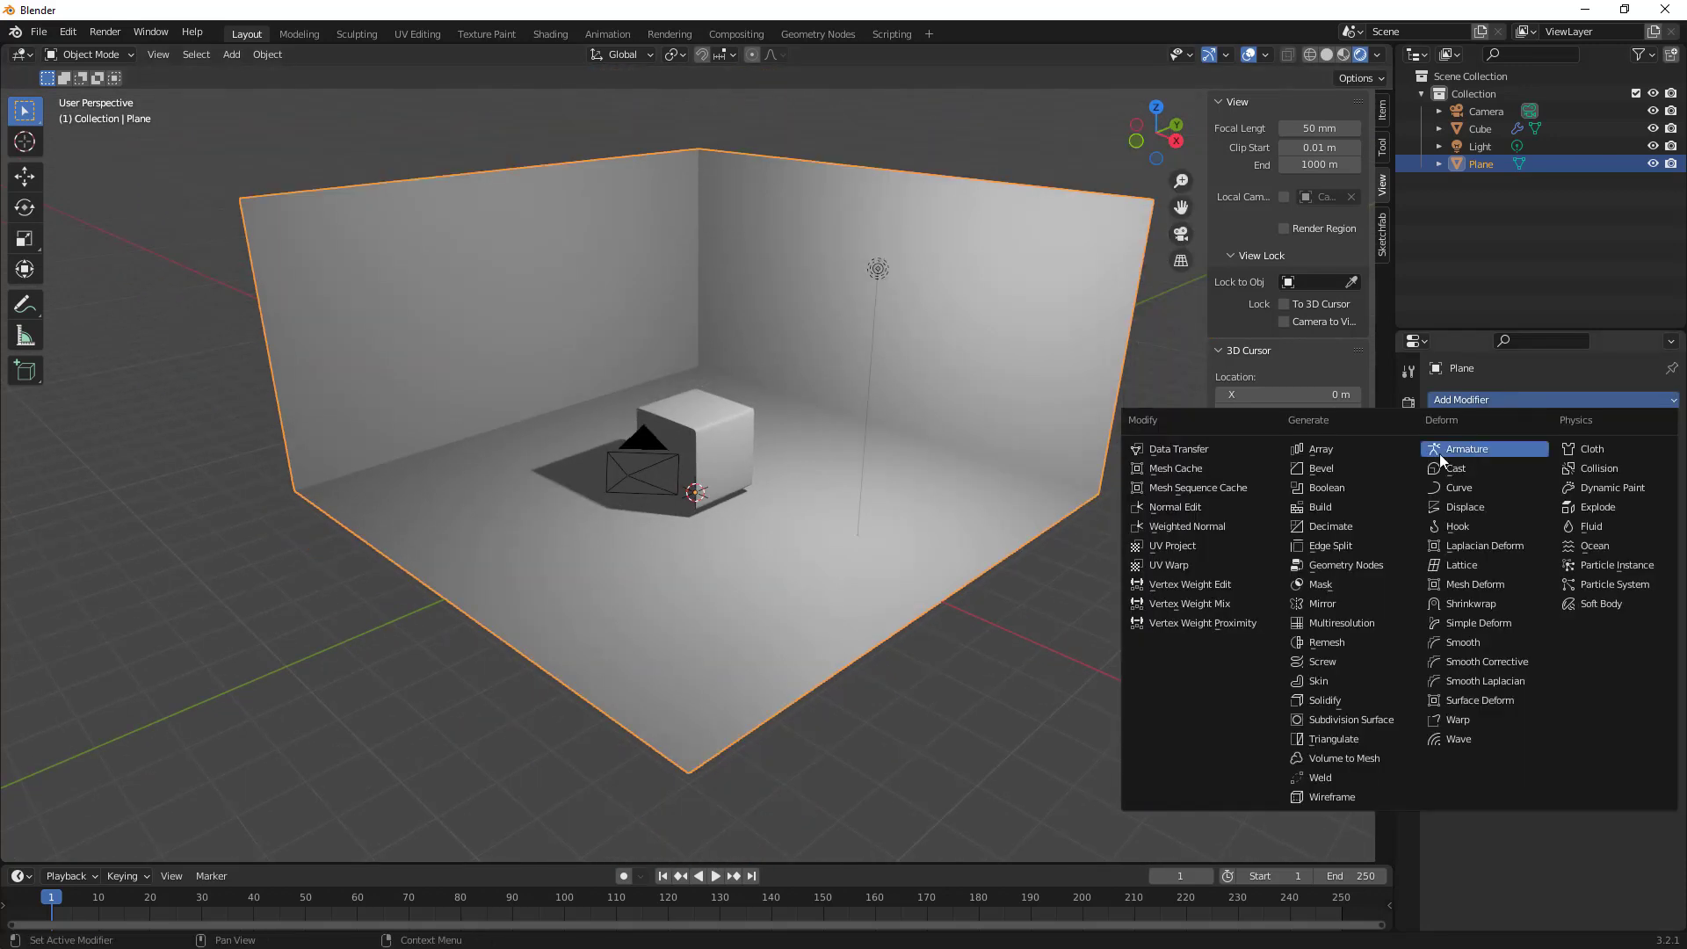
pyautogui.click(1353, 467)
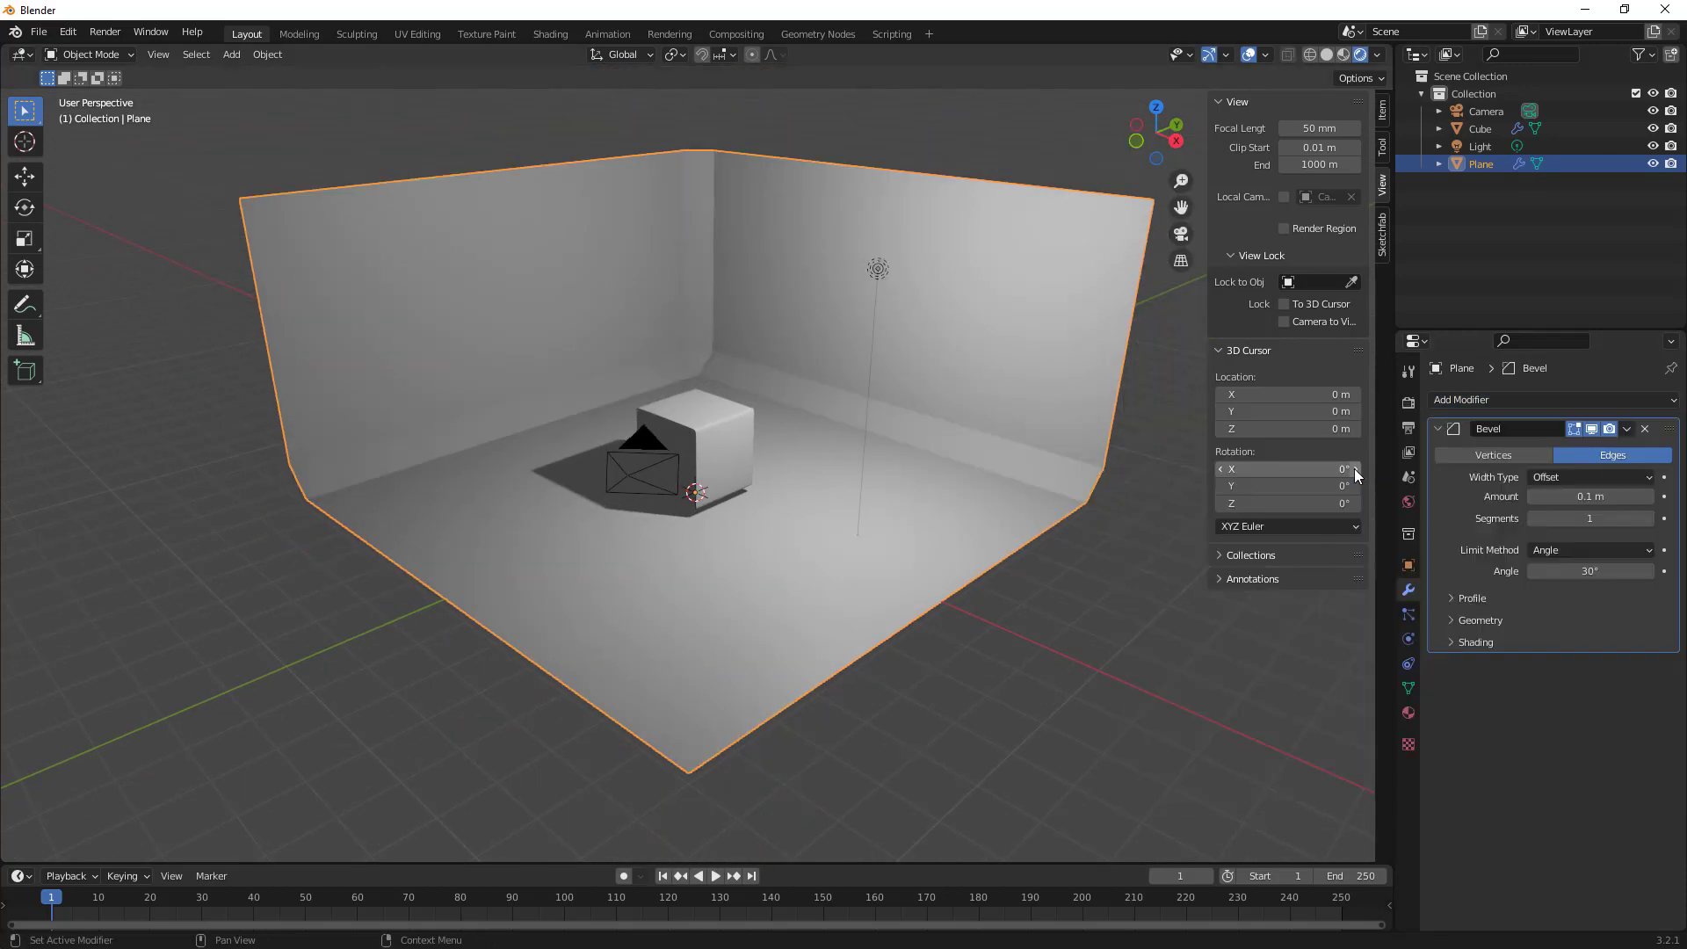
pyautogui.click(1651, 523)
pyautogui.click(1651, 525)
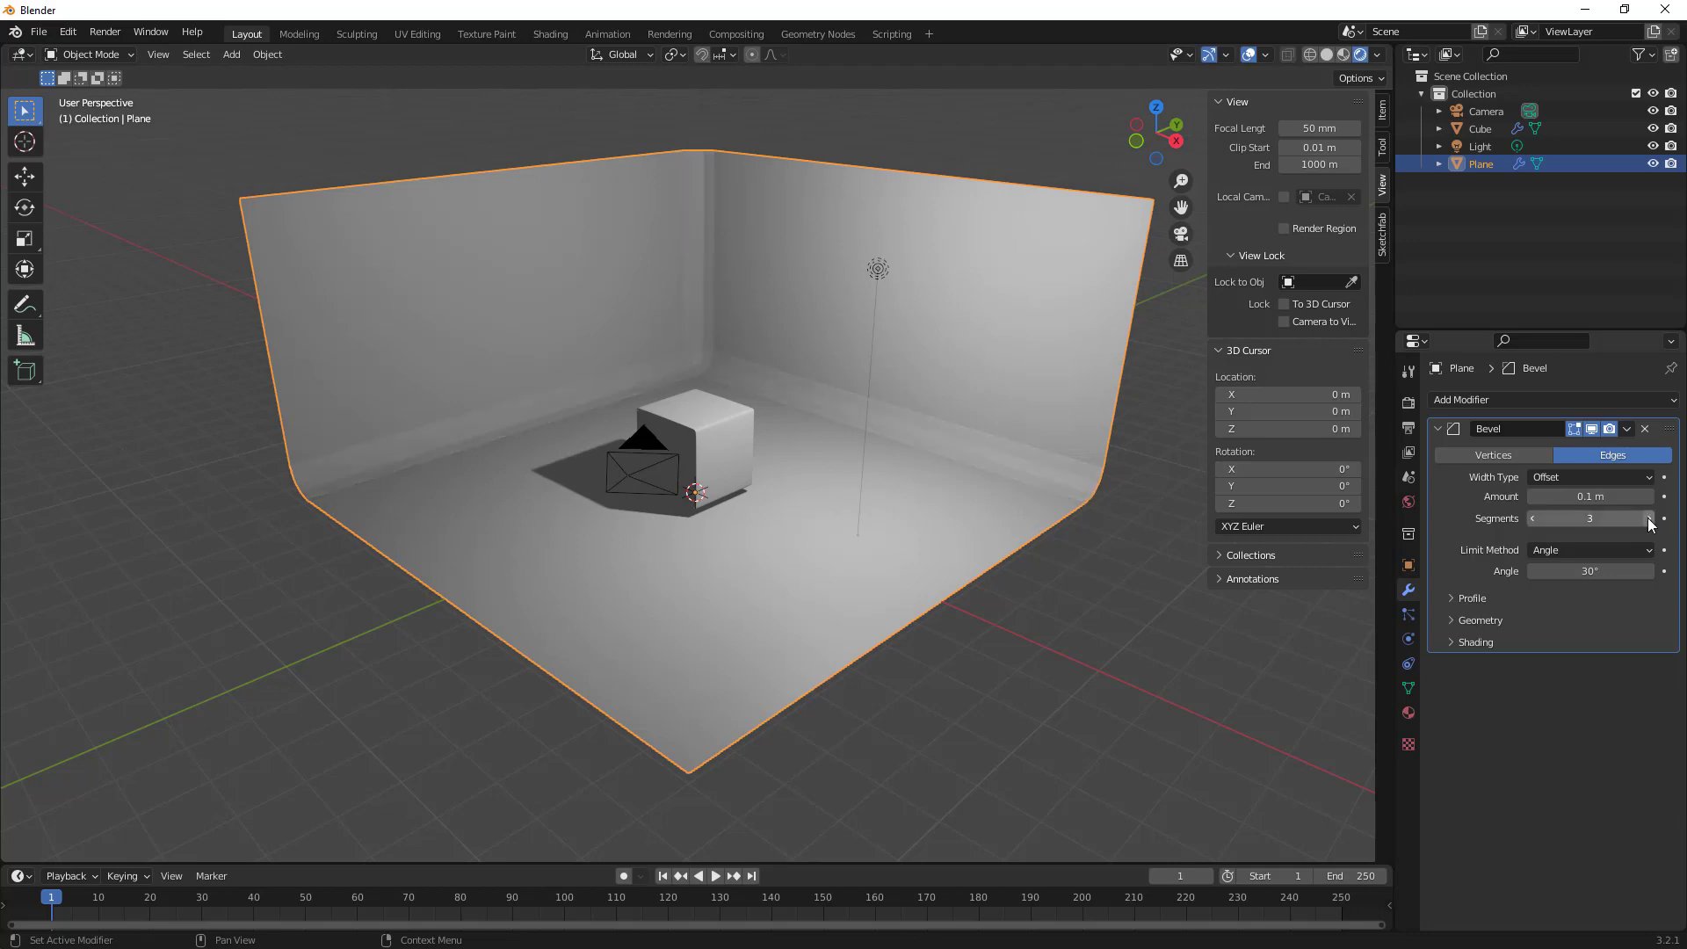
pyautogui.rightClick(1009, 479)
pyautogui.click(1007, 480)
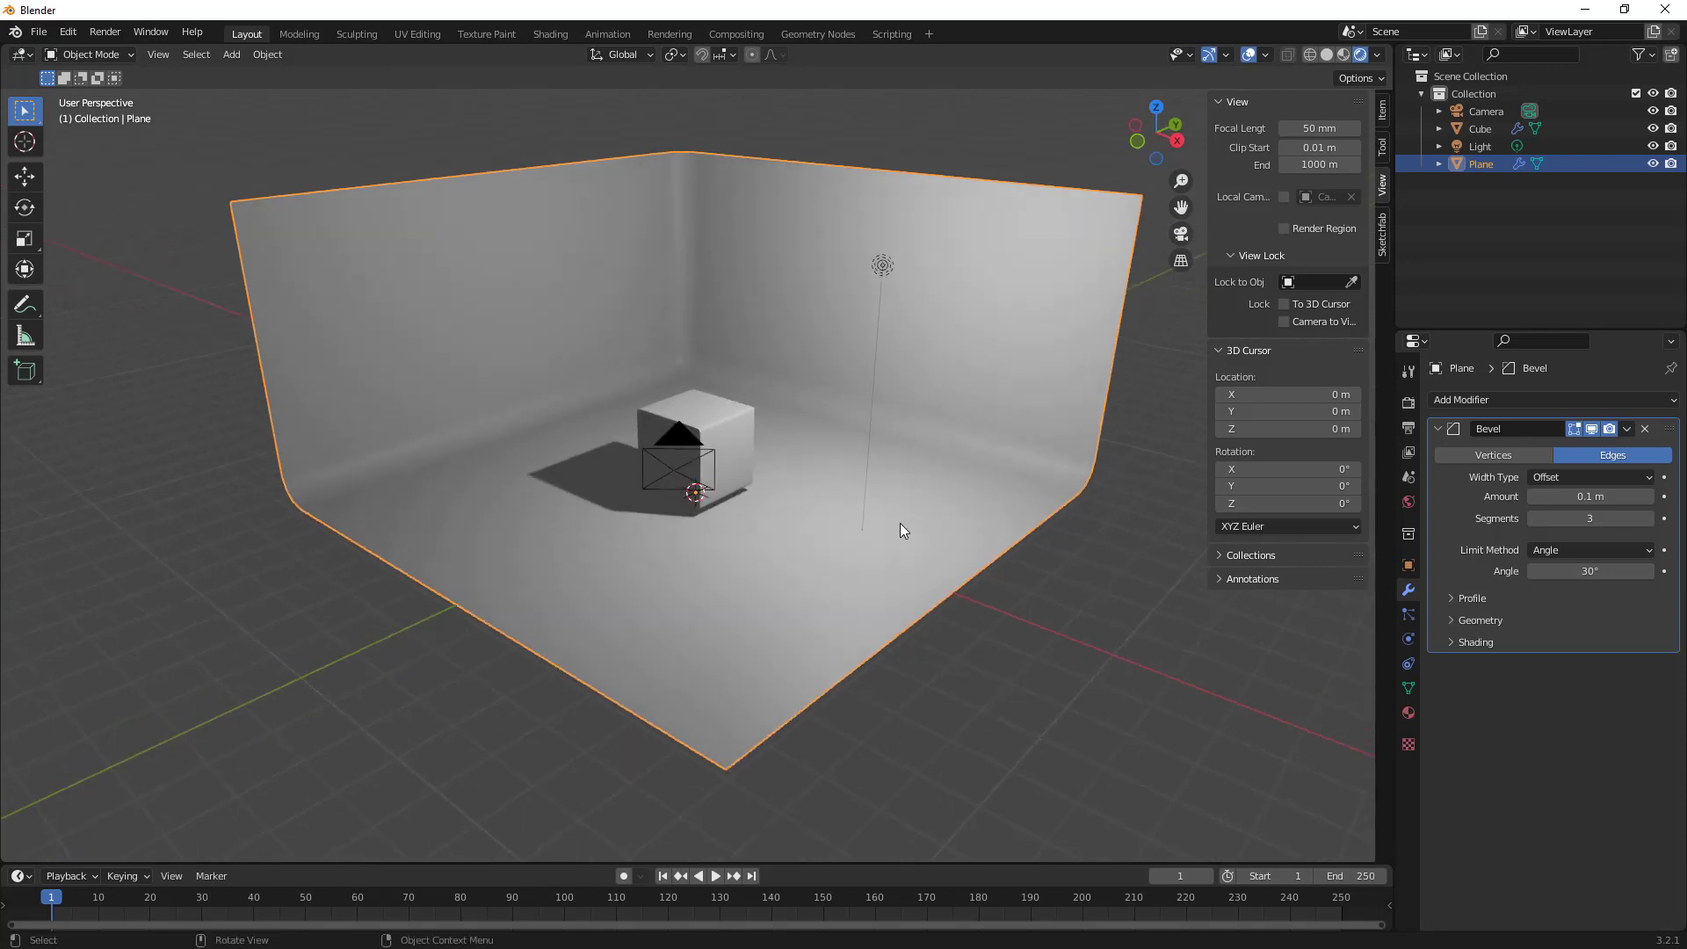
# In the camera view, set the cube's subdivision level to 3 and lower the cube about 0.2 m along global Z onto the floor.
pyautogui.press('KP_0')
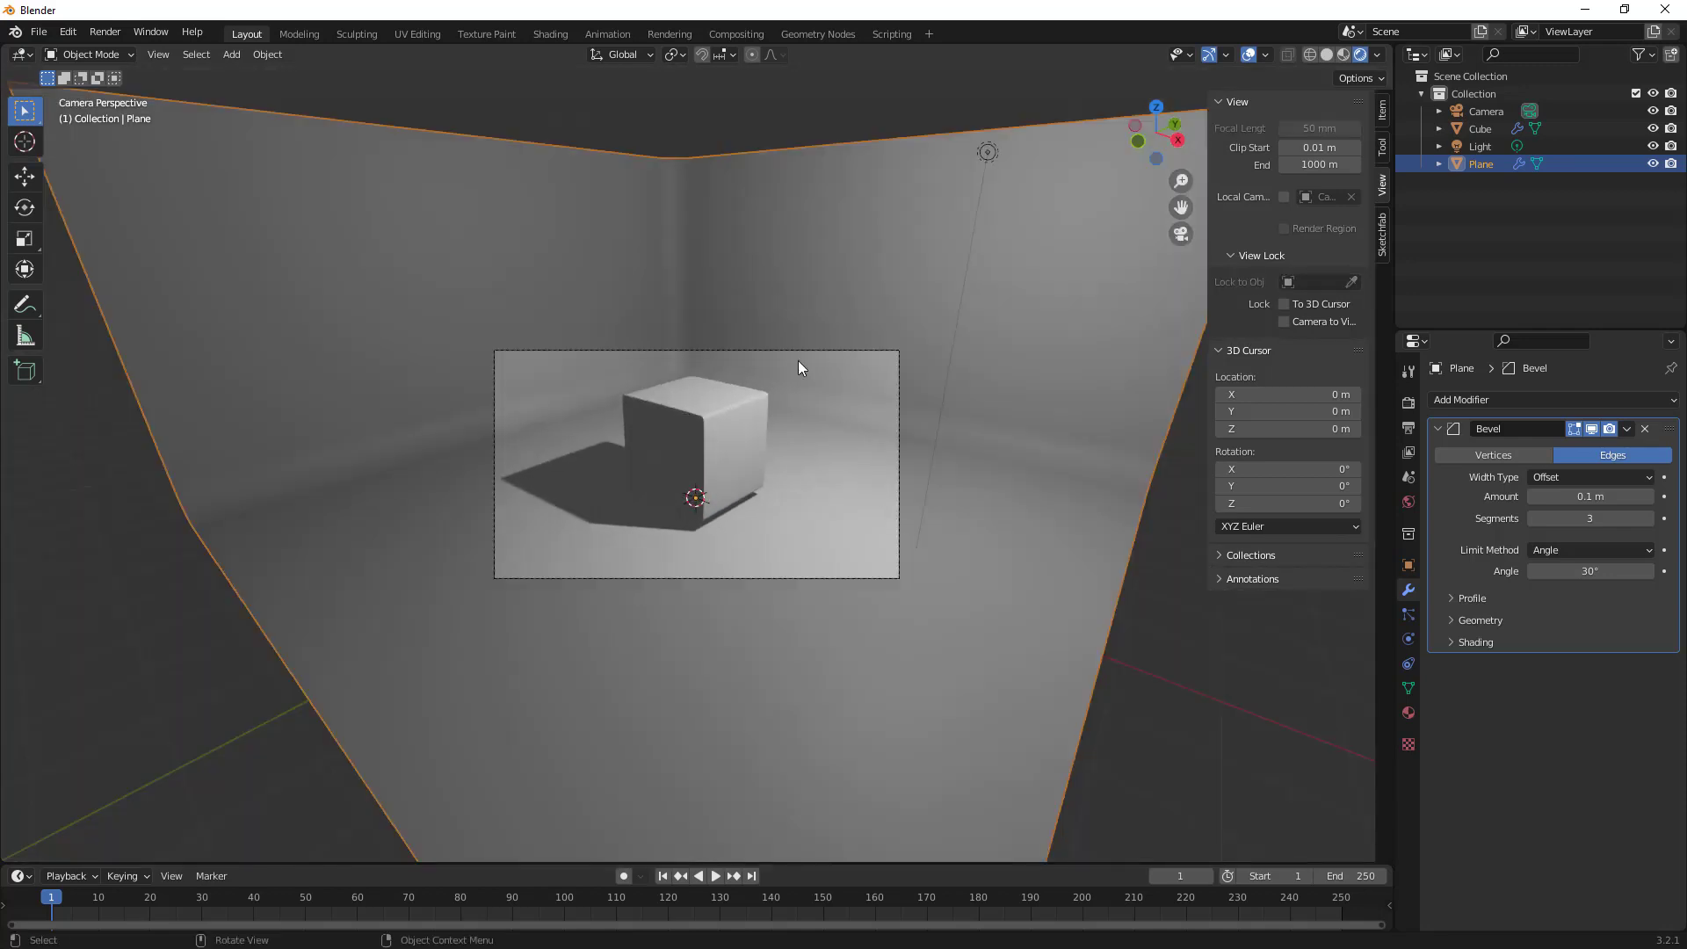
pyautogui.click(720, 427)
pyautogui.hotkey('ctrl', '3')
pyautogui.press('g')
pyautogui.press('z')
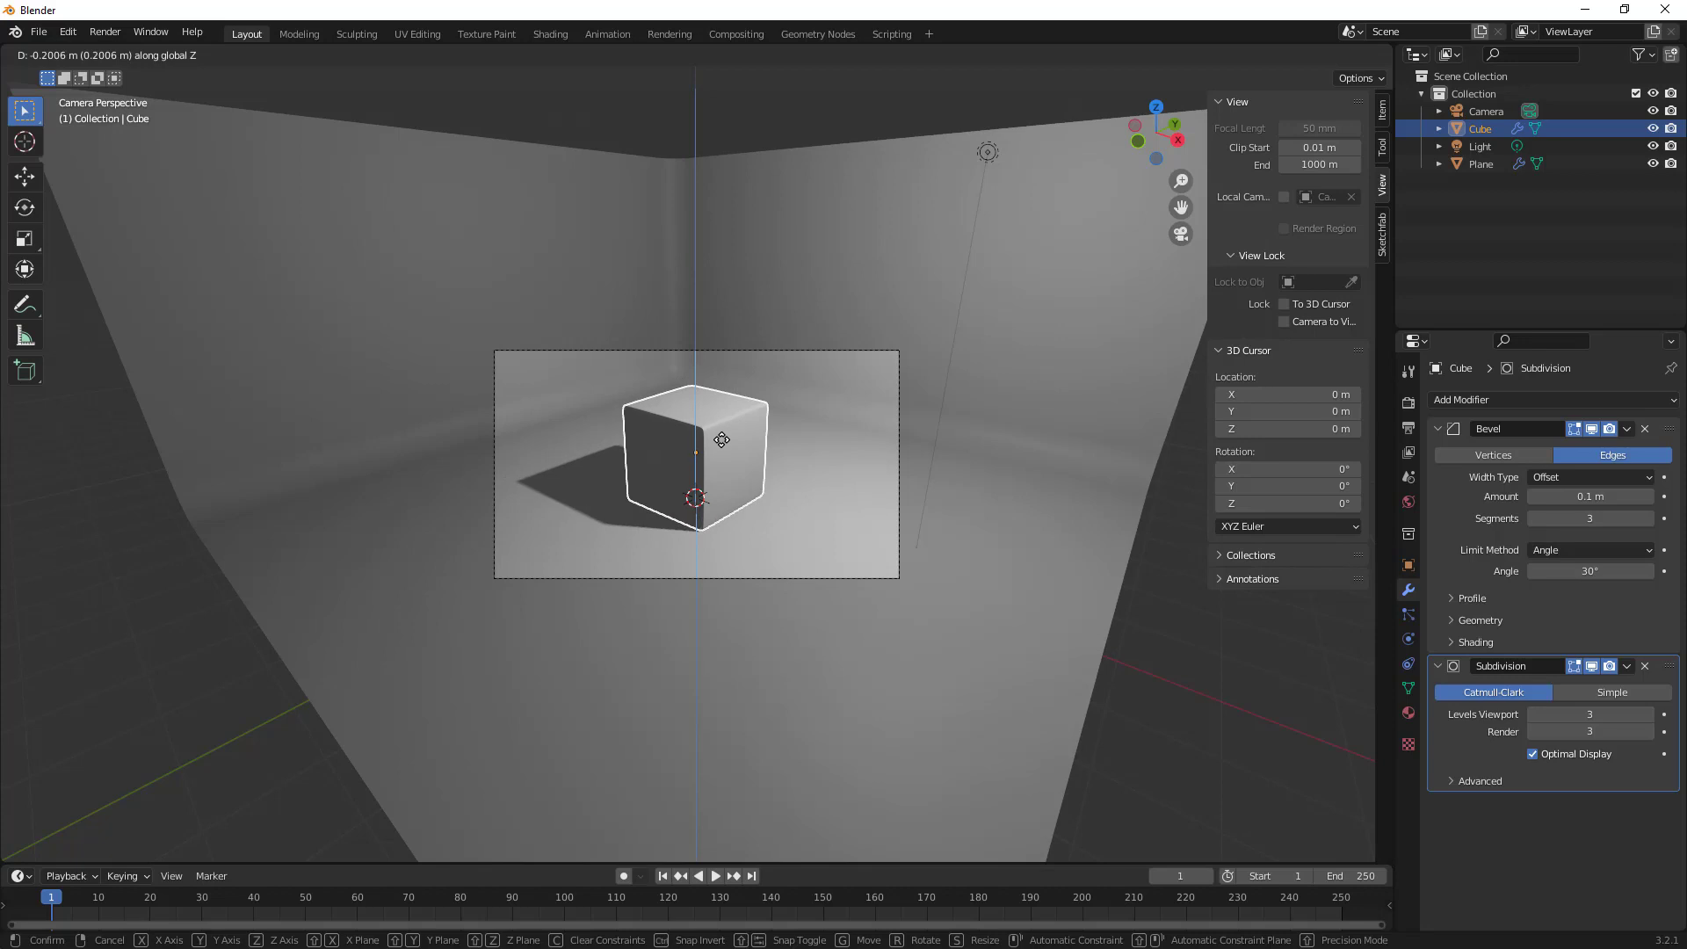
pyautogui.click(722, 439)
pyautogui.click(1212, 652)
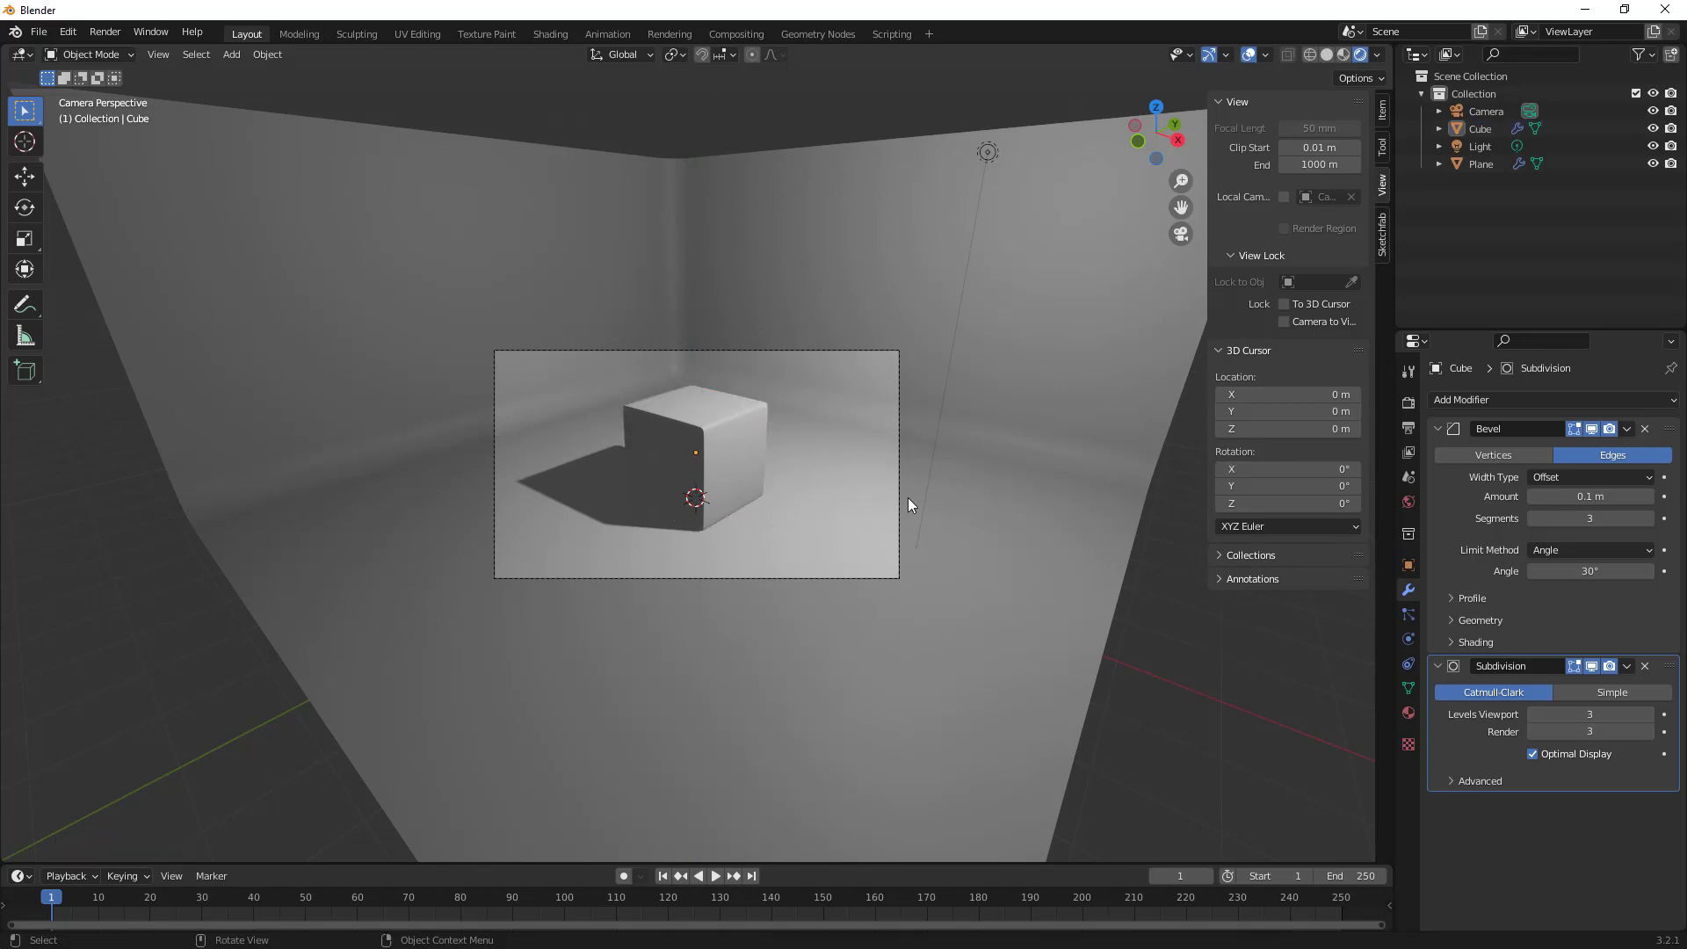
# Select the cube, unlink its existing material, and create a new material in the slot.
pyautogui.scroll(5, 909, 497)
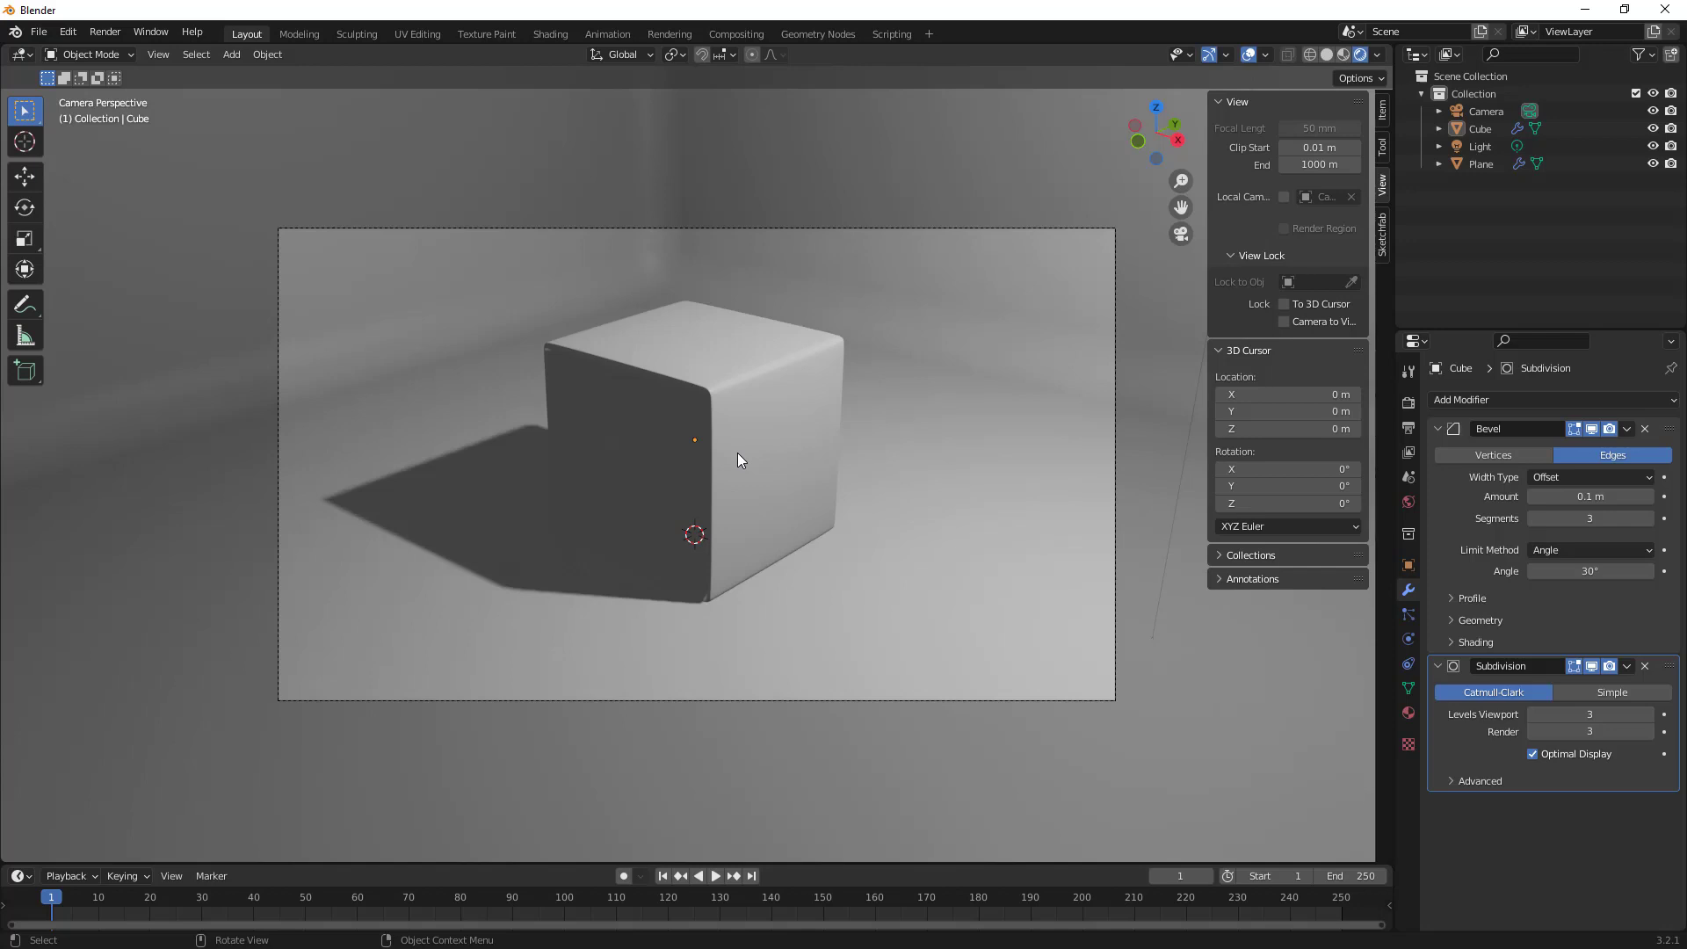
pyautogui.click(740, 364)
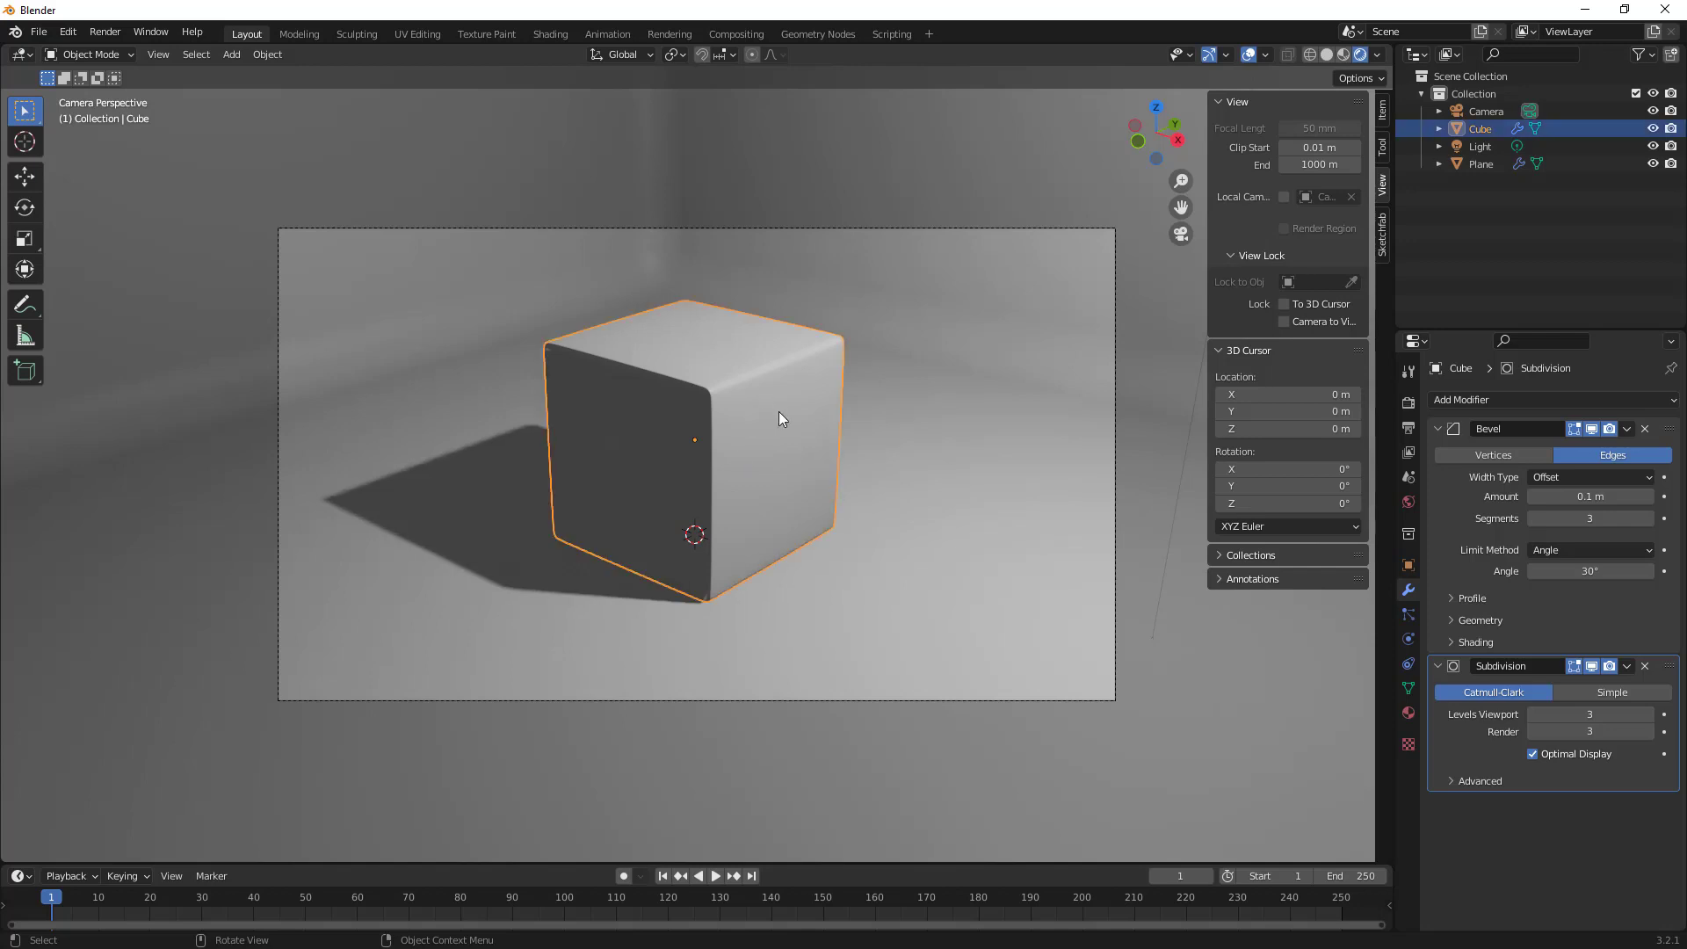
pyautogui.click(1410, 713)
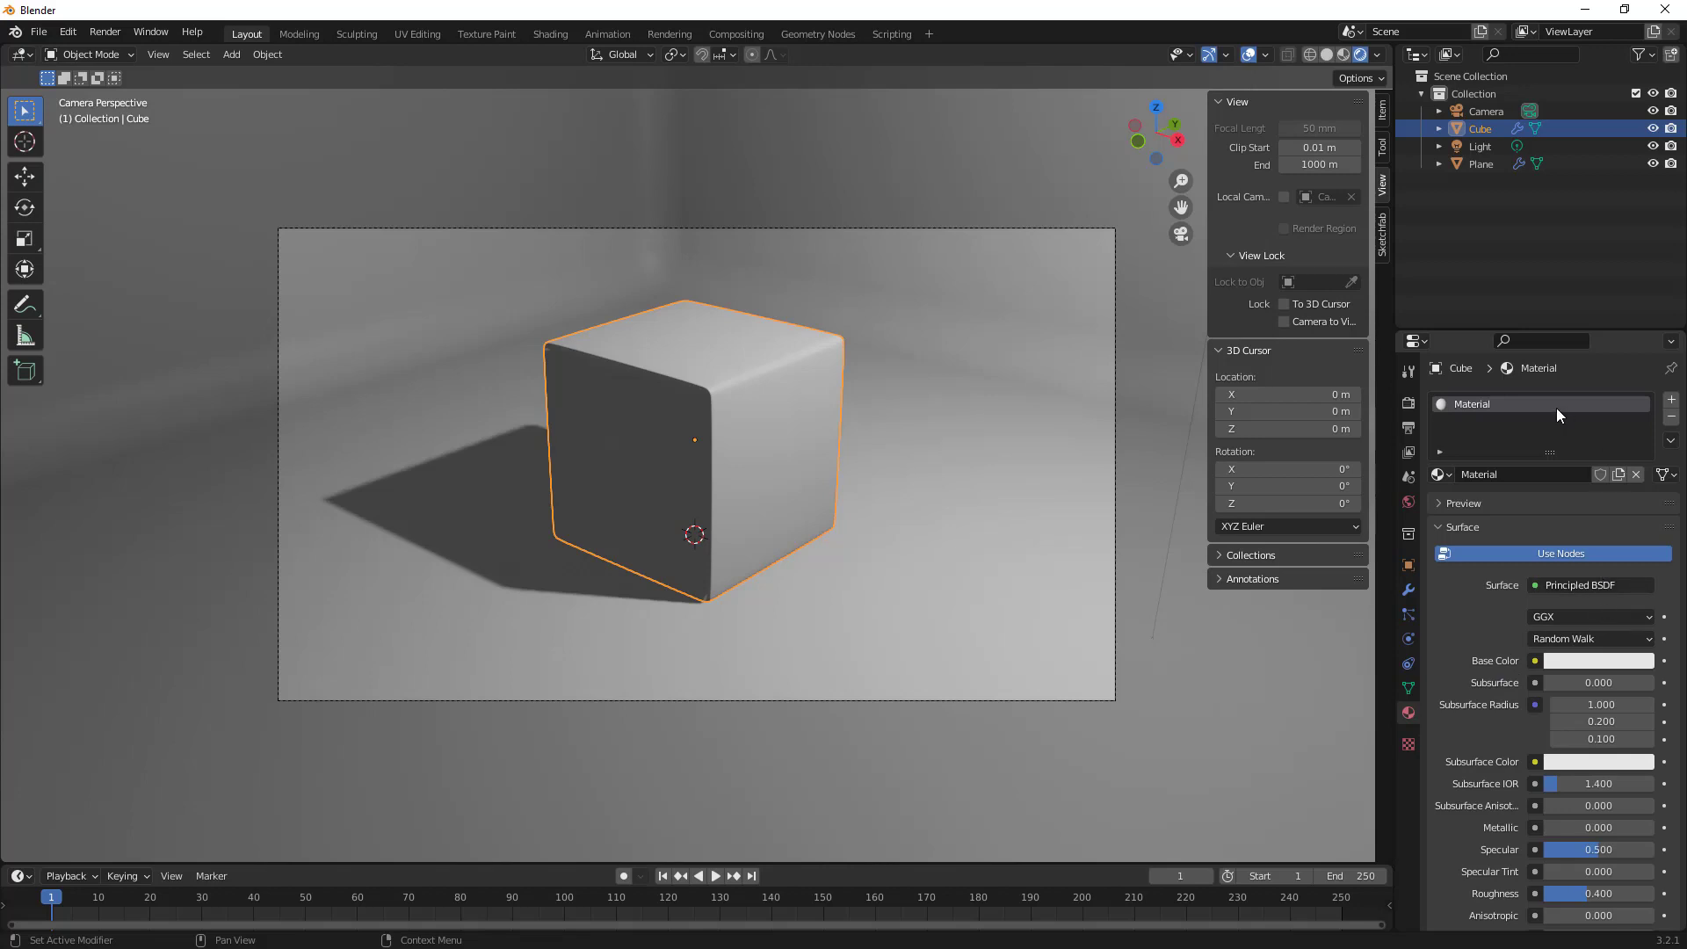
pyautogui.click(1635, 474)
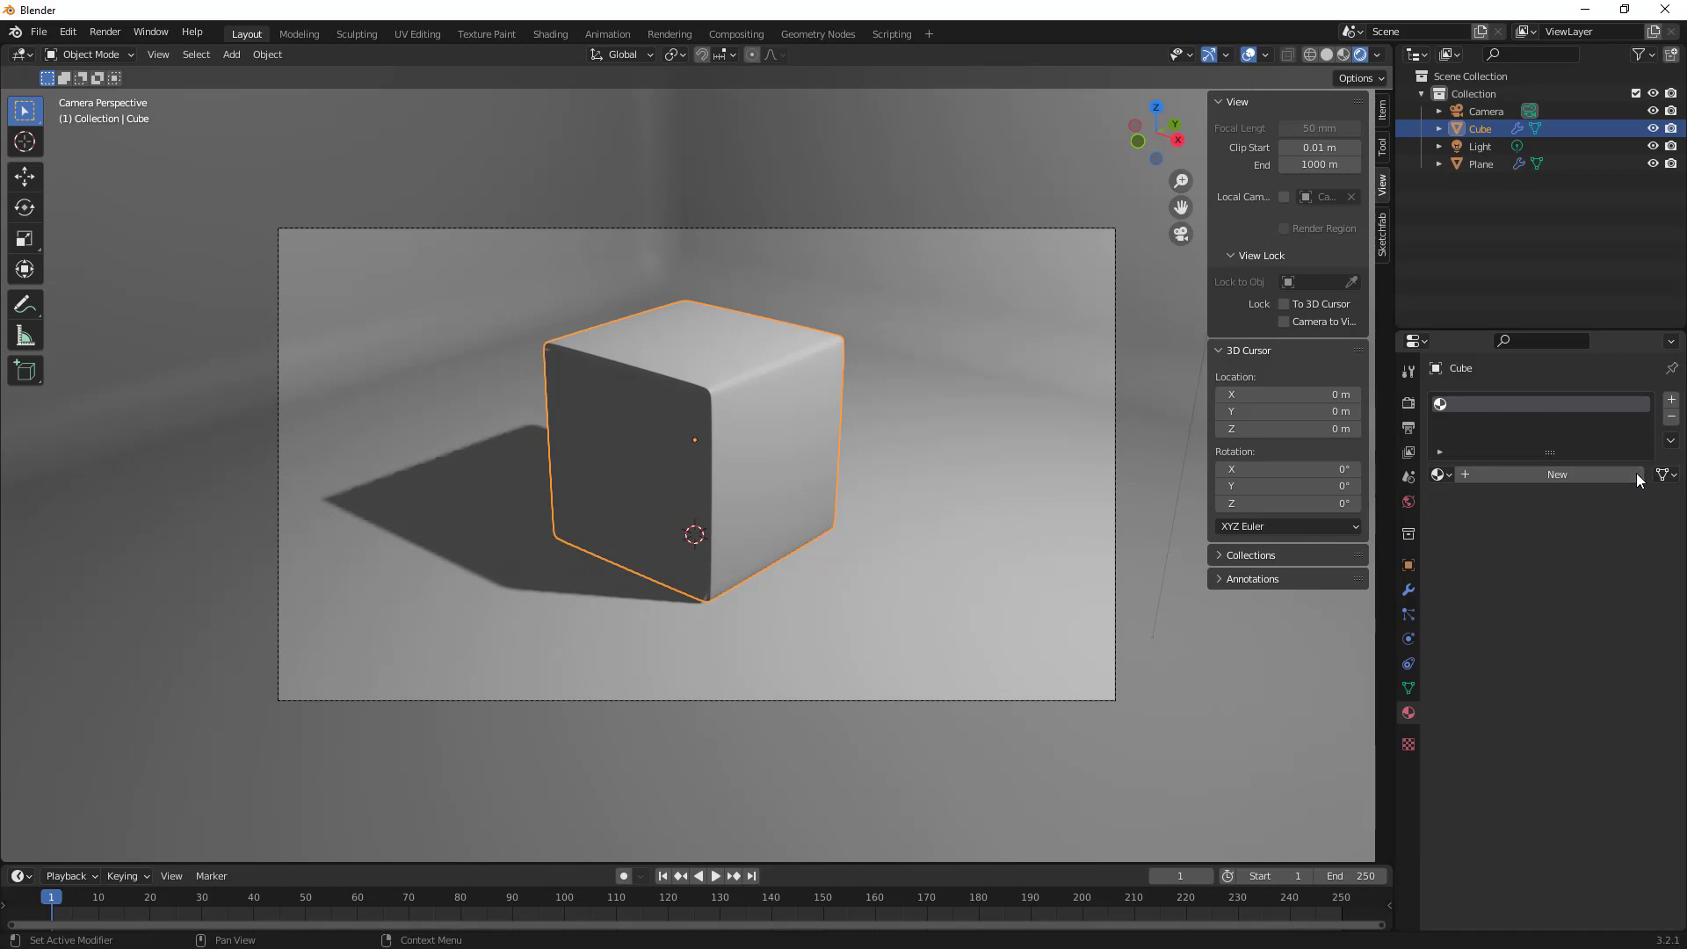
pyautogui.click(1553, 476)
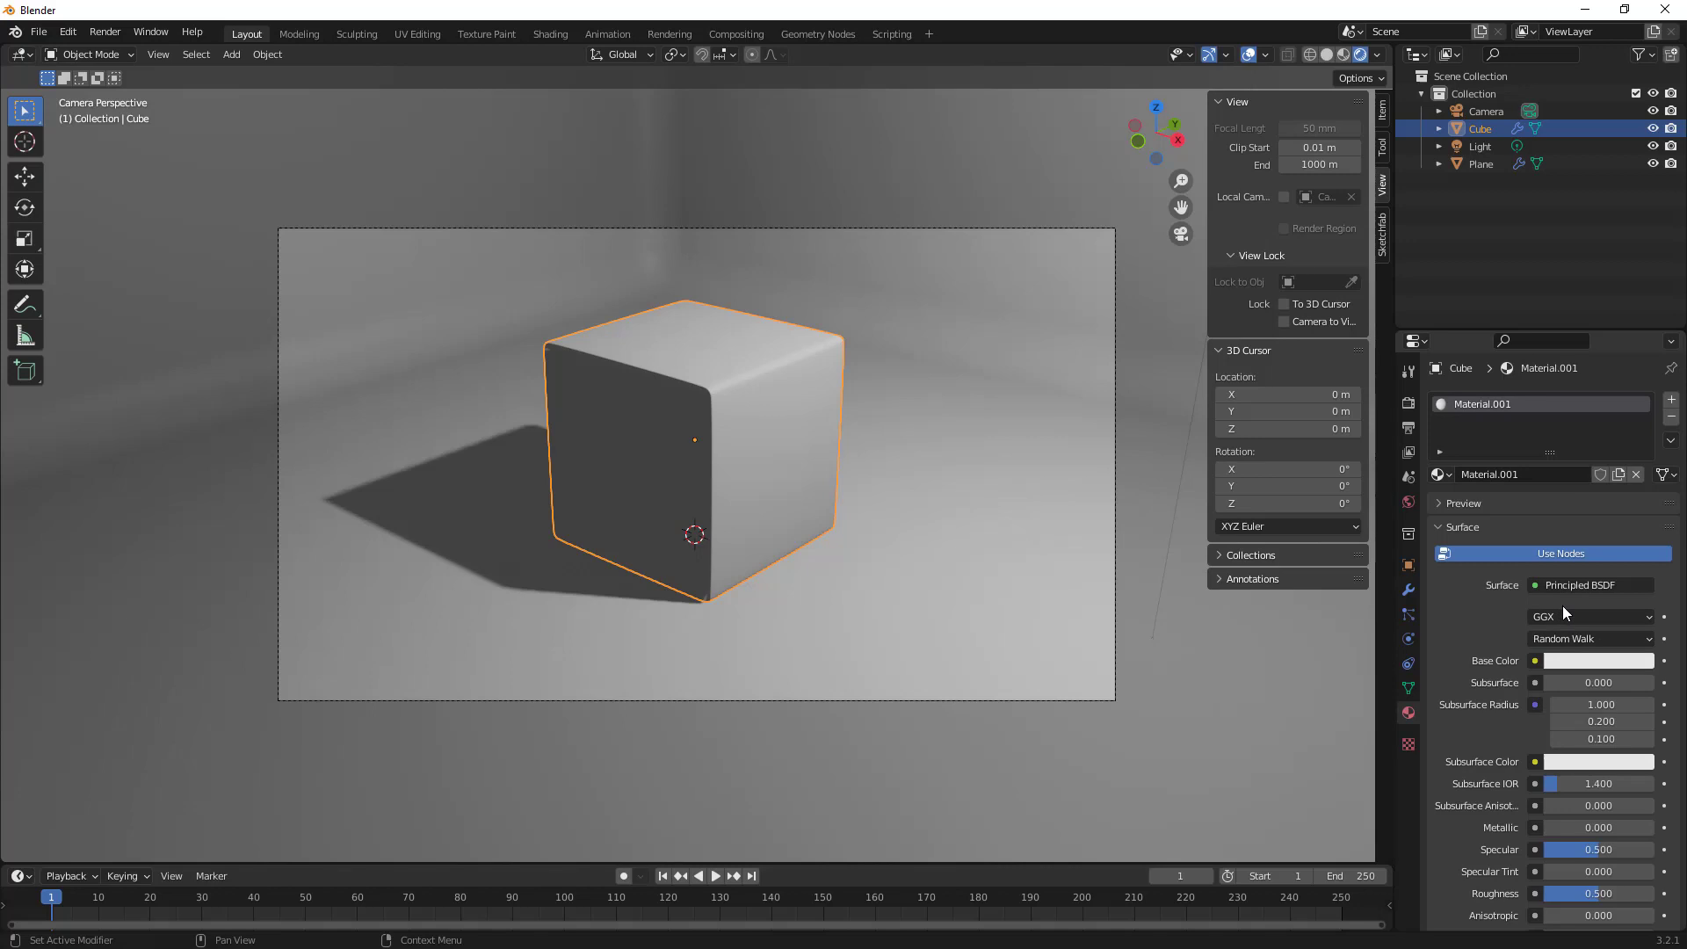
# Set the base color of the cube's new material to magenta.
pyautogui.click(1631, 584)
pyautogui.click(1590, 659)
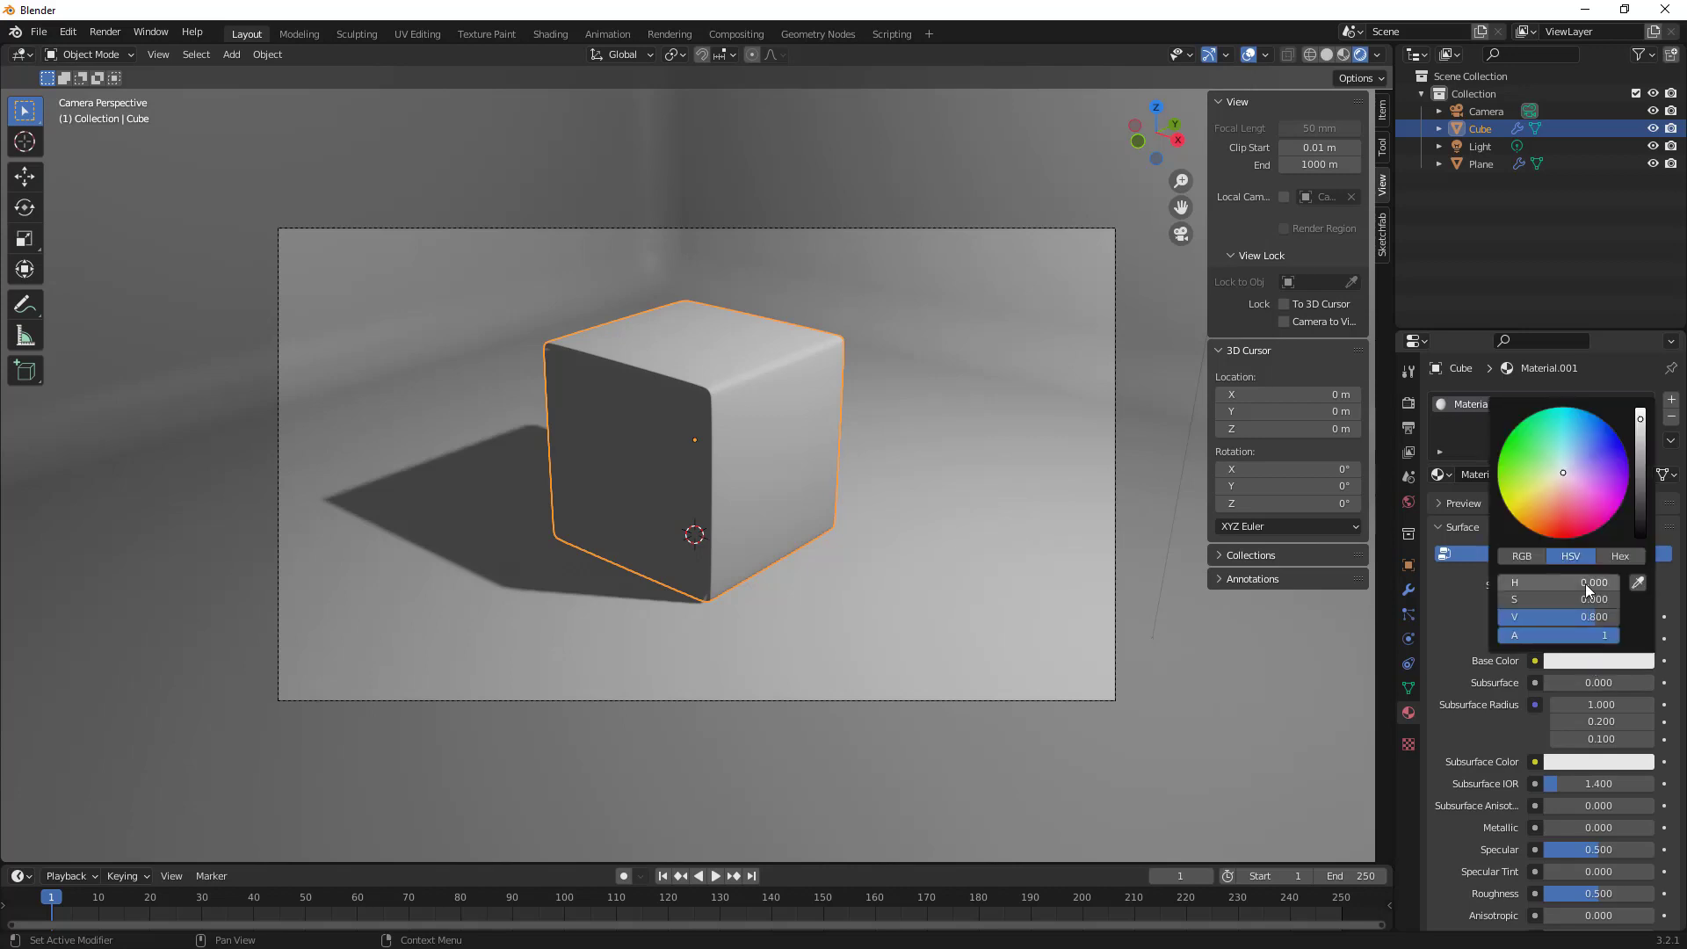
pyautogui.moveTo(1569, 472); pyautogui.dragTo(1617, 512)
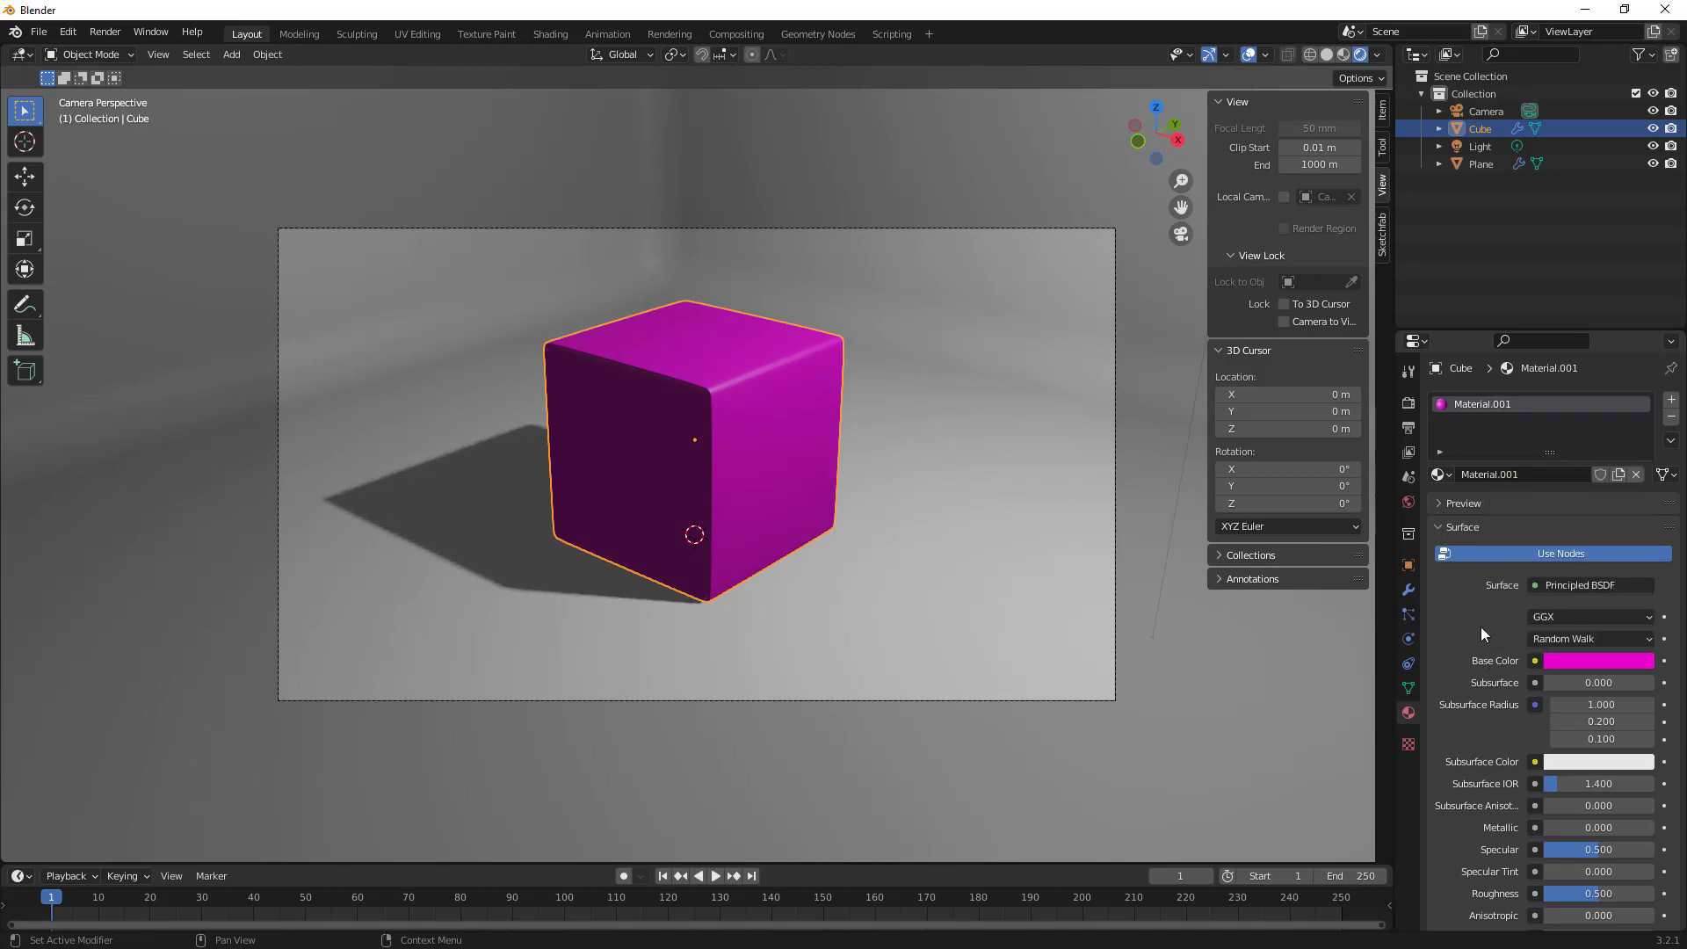
# Try the cube's magenta material with metallic about 0.97, return metallic to 0, and set the roughness to 0.390.
pyautogui.scroll(-7, 1480, 626)
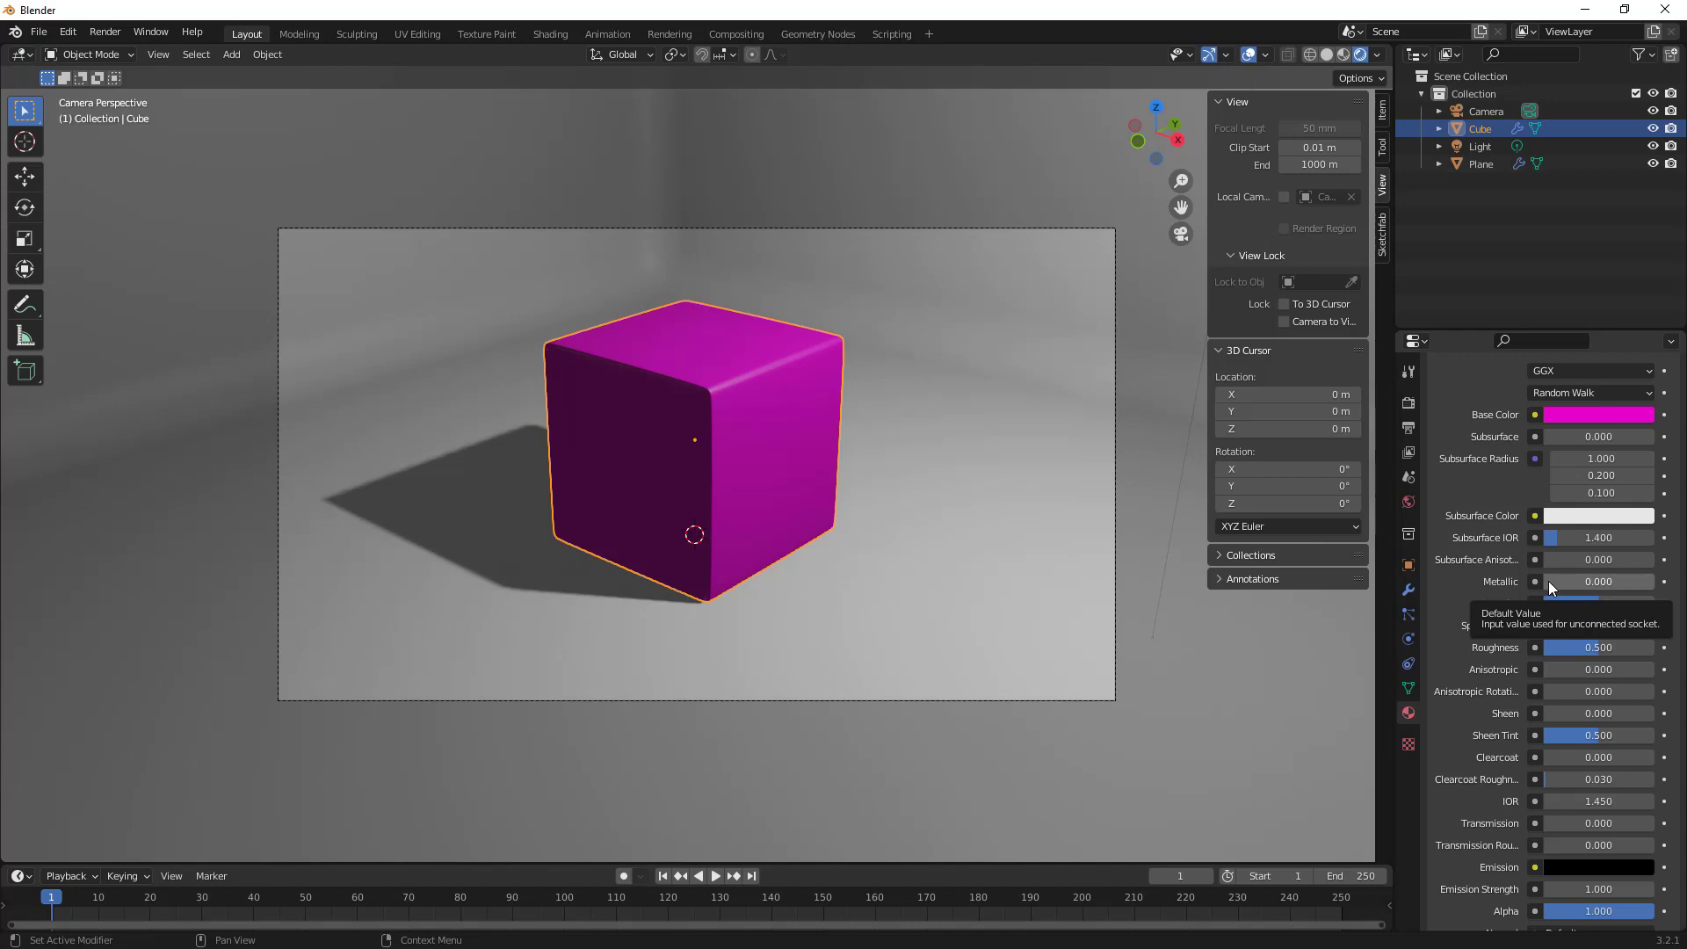
pyautogui.moveTo(1548, 582); pyautogui.dragTo(1650, 582)
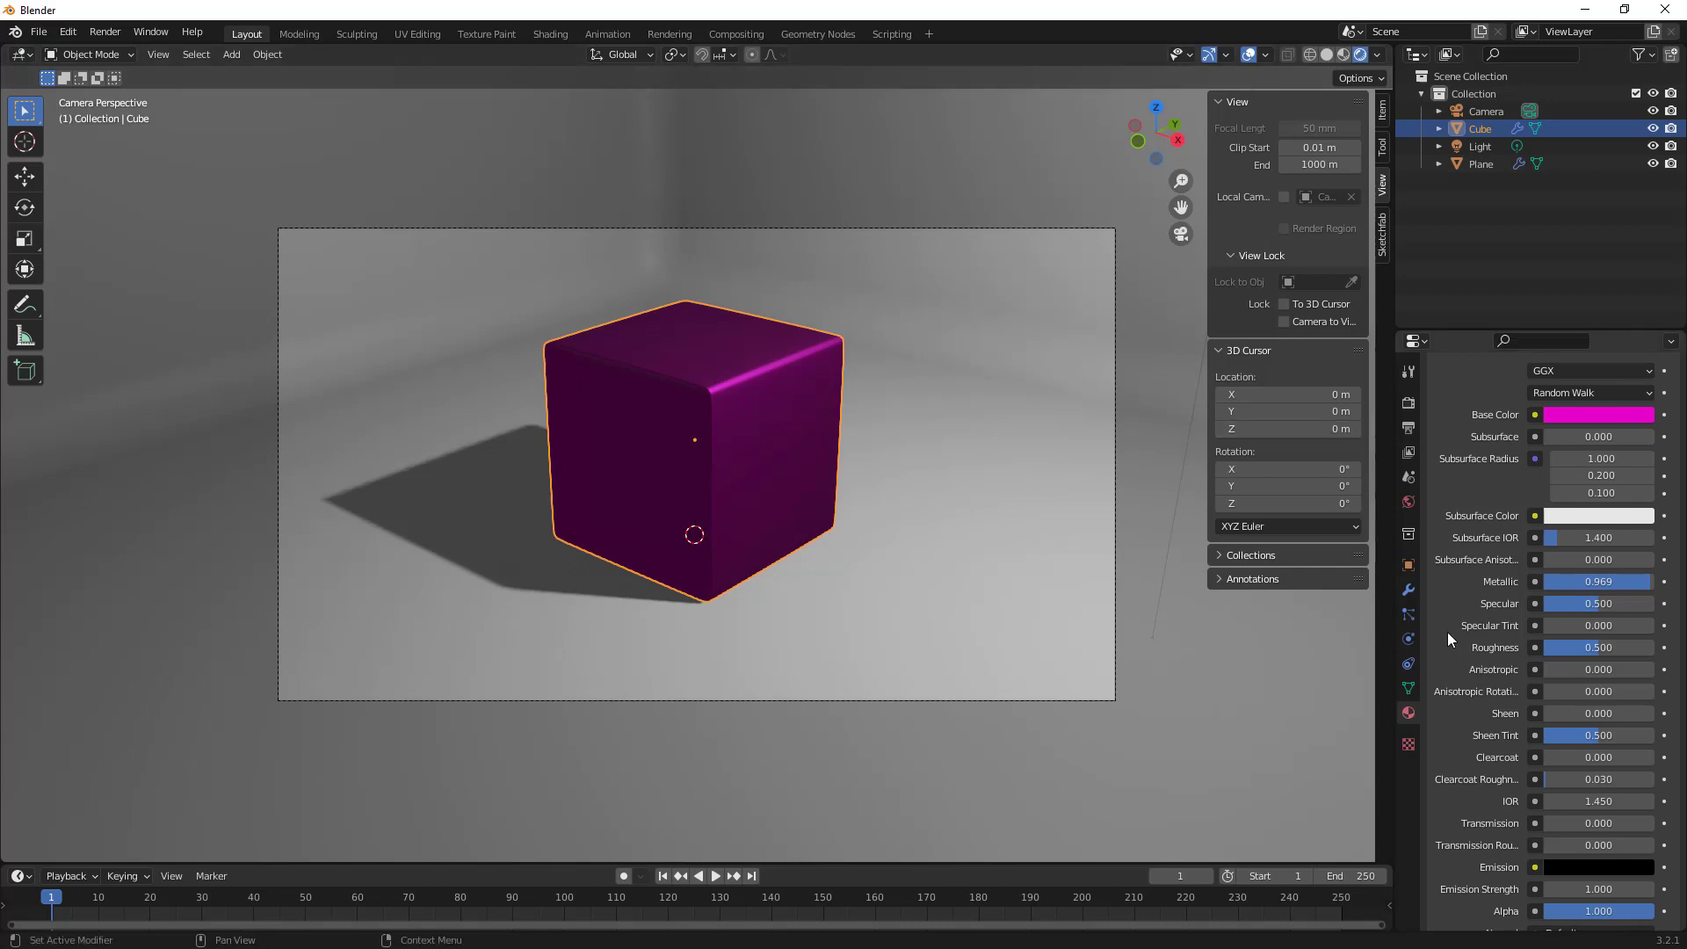
pyautogui.moveTo(1640, 584); pyautogui.dragTo(1538, 583)
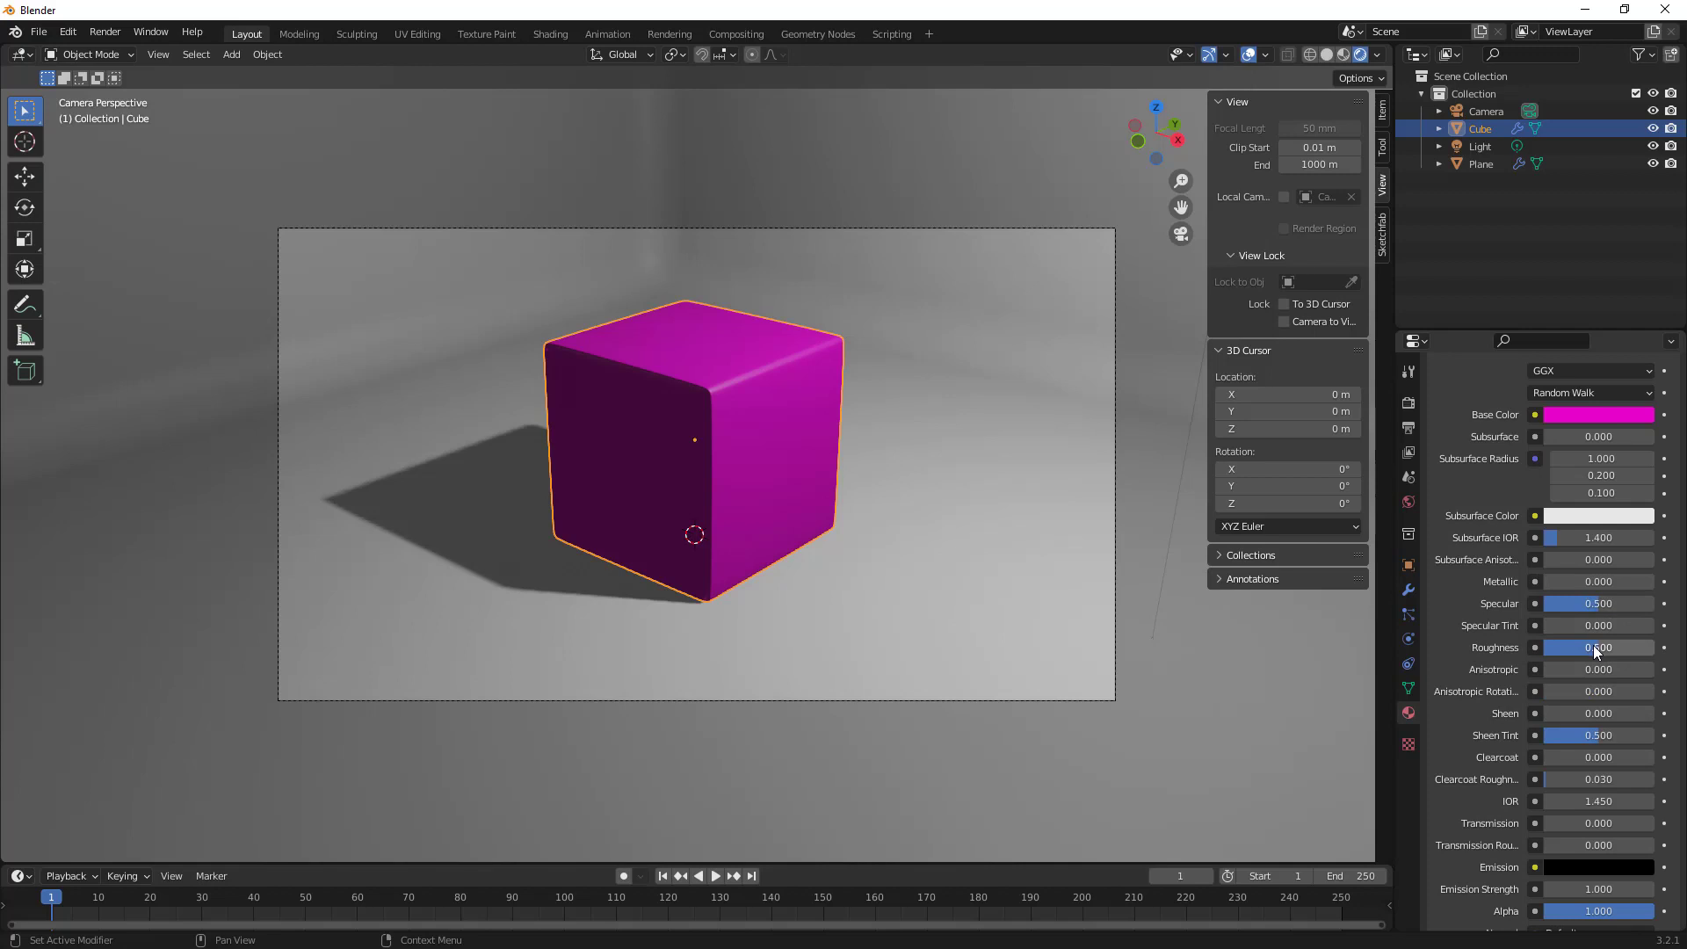
pyautogui.moveTo(1598, 648); pyautogui.dragTo(1654, 649)
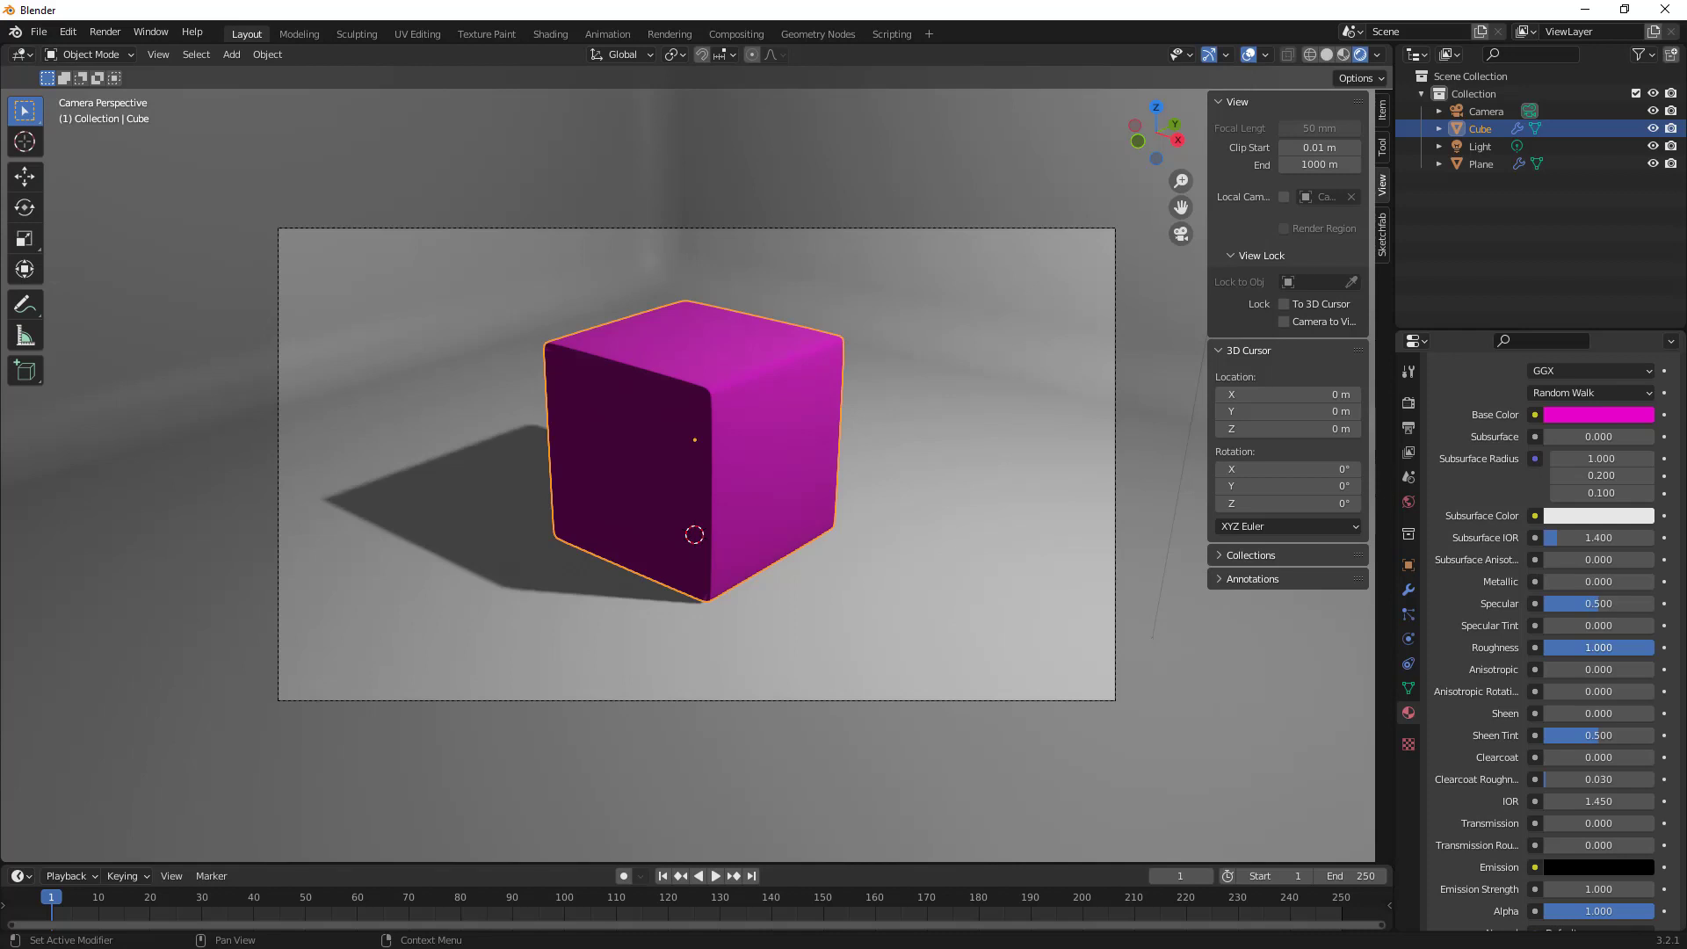
pyautogui.moveTo(1600, 647); pyautogui.dragTo(1527, 648)
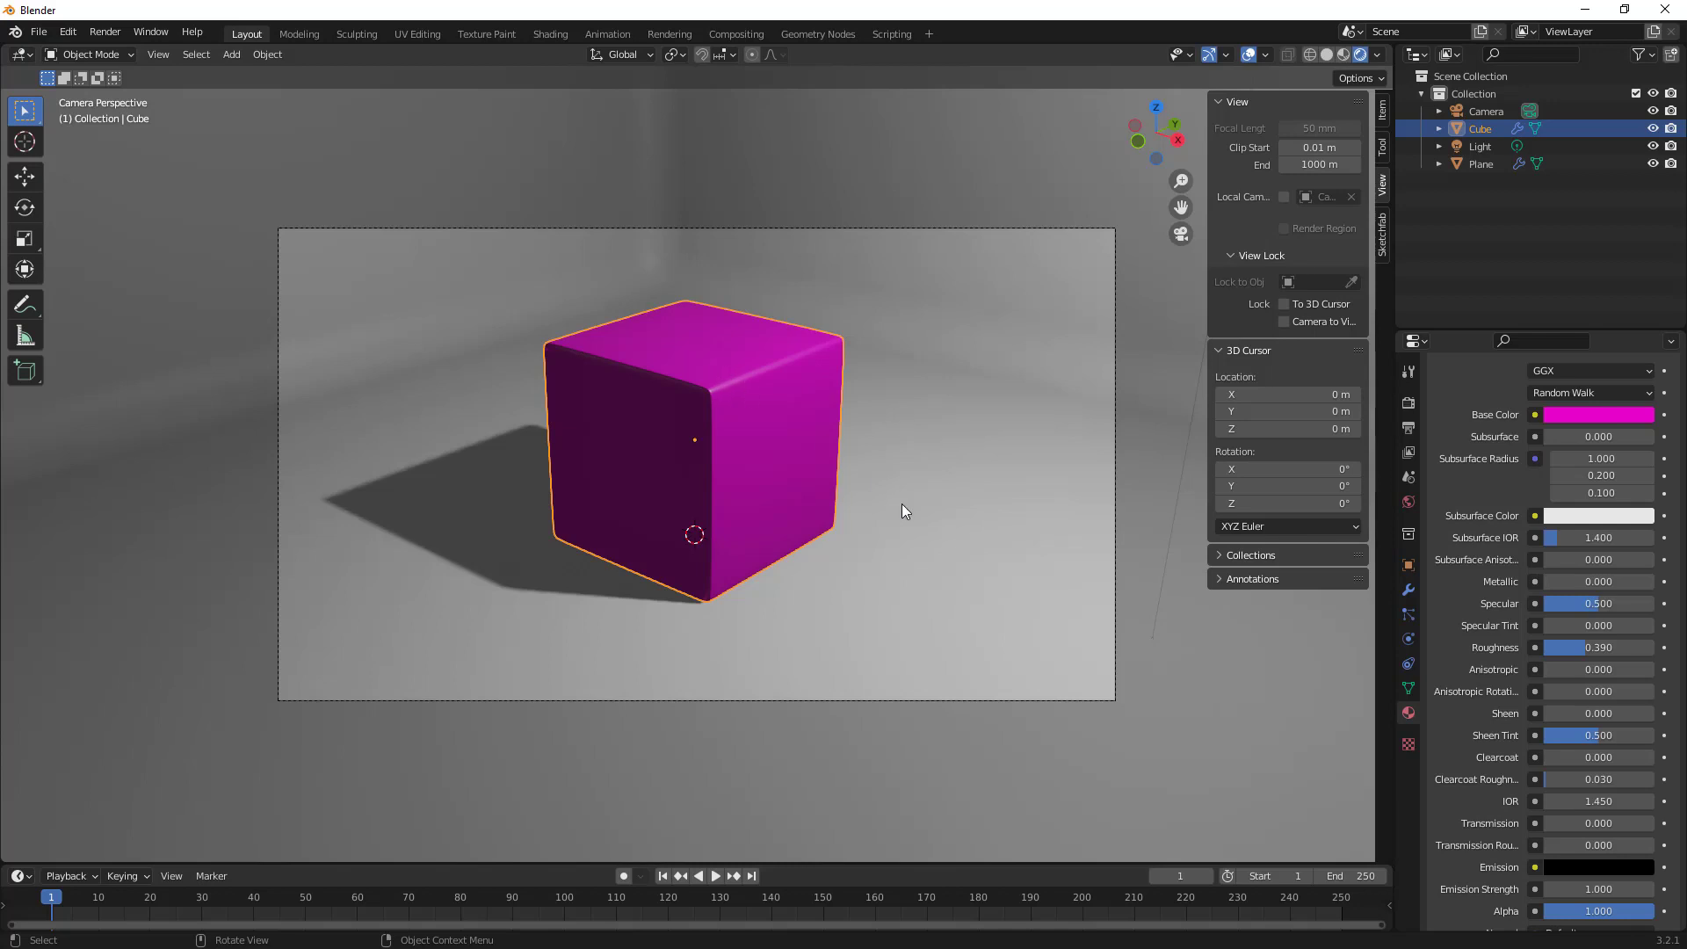
# Add a UV sphere, raise it along Z, and move it beside the cube's front right edge.
pyautogui.hotkey('shift', 'a')
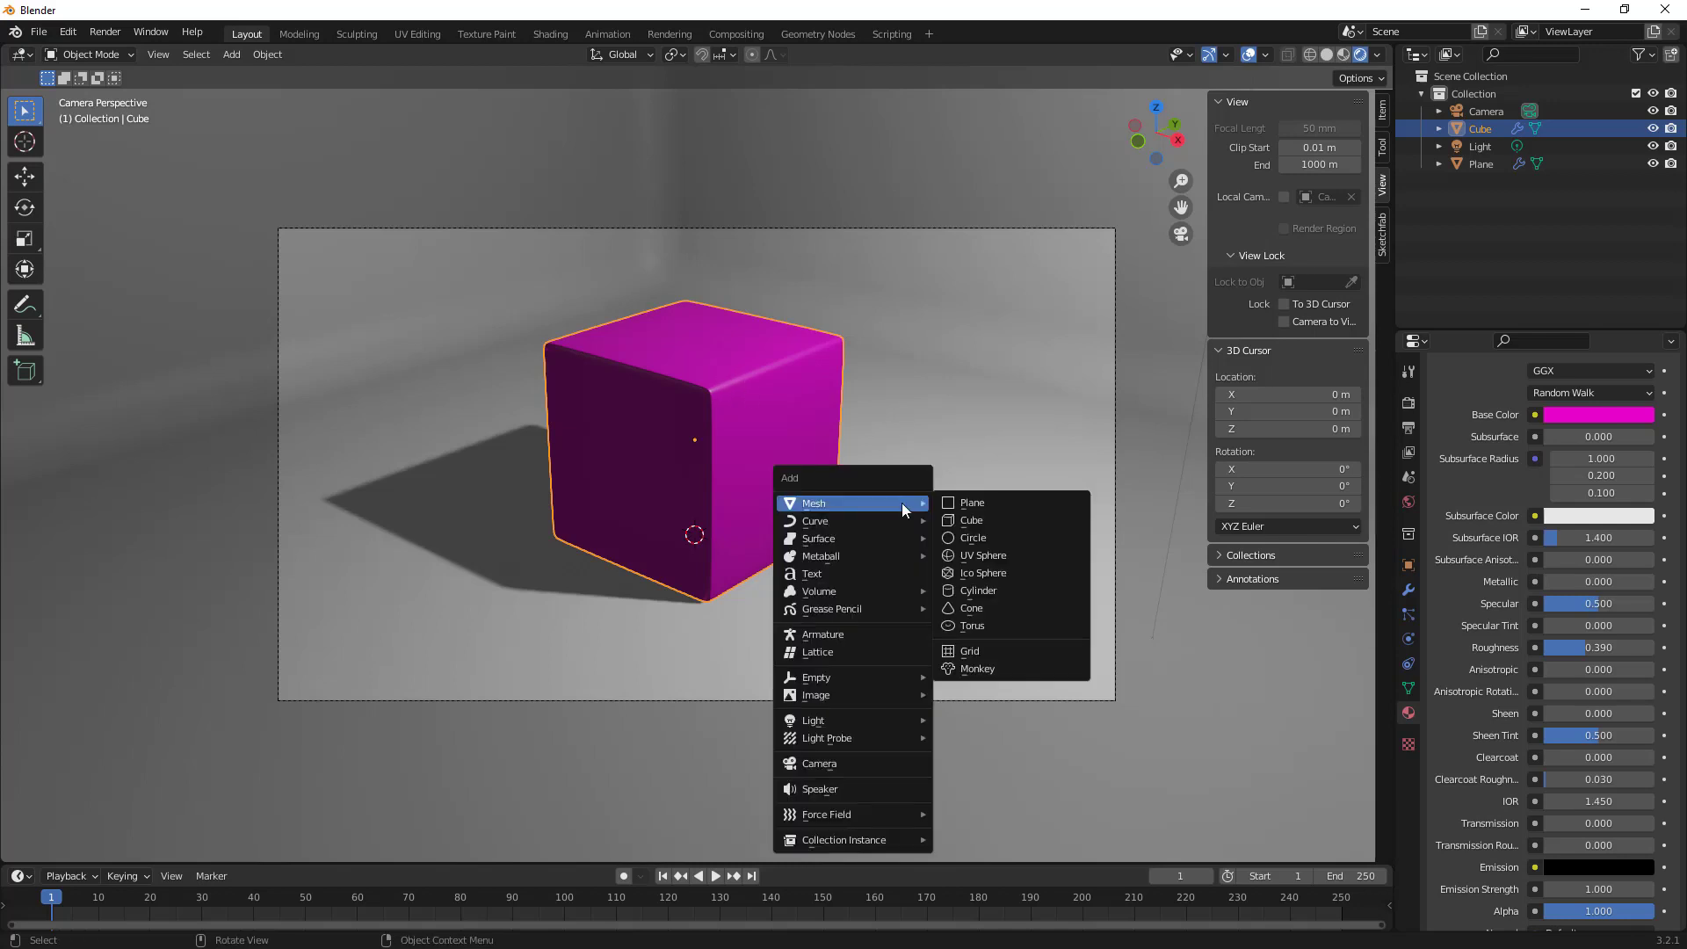
pyautogui.click(984, 554)
pyautogui.press('g')
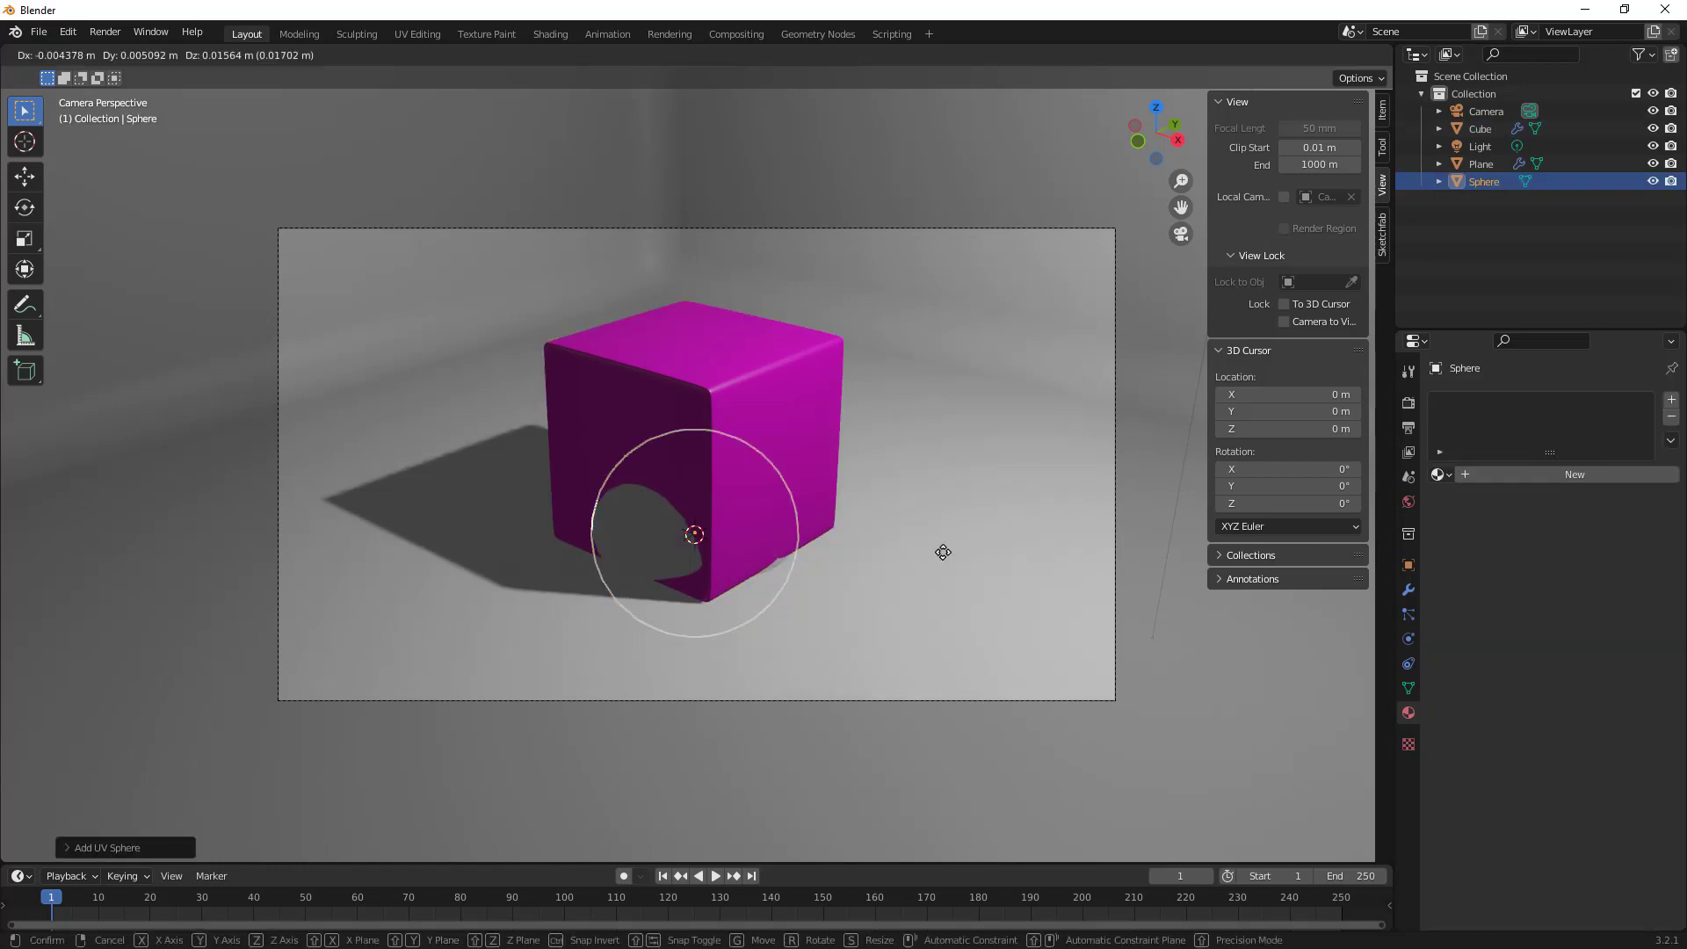
pyautogui.press('z')
pyautogui.click(951, 478)
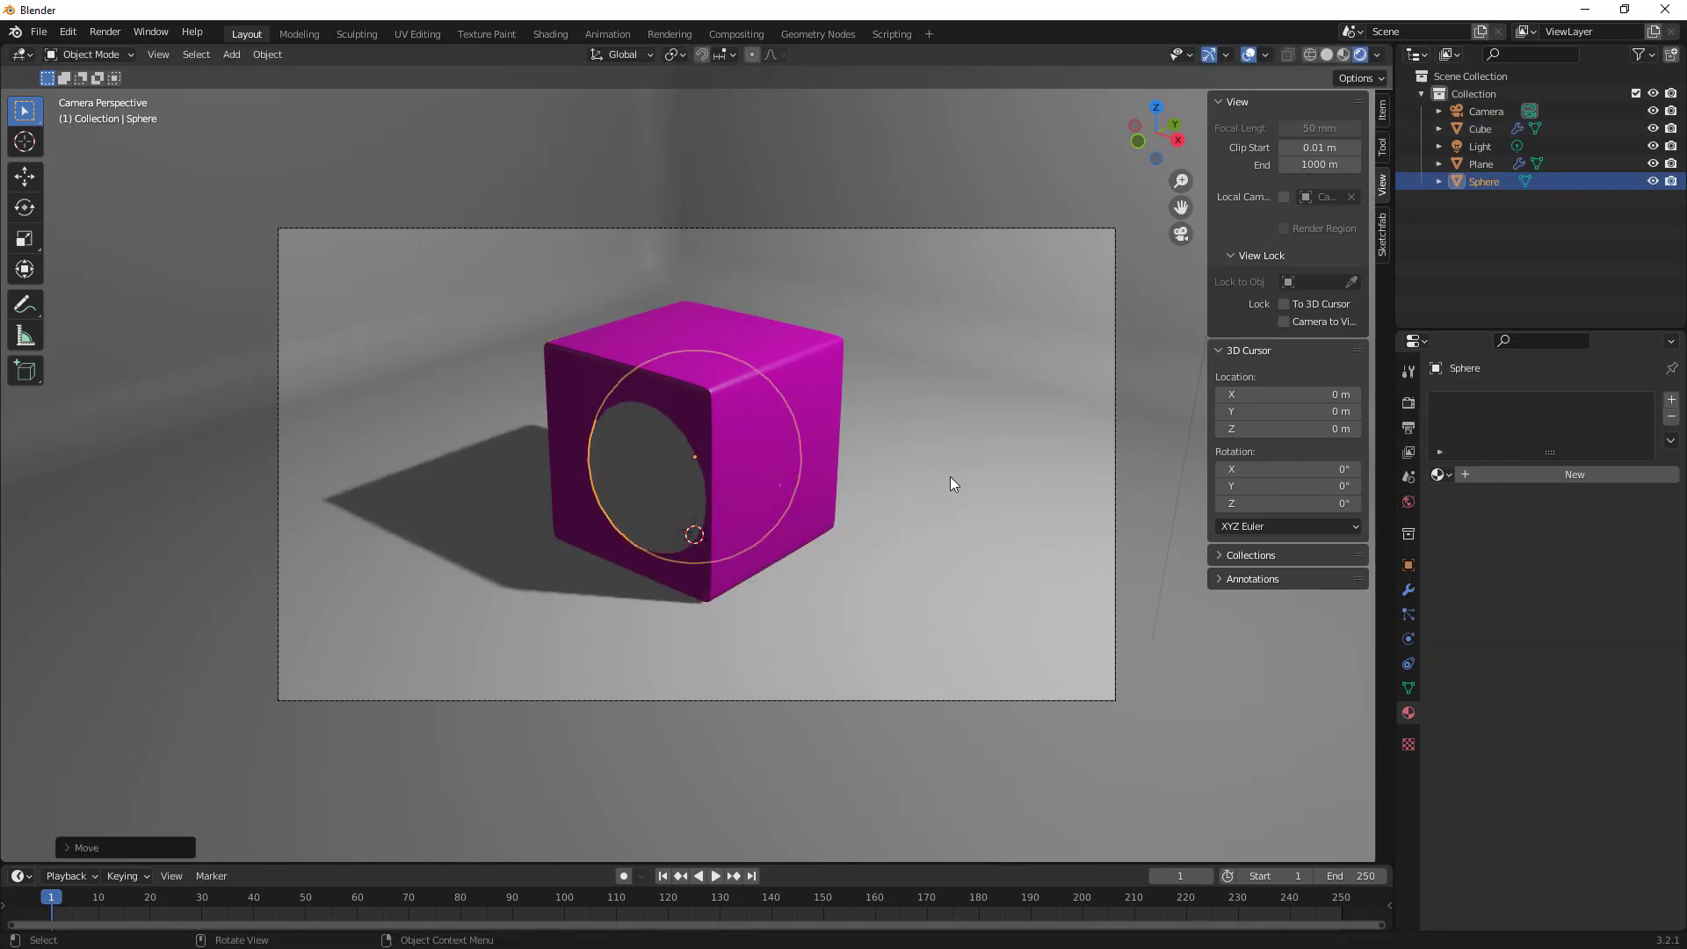
pyautogui.press('g')
pyautogui.click(1156, 569)
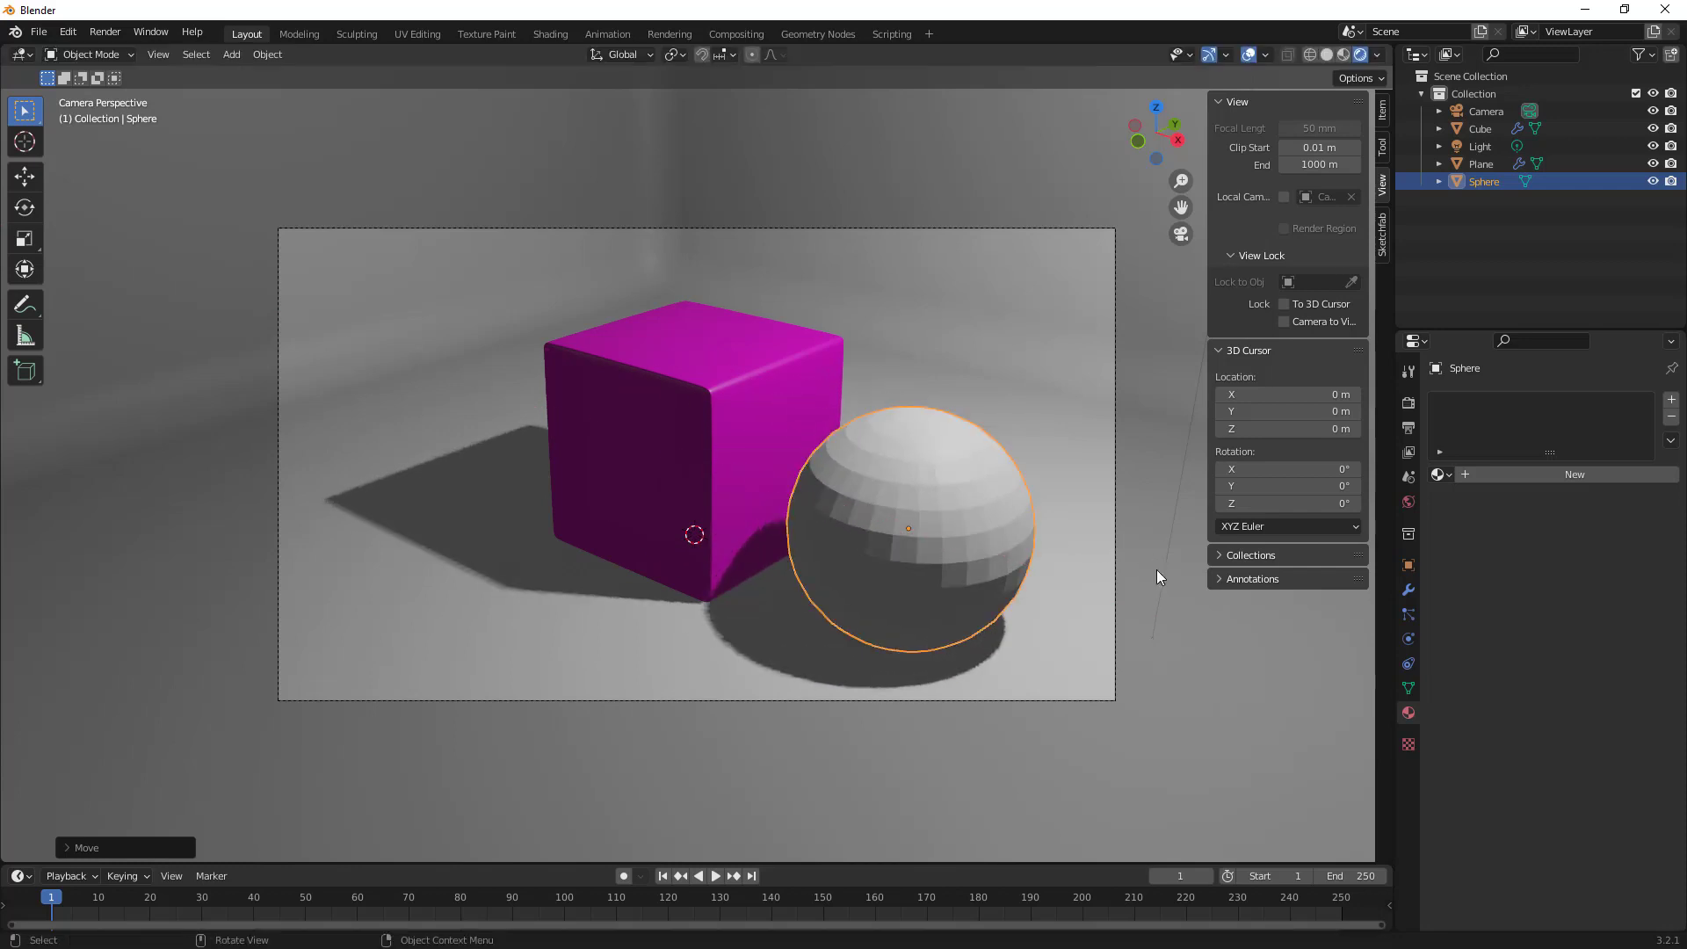
# Add a Subdivision Surface modifier to the sphere with viewport and render levels of 3, and shade it smooth.
pyautogui.click(1409, 589)
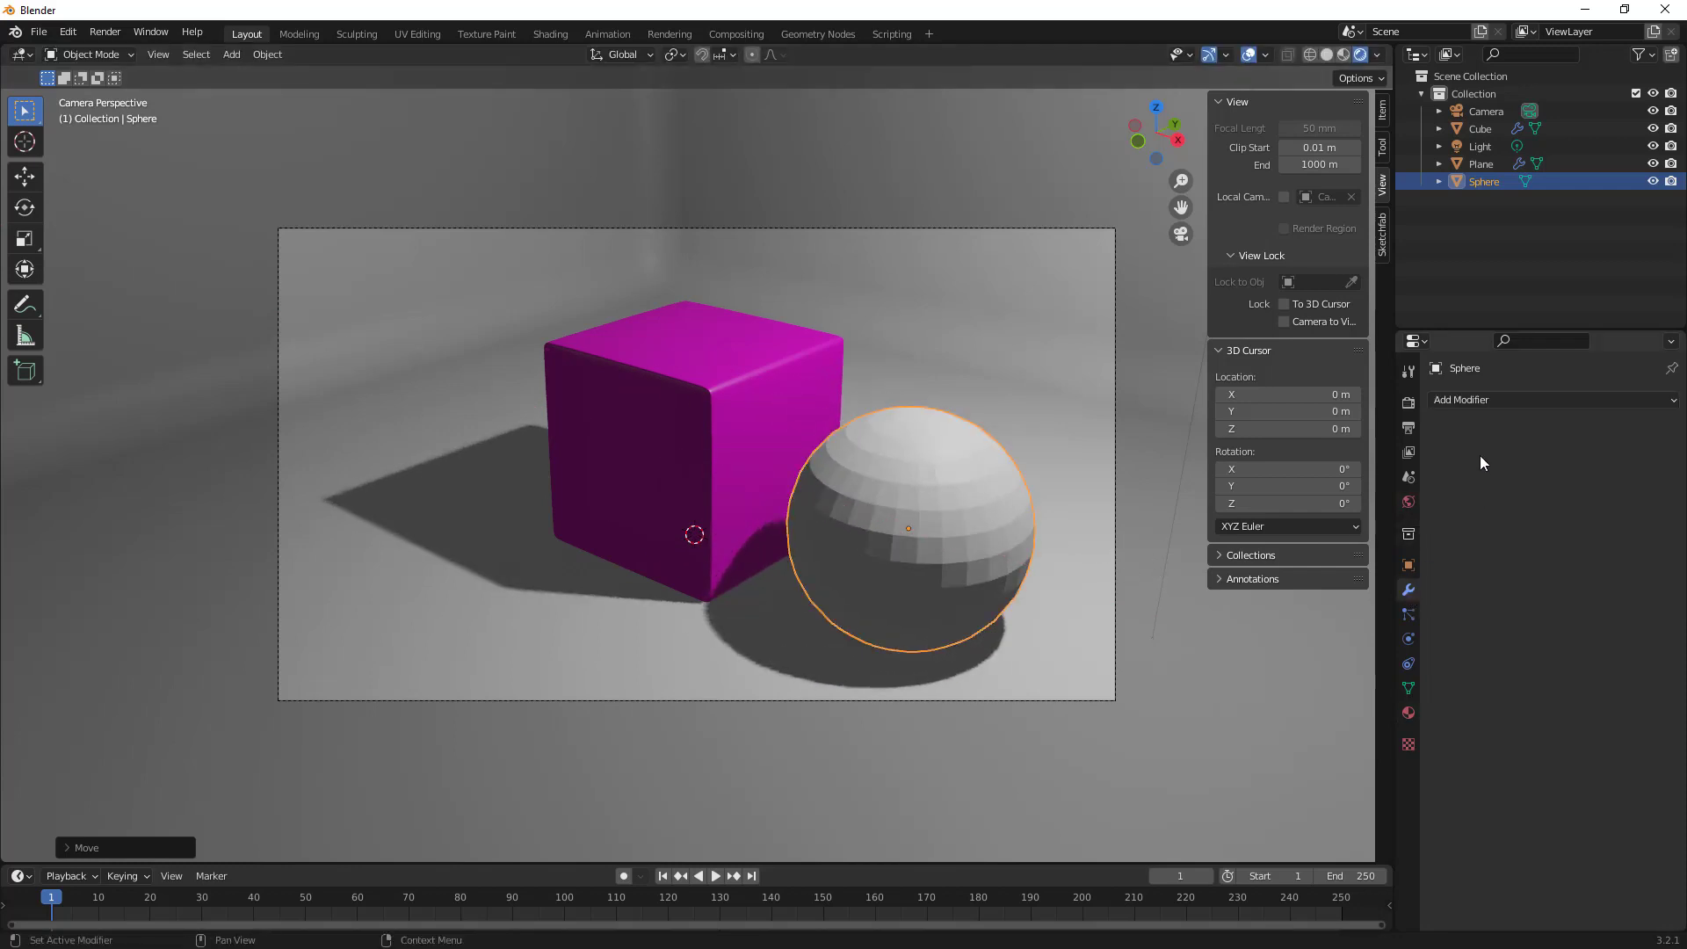
pyautogui.click(1489, 400)
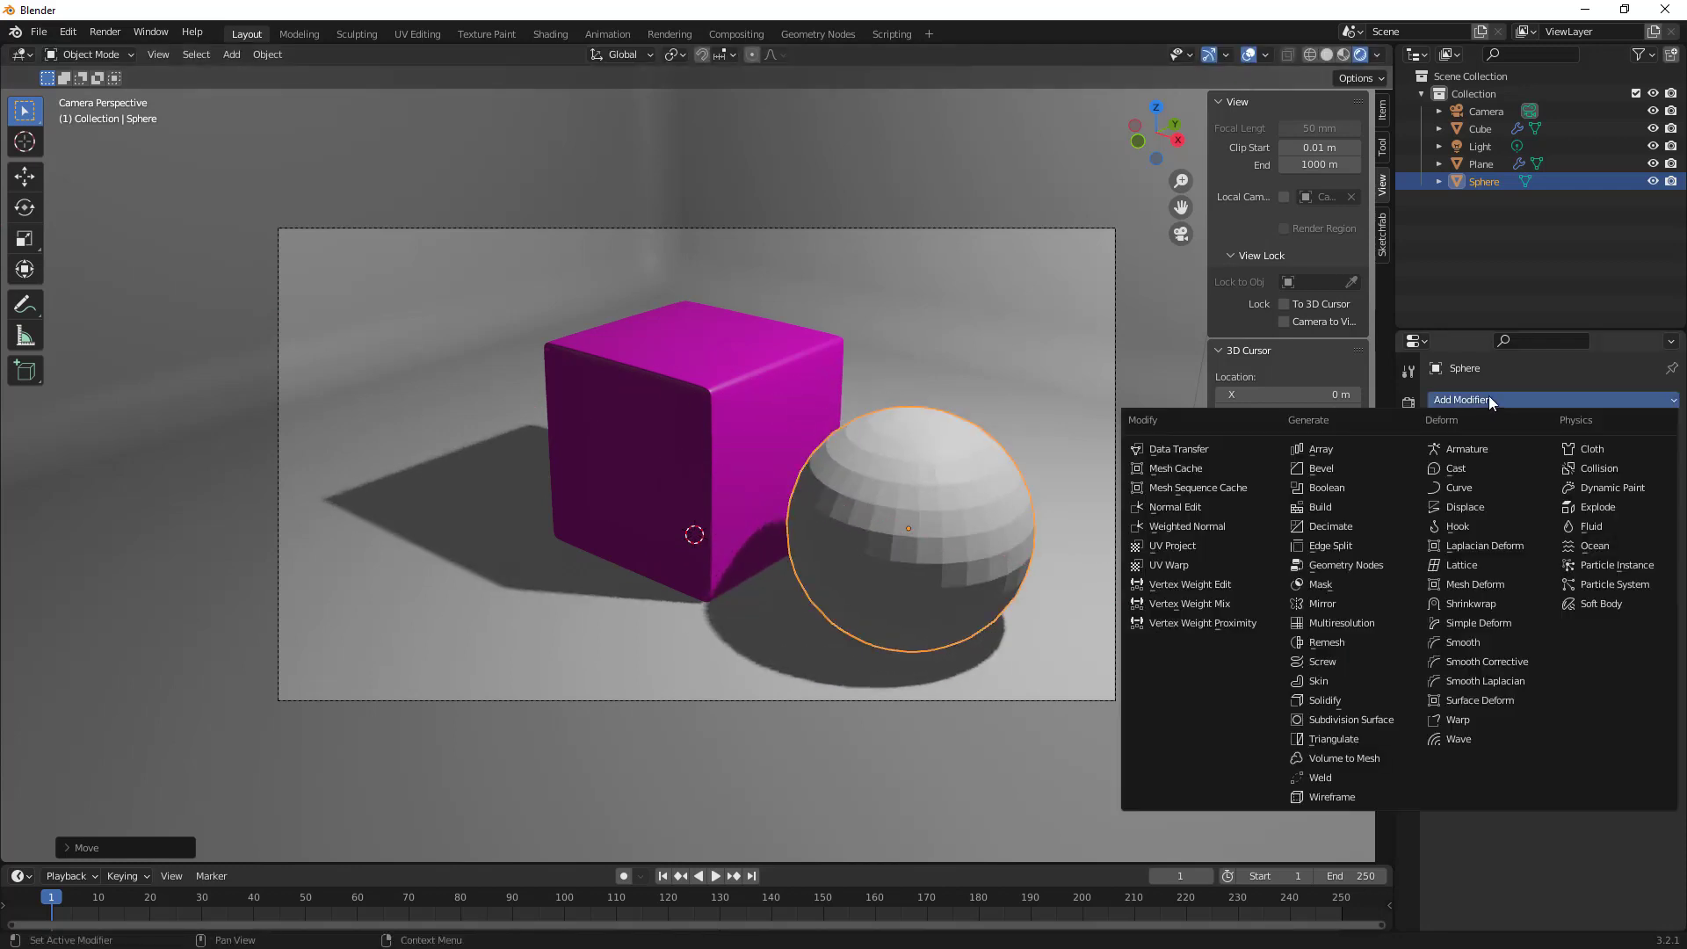
pyautogui.click(1353, 719)
pyautogui.click(1650, 478)
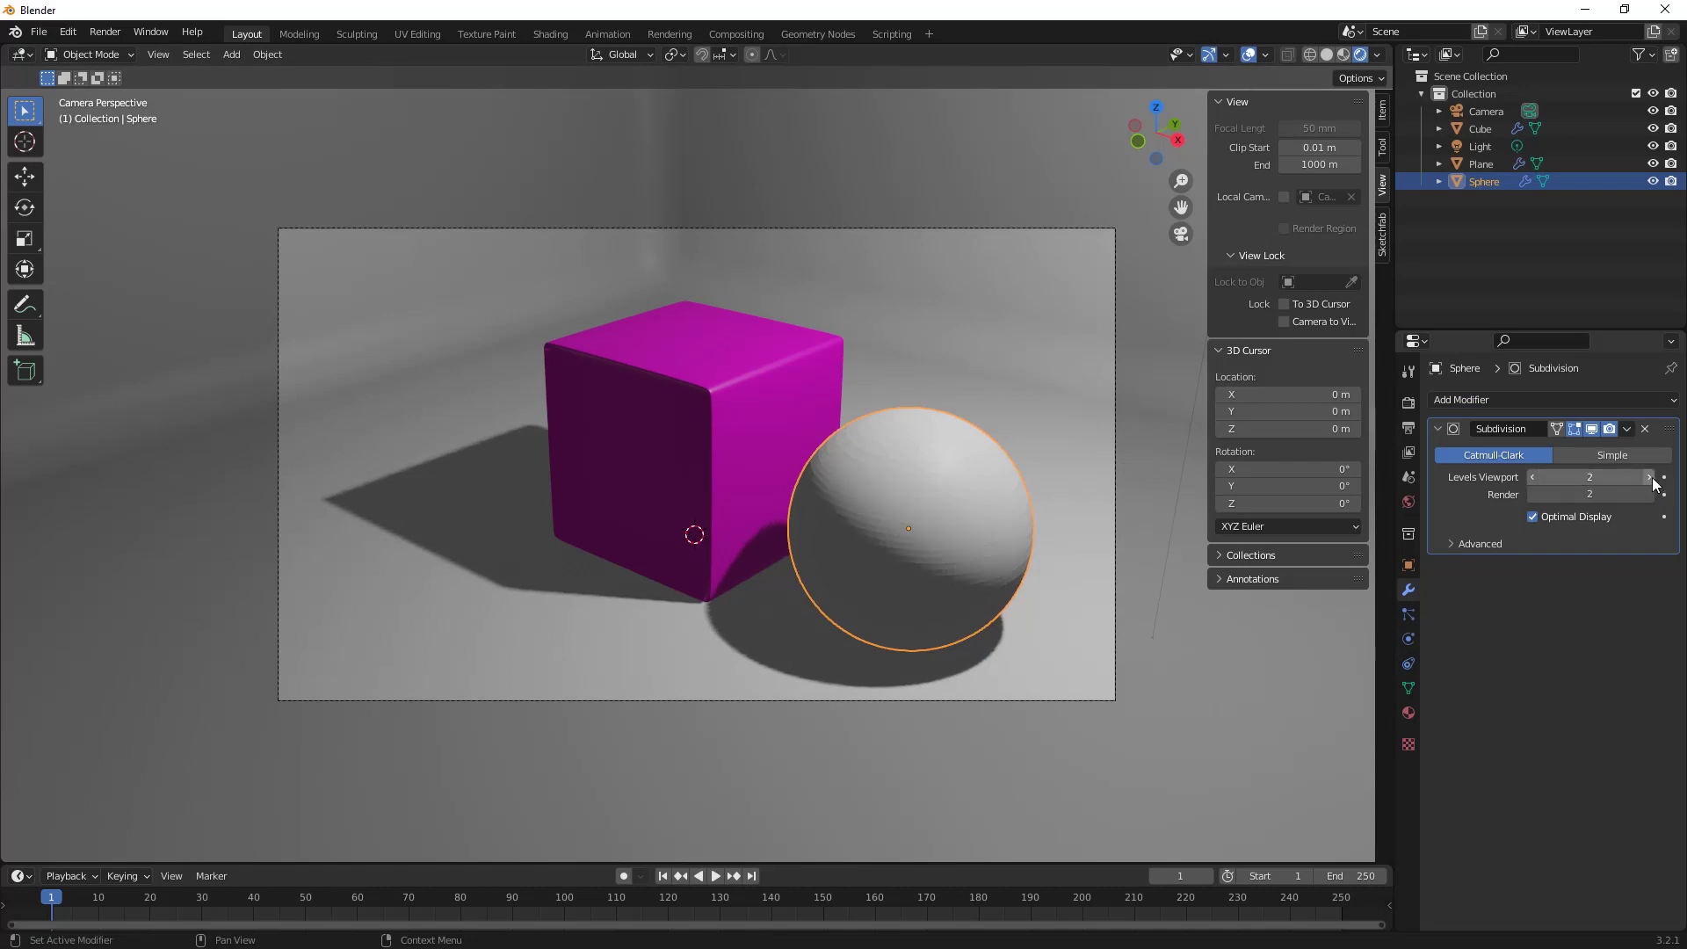
pyautogui.click(1649, 477)
pyautogui.click(1650, 495)
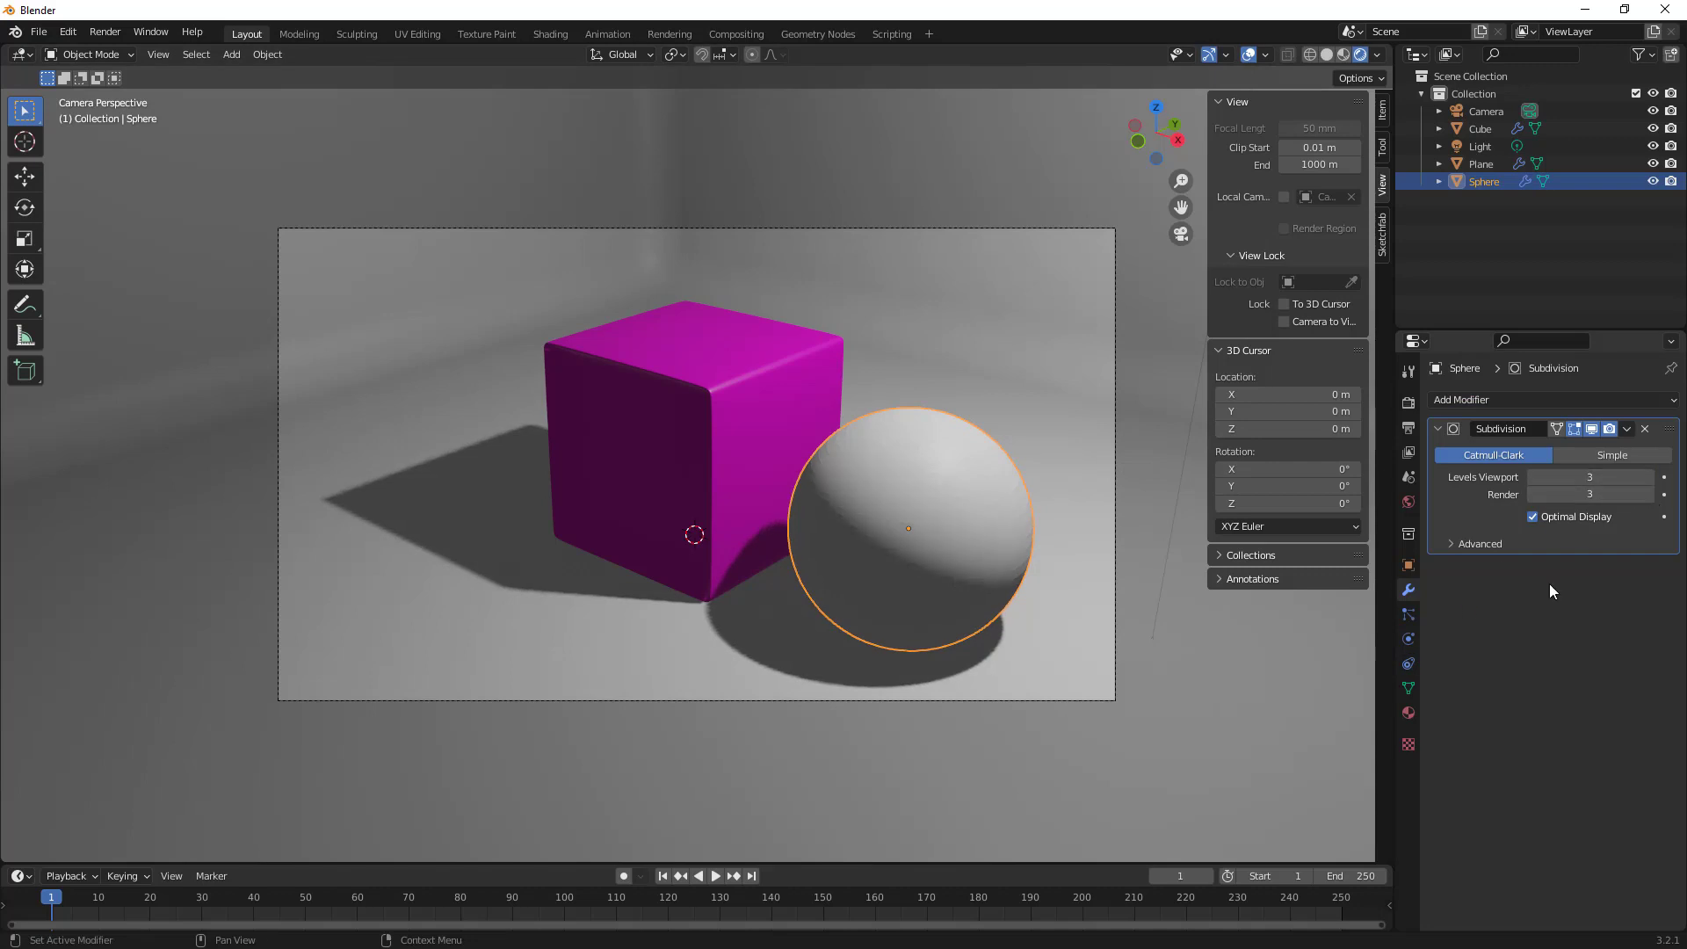
pyautogui.rightClick(973, 508)
pyautogui.click(953, 510)
# Assign the cube's existing magenta material, Material.001, to the sphere.
pyautogui.click(1409, 712)
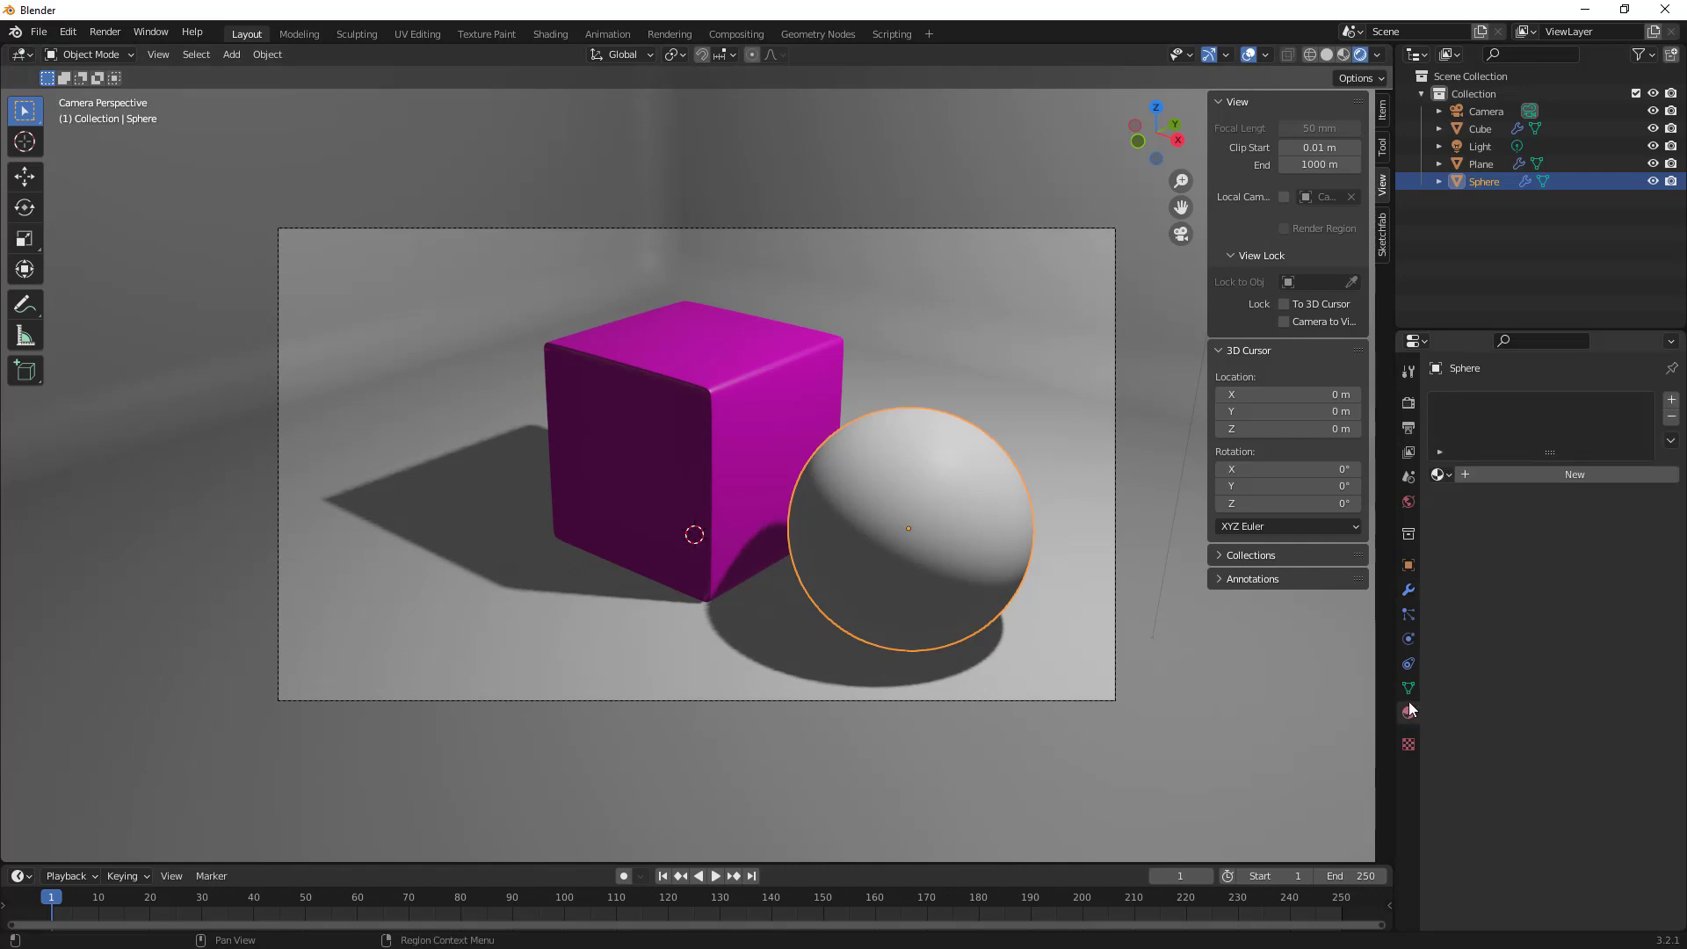
pyautogui.click(1451, 476)
pyautogui.click(1473, 513)
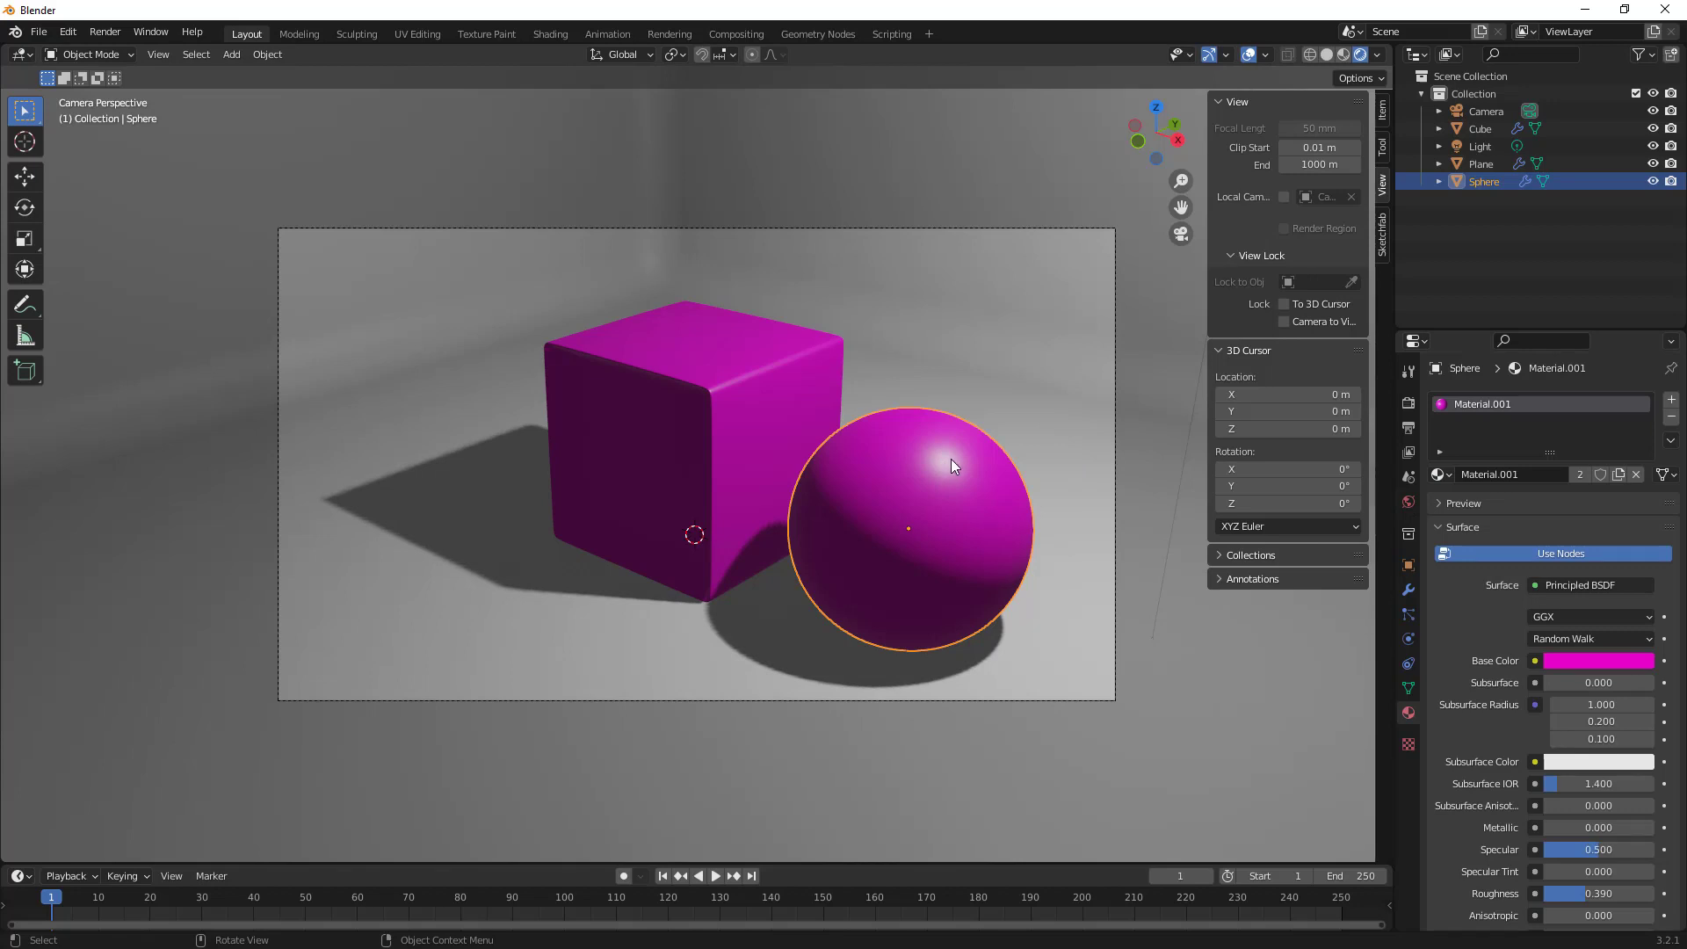
# Set the shared magenta material's roughness to 0.256, specular to 0.602 and specular tint to 1.000.
pyautogui.scroll(-4, 1480, 604)
pyautogui.scroll(-3, 1479, 605)
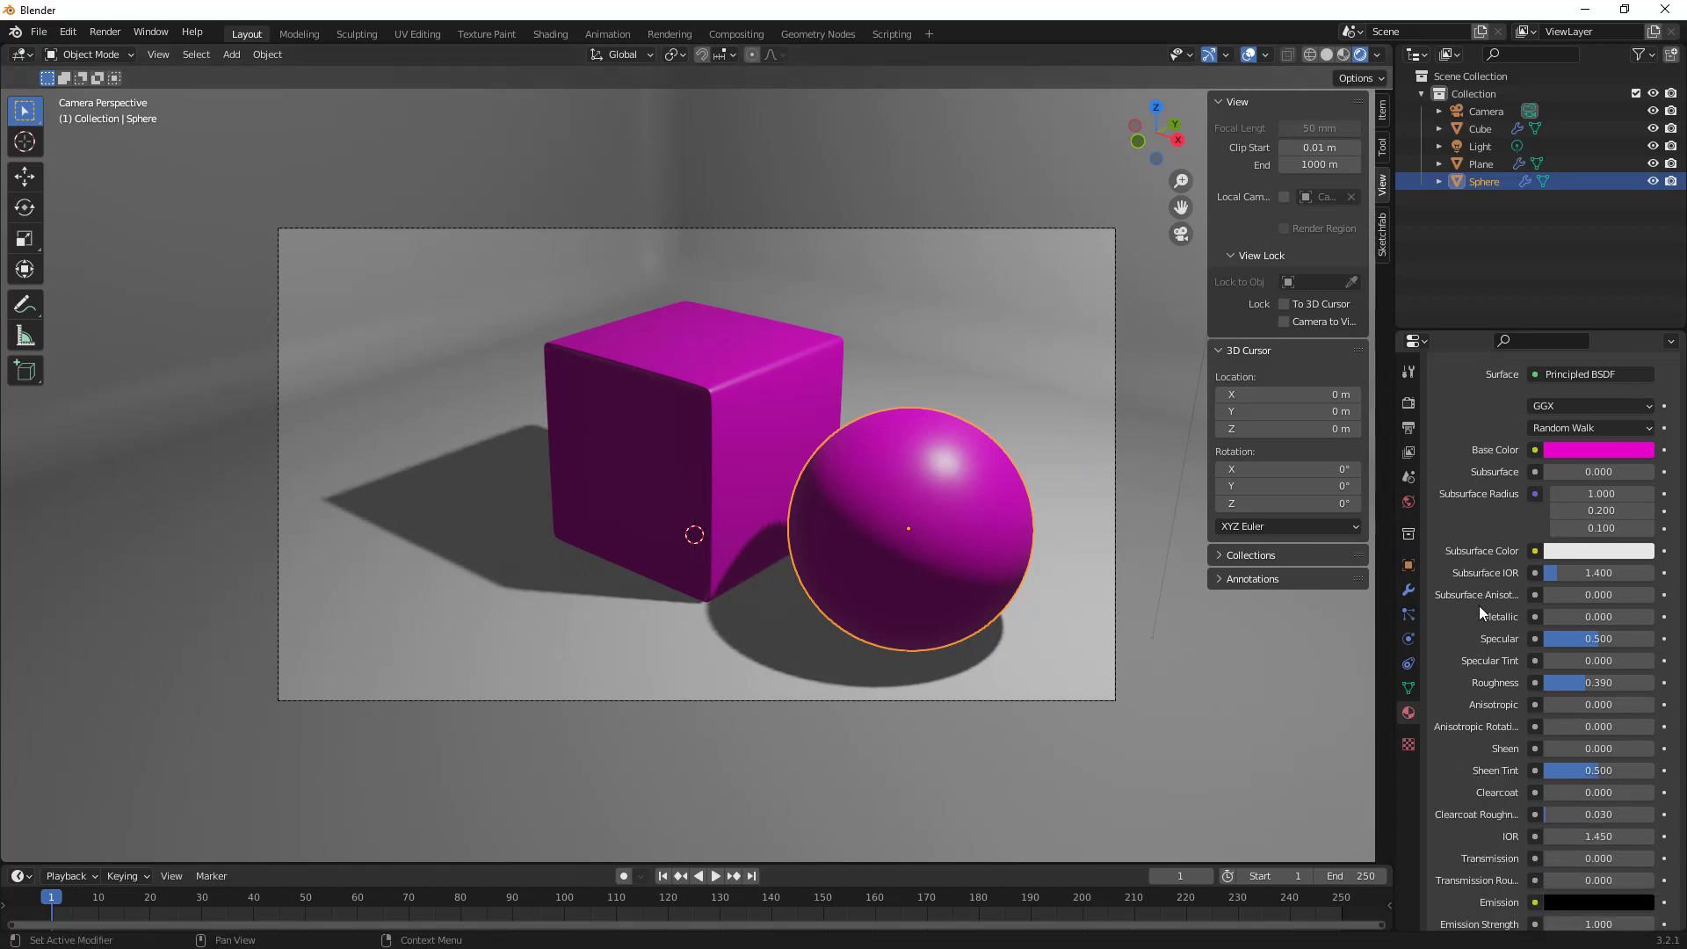
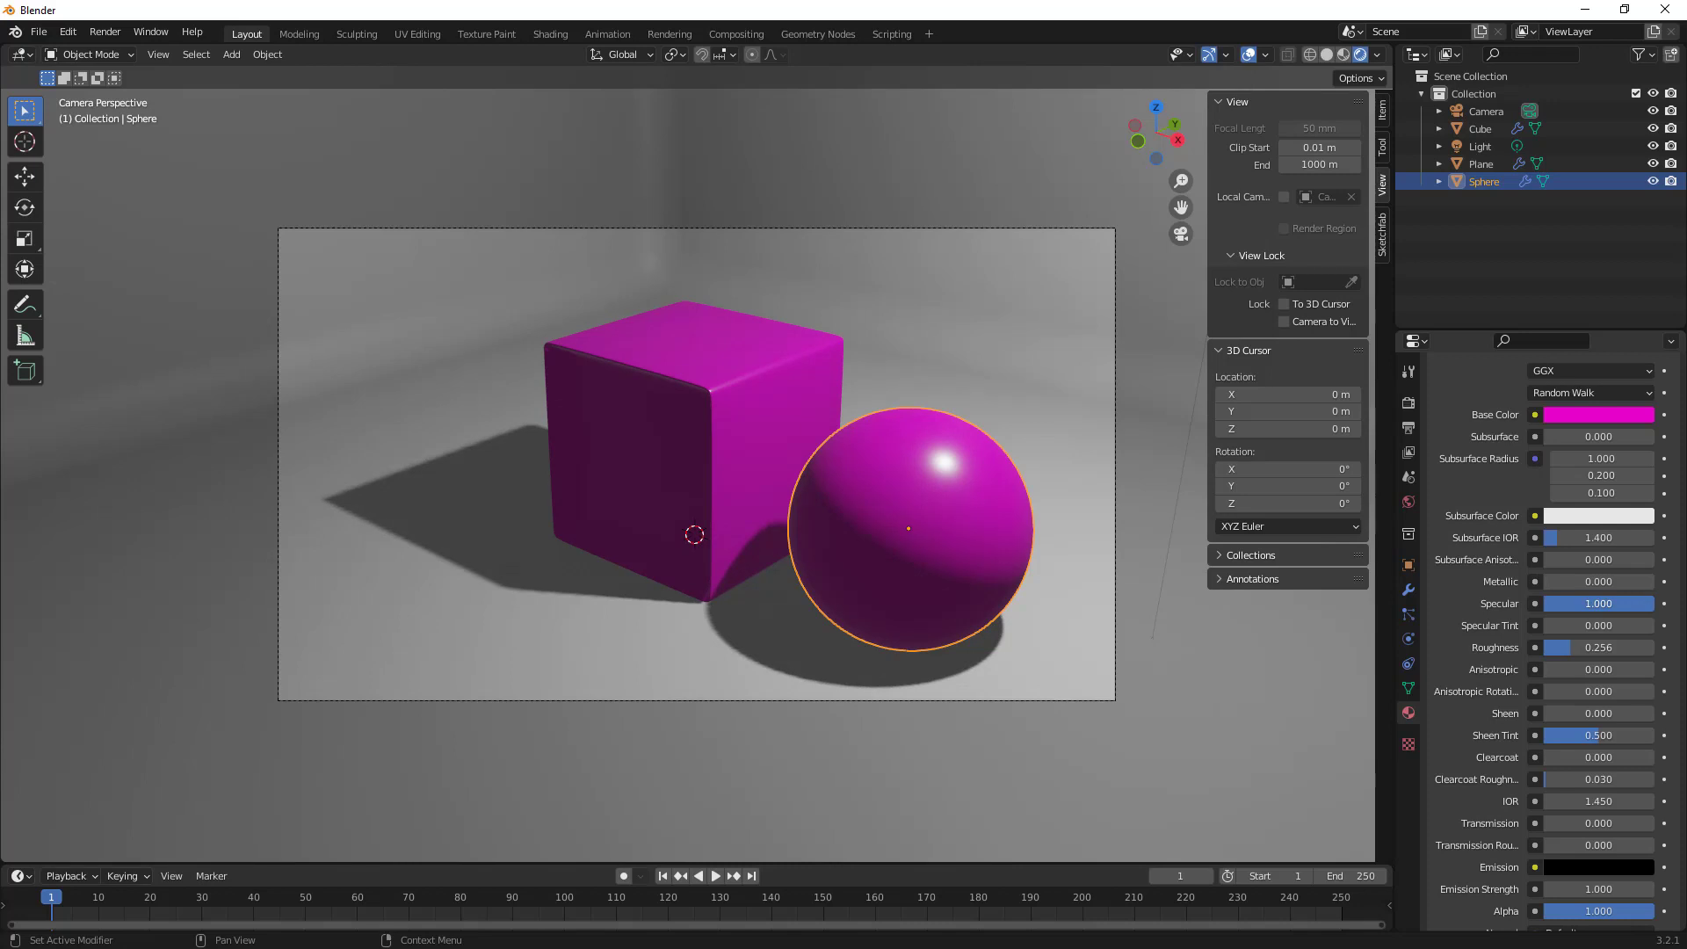
pyautogui.moveTo(1599, 604); pyautogui.dragTo(1657, 632)
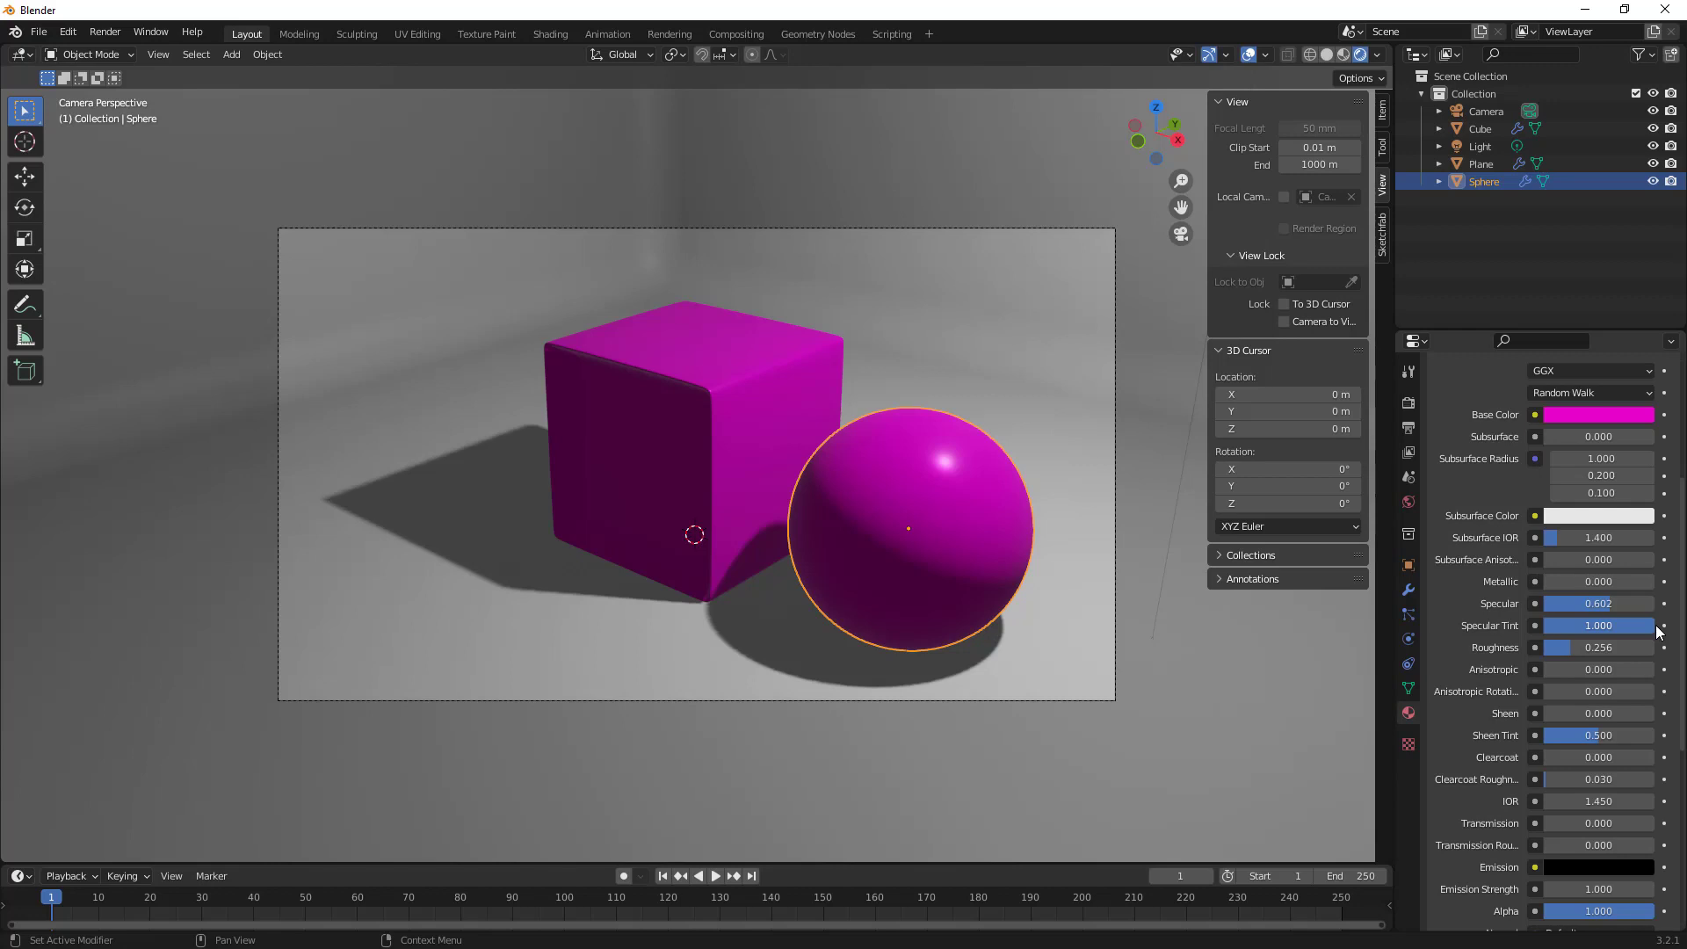
# Try the material at metallic 1.000 and return it to 0, setting specular to 1.000 and specular tint to 0.331.
pyautogui.scroll(5, 952, 466)
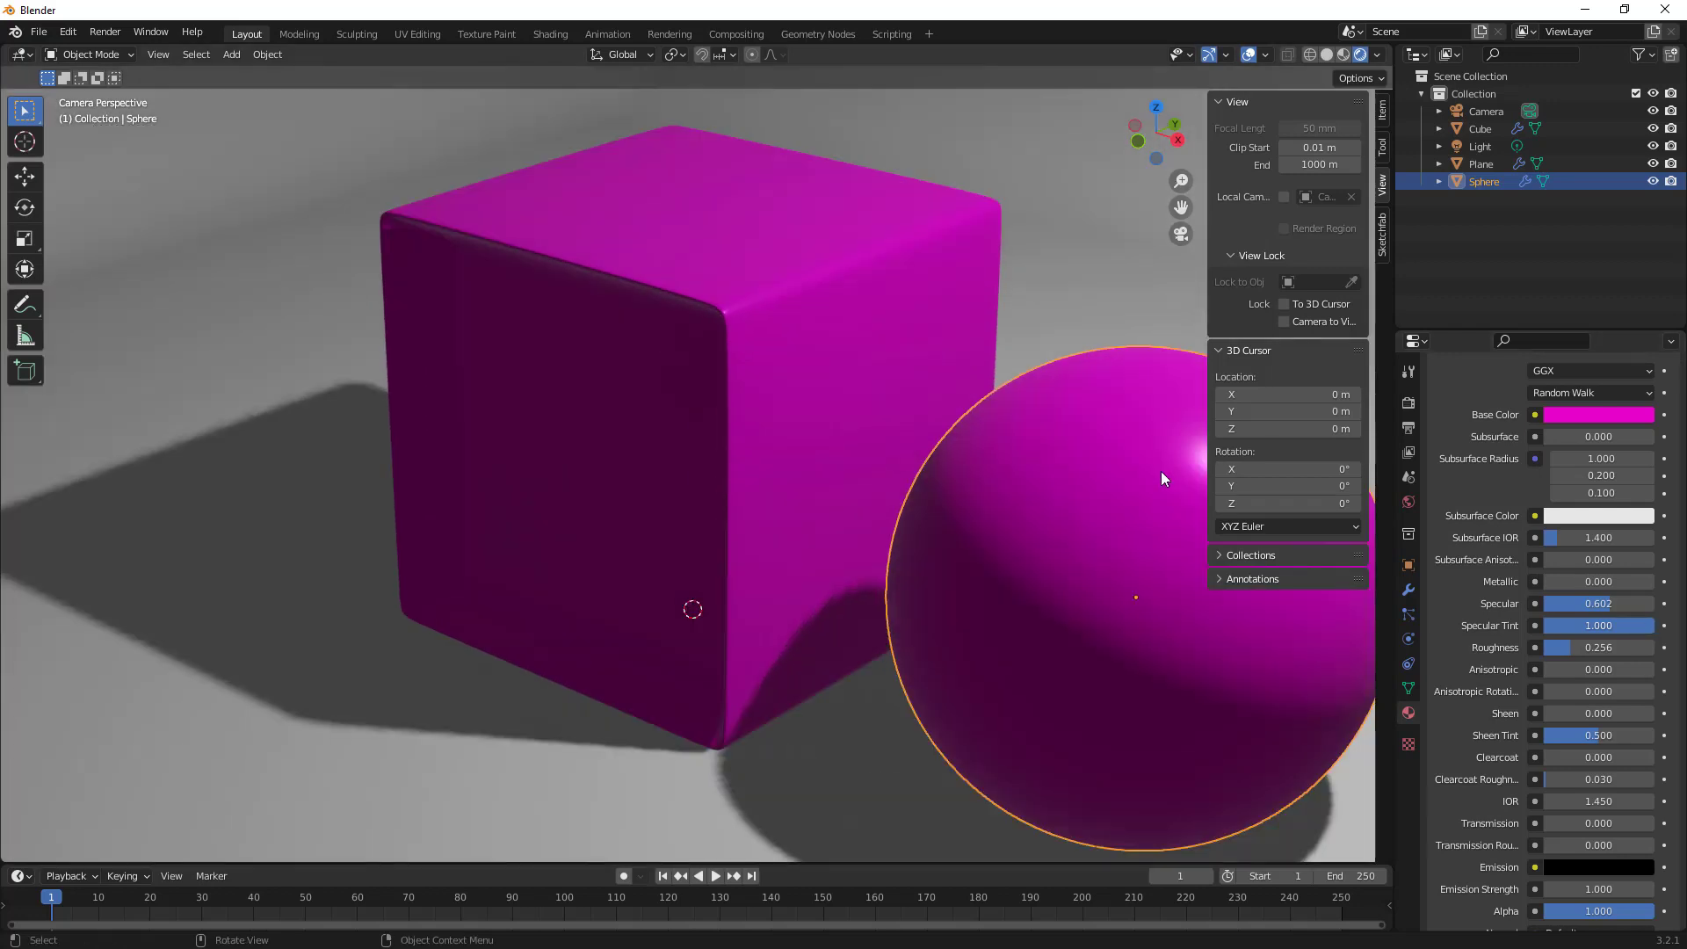
pyautogui.keyDown('shift'); pyautogui.moveTo(1133, 485); pyautogui.dragTo(829, 483, button='middle'); pyautogui.keyUp('shift')
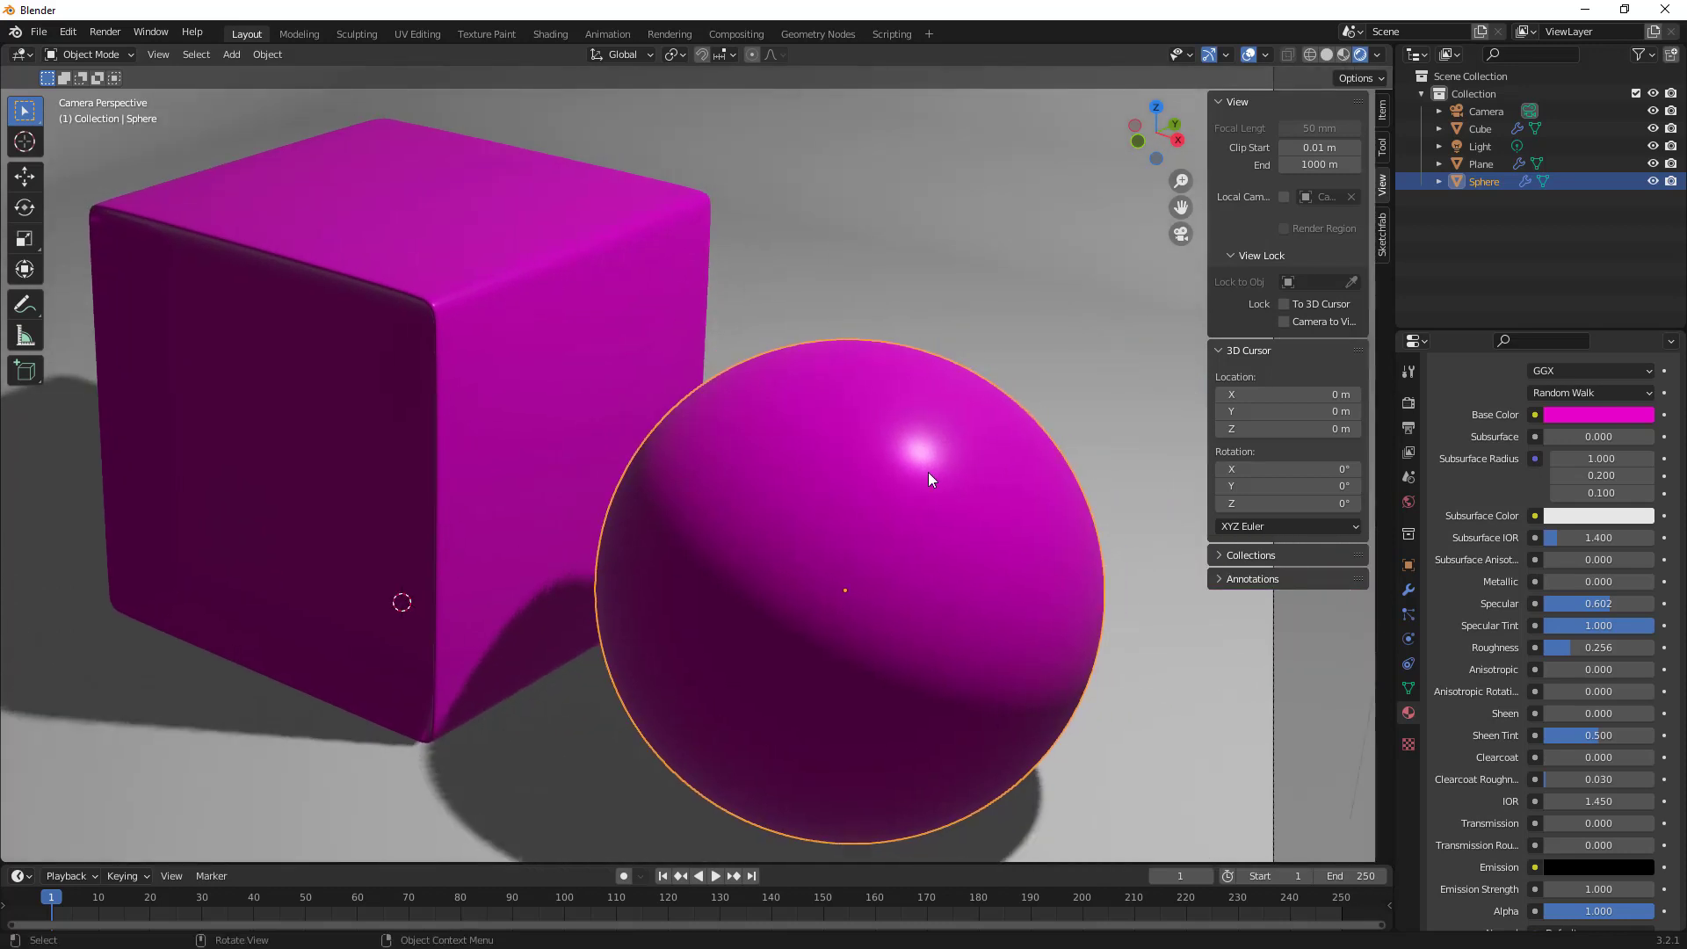
pyautogui.moveTo(1656, 629)
pyautogui.mouseDown()
pyautogui.moveTo(1546, 626)
pyautogui.moveTo(1655, 626)
pyautogui.mouseUp()
pyautogui.moveTo(1547, 582); pyautogui.dragTo(1658, 582)
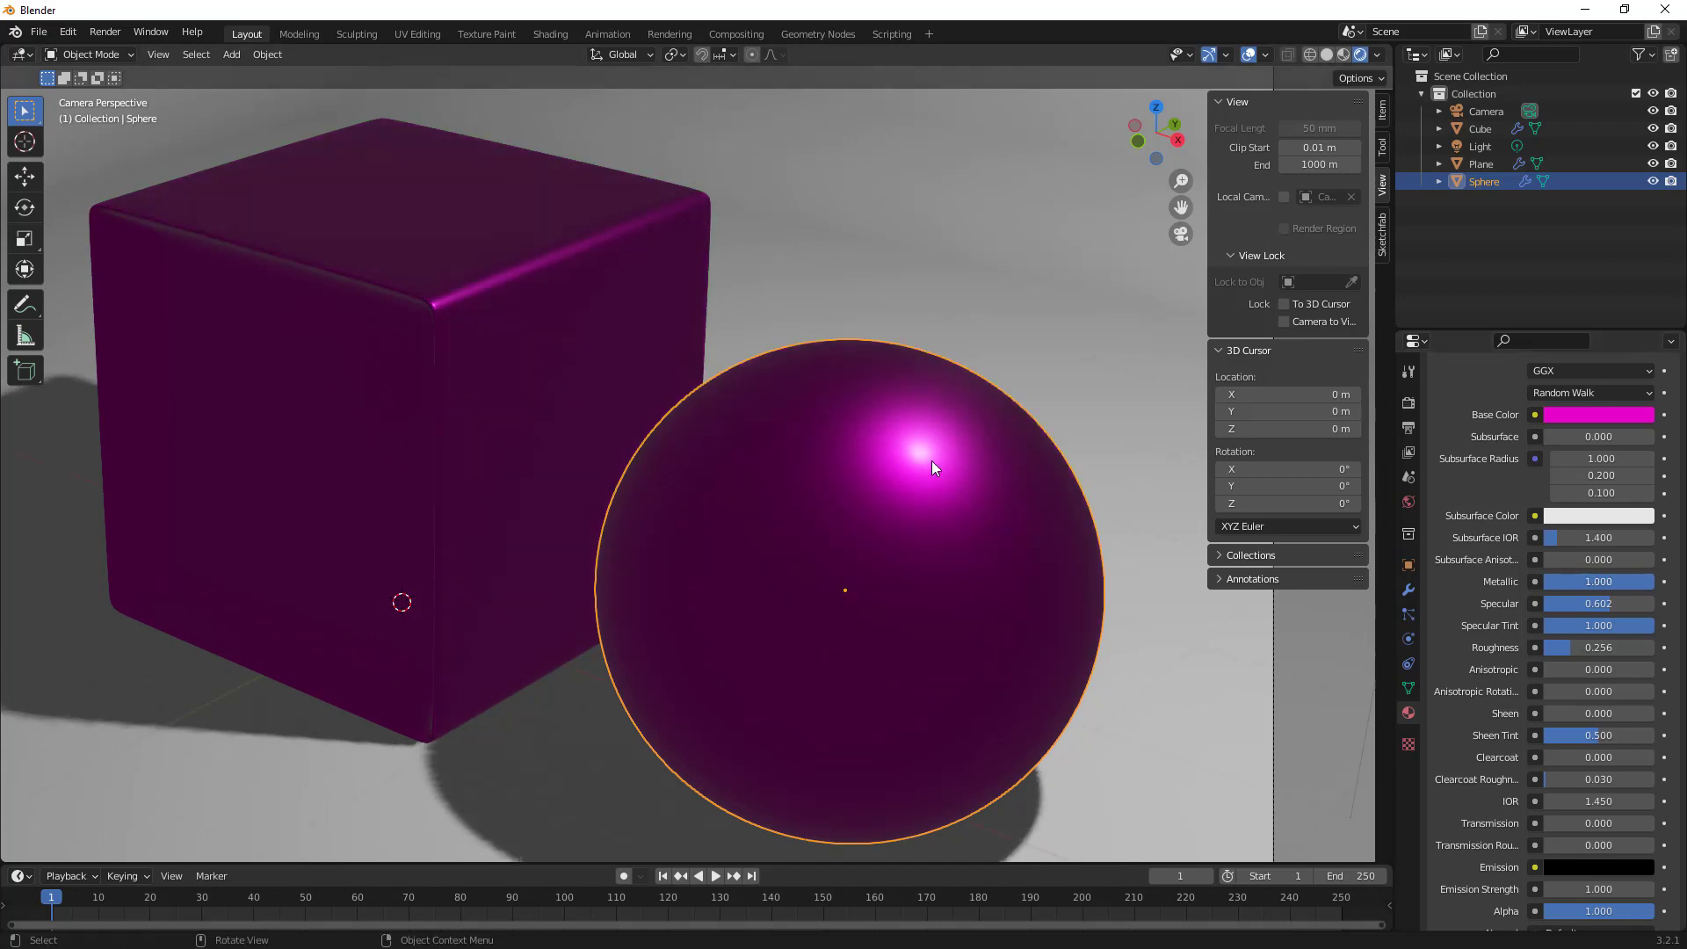
pyautogui.moveTo(1610, 603)
pyautogui.mouseDown()
pyautogui.moveTo(1561, 604)
pyautogui.moveTo(1655, 604)
pyautogui.moveTo(1619, 625)
pyautogui.moveTo(1549, 625)
pyautogui.moveTo(1613, 625)
pyautogui.moveTo(1581, 624)
pyautogui.mouseUp()
pyautogui.moveTo(1661, 582); pyautogui.dragTo(1545, 587)
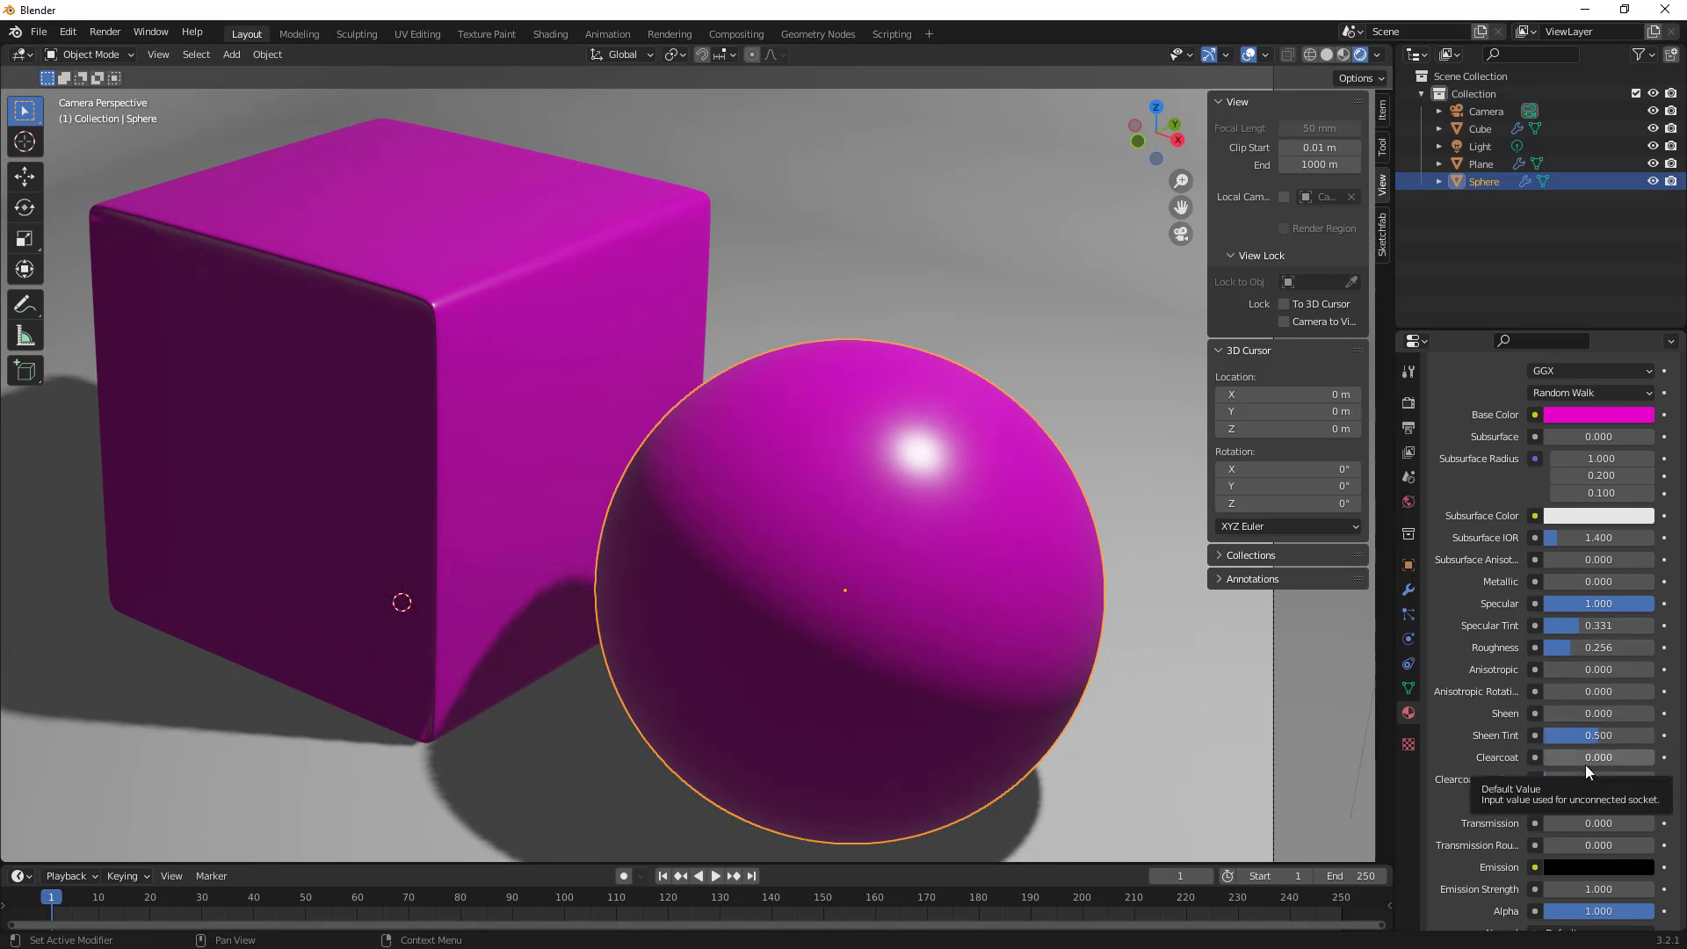
# Look through the material's remaining shader settings and check the sphere's highlight from outside the camera, returning to the camera view.
pyautogui.scroll(-1, 1479, 794)
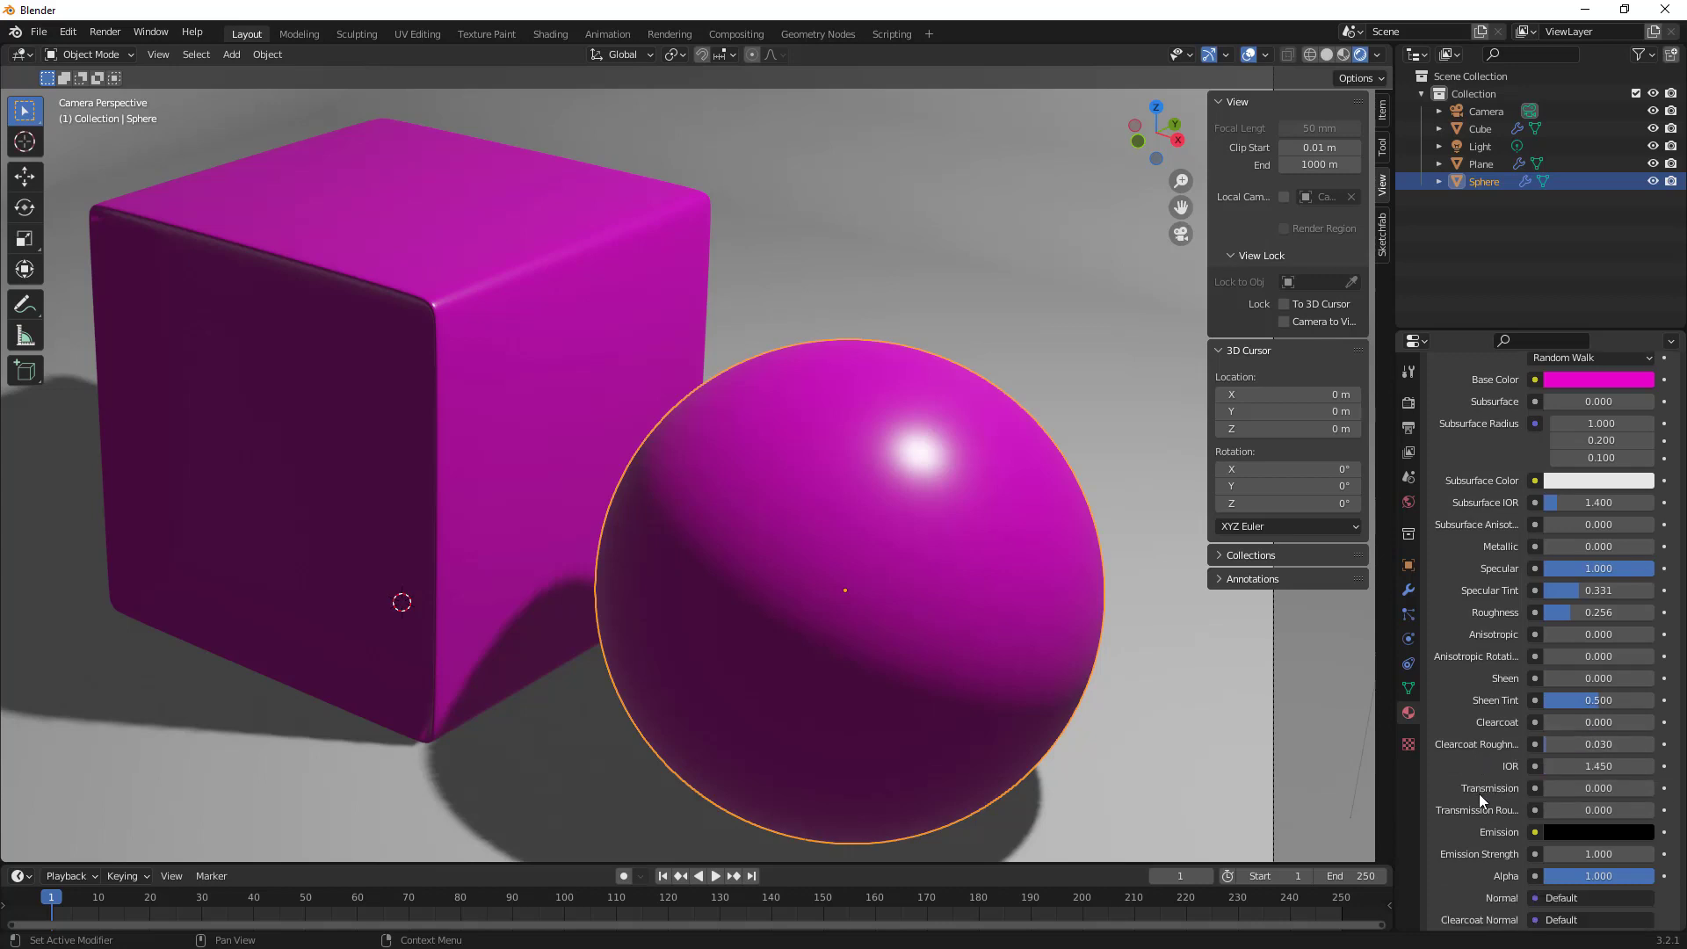
pyautogui.scroll(-1, 1596, 839)
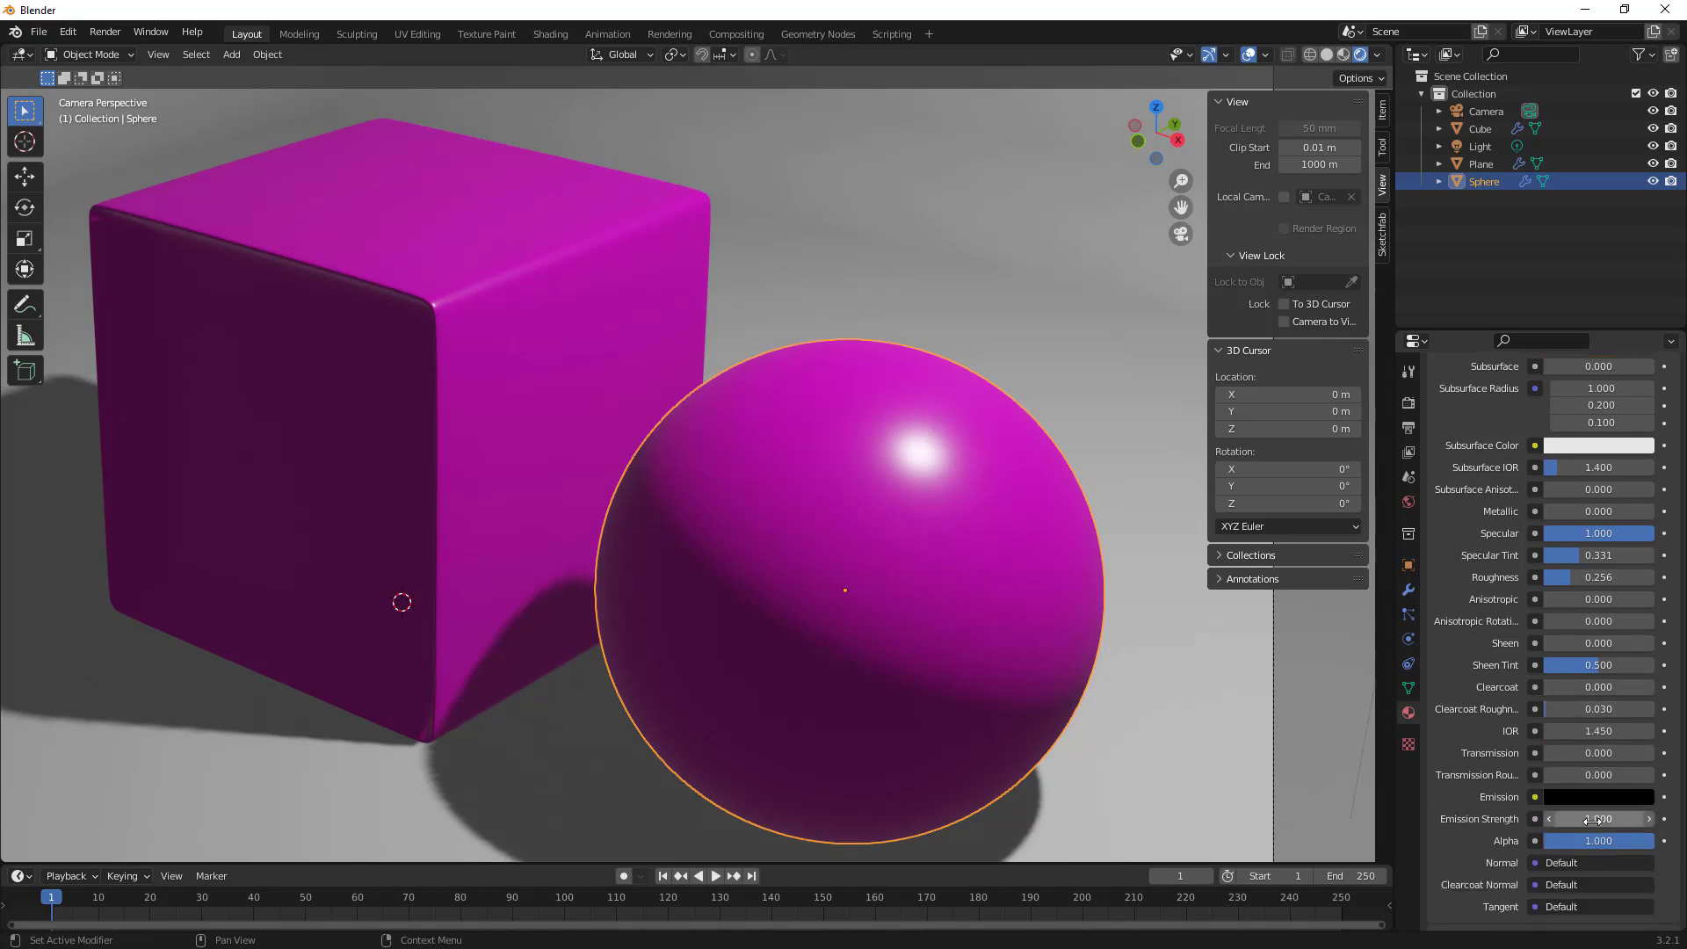
pyautogui.scroll(3, 1448, 666)
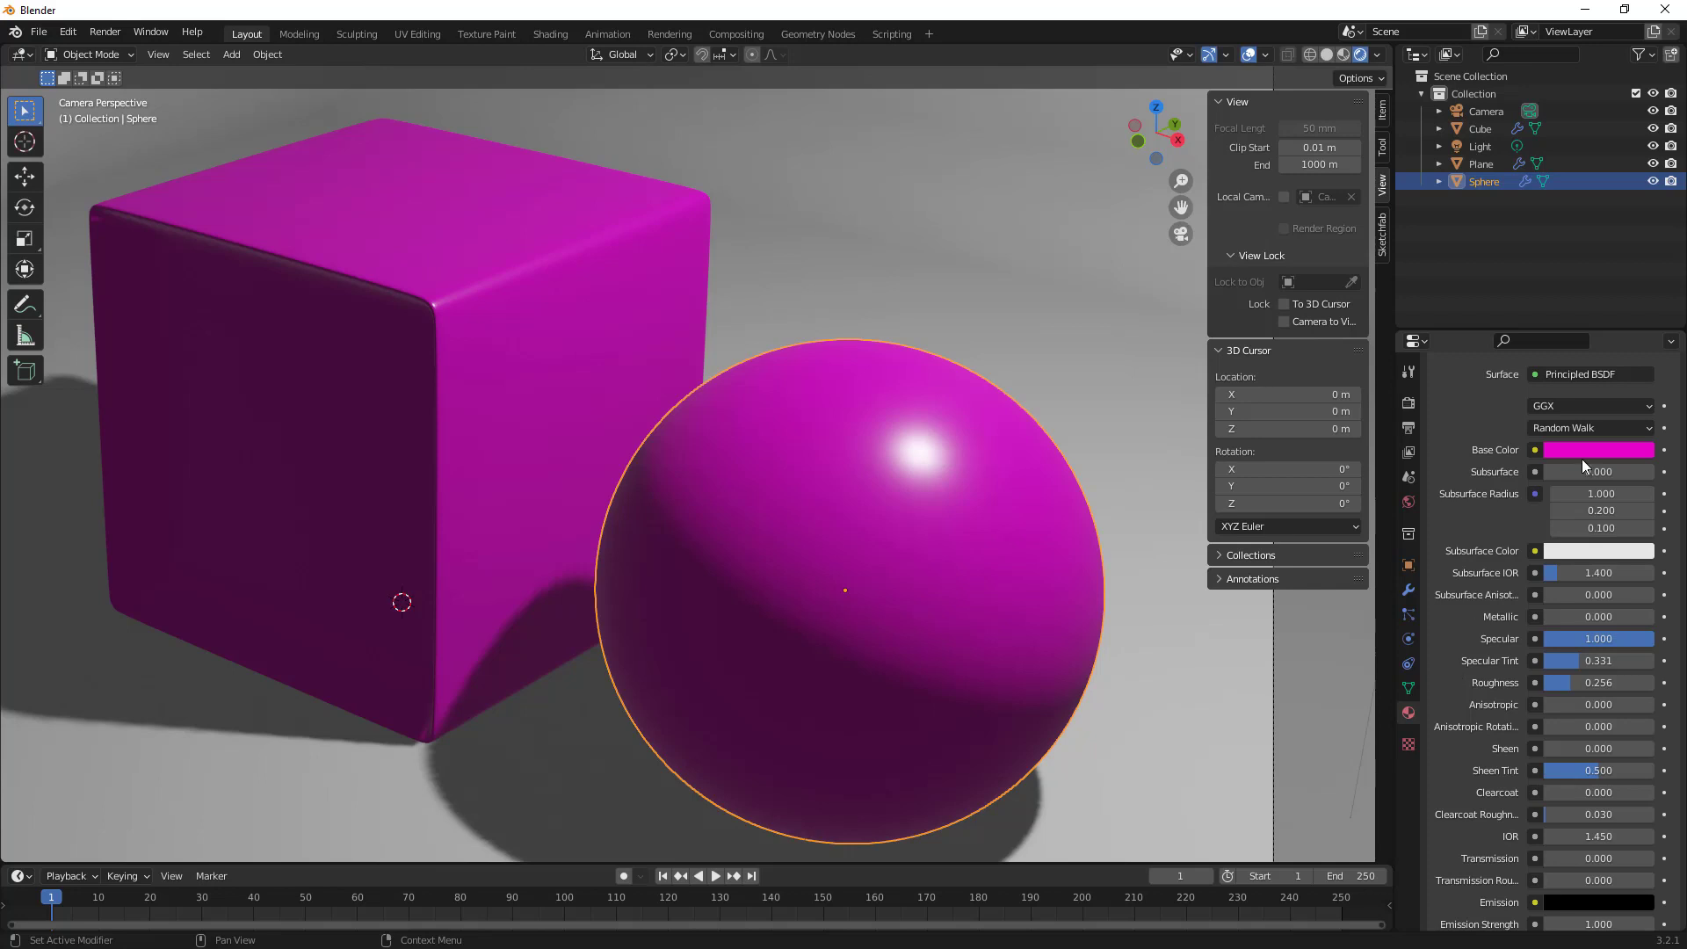
pyautogui.scroll(2, 1506, 456)
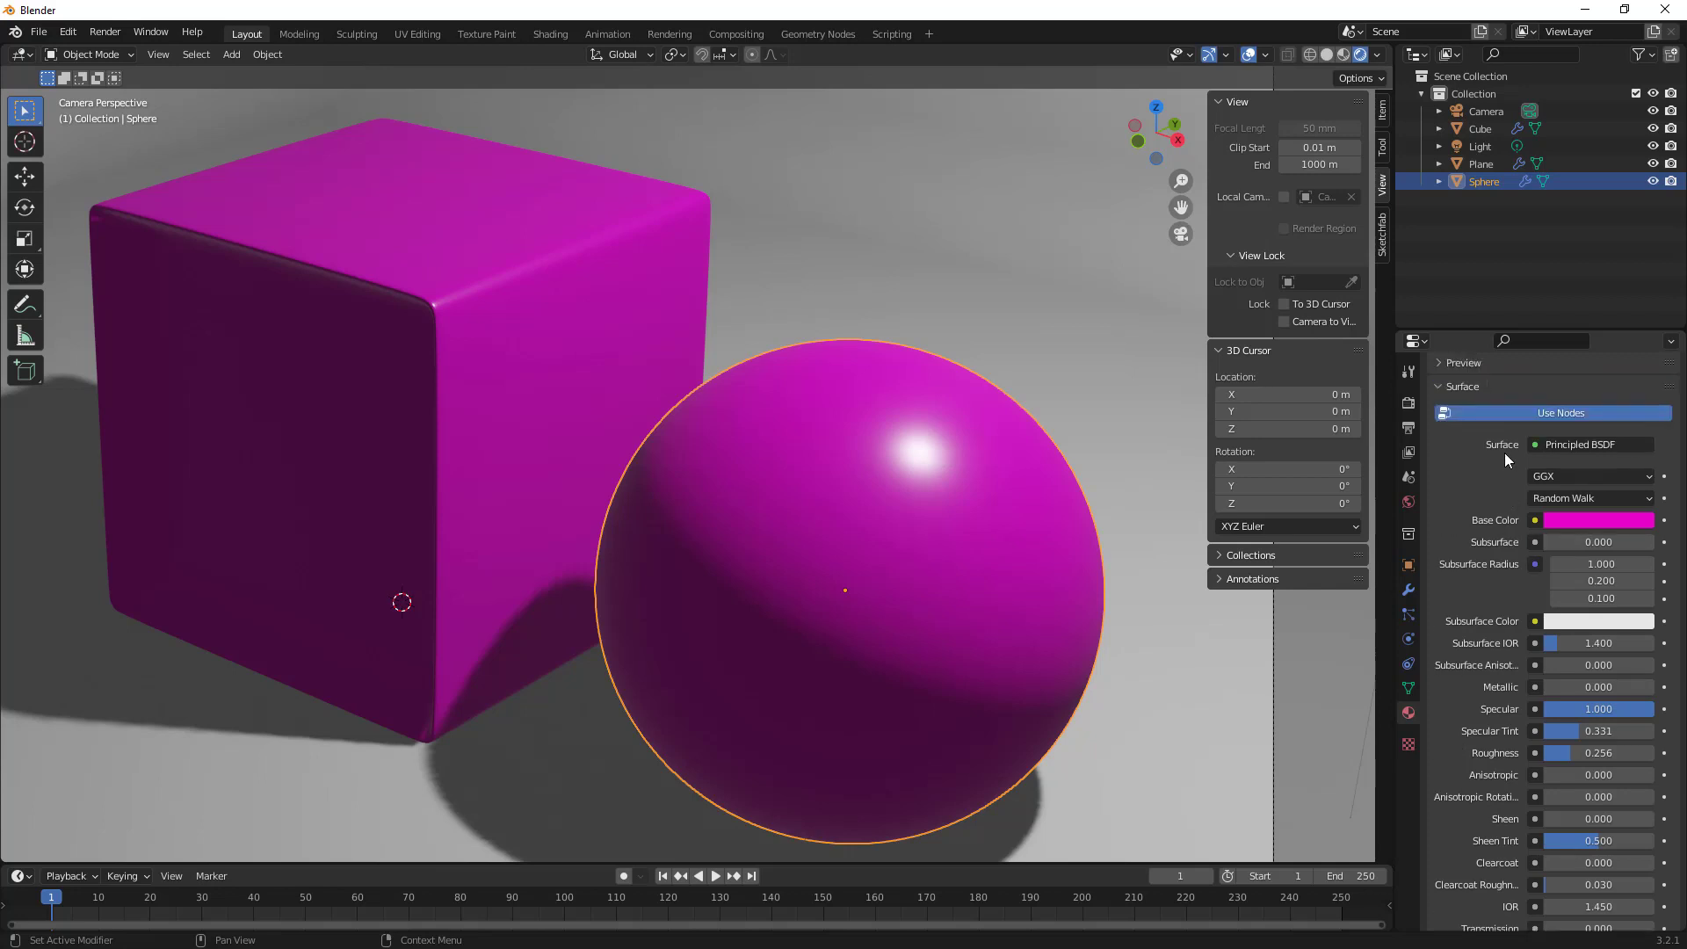
pyautogui.scroll(-5, 853, 522)
pyautogui.moveTo(853, 523); pyautogui.dragTo(855, 525, button='middle')
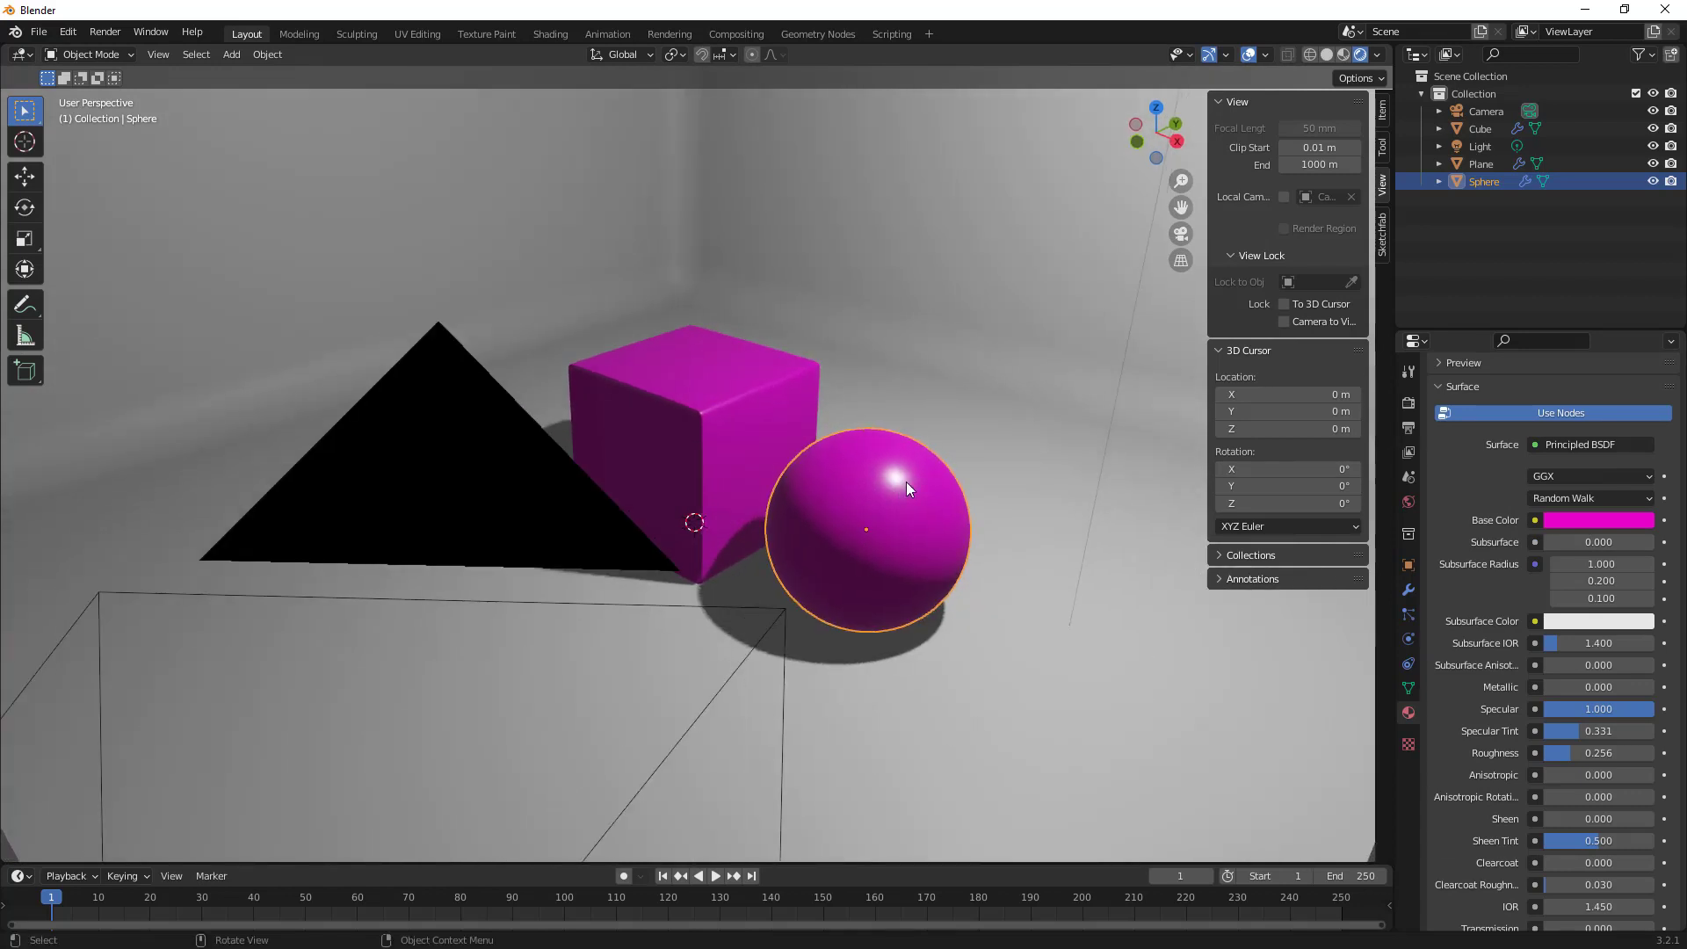
pyautogui.press('KP_0')
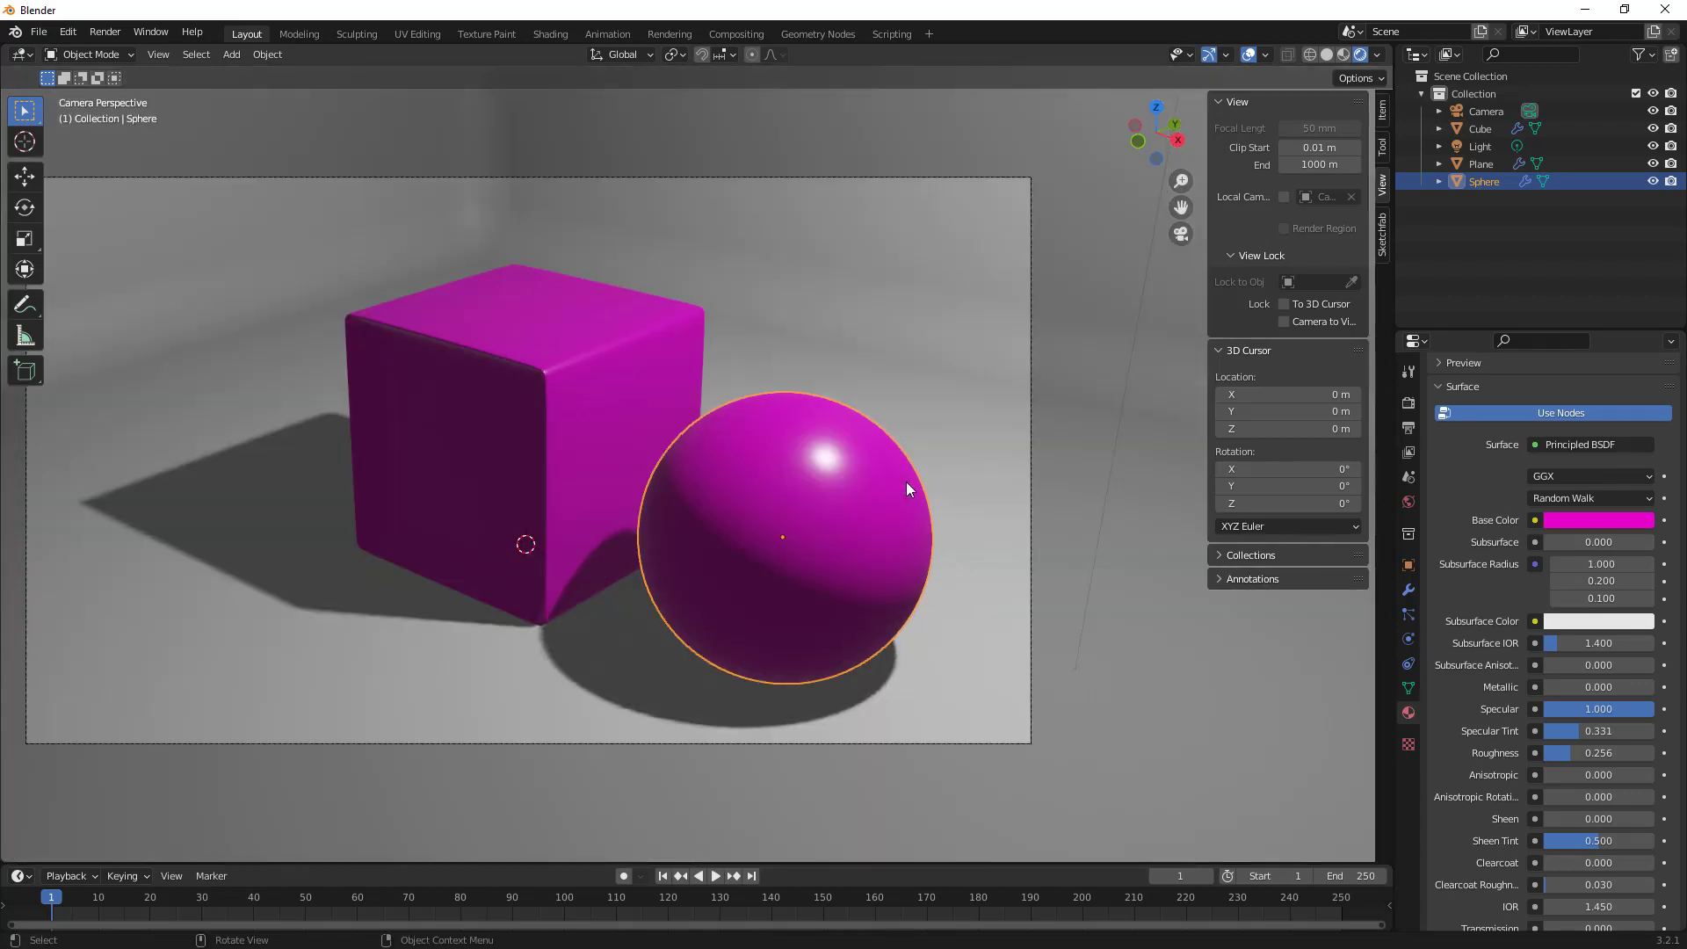
# Select the point light and move it along global negative Y until it lights the cube's recessed face.
pyautogui.click(1479, 145)
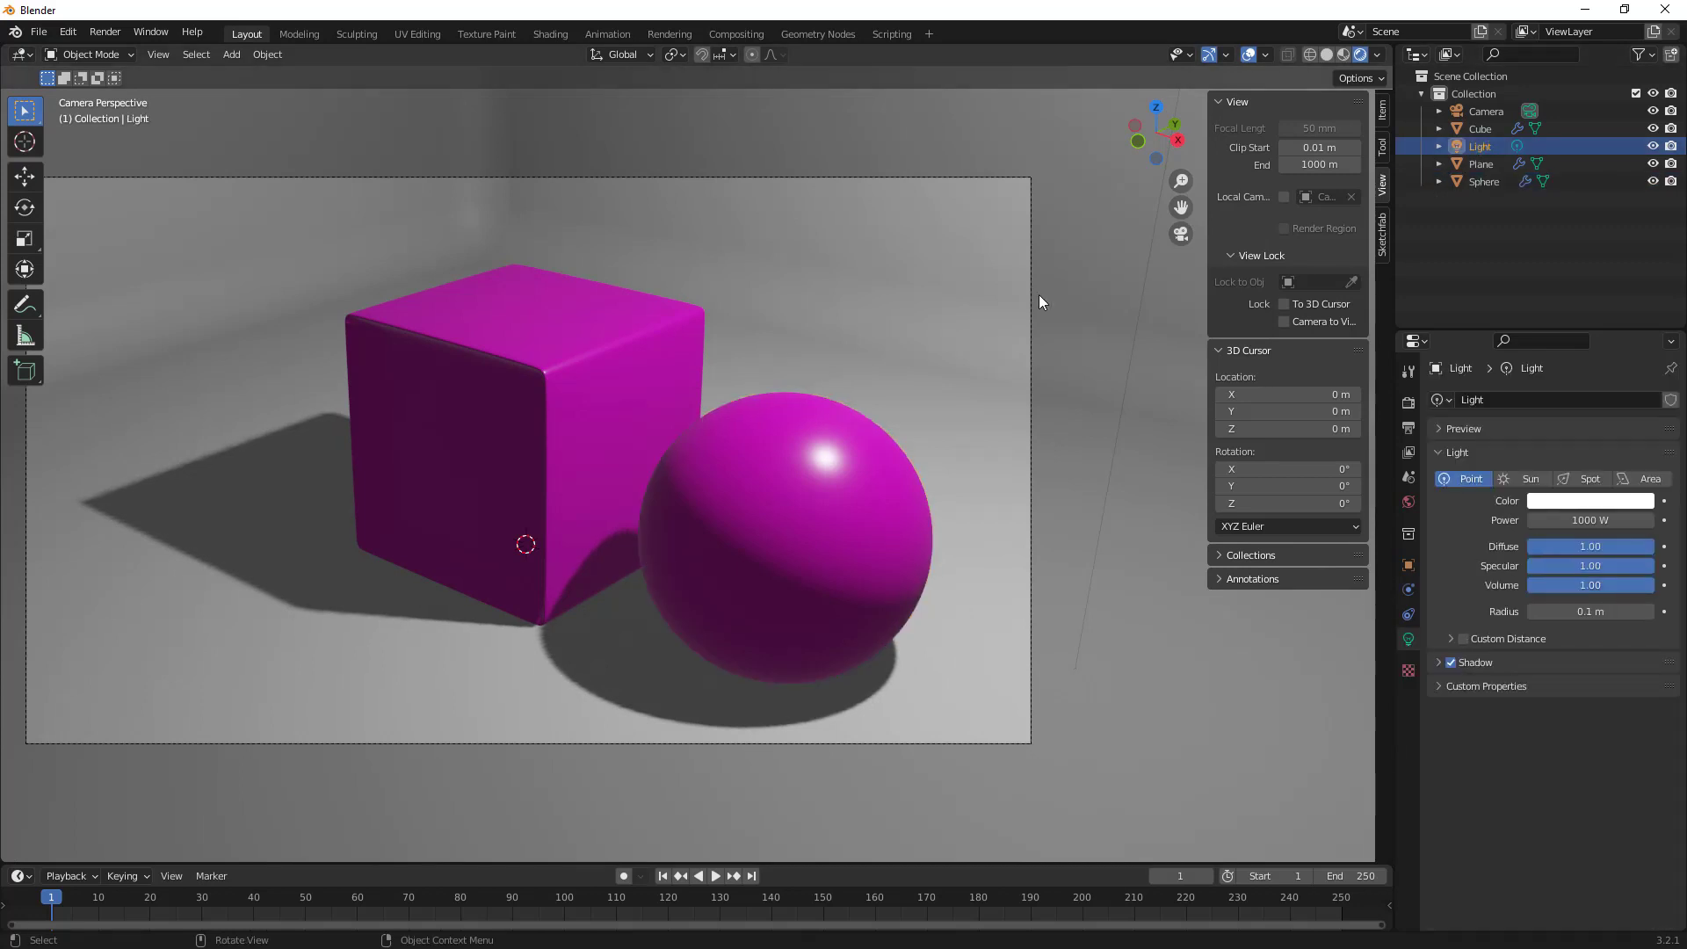
pyautogui.press('g')
pyautogui.press('y')
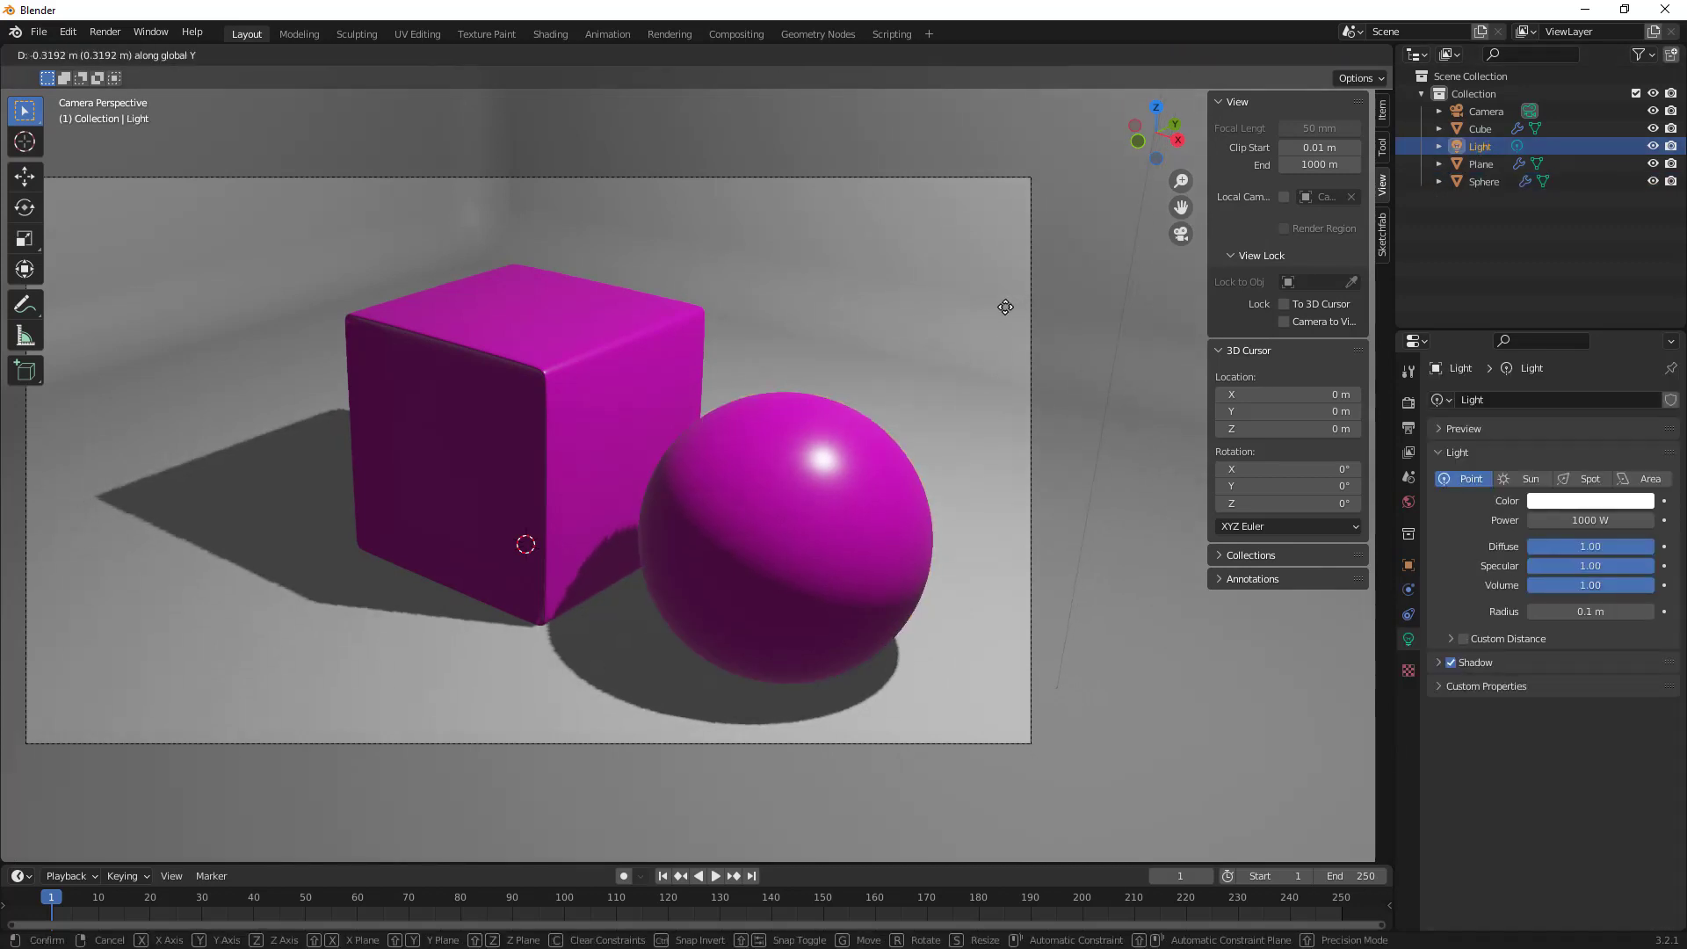
pyautogui.click(698, 404)
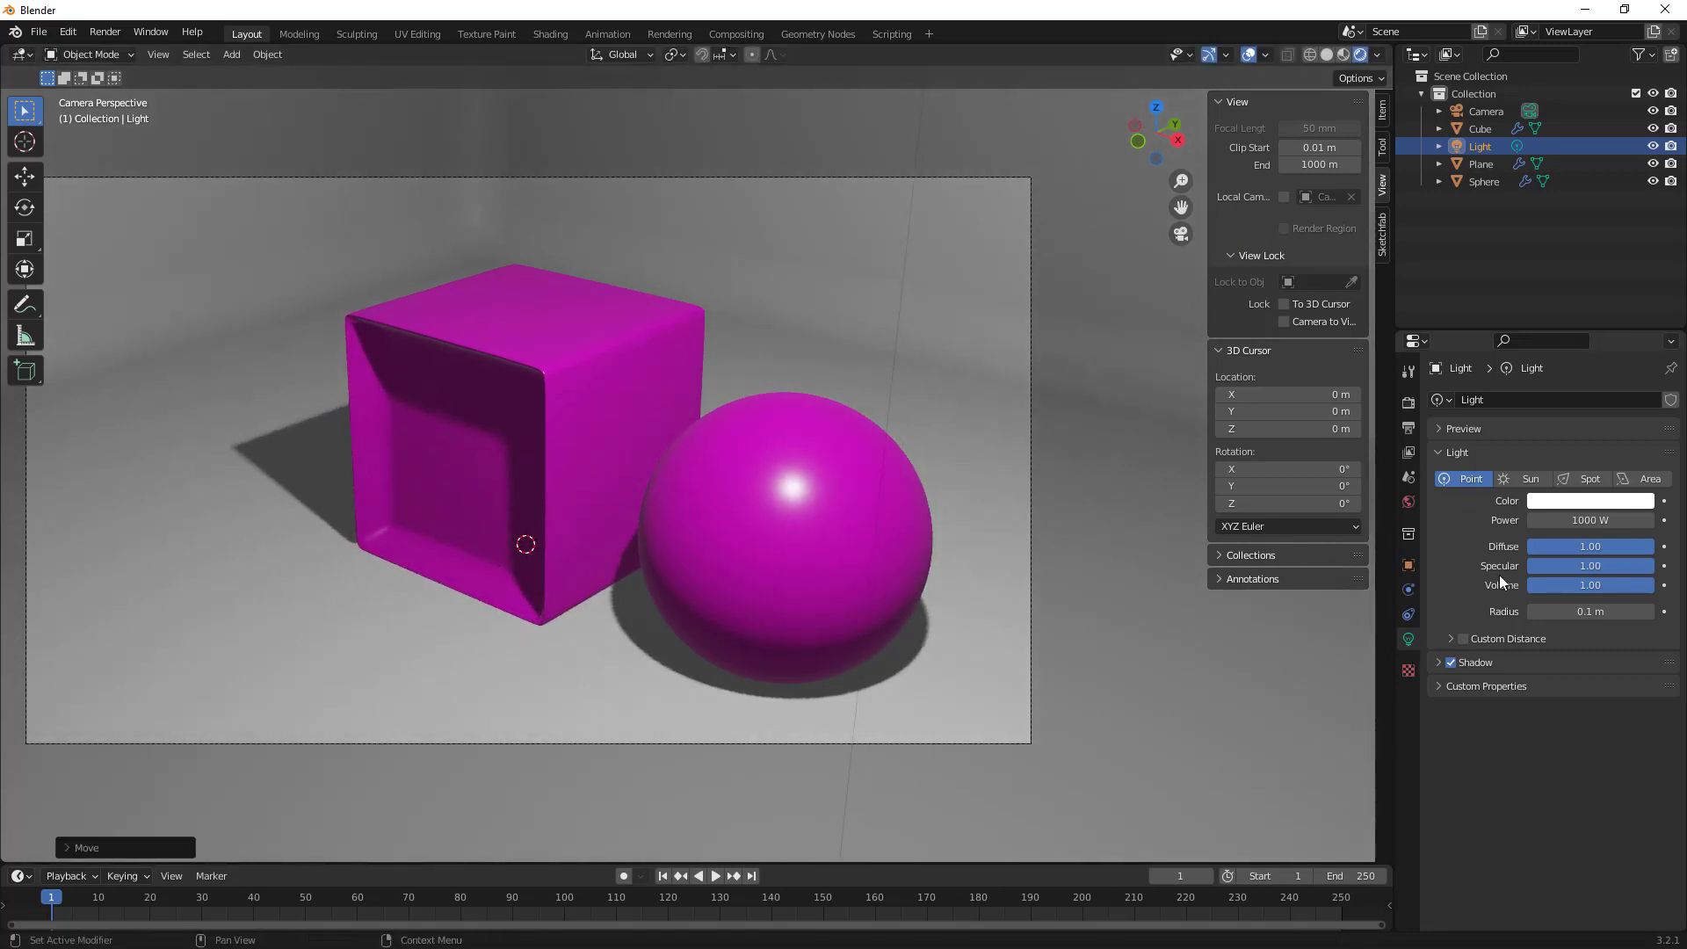
# Set the point light's power to 1010.7 W and its radius to 1.3 m for softer shadows.
pyautogui.moveTo(1572, 524); pyautogui.dragTo(1585, 524)
pyautogui.moveTo(1572, 611); pyautogui.dragTo(1653, 612)
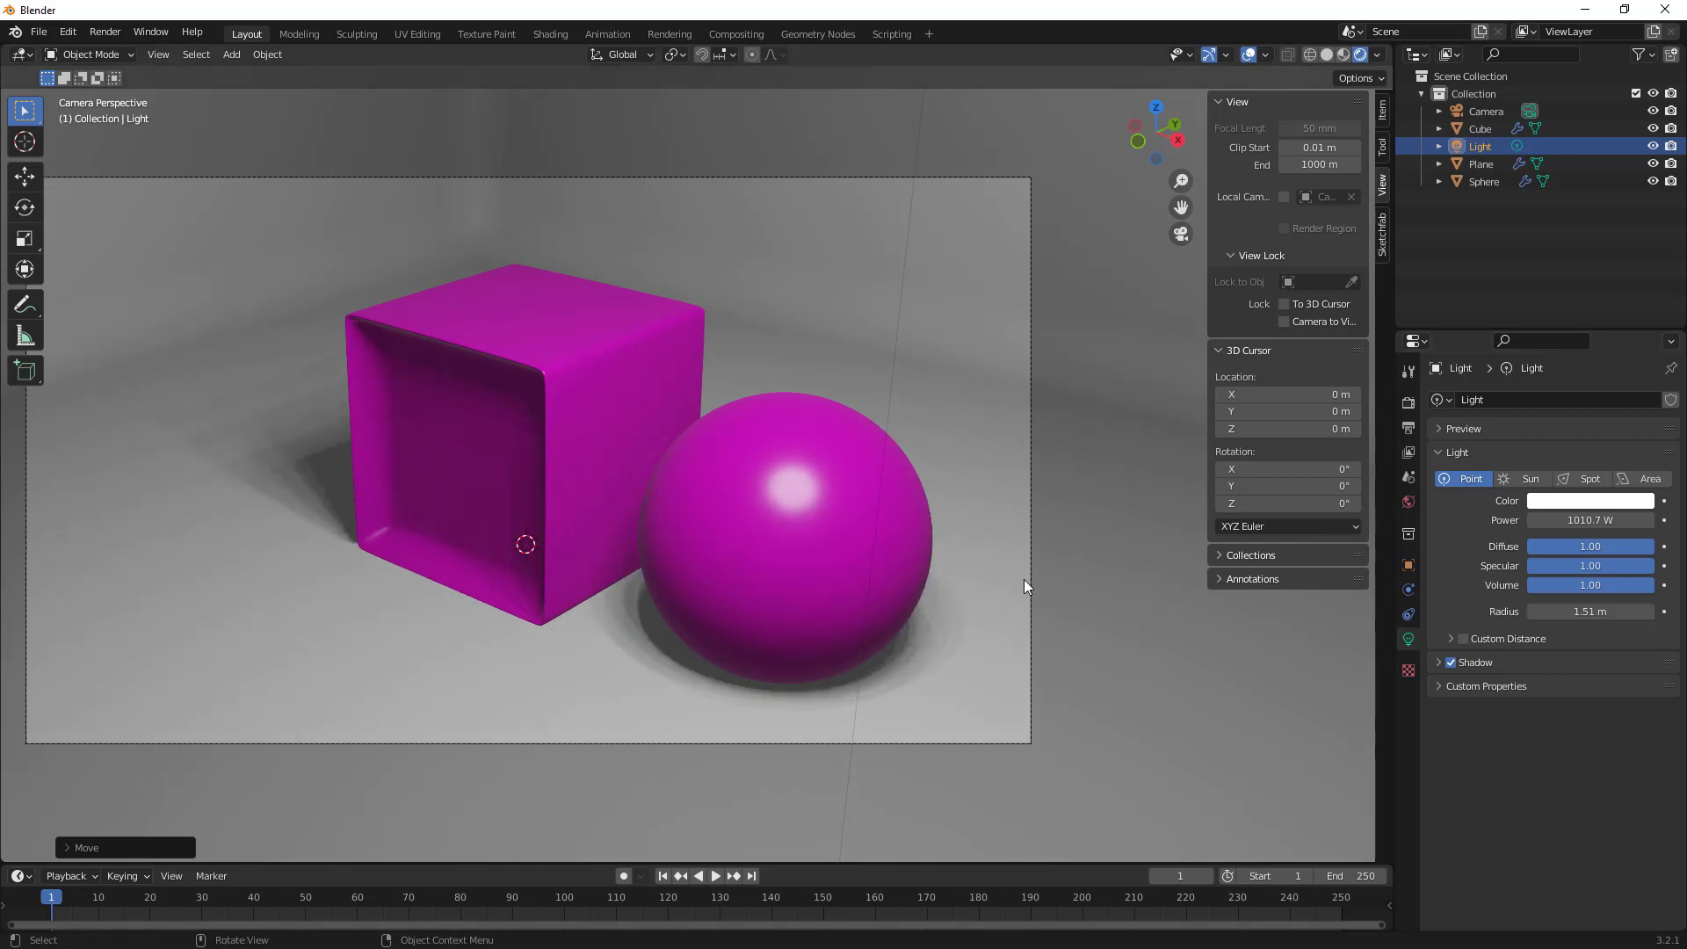
pyautogui.moveTo(1529, 611); pyautogui.dragTo(1503, 611)
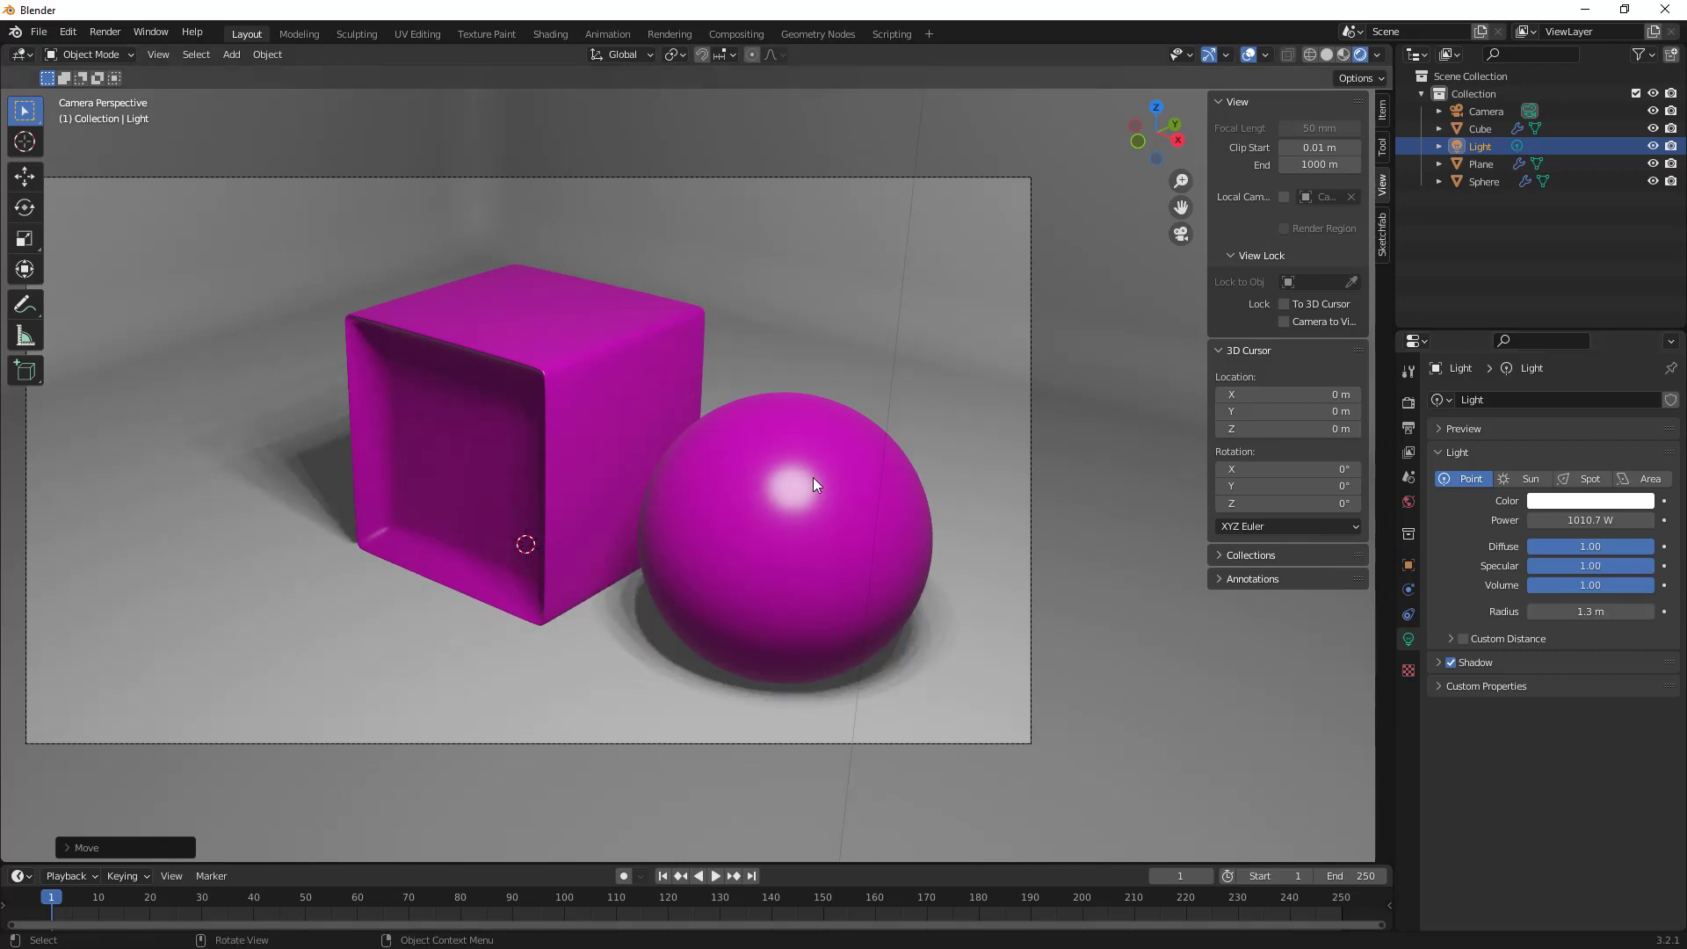
# Add a Sun light to the scene.
pyautogui.hotkey('shift', 'a')
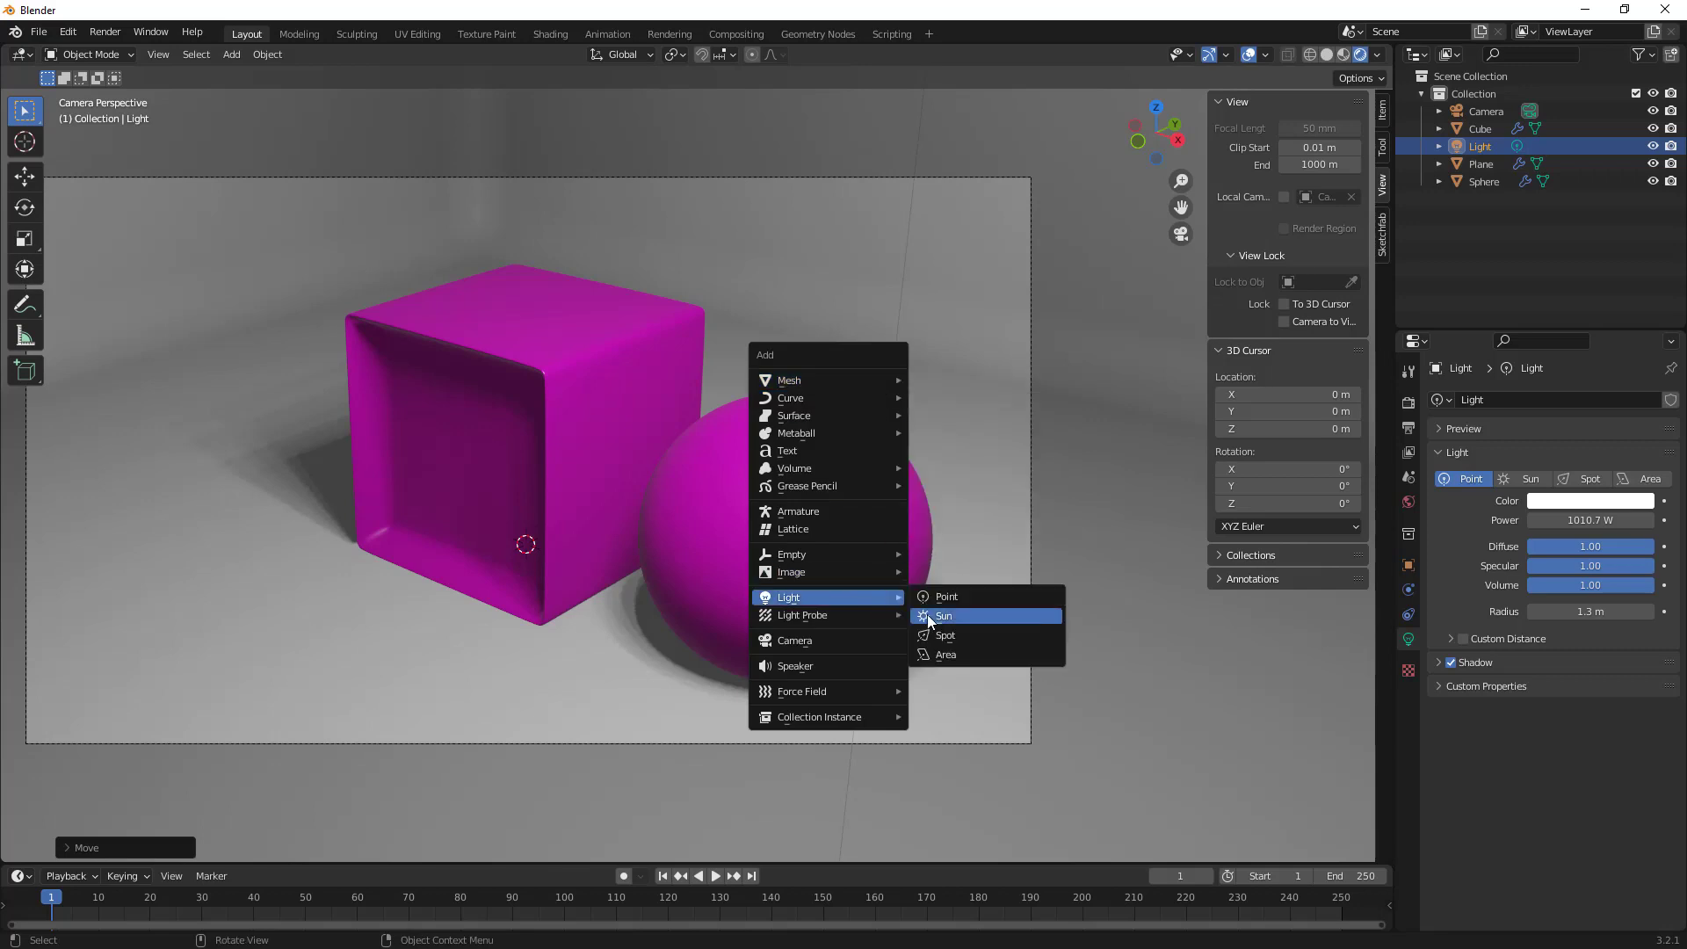
pyautogui.click(927, 614)
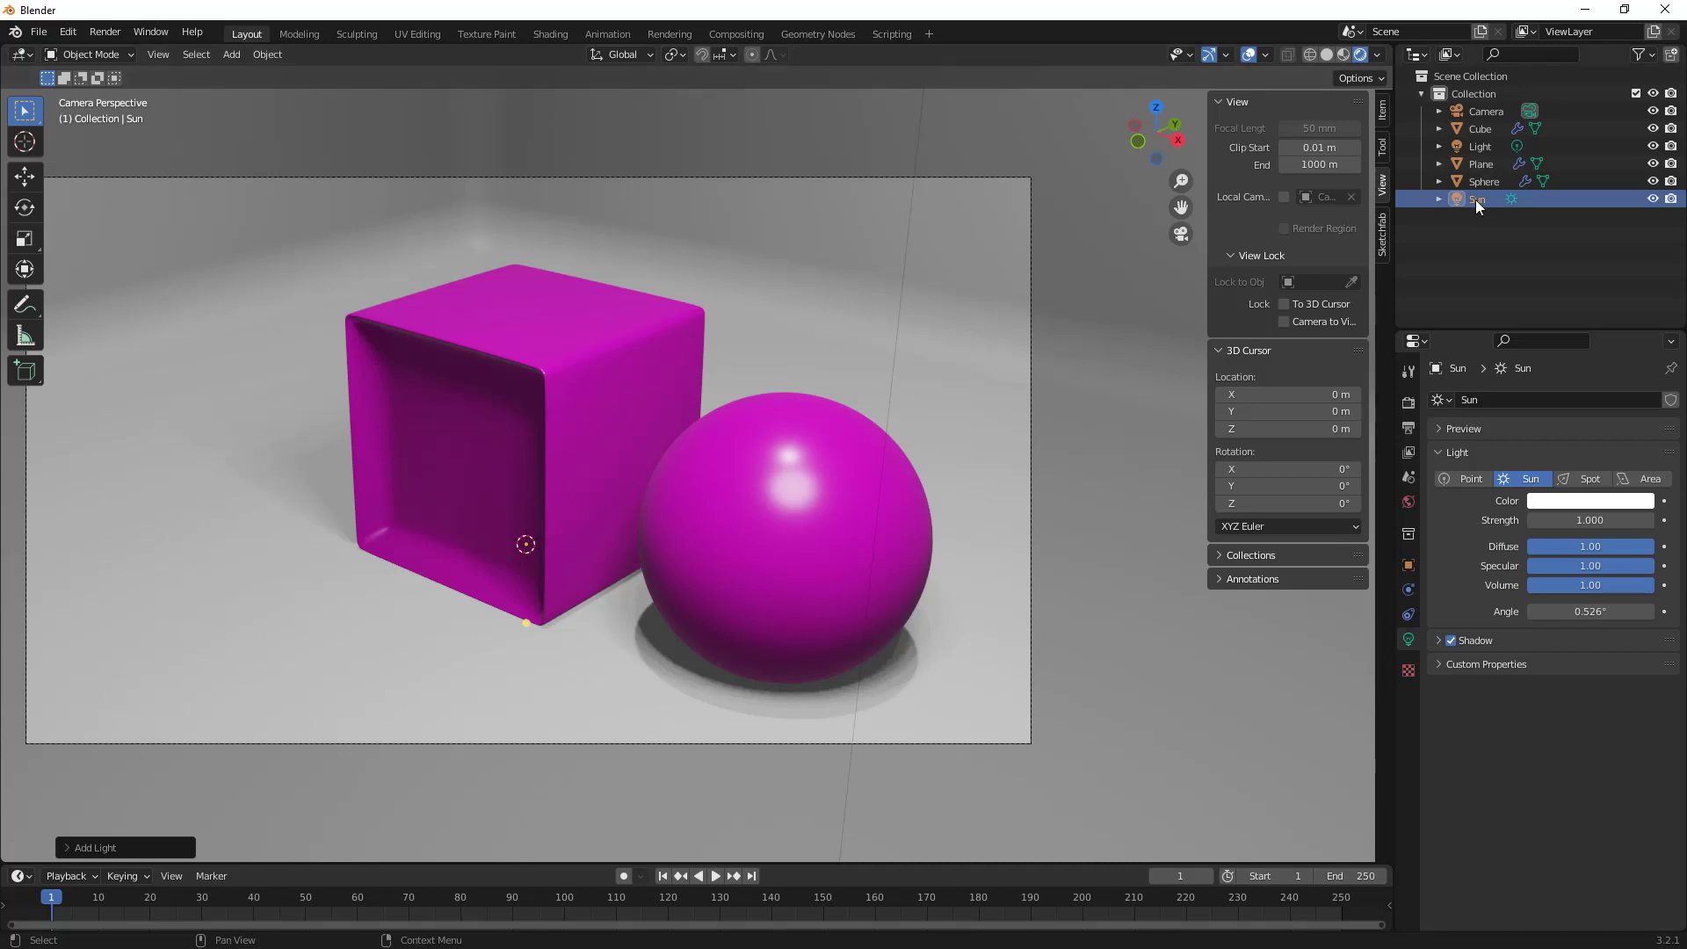
# Delete the Sun light and add an Area light to the scene instead.
pyautogui.press('Delete')
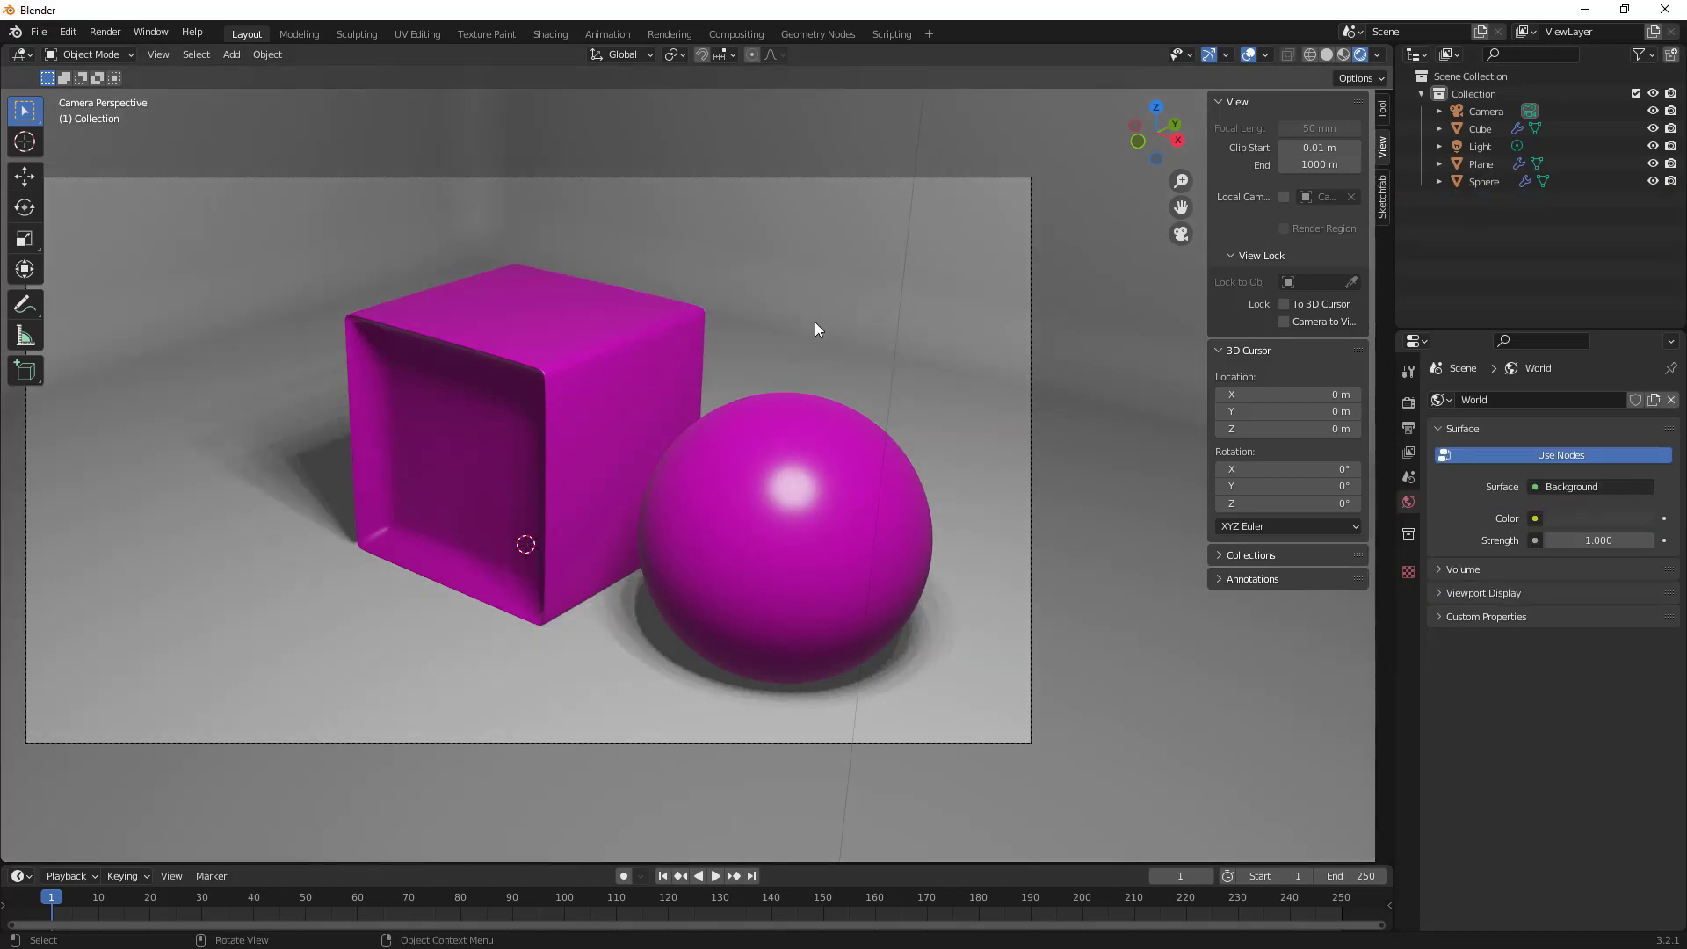
pyautogui.hotkey('shift', 'a')
pyautogui.moveTo(814, 329)
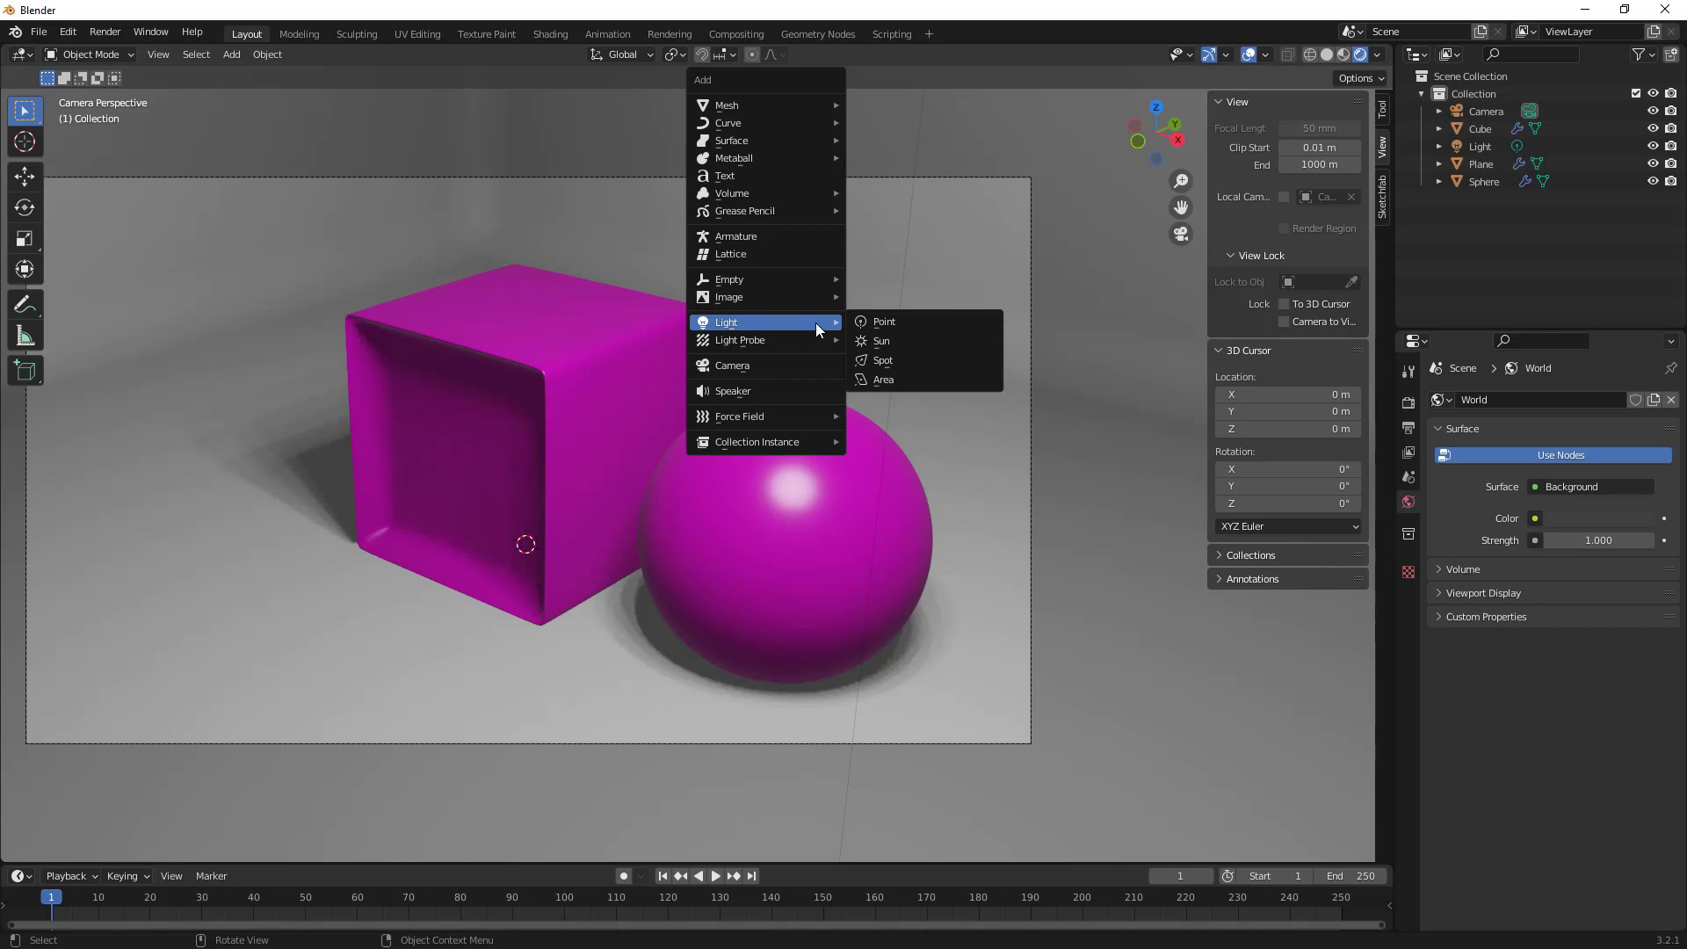
pyautogui.click(877, 377)
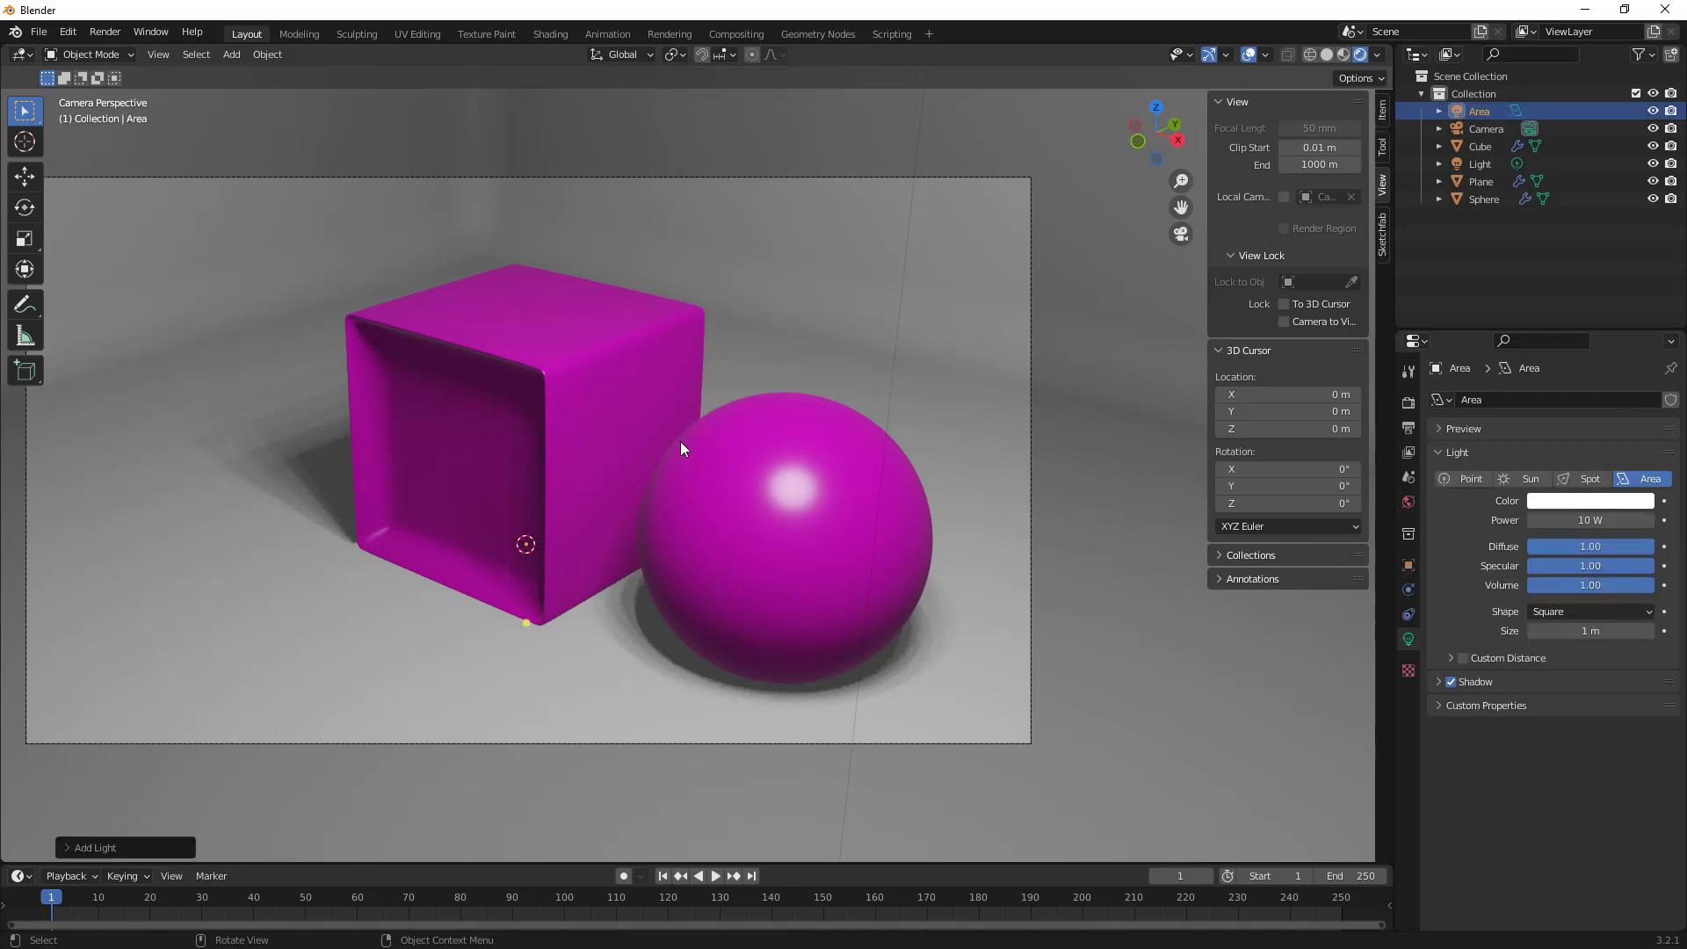
# Raise the area light above the cube along global Z and tilt it about the global X axis.
pyautogui.press('g')
pyautogui.press('z')
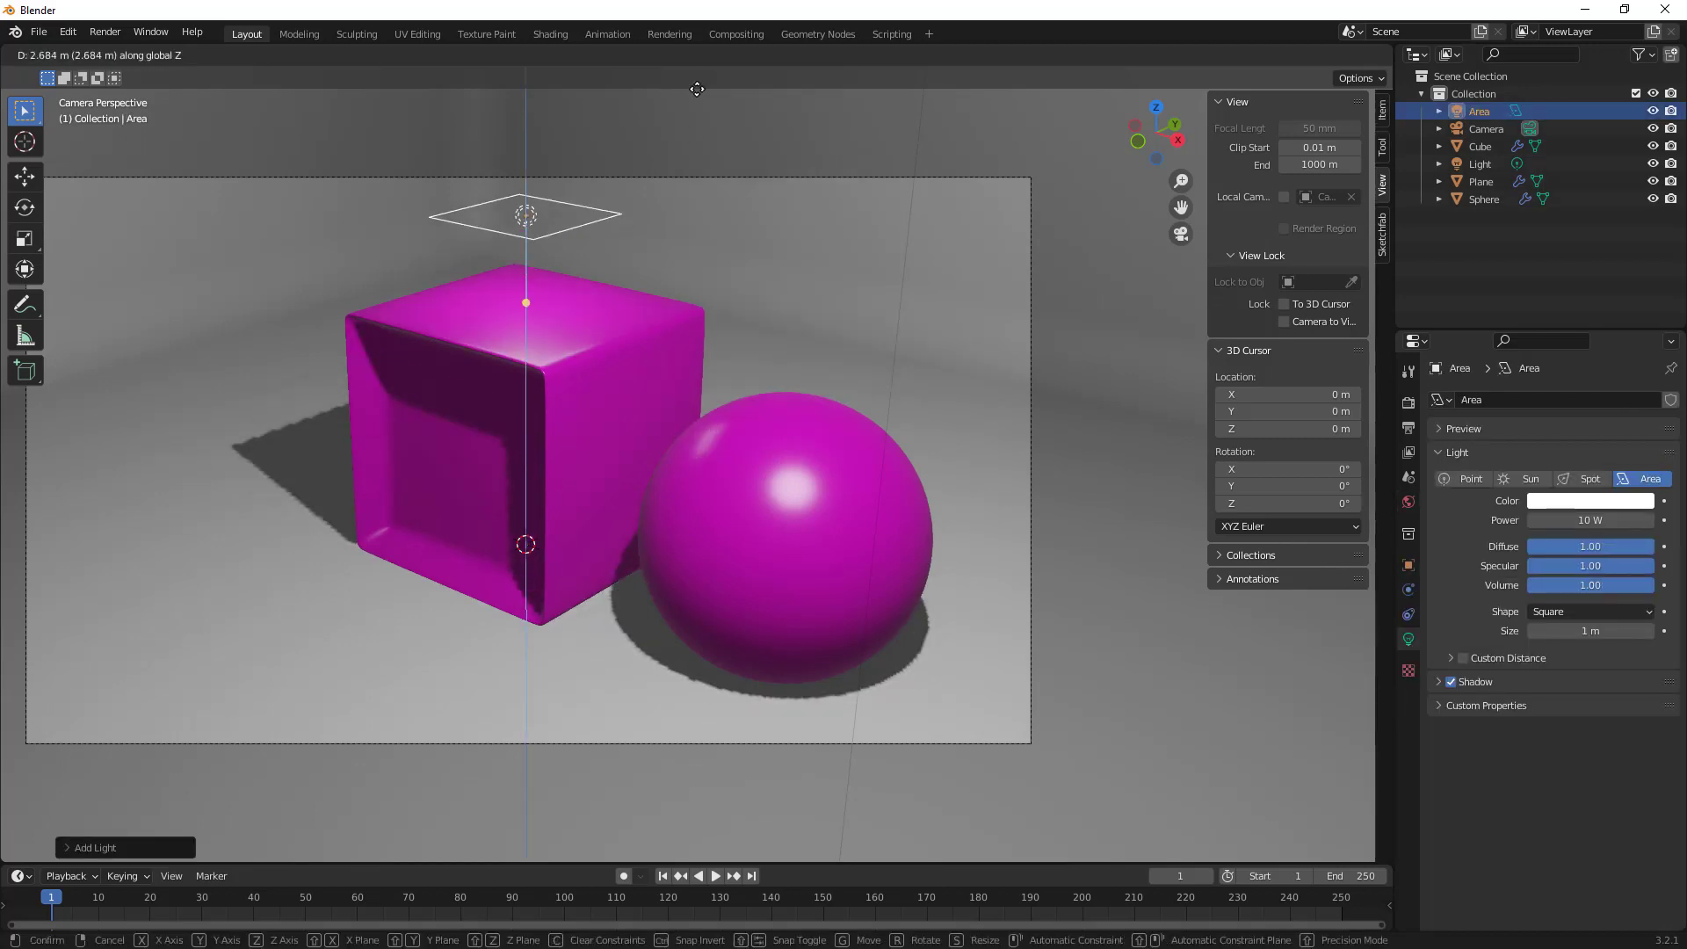
pyautogui.click(685, 171)
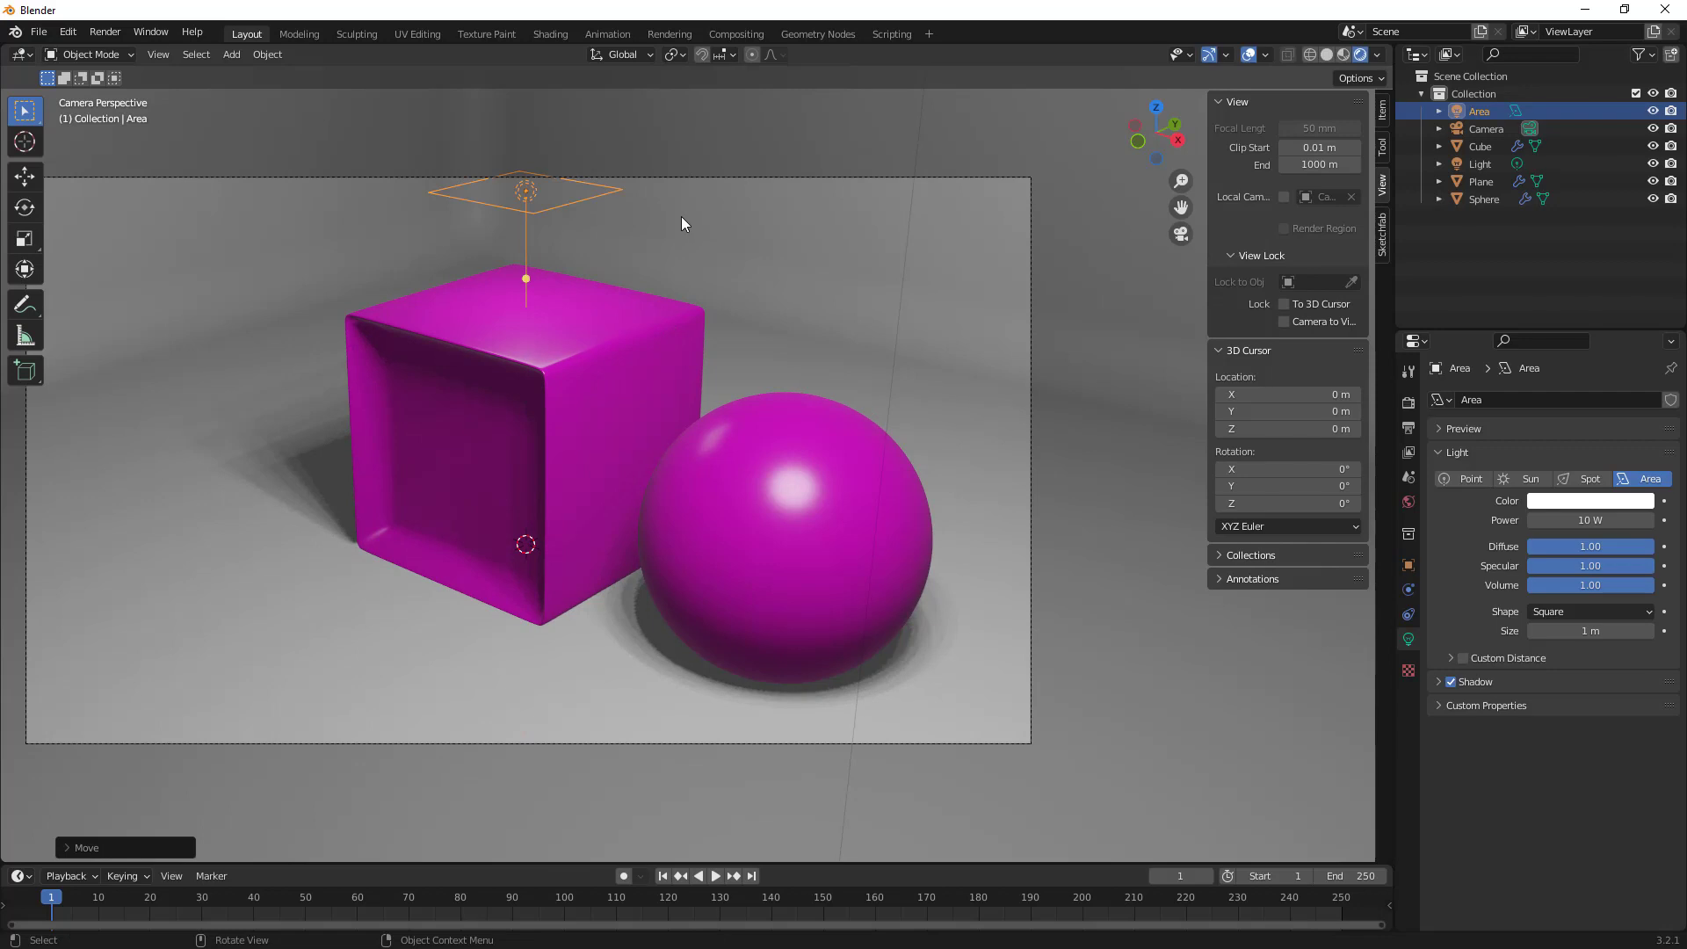
pyautogui.press('r')
pyautogui.press('x')
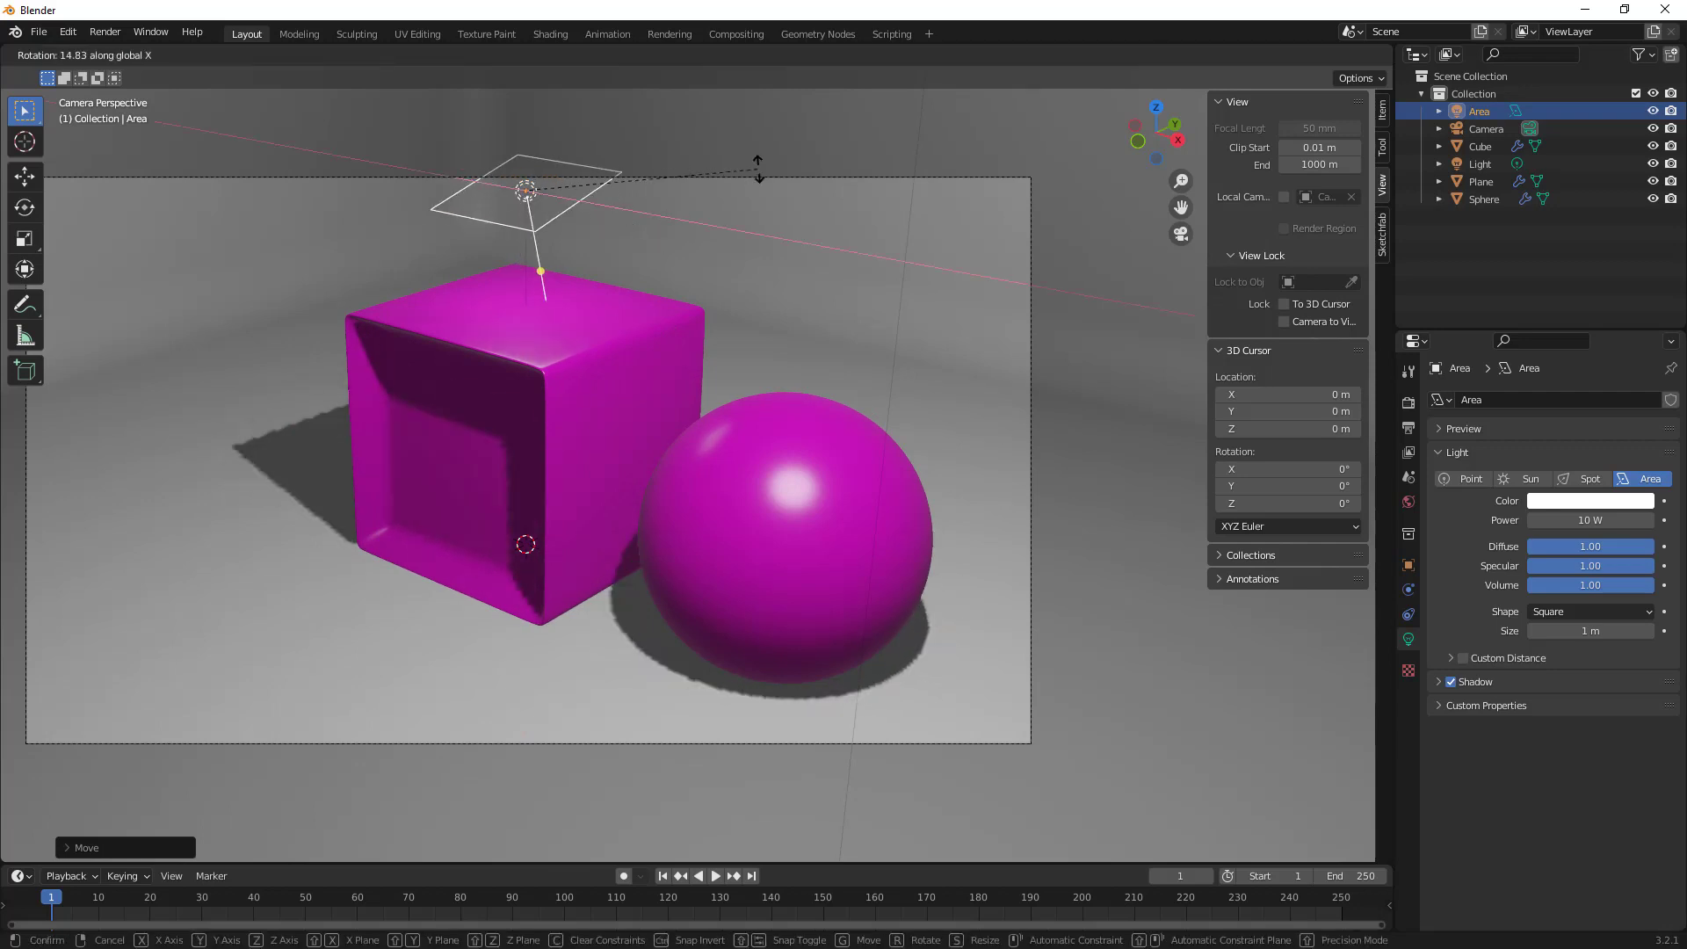
pyautogui.click(745, 87)
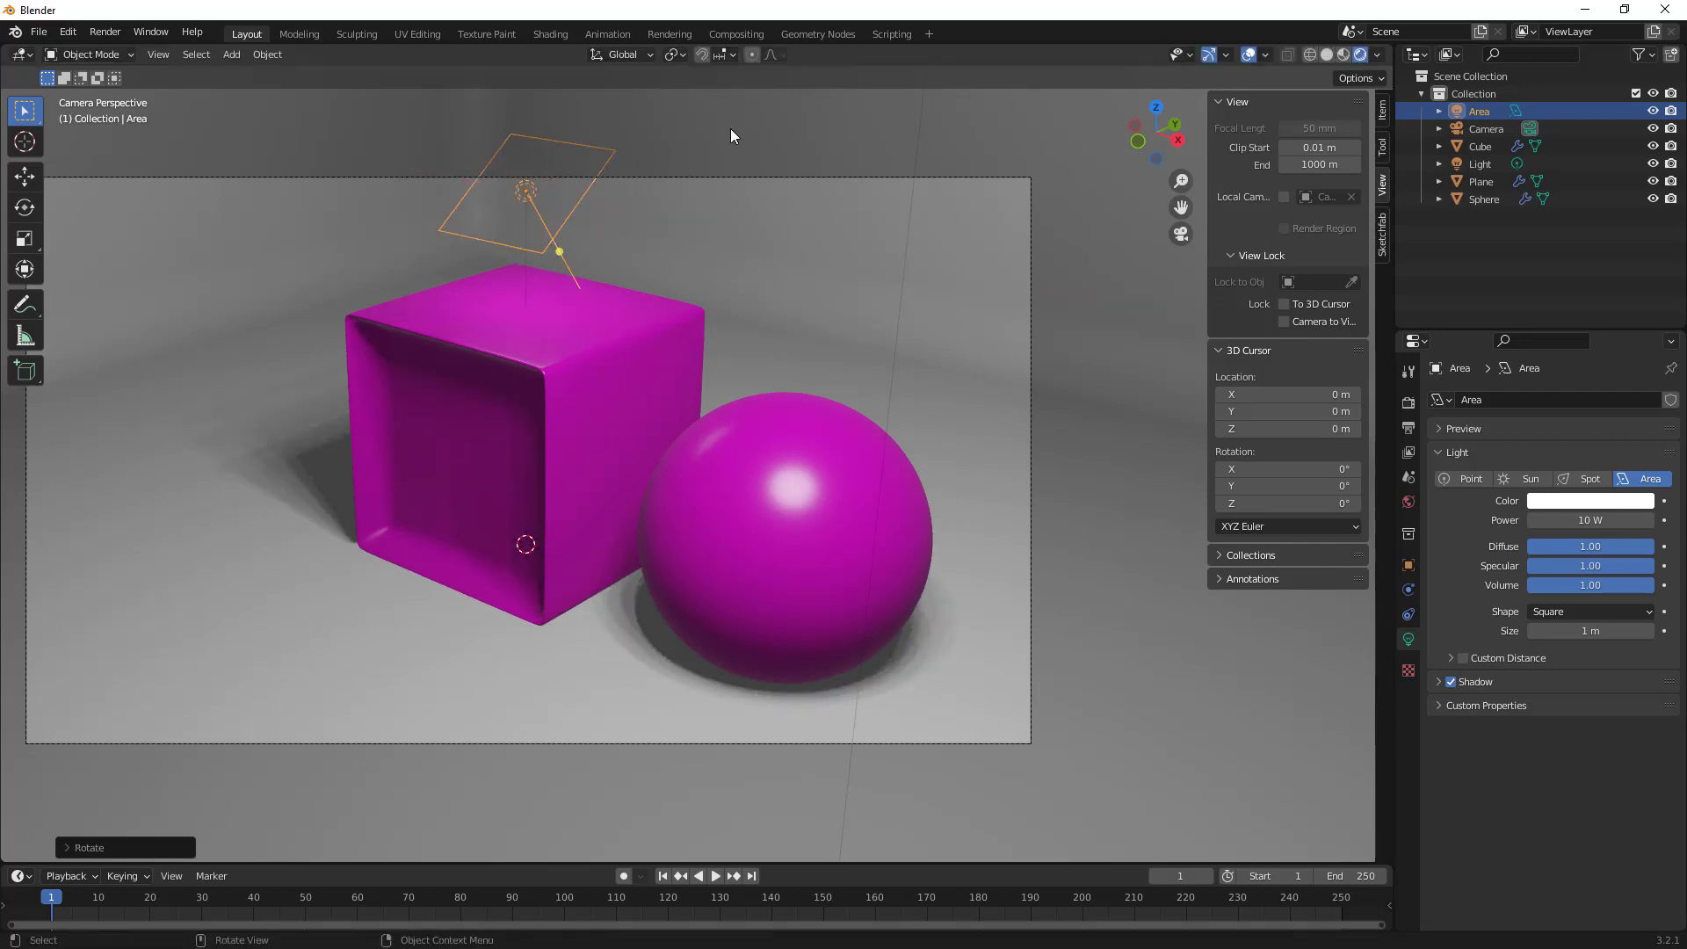
# Move the area light along global Y in front of the cube's recess, with 30 W power and 2.8 m size.
pyautogui.press('g')
pyautogui.press('y')
pyautogui.click(484, 315)
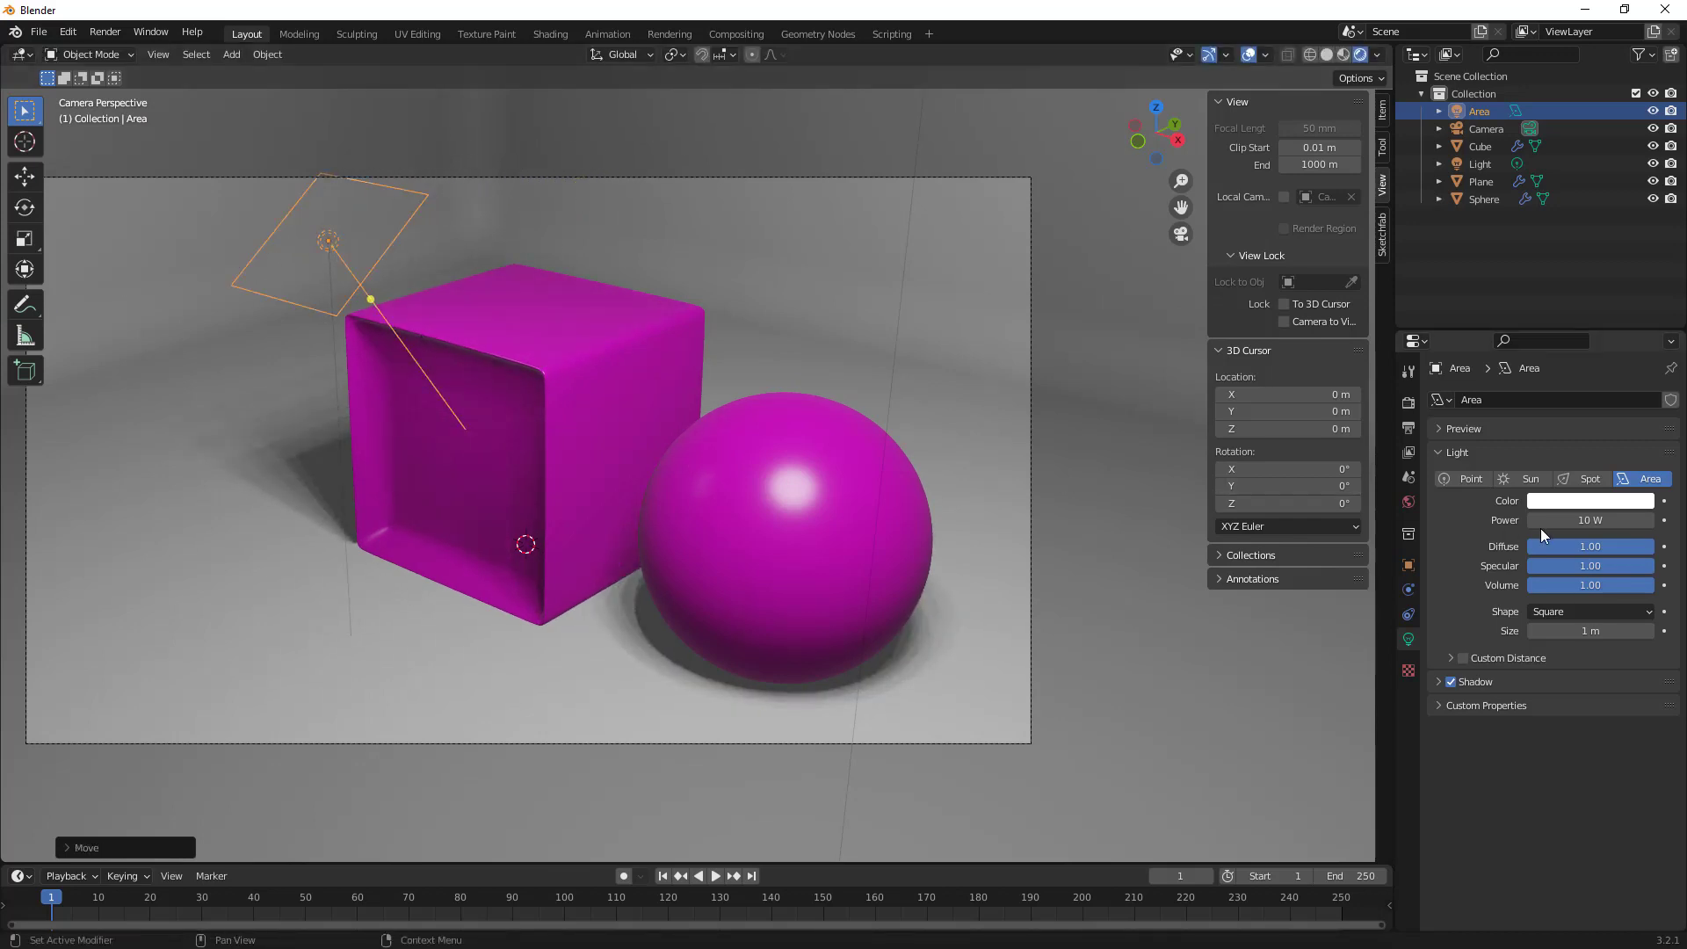
pyautogui.moveTo(1547, 520); pyautogui.dragTo(1674, 520)
pyautogui.moveTo(1582, 632); pyautogui.dragTo(1670, 631)
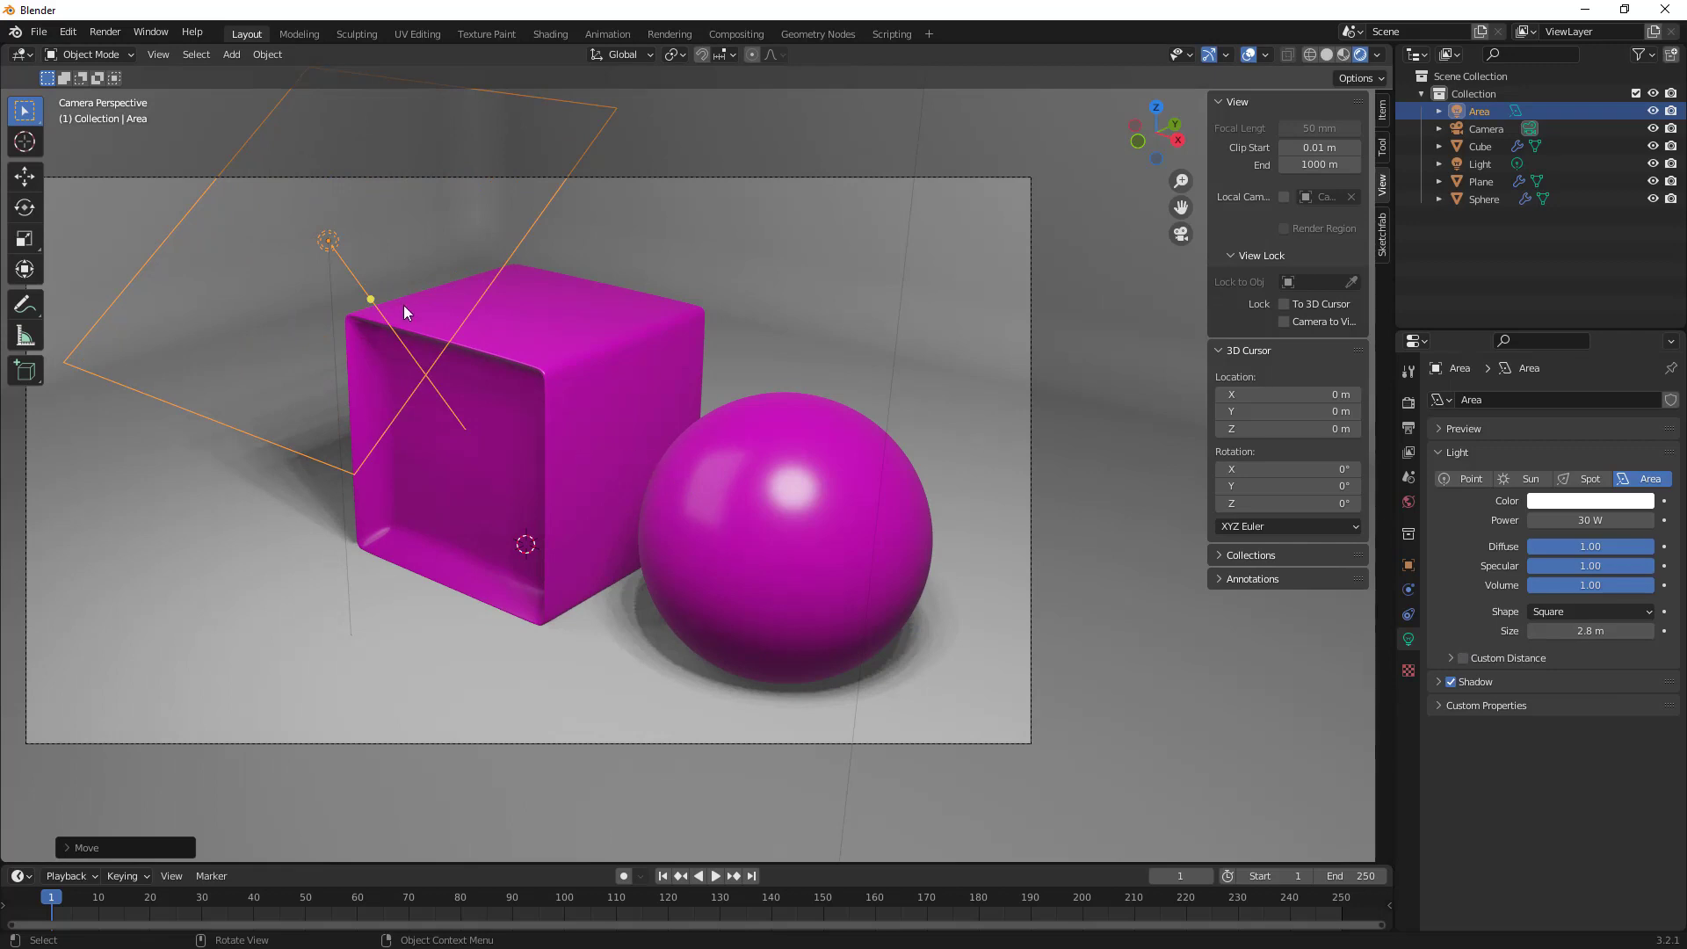
# Move the area light about 1.37 m along global X and shrink its size to 2.57 m.
pyautogui.press('g')
pyautogui.press('x')
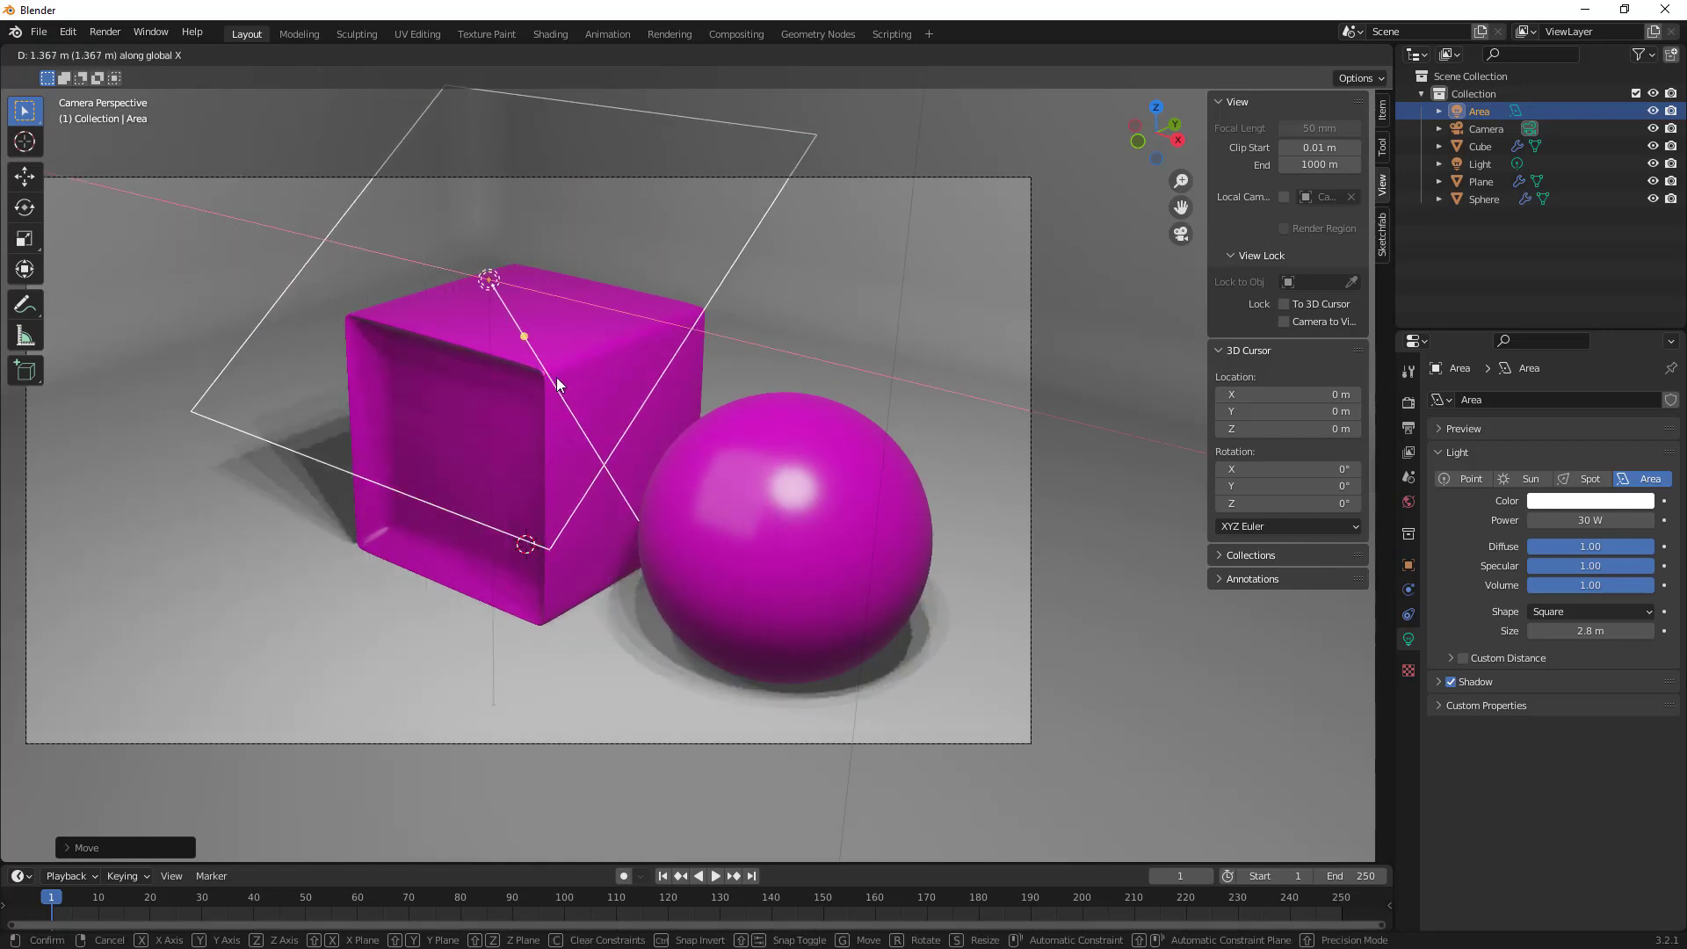
pyautogui.click(557, 381)
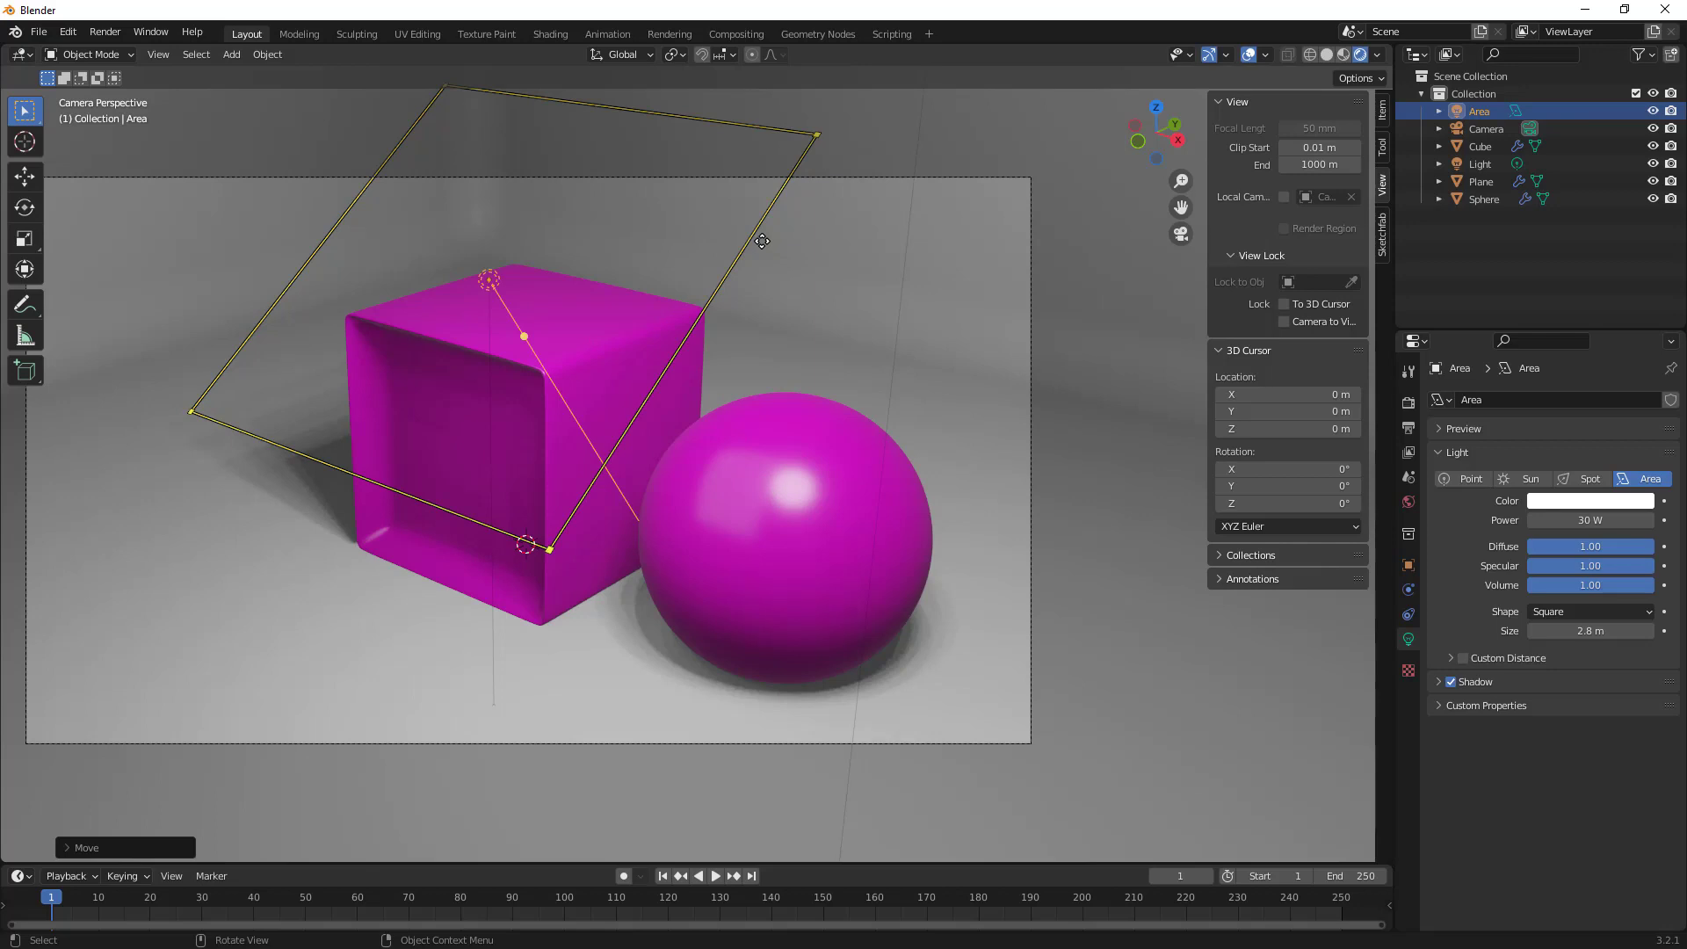
pyautogui.moveTo(591, 483); pyautogui.dragTo(499, 594)
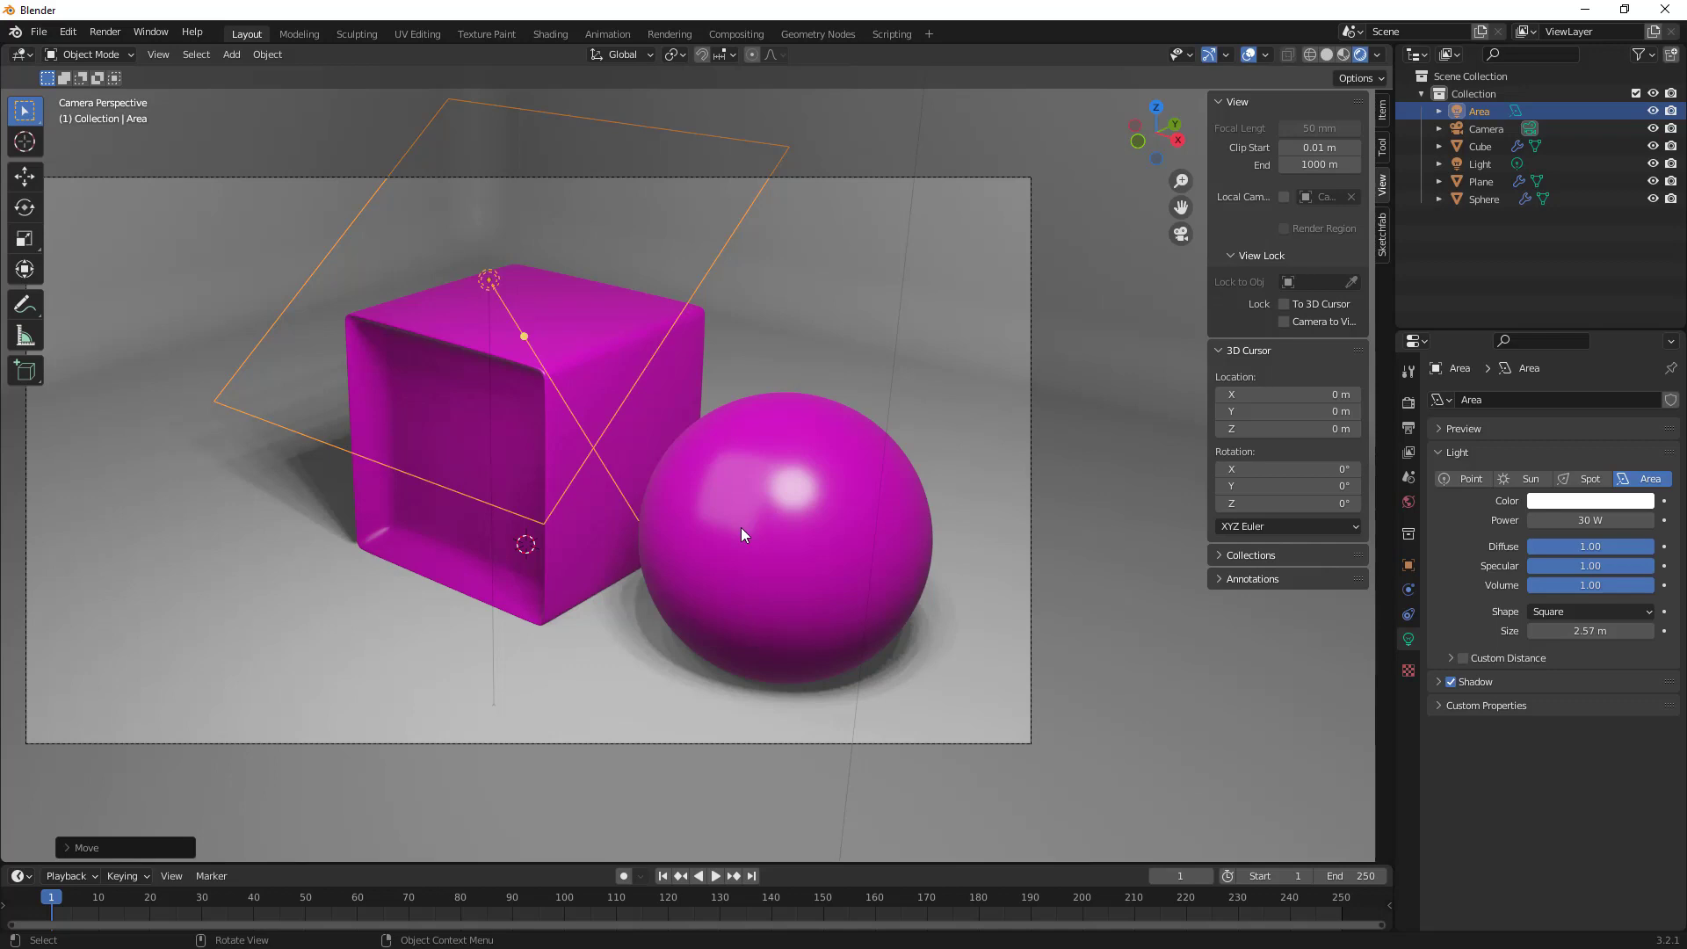
# Duplicate the area light along global X to the sphere's far side and set the copy's power to 51.6 W.
pyautogui.hotkey('shift', 'd')
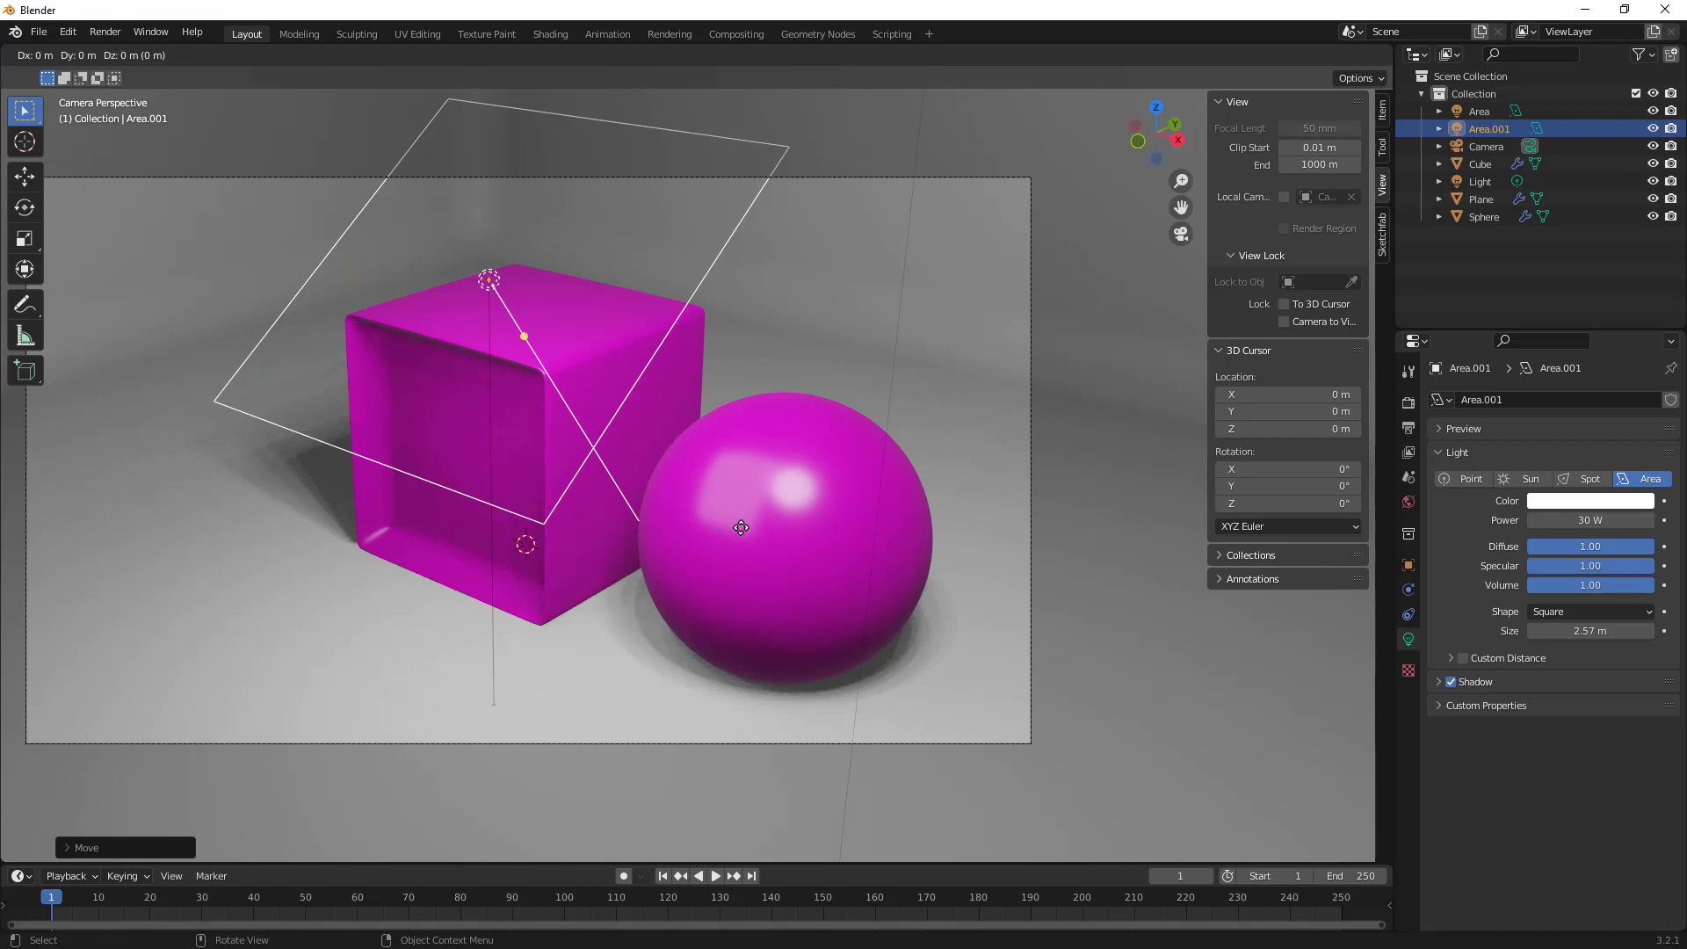
pyautogui.press('x')
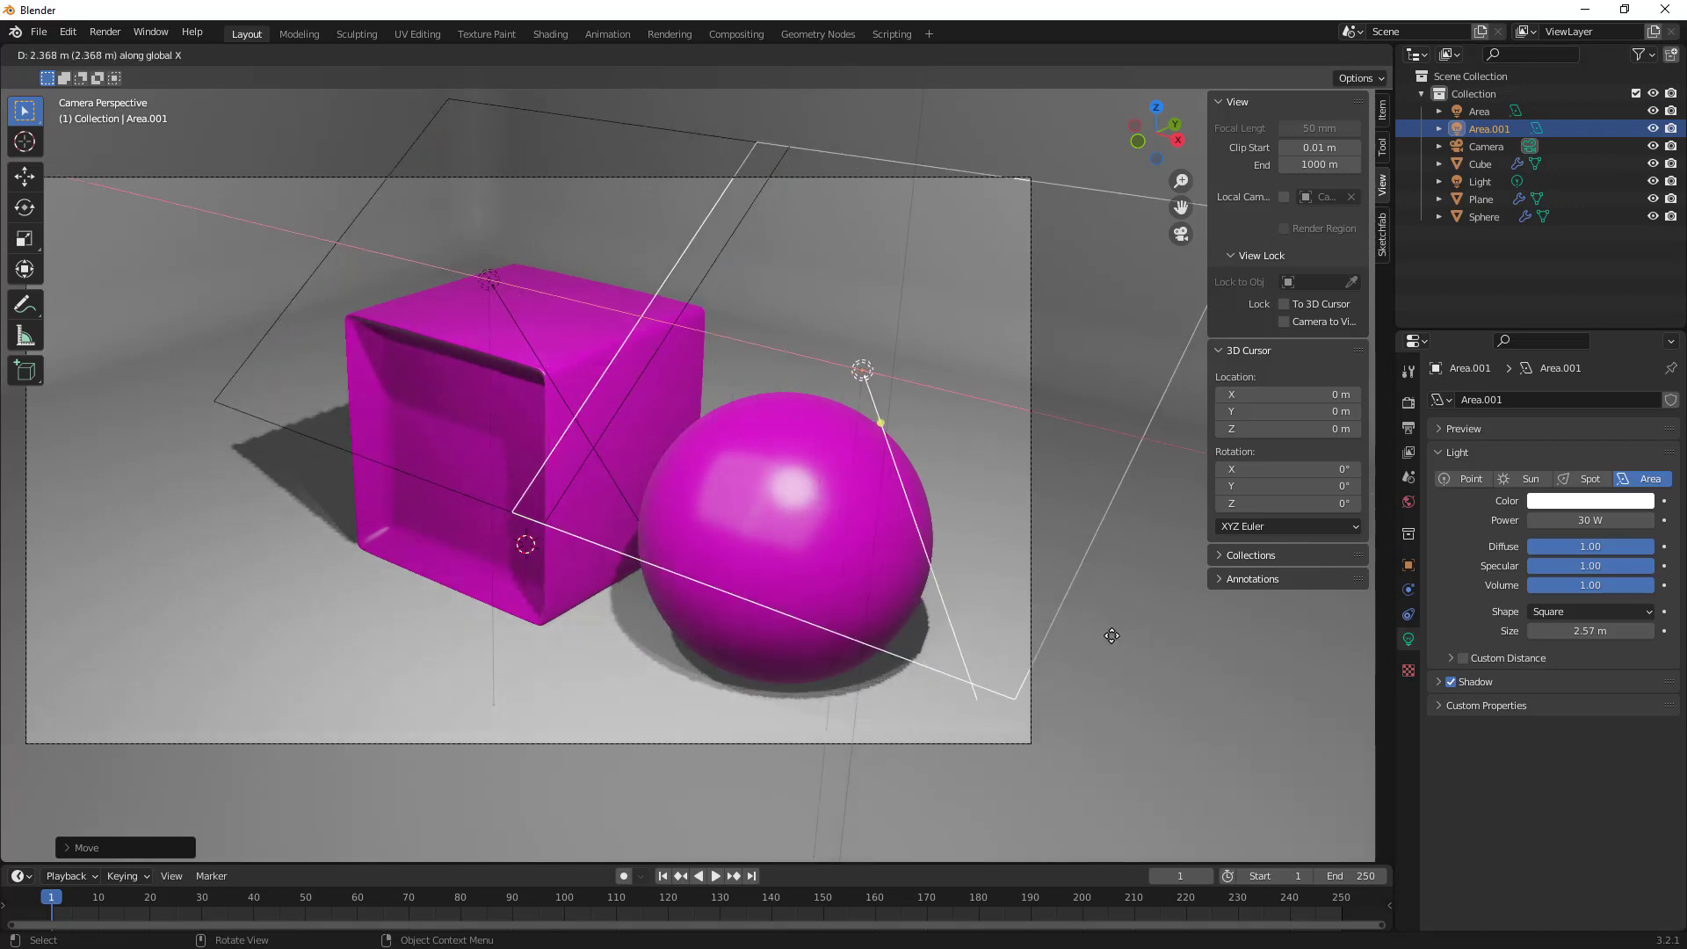
pyautogui.click(1206, 667)
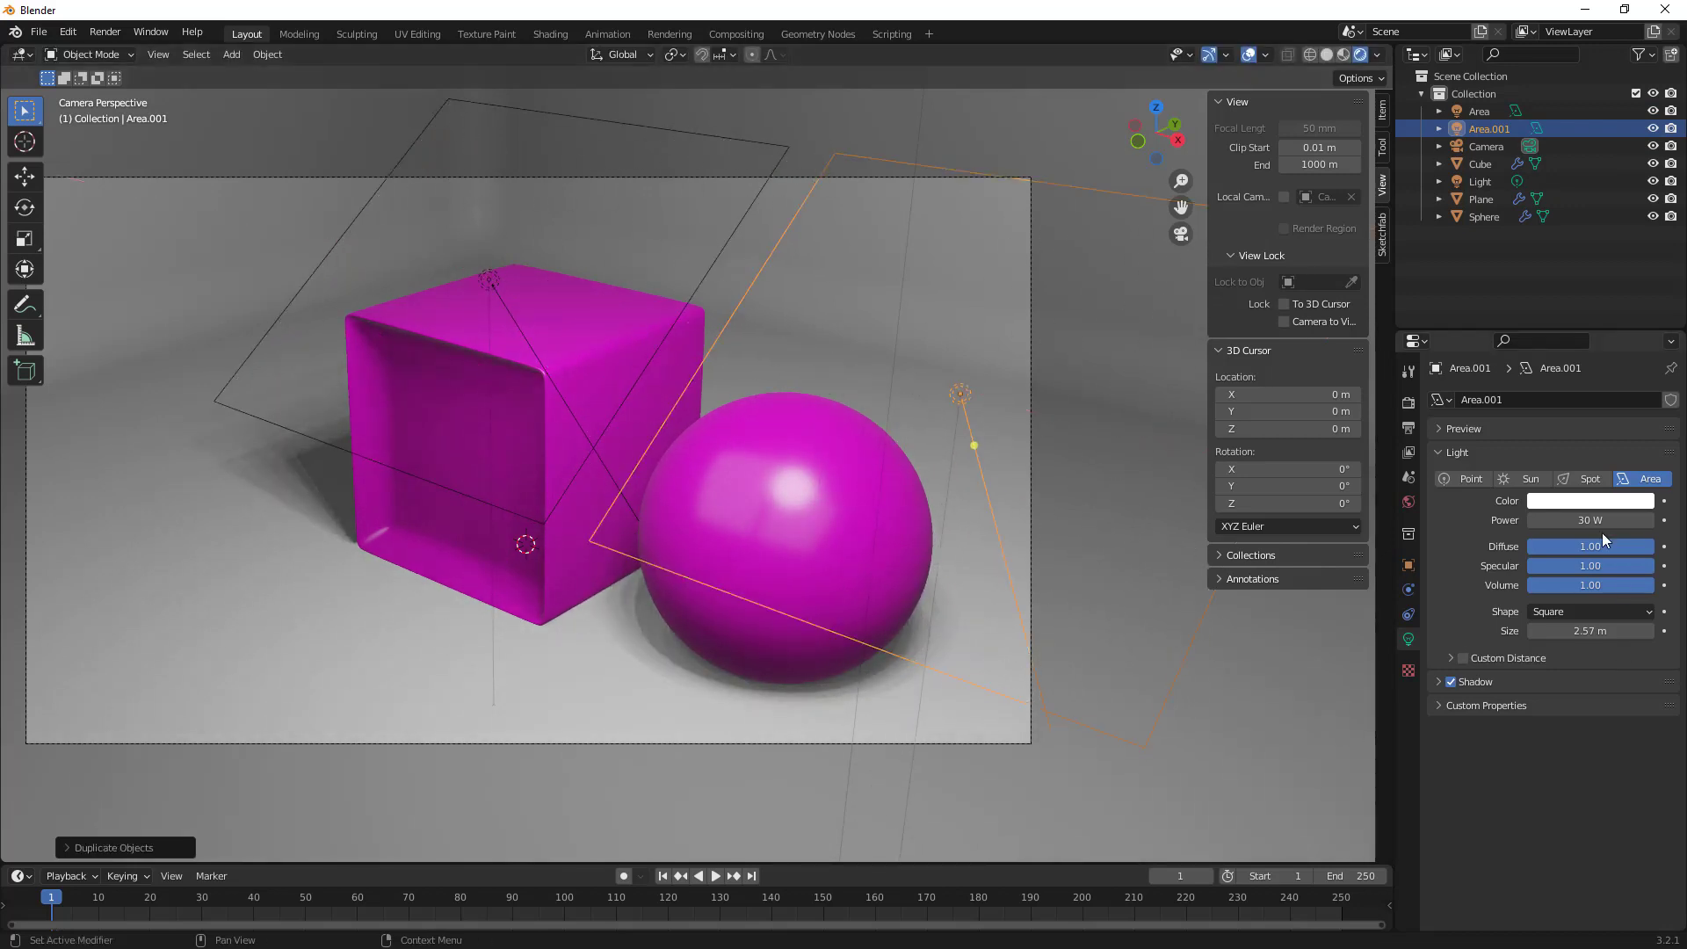
pyautogui.moveTo(1591, 521); pyautogui.dragTo(1626, 521)
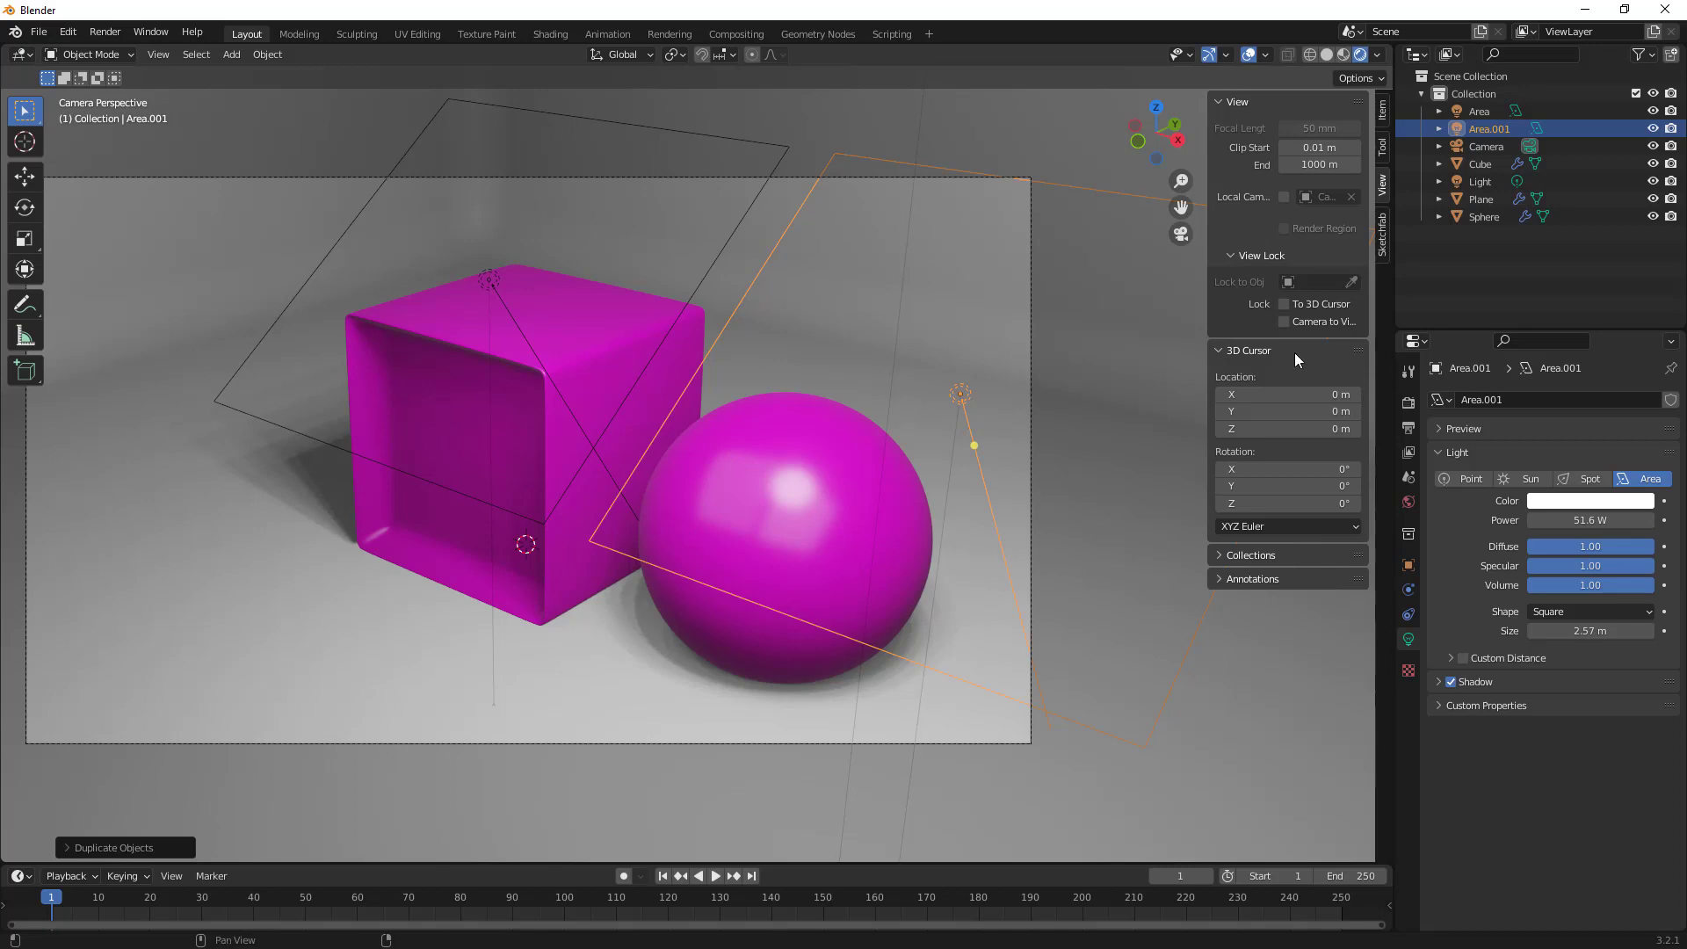
# Preview the scene with the Cycles render engine and switch back to Eevee.
pyautogui.click(1410, 404)
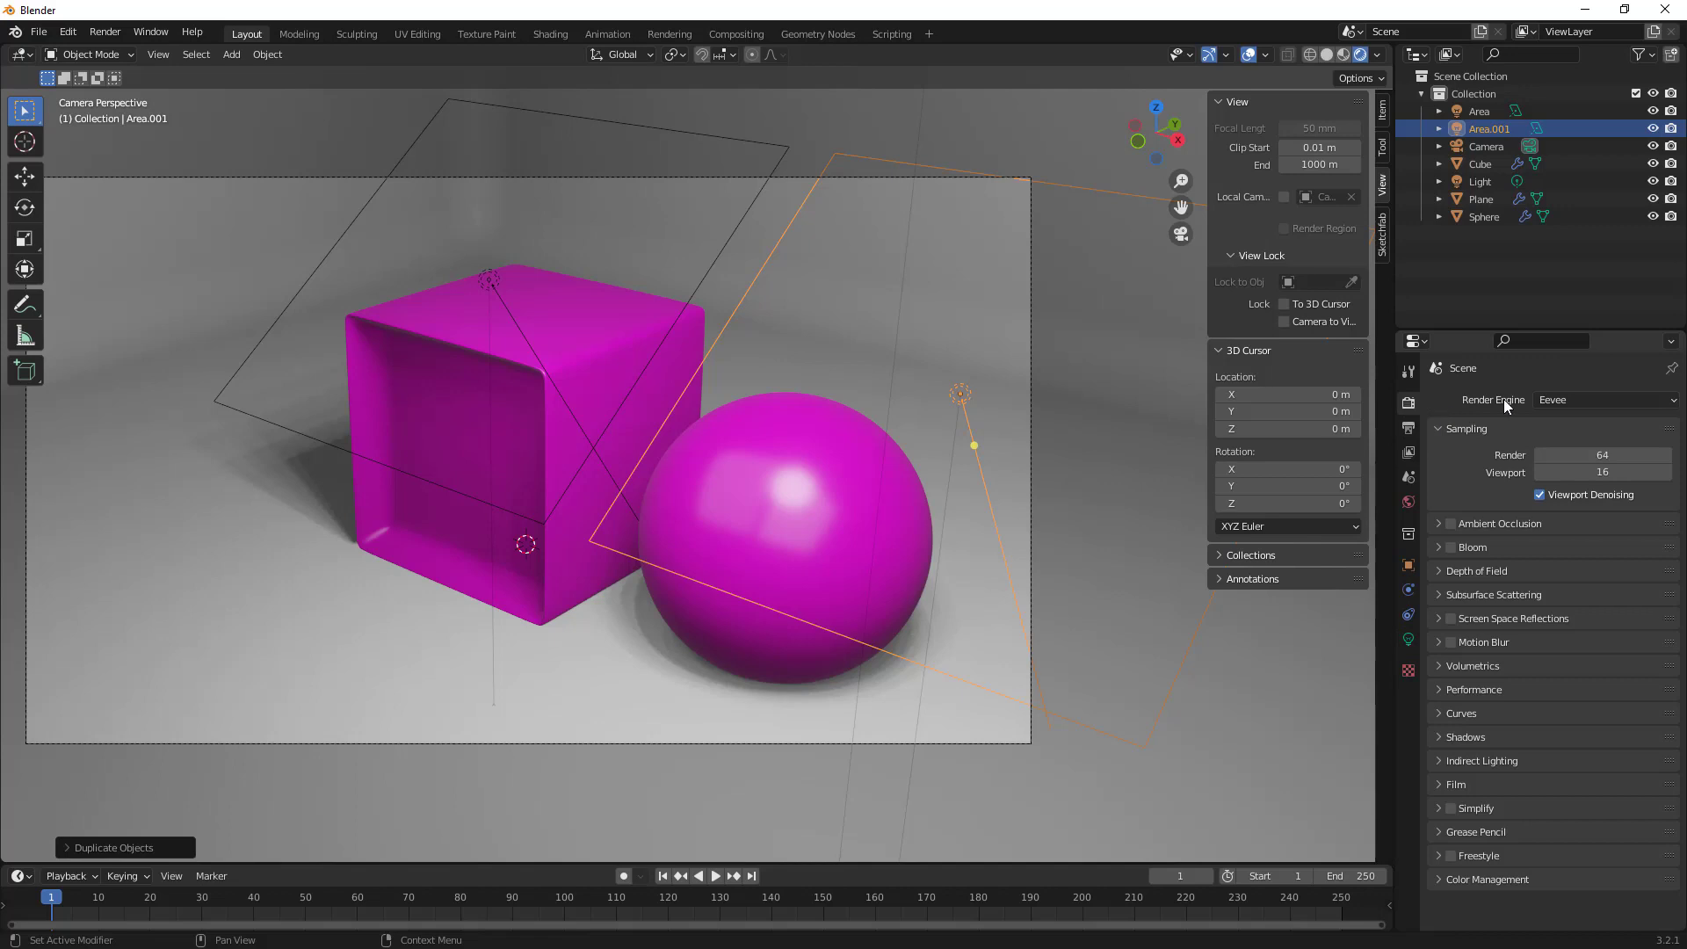
pyautogui.click(1592, 401)
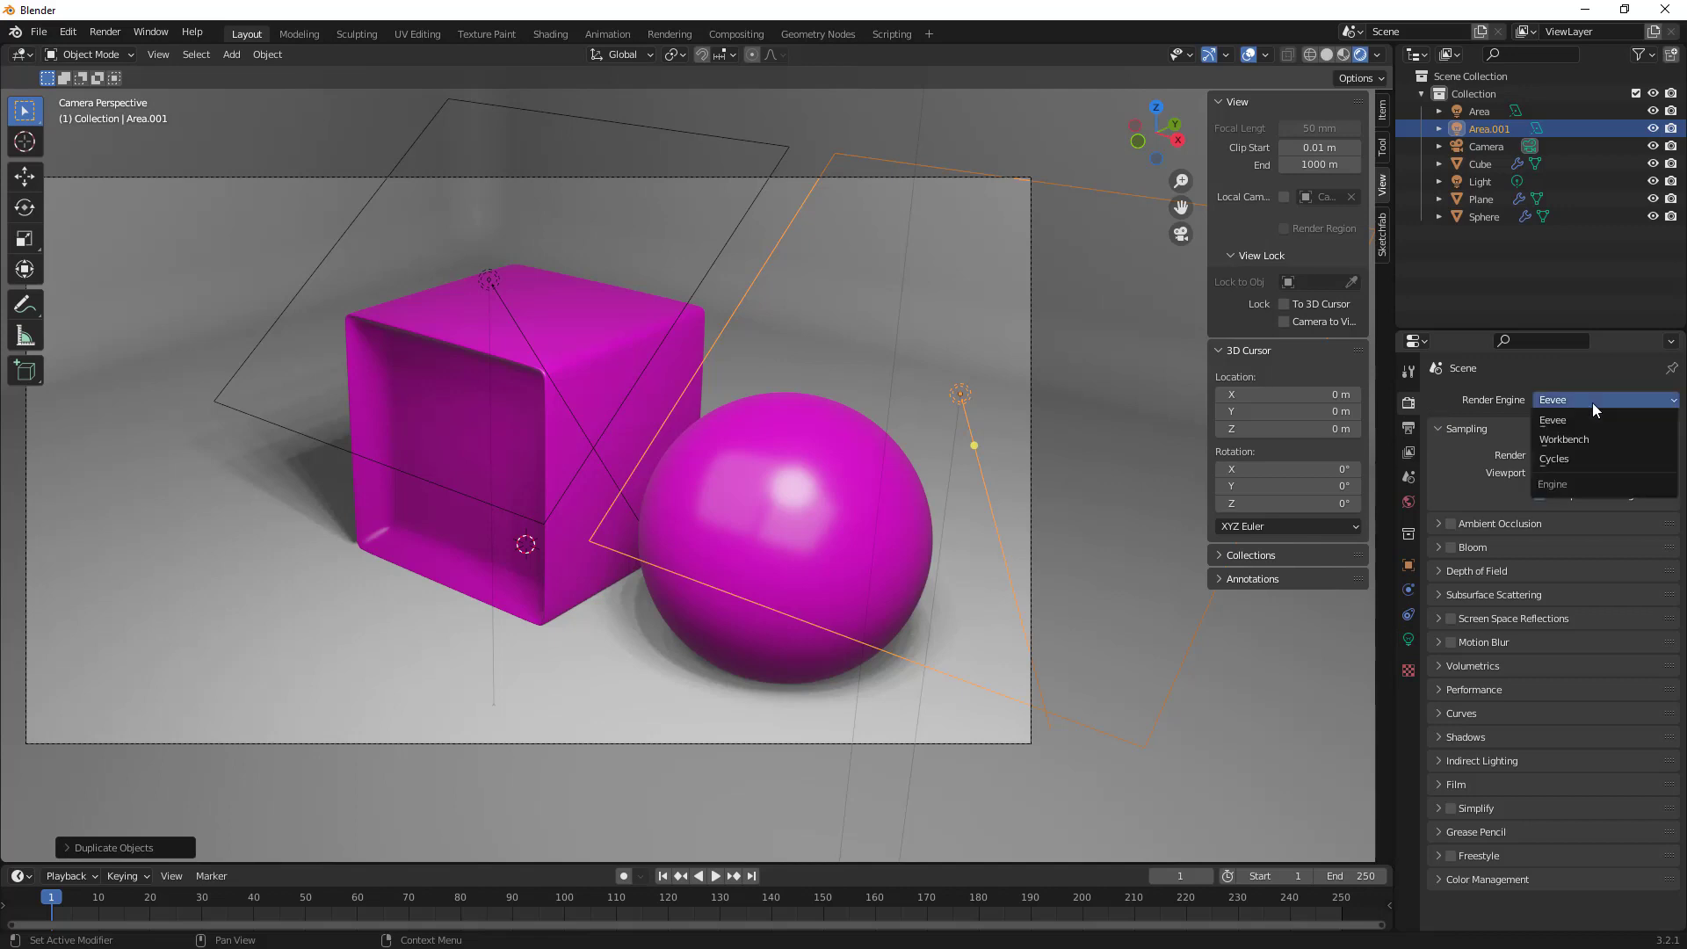
pyautogui.click(1583, 458)
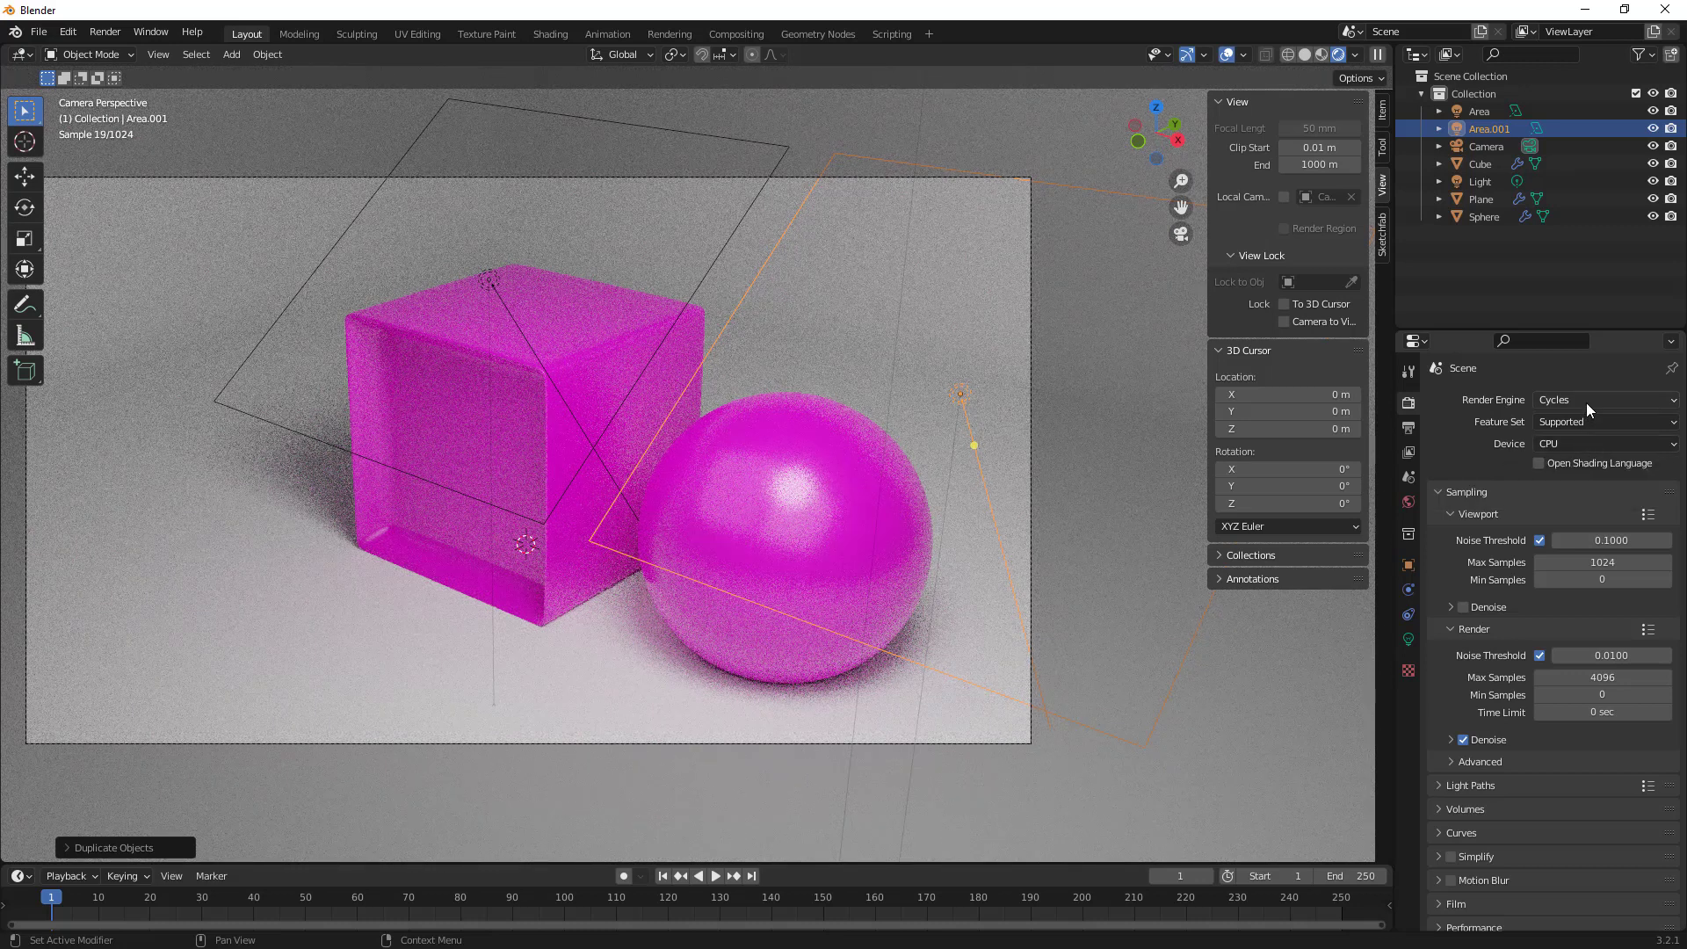
pyautogui.click(1586, 402)
pyautogui.click(1581, 420)
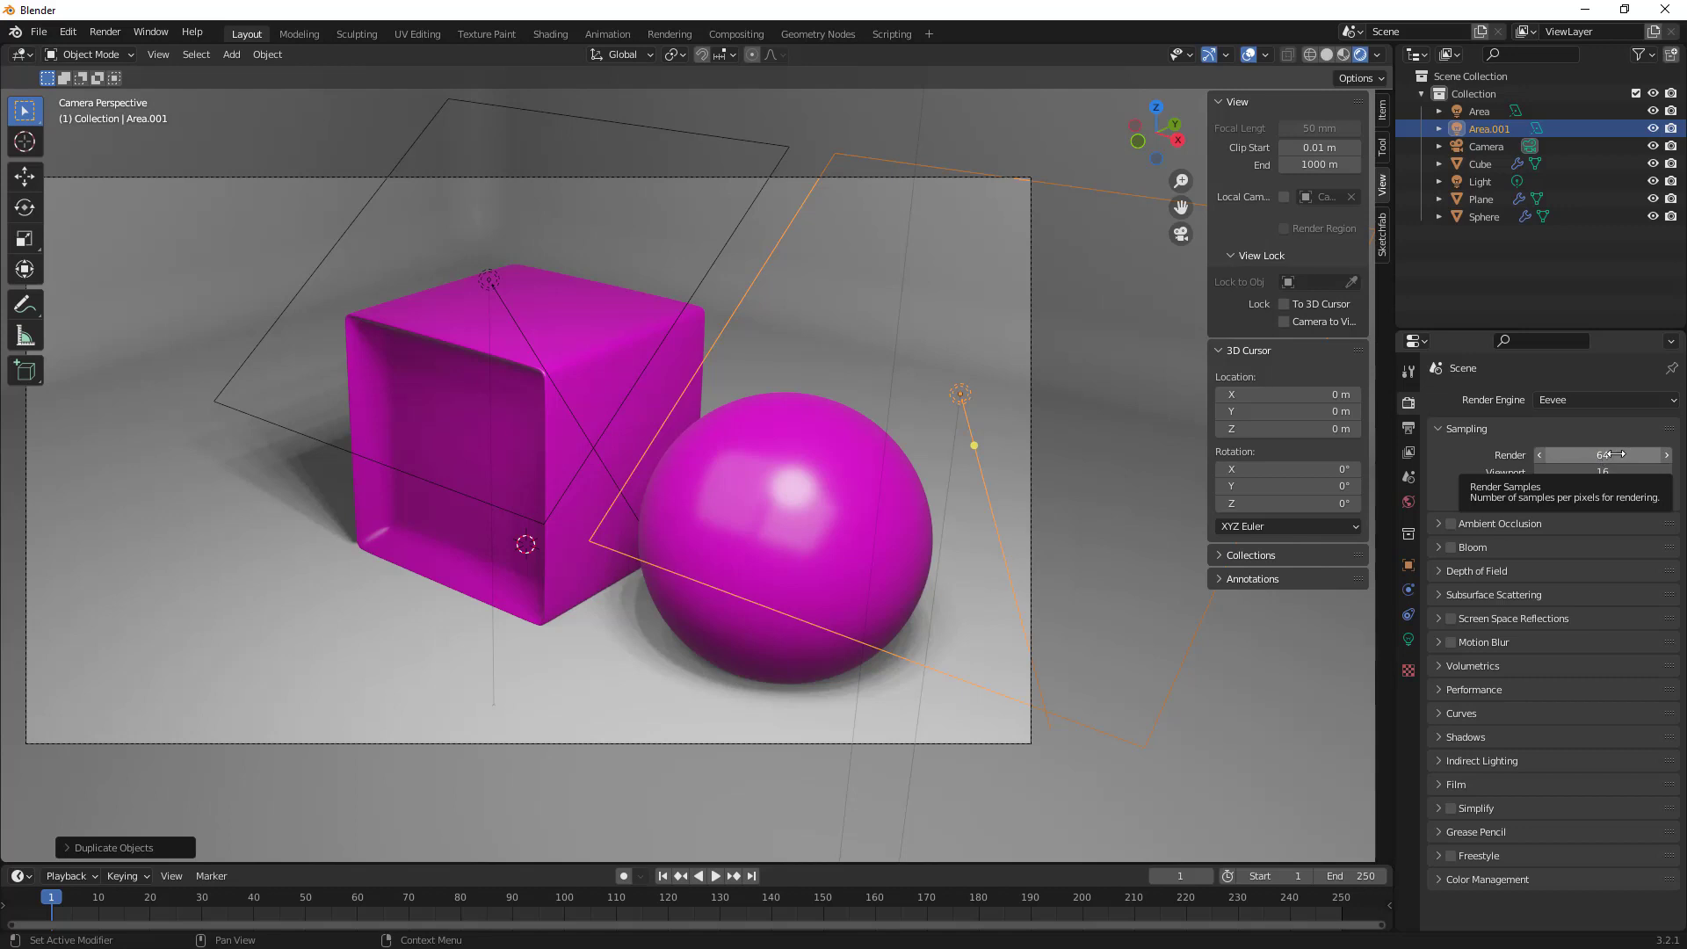
# Keep the Eevee render samples at 64 and enable Ambient Occlusion and Bloom.
pyautogui.click(1629, 463)
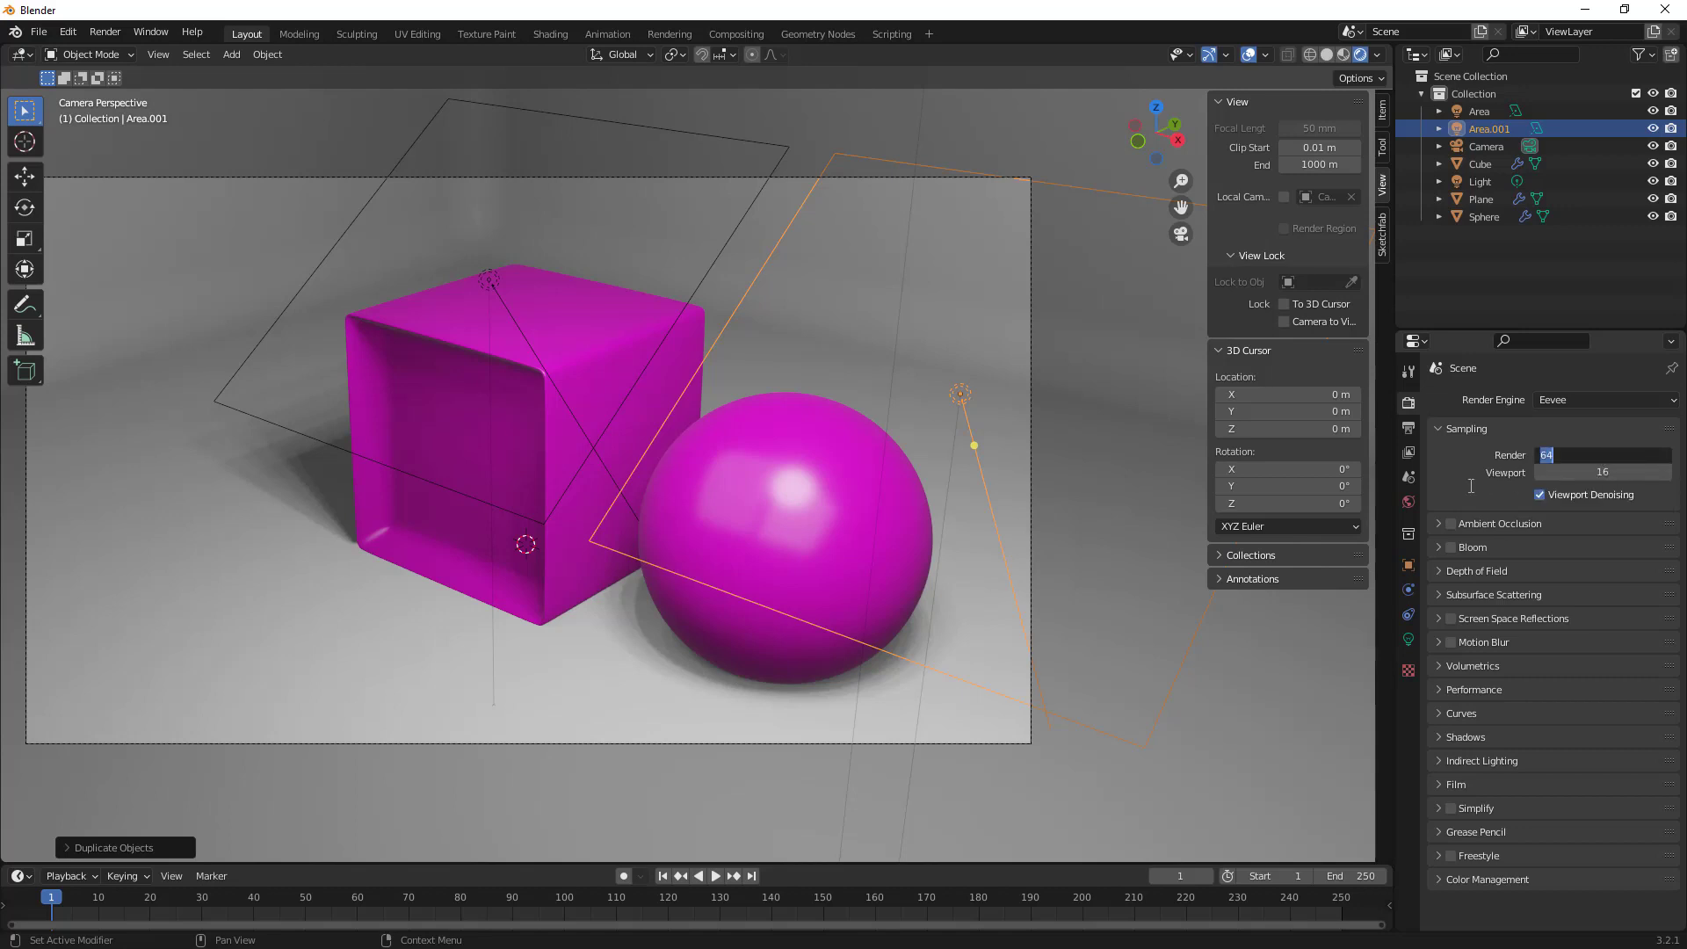
pyautogui.press('Return')
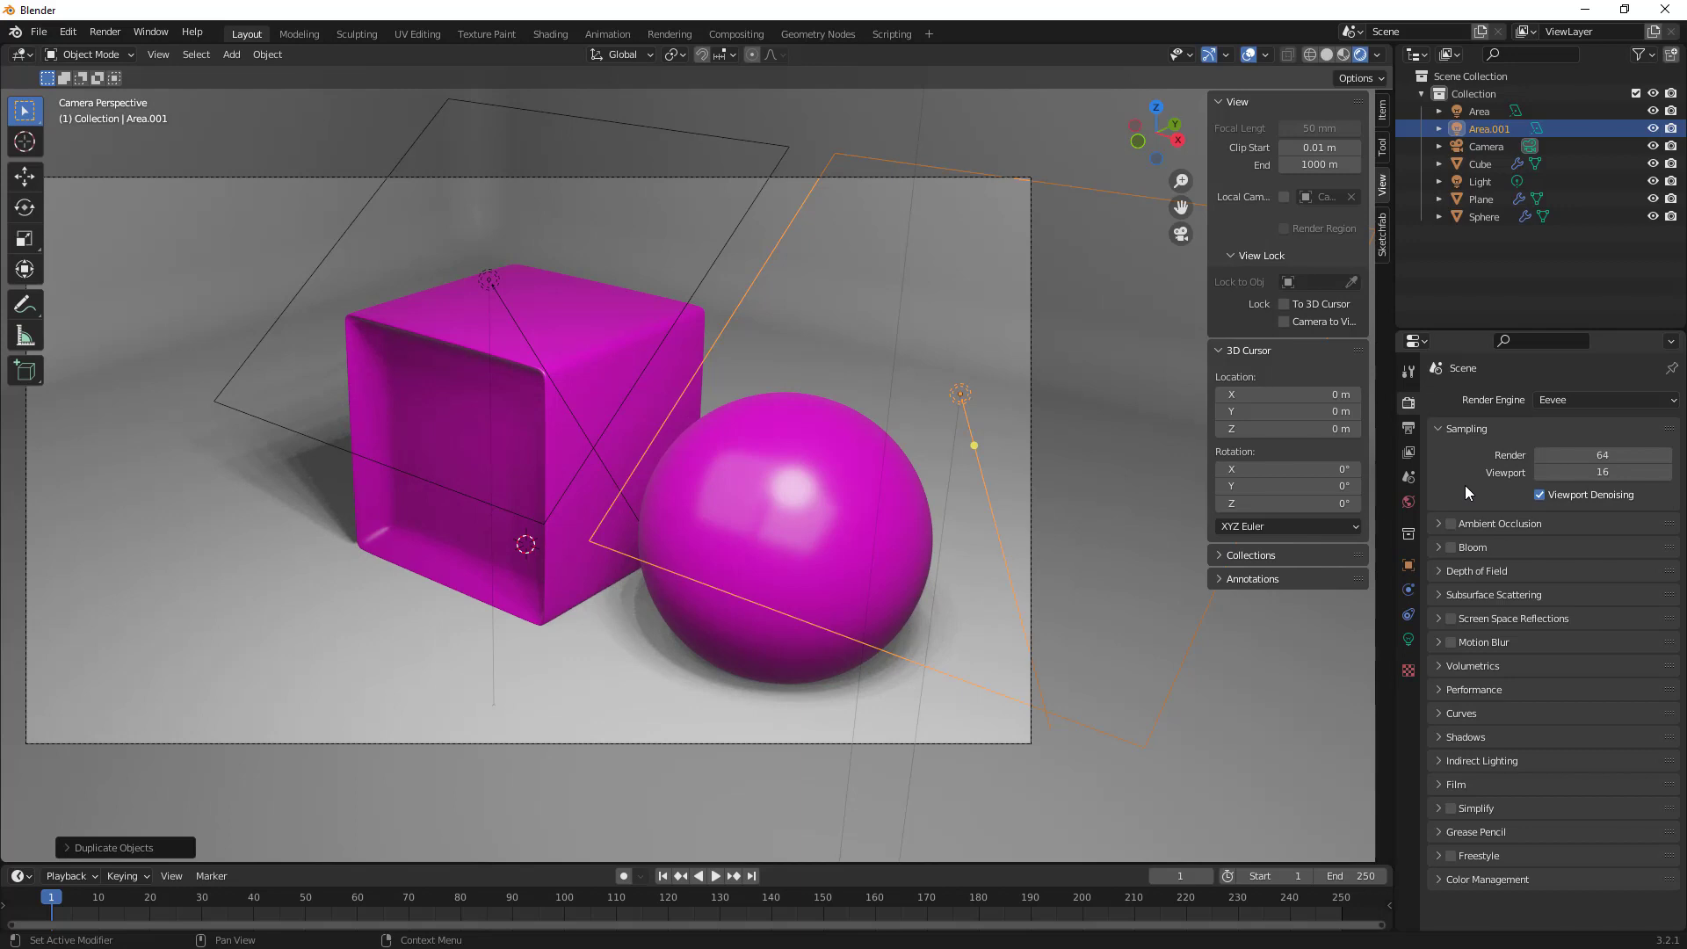
pyautogui.click(1451, 524)
pyautogui.click(1450, 548)
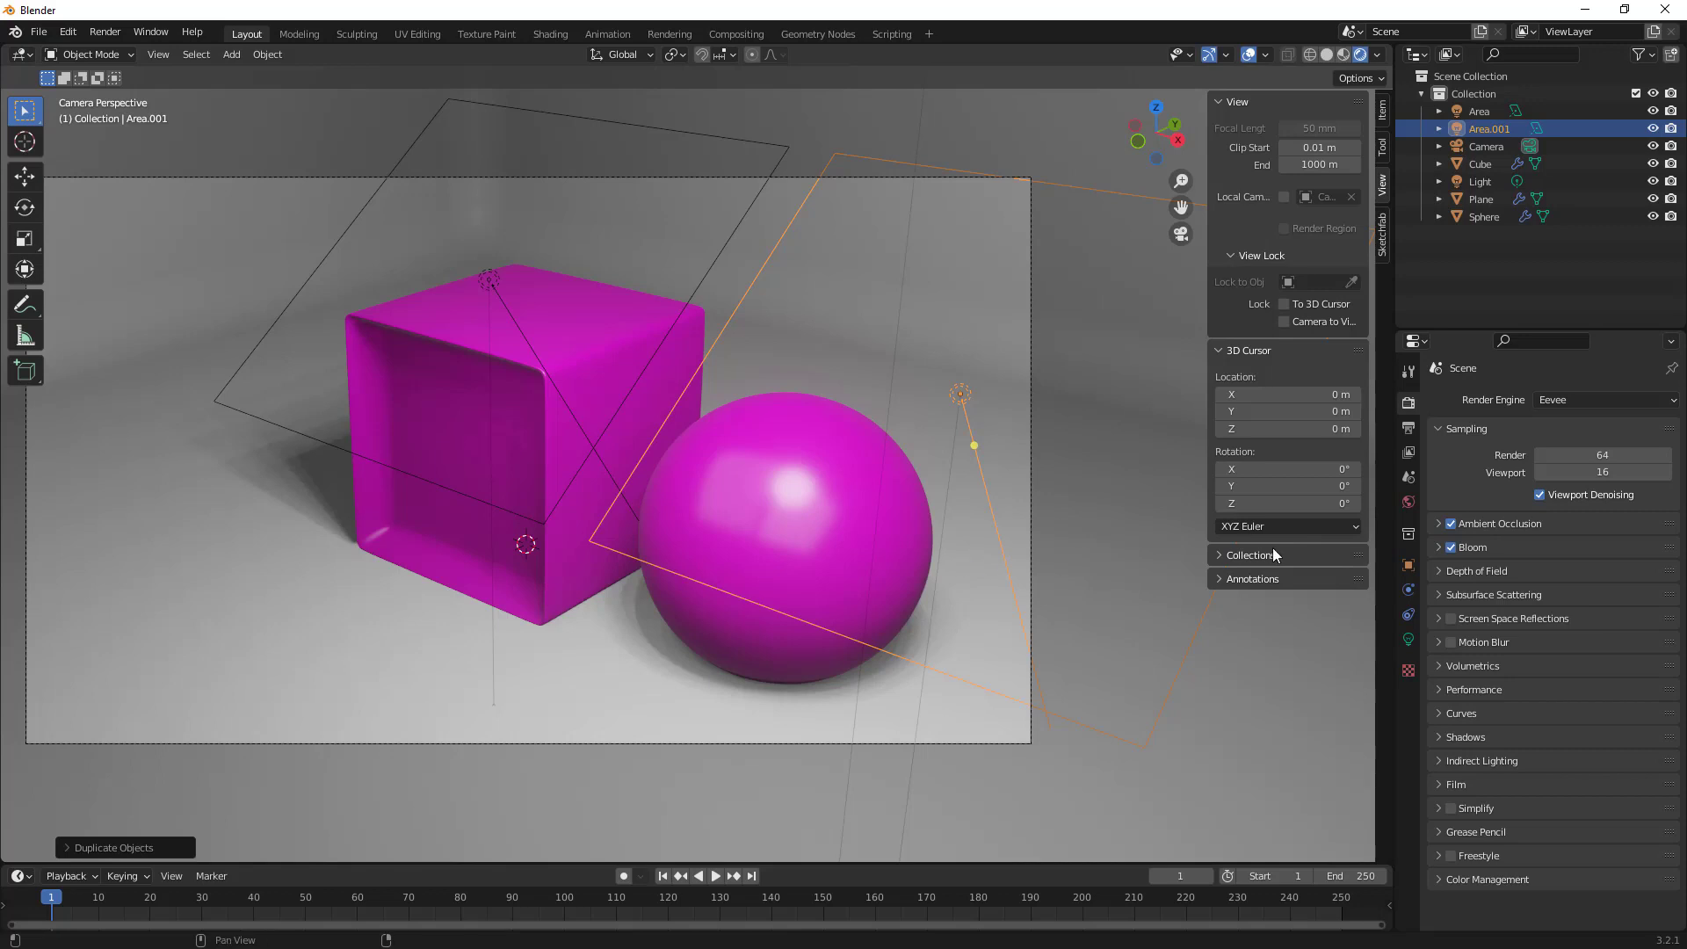
# Look over the Depth of Field render settings and set the shadow cube size to 1024 px.
pyautogui.click(1440, 569)
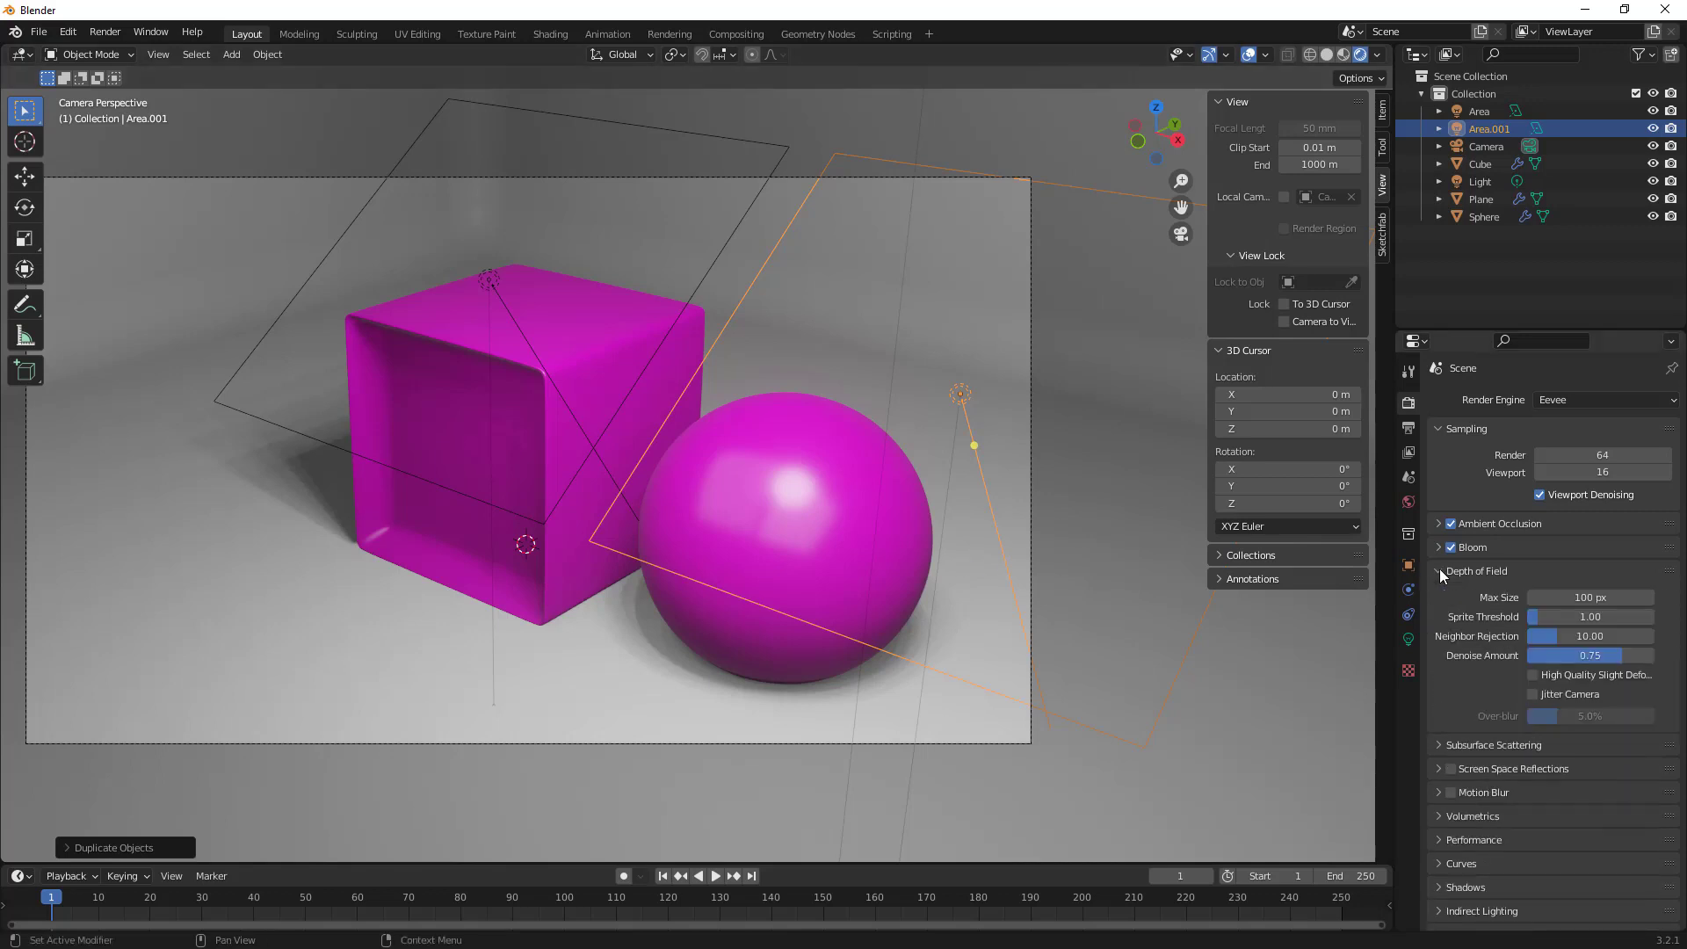
pyautogui.click(1439, 570)
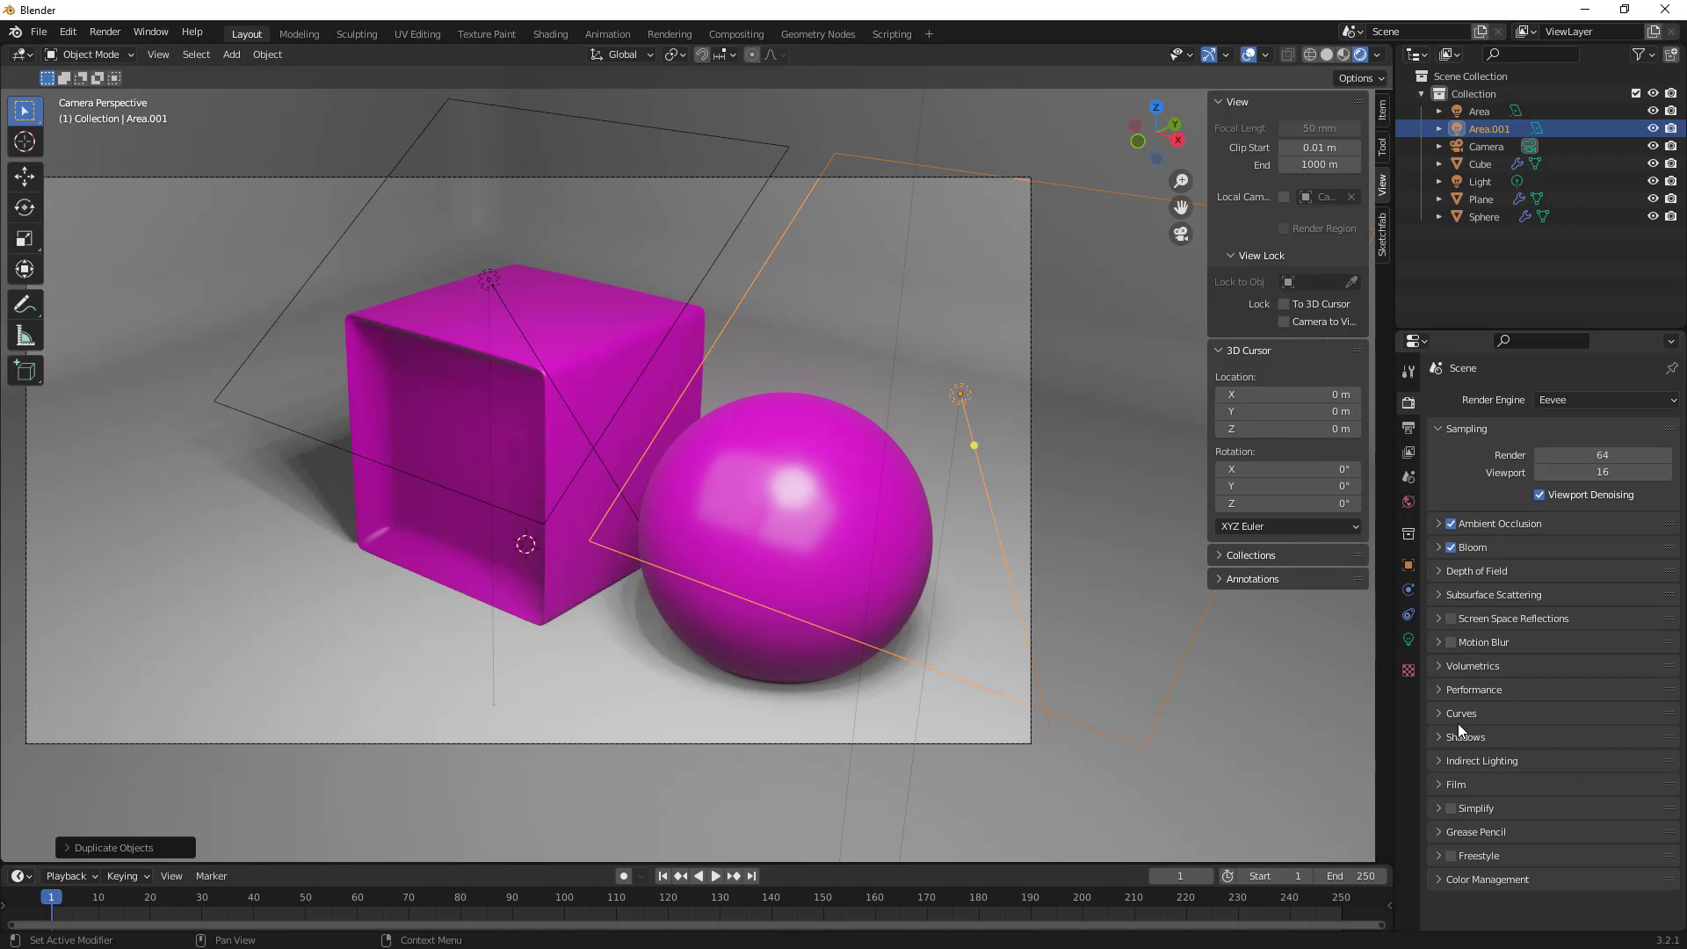
pyautogui.click(1436, 738)
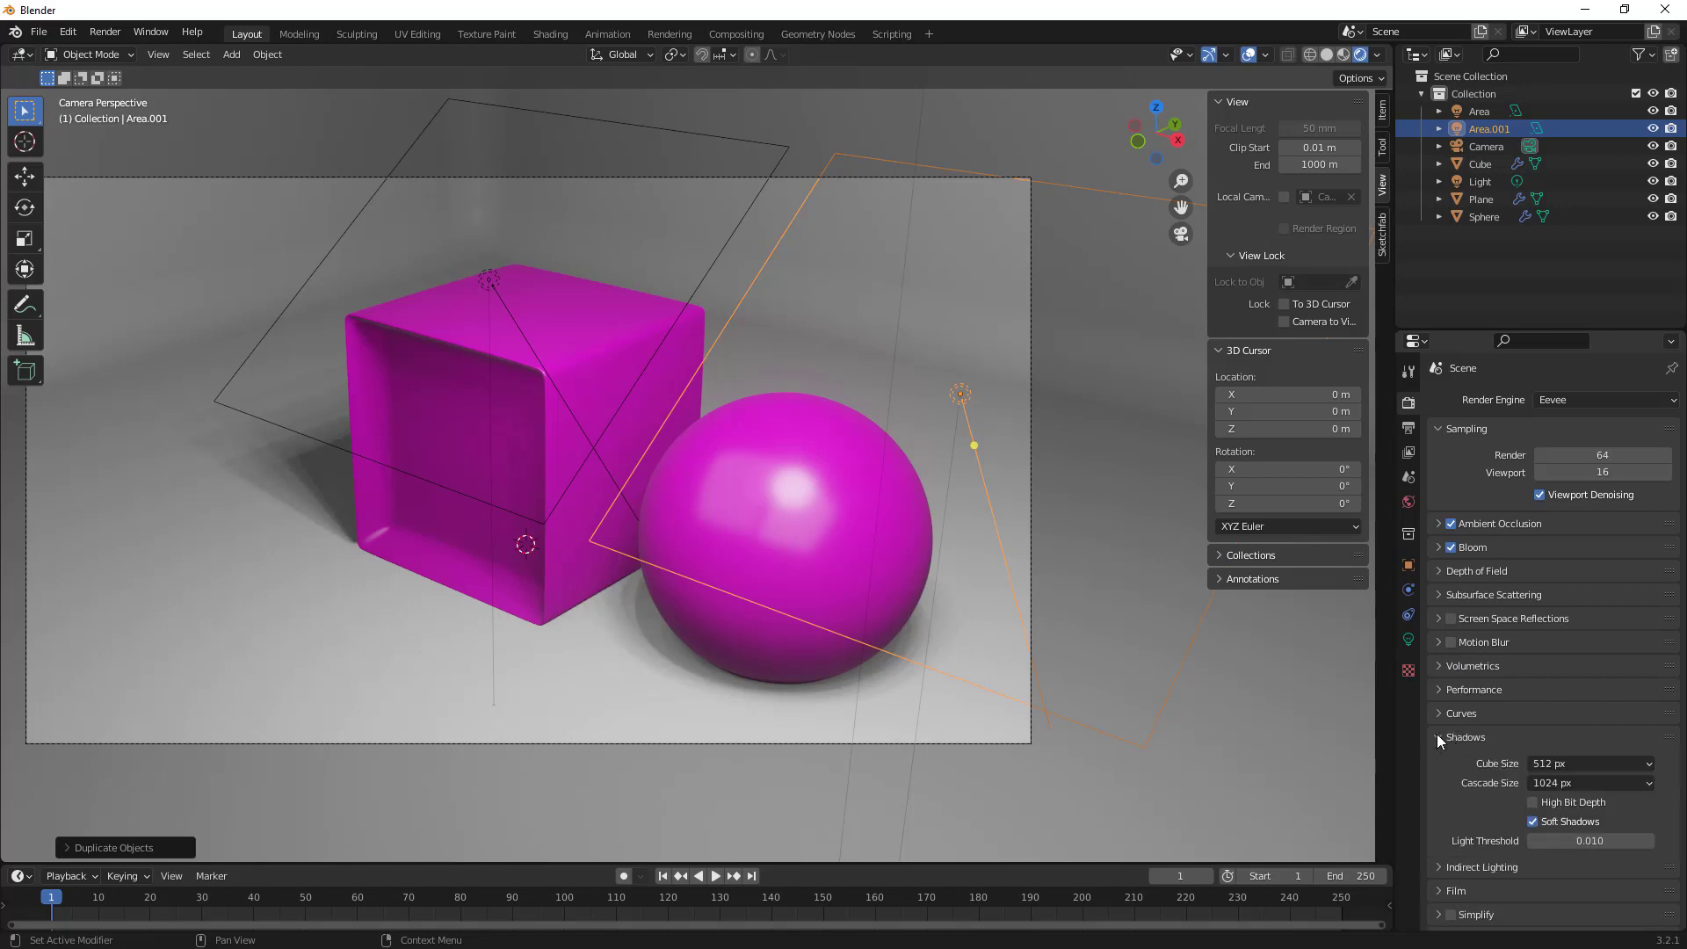
pyautogui.click(1568, 763)
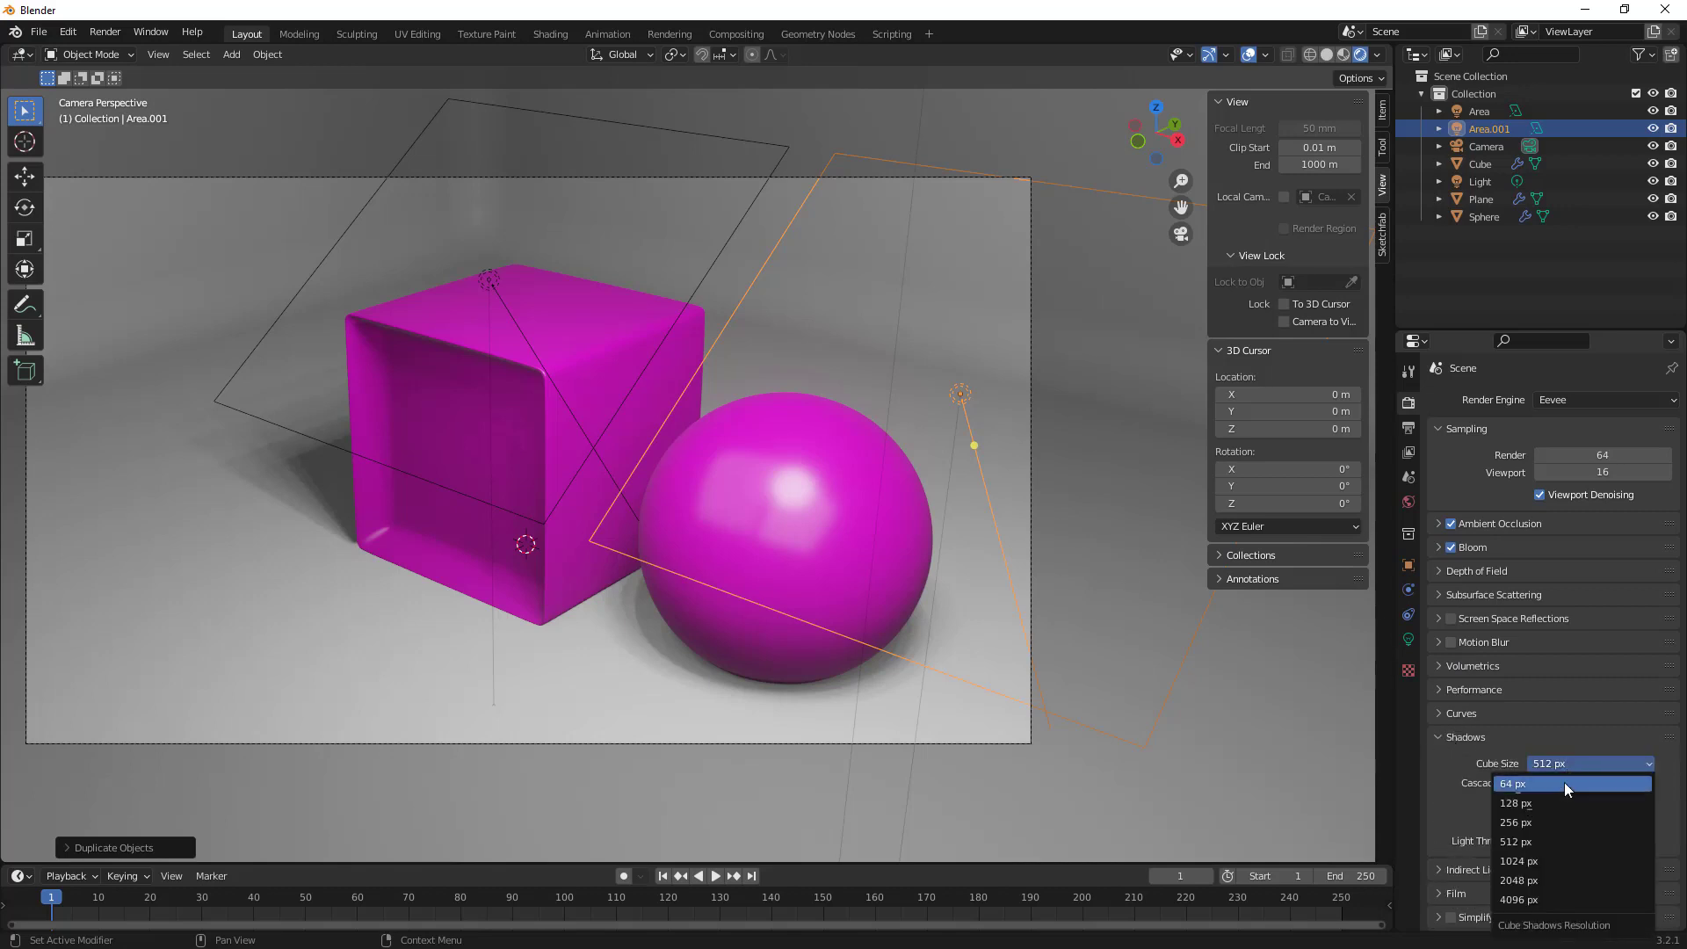
pyautogui.click(1543, 860)
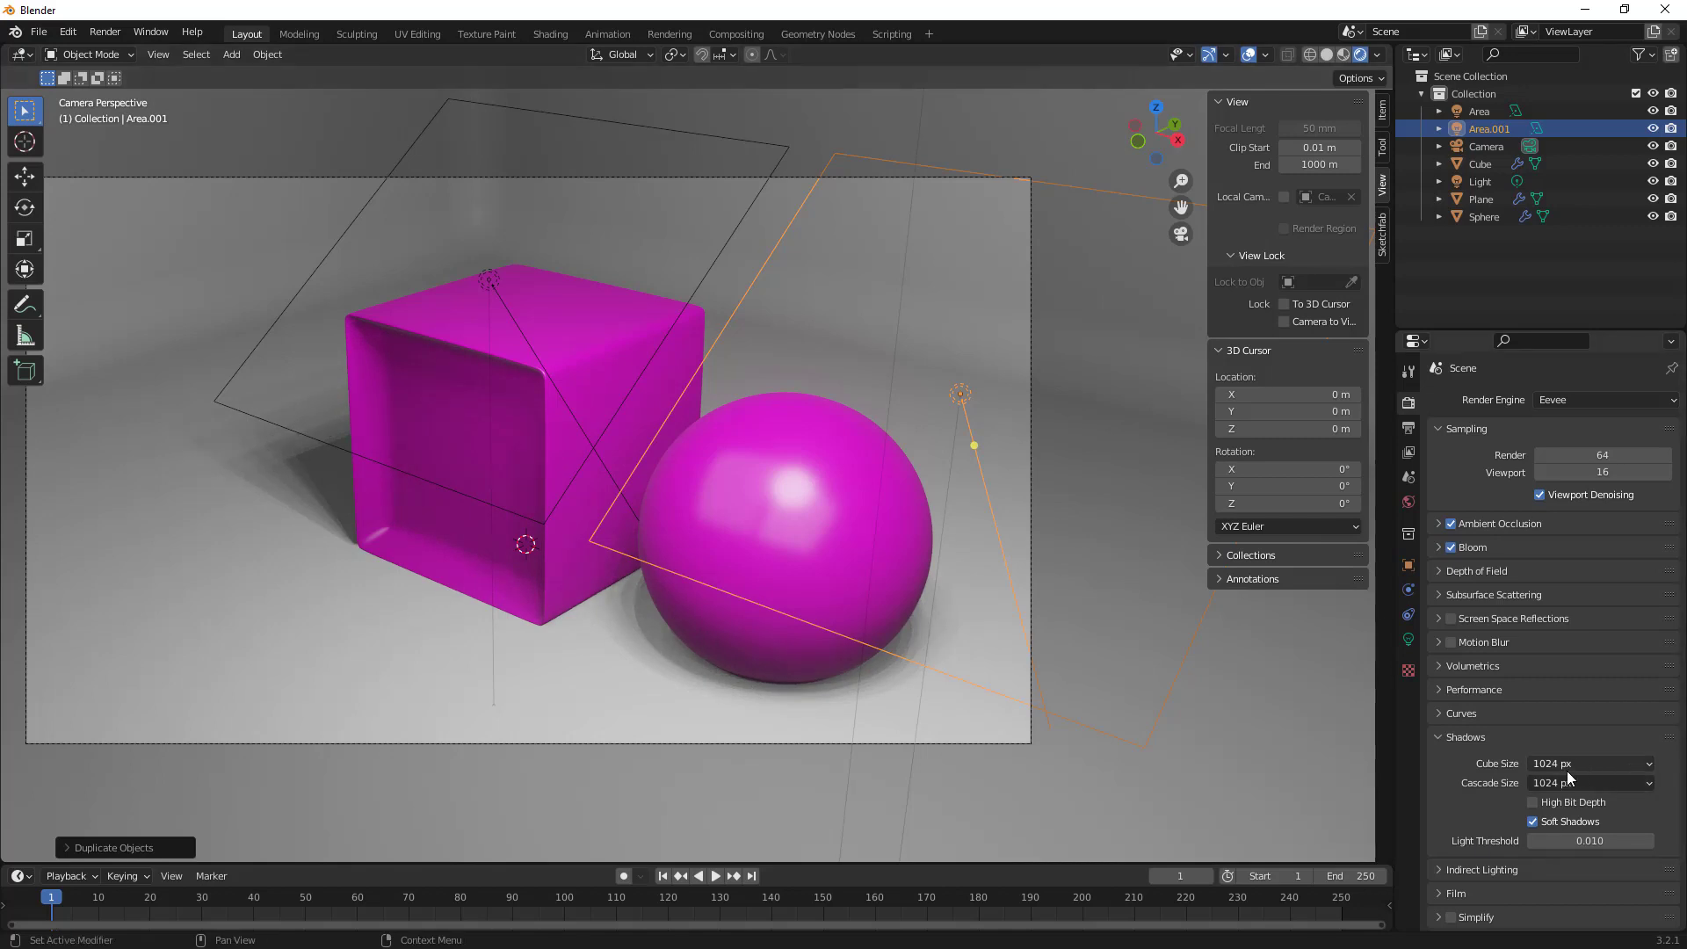
pyautogui.click(1439, 736)
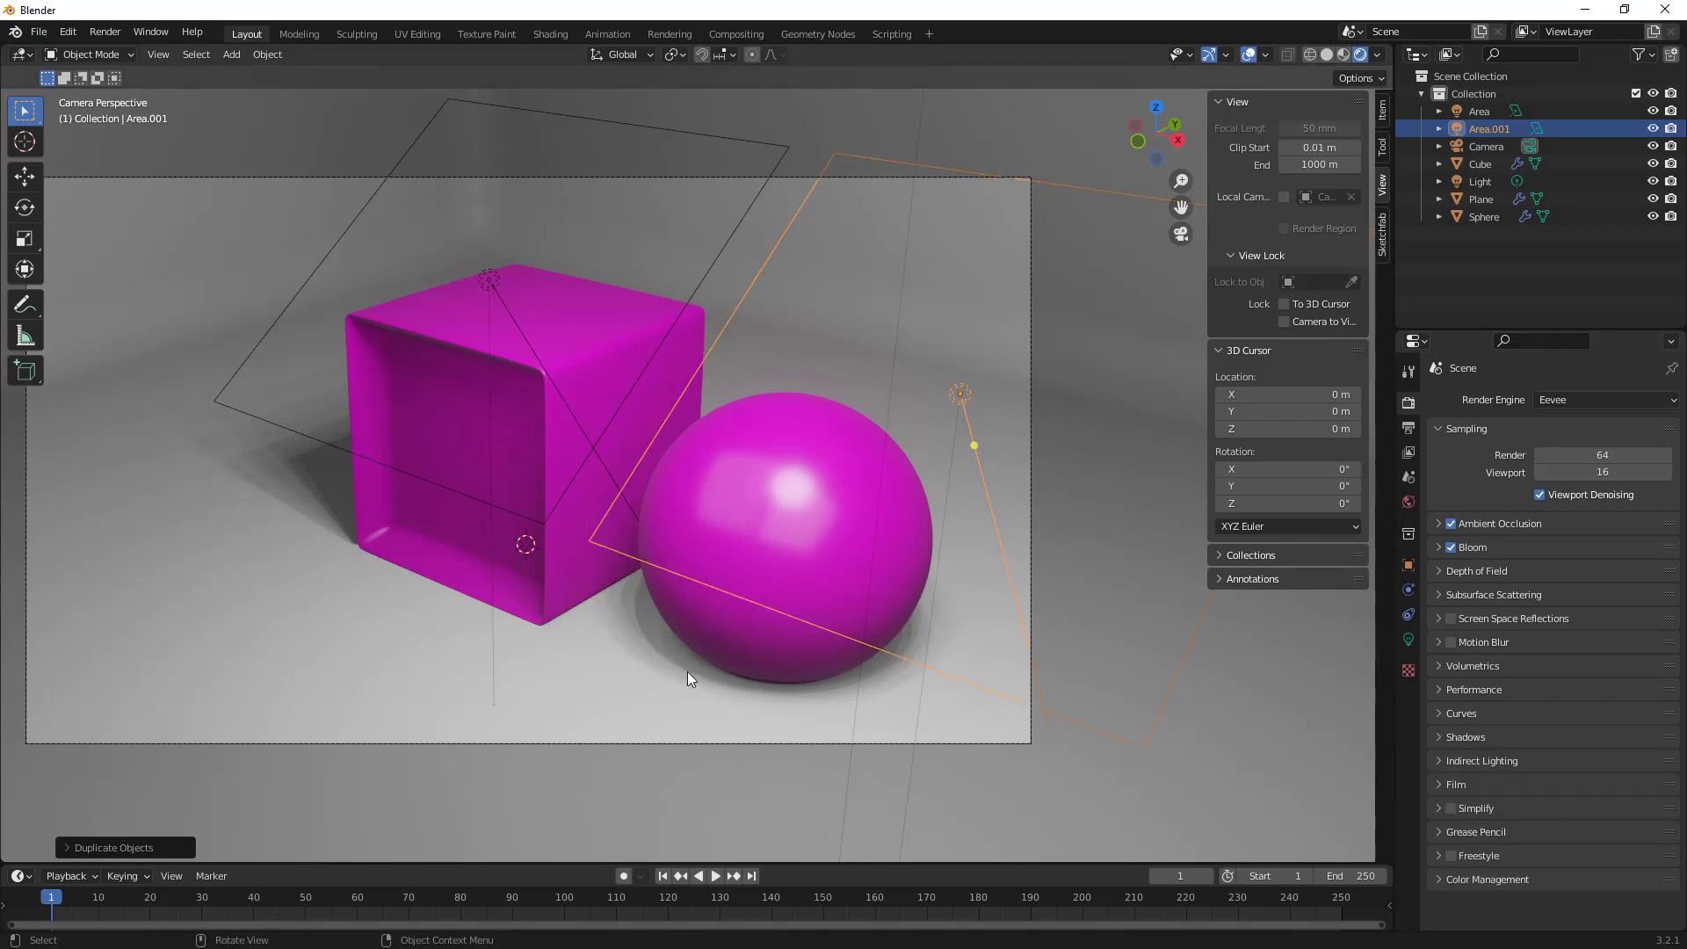
# Set the color management view transform to False Color to check the scene's exposure.
pyautogui.click(1438, 878)
pyautogui.scroll(-3, 1464, 882)
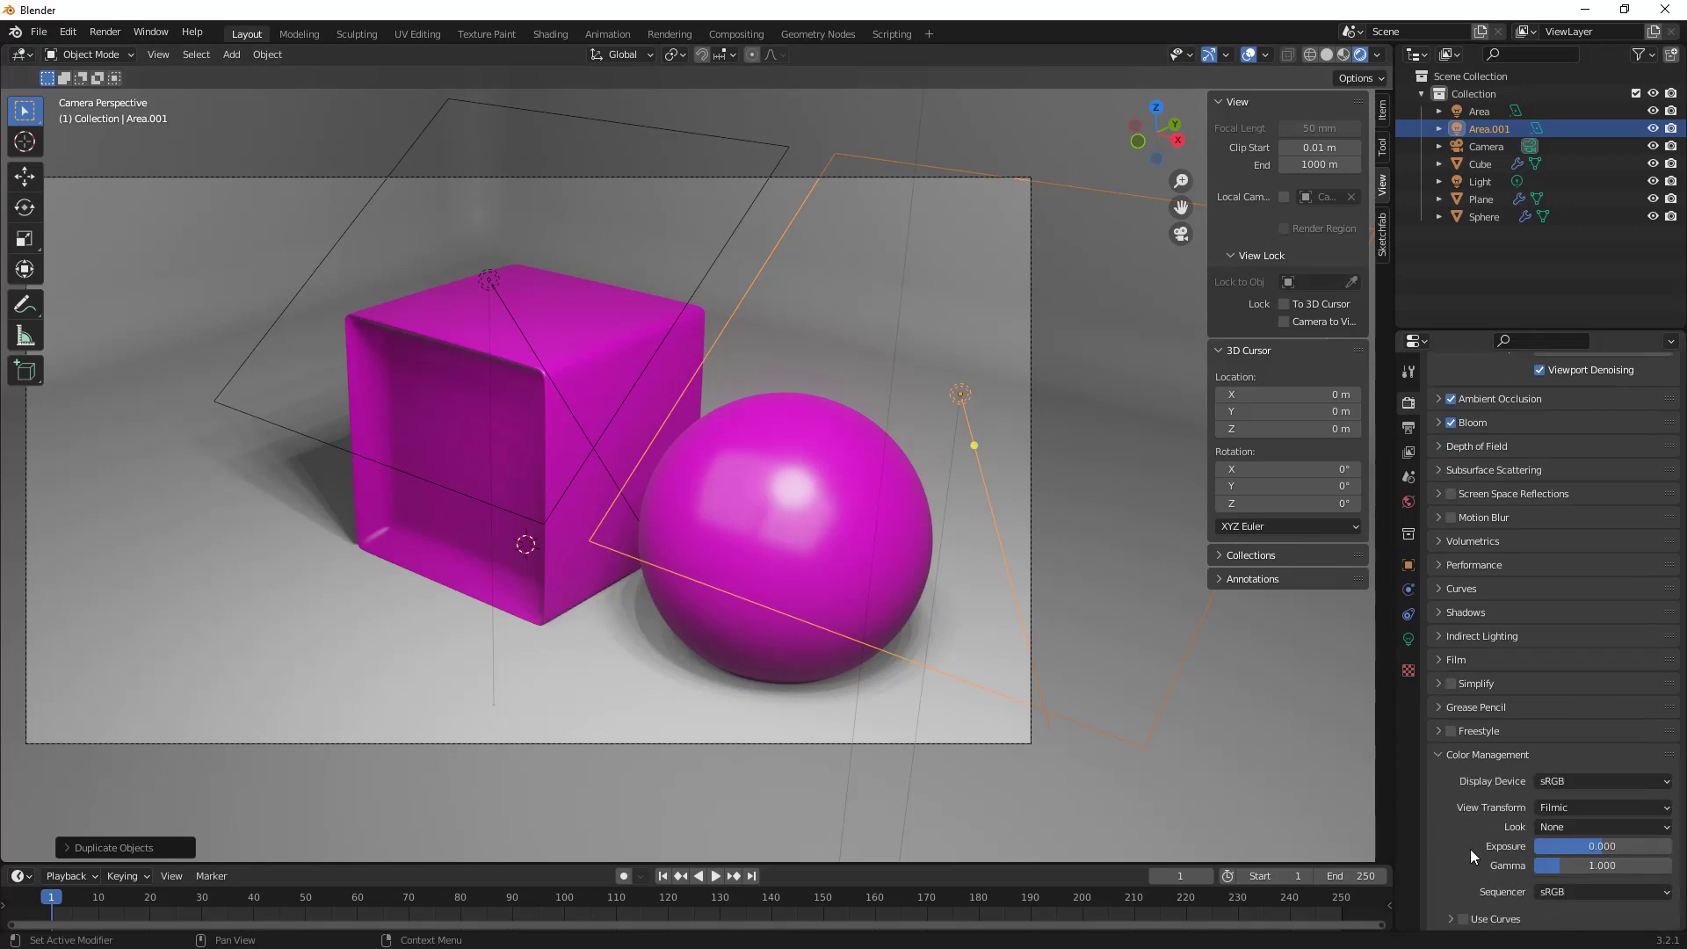
pyautogui.click(1565, 808)
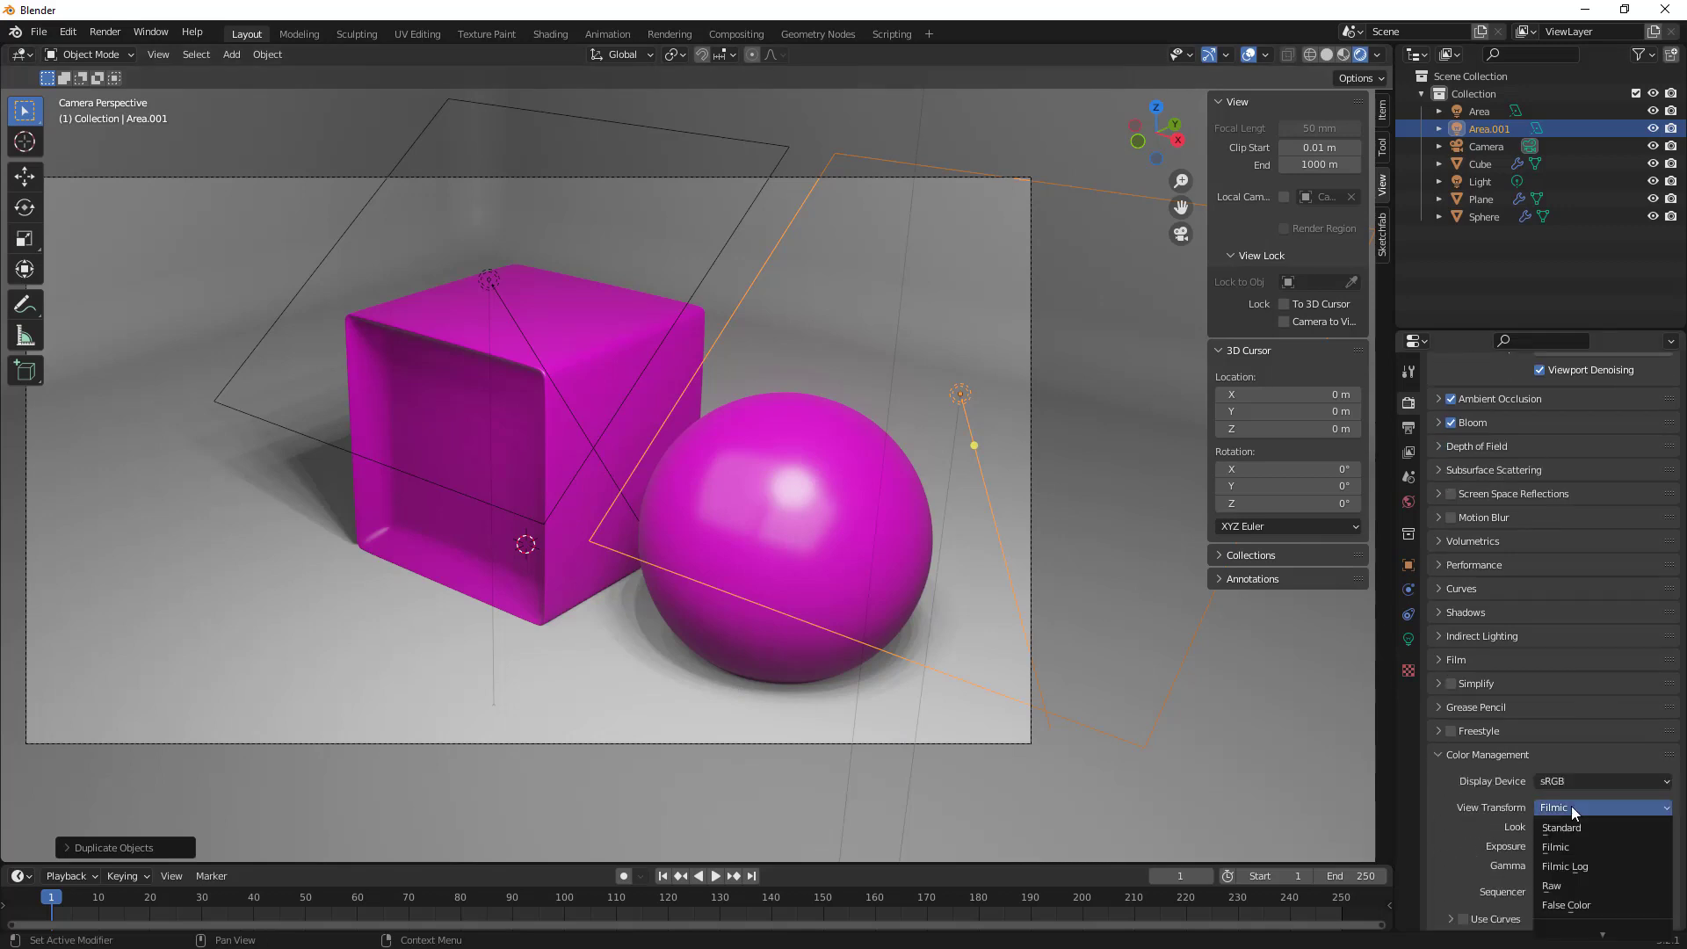
pyautogui.click(1593, 905)
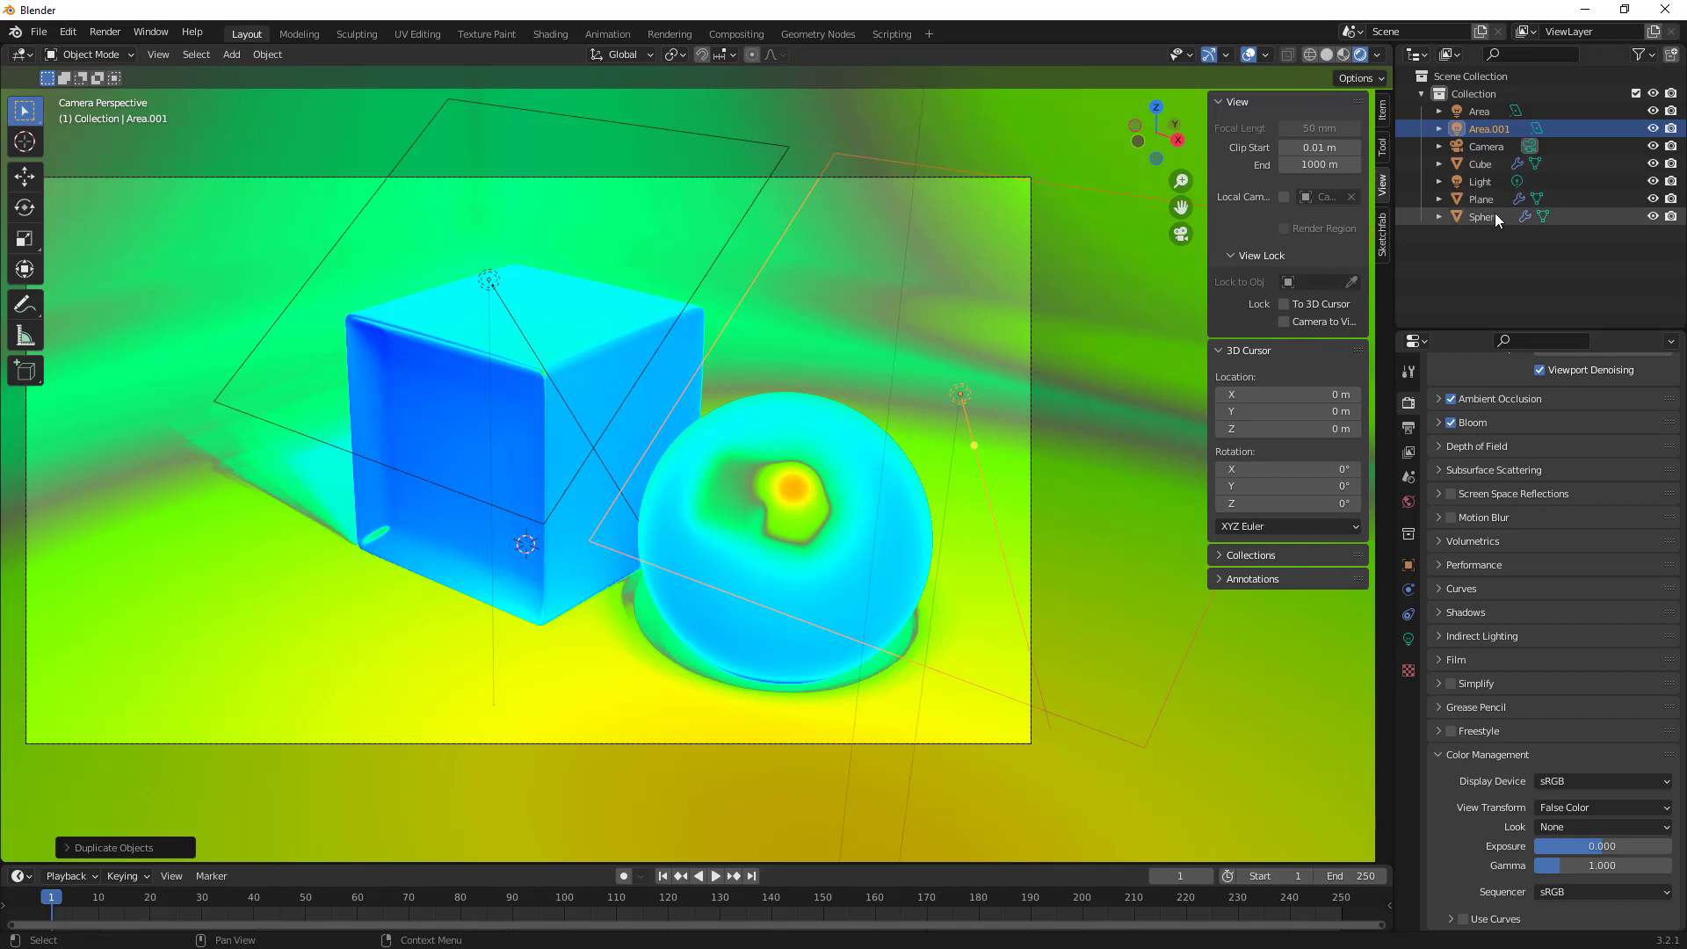
# Select the point light and shift it away from the cube, toward the sphere's side of the scene.
pyautogui.click(1487, 180)
pyautogui.press('g')
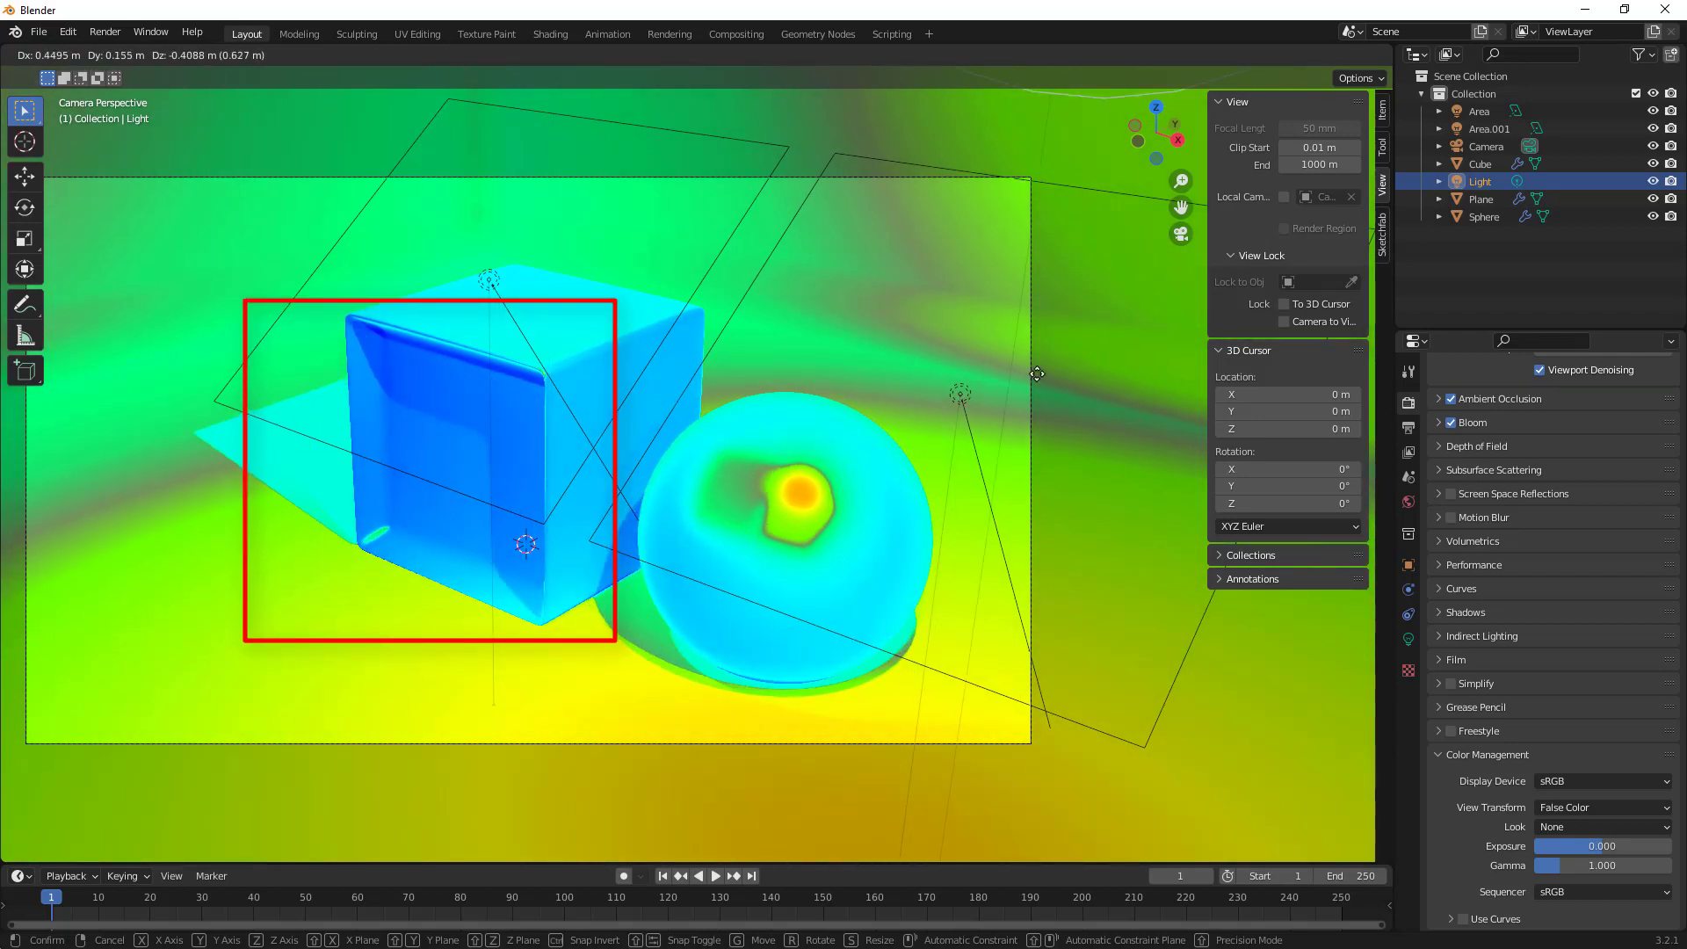
pyautogui.click(1098, 378)
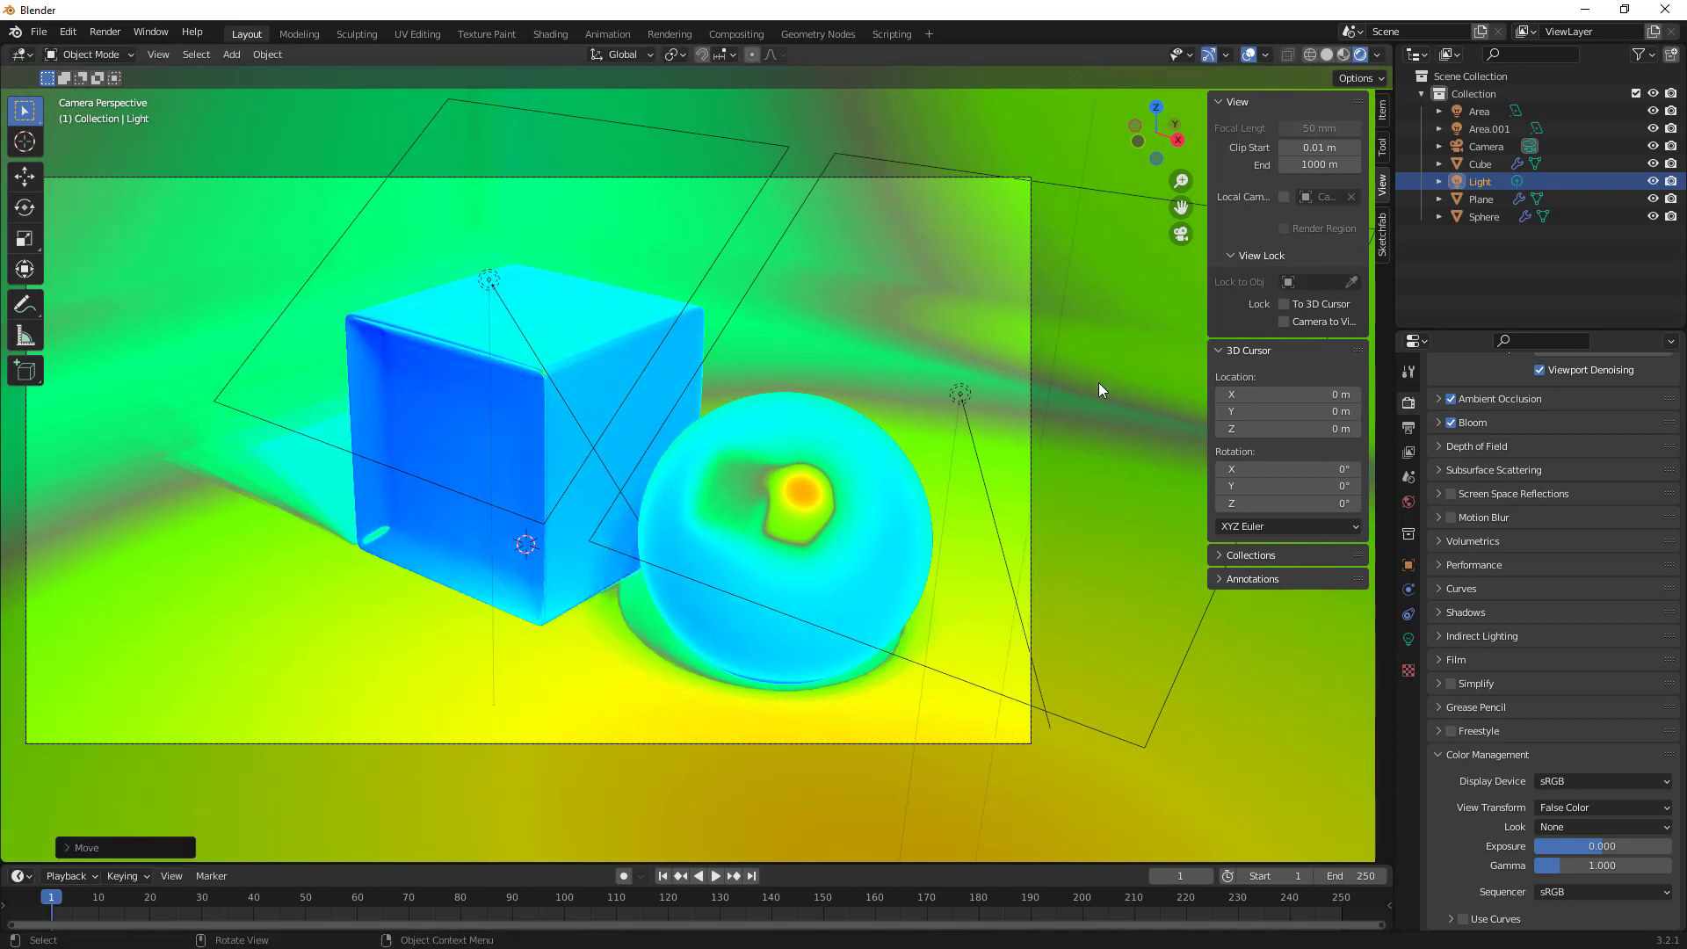
# Set the color management view transform back to Filmic.
pyautogui.click(1585, 810)
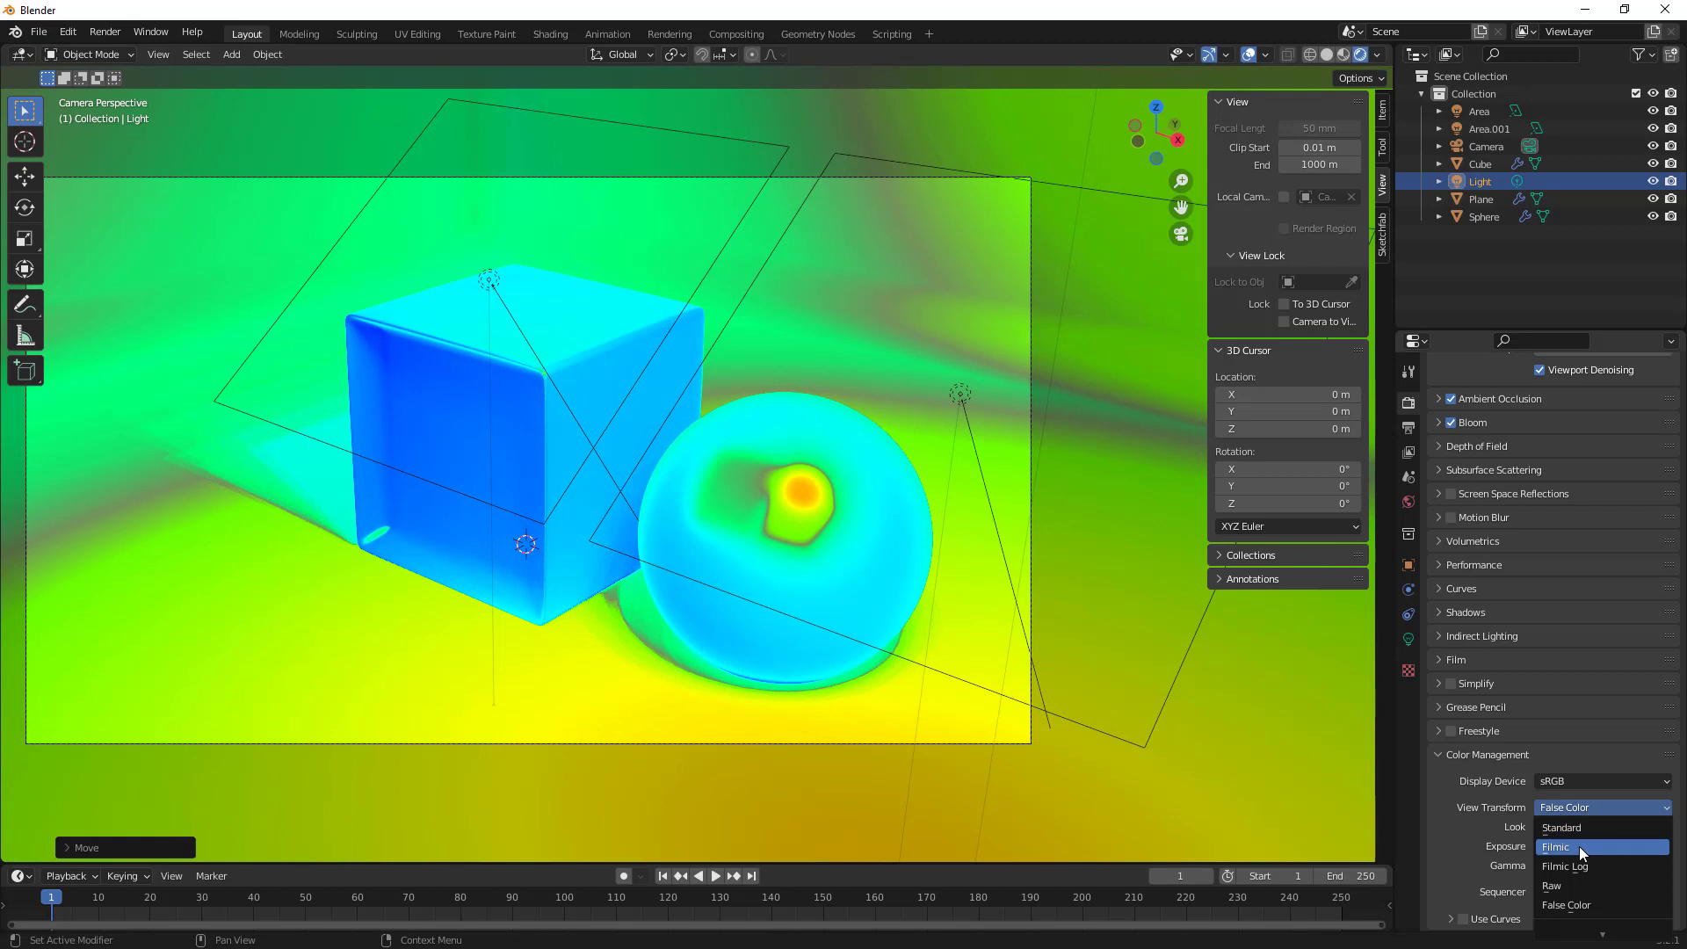
pyautogui.click(1573, 846)
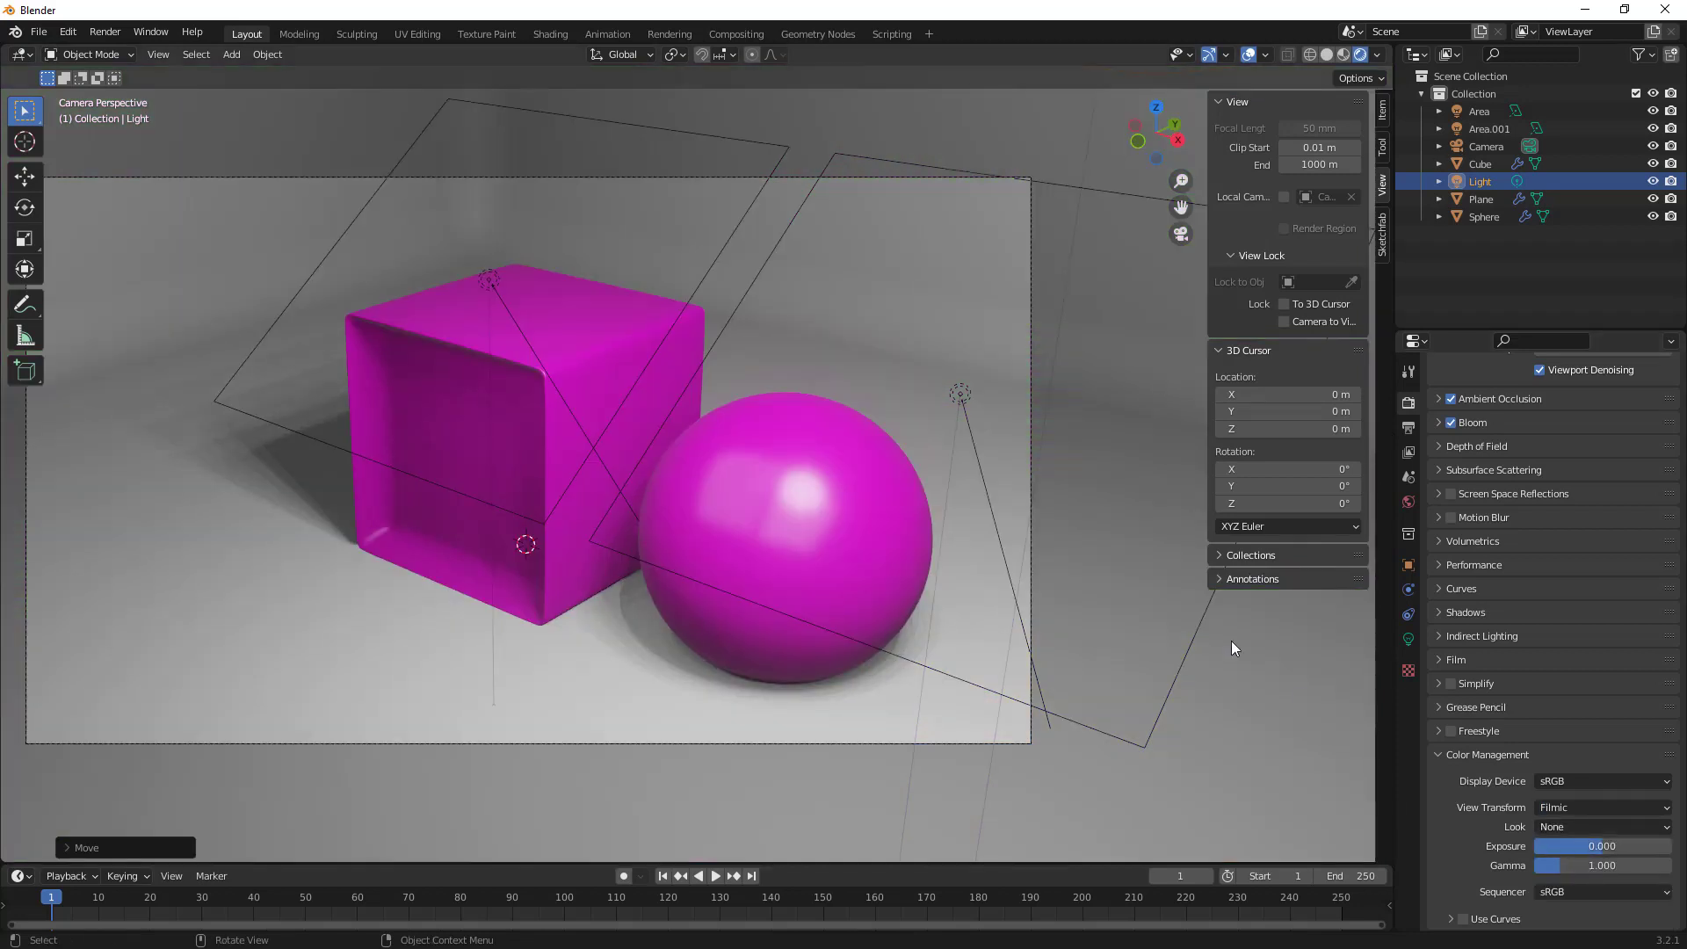
# Give the backdrop plane a new material with a dark grey base color of value 0.202 and a roughness of 1.000.
pyautogui.click(282, 651)
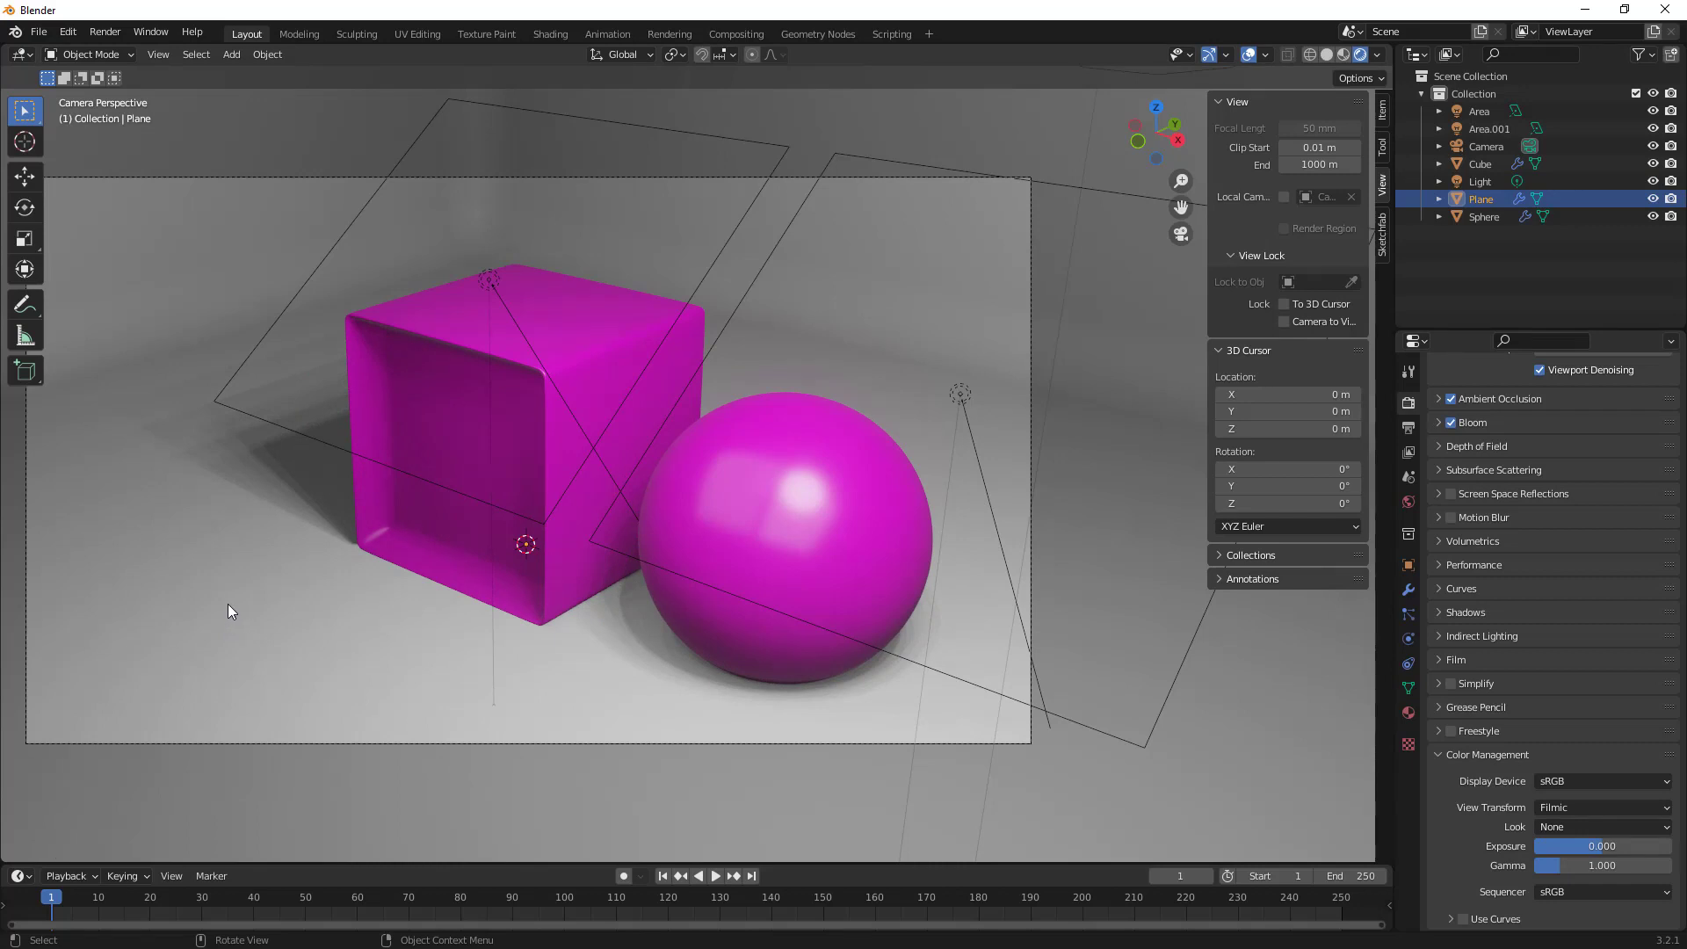
pyautogui.click(1409, 712)
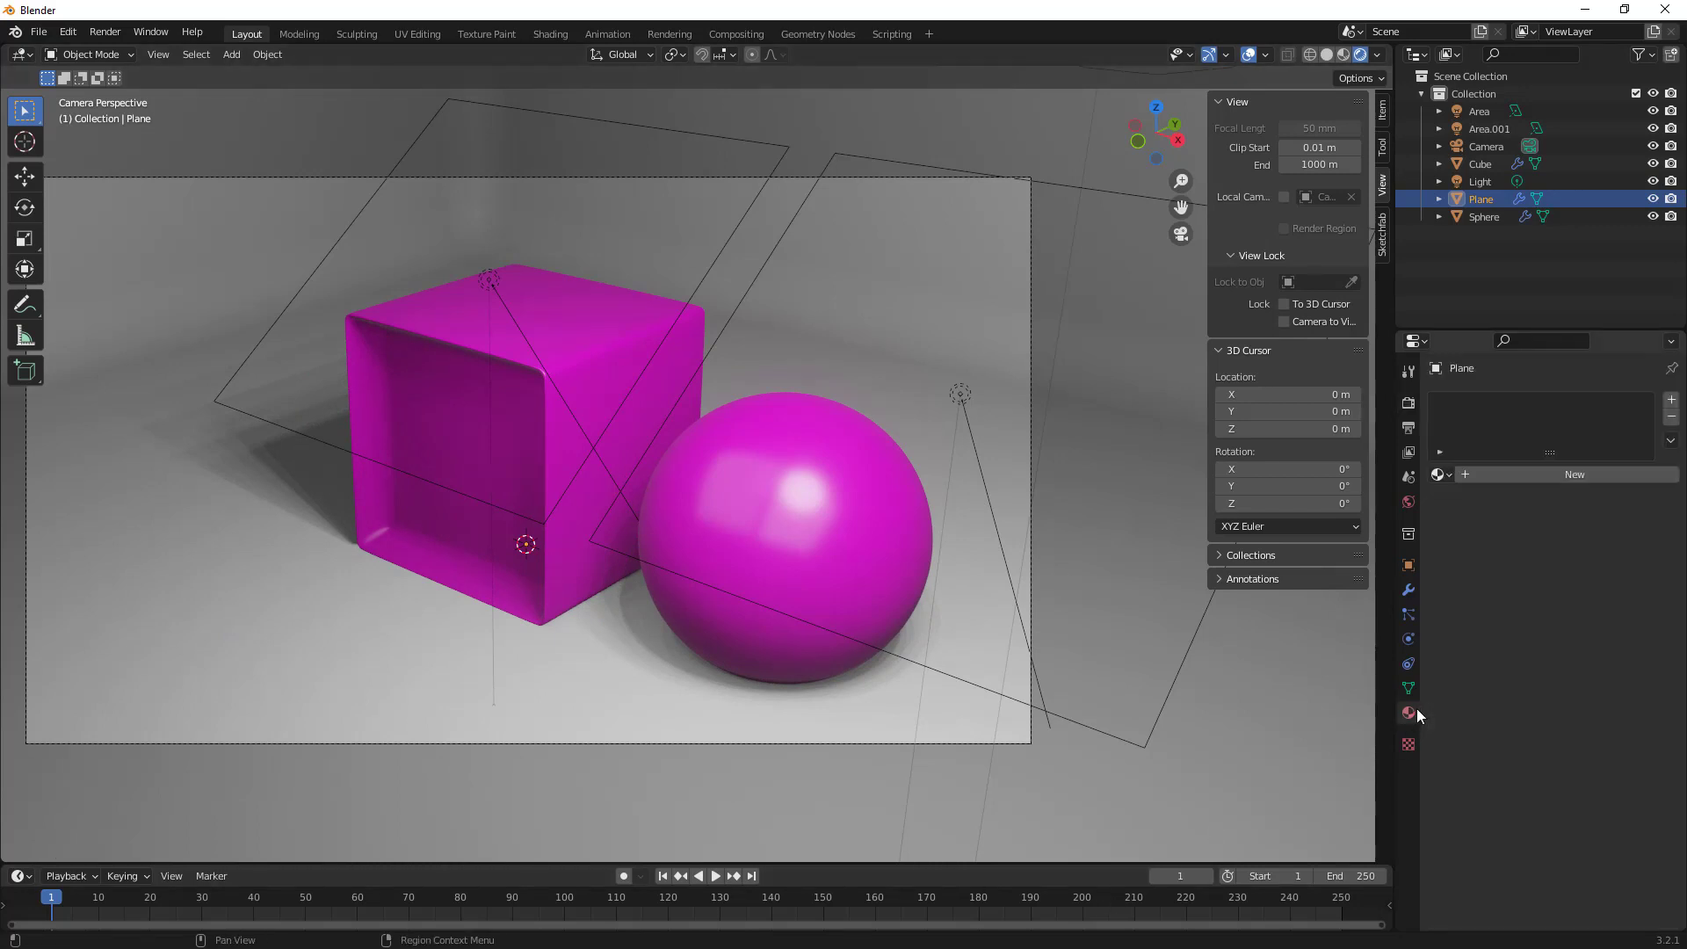
pyautogui.click(1464, 473)
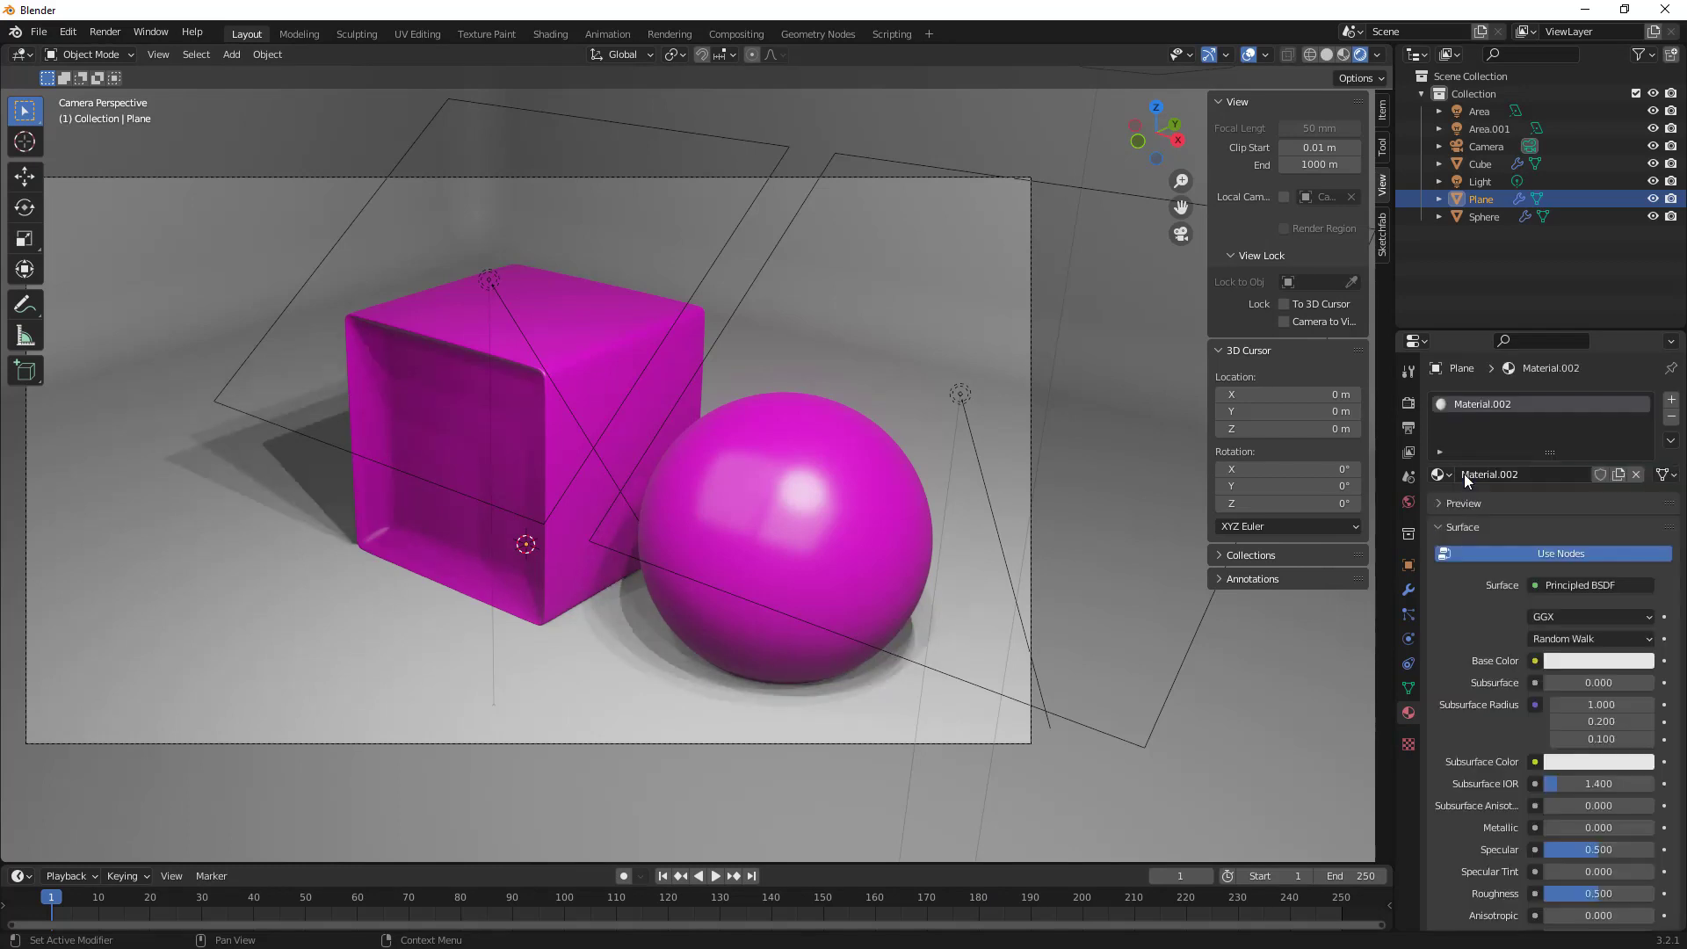
pyautogui.click(1579, 659)
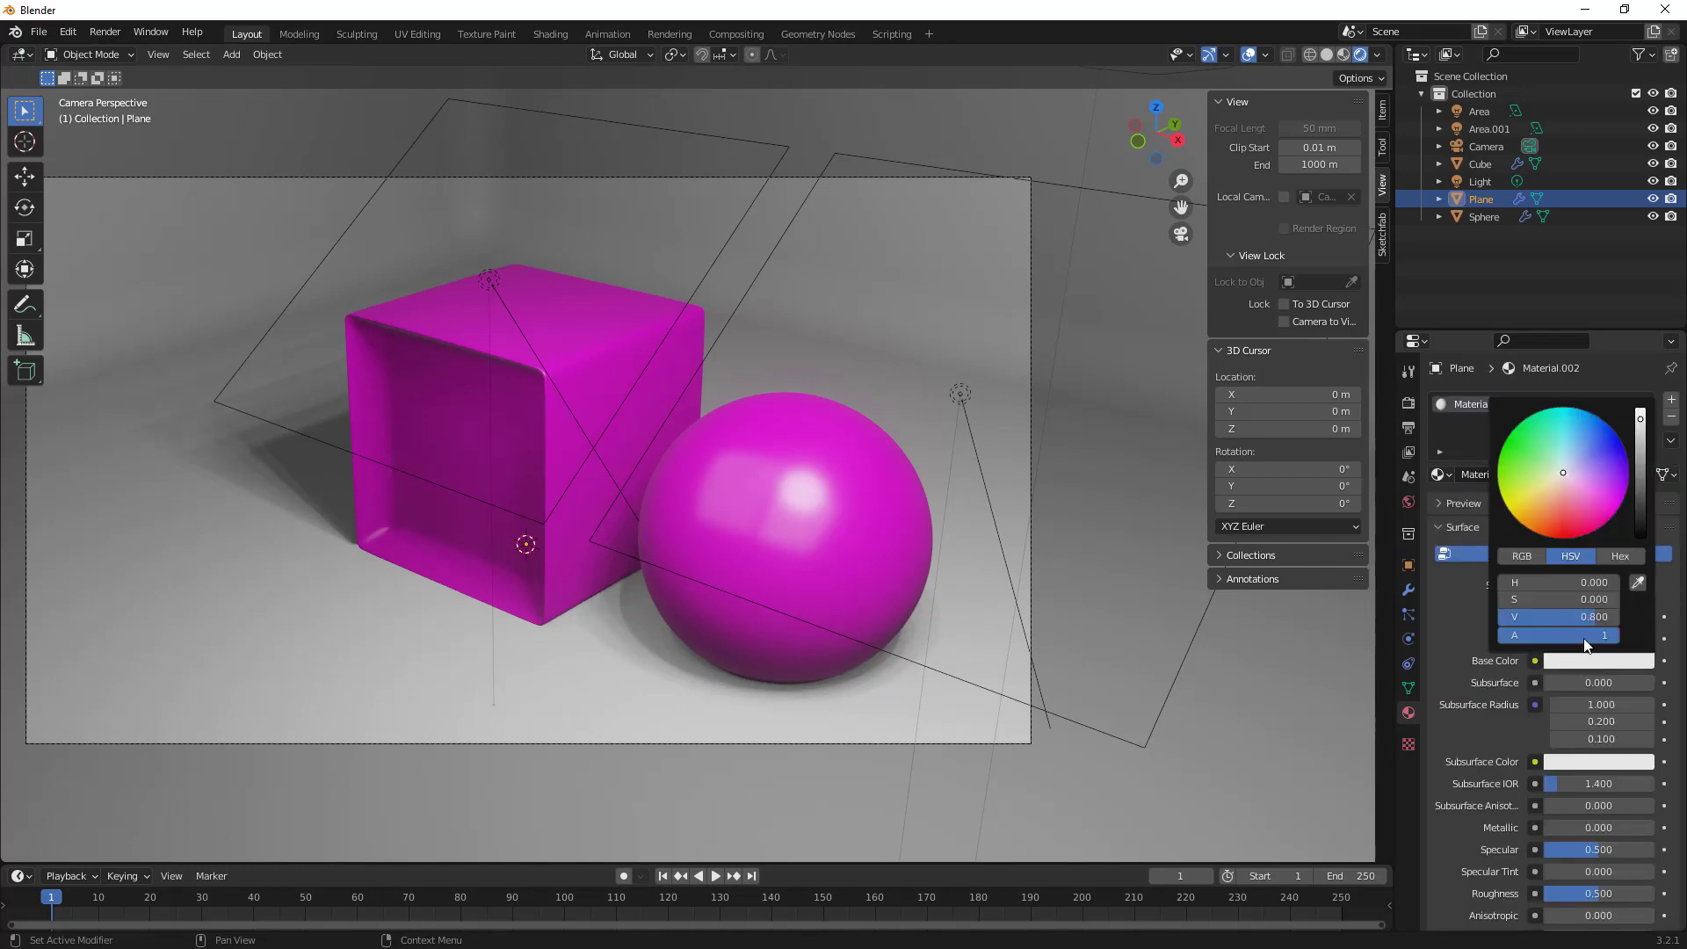
pyautogui.moveTo(1640, 420); pyautogui.dragTo(1640, 475)
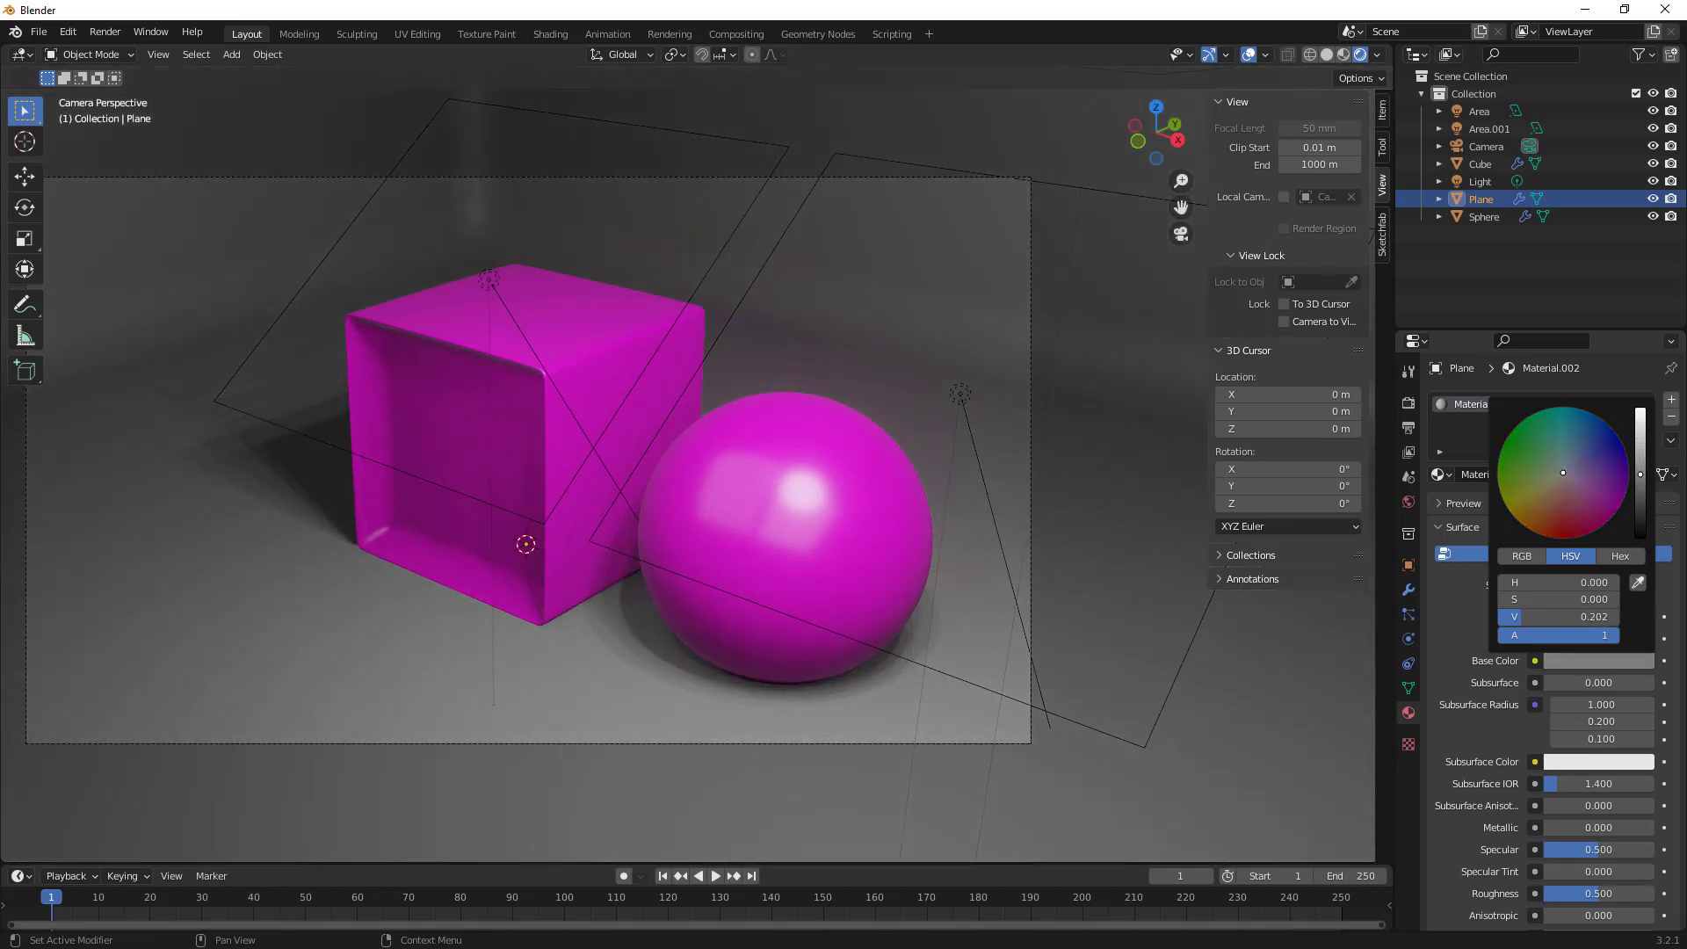
pyautogui.scroll(-4, 1523, 858)
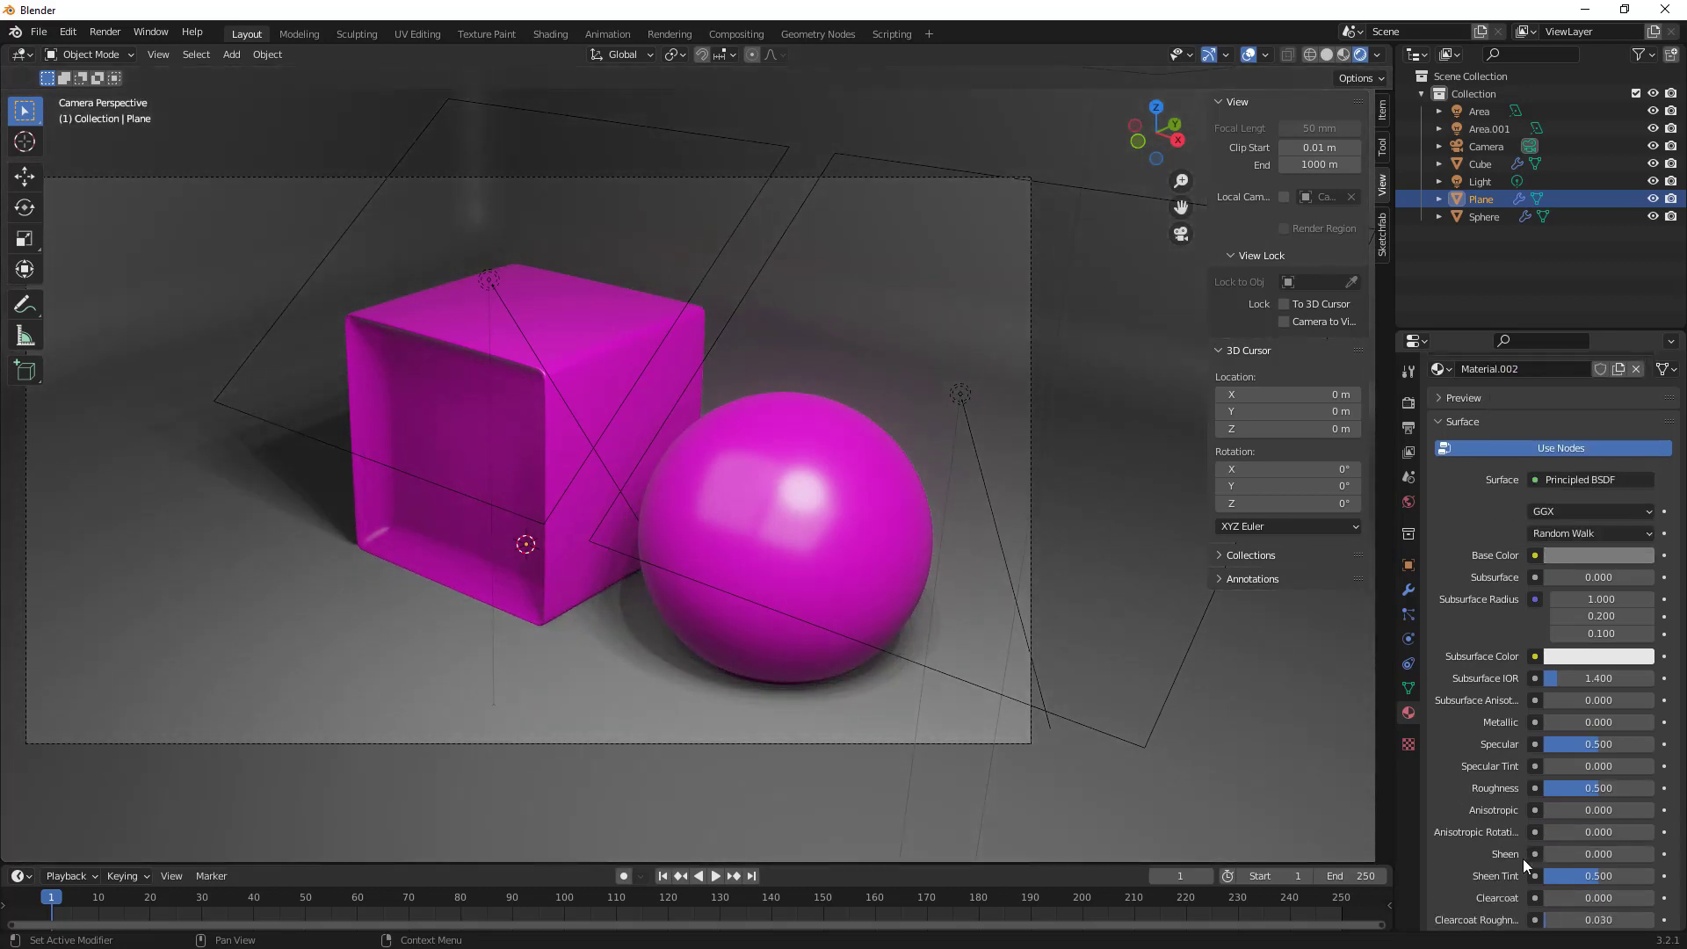
pyautogui.moveTo(1599, 759); pyautogui.dragTo(1655, 754)
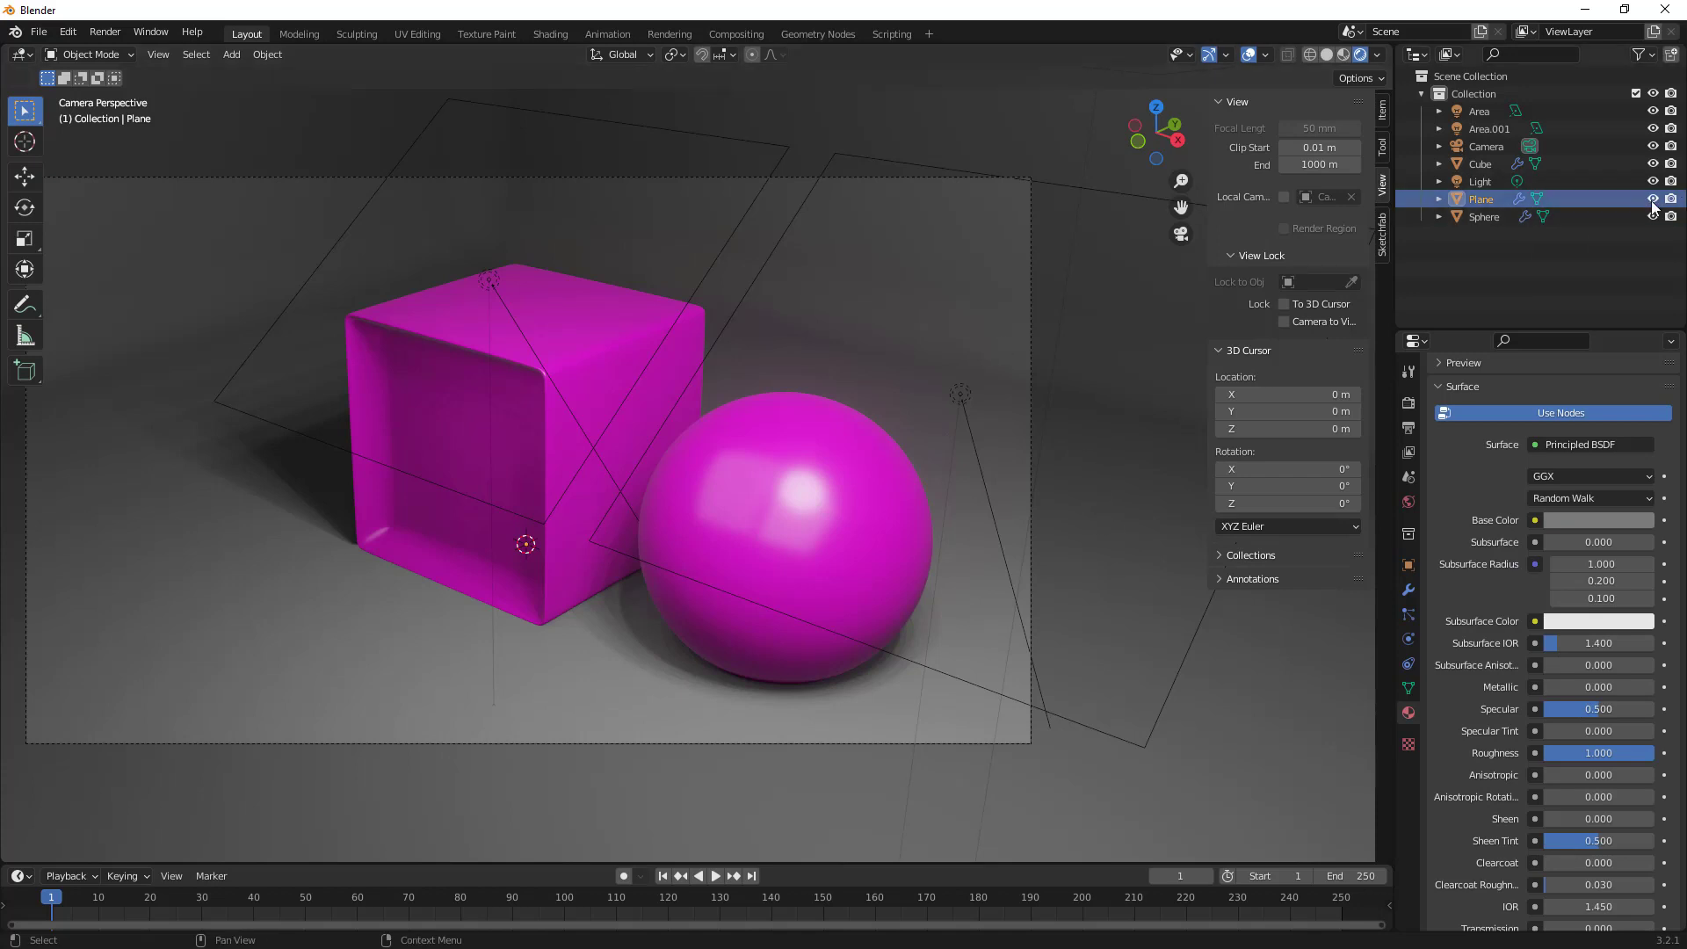
# Toggle the viewport visibility of the backdrop plane and the point light to compare their effect in the rendered view.
pyautogui.moveTo(1655, 204); pyautogui.dragTo(1654, 187)
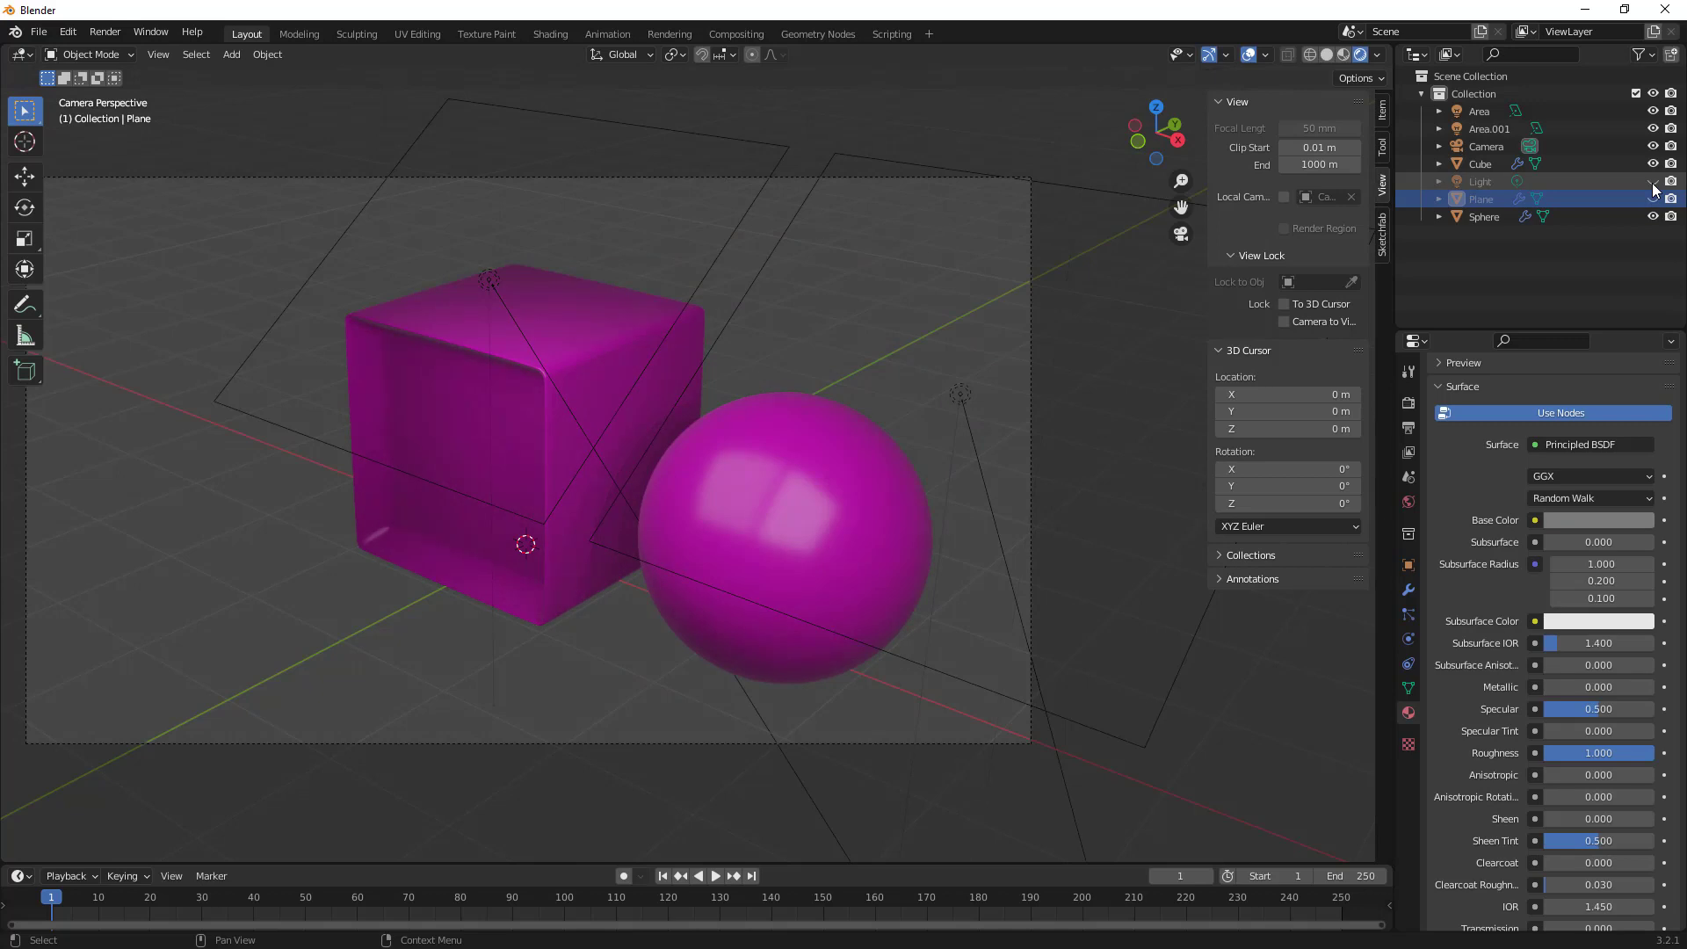
pyautogui.click(1654, 198)
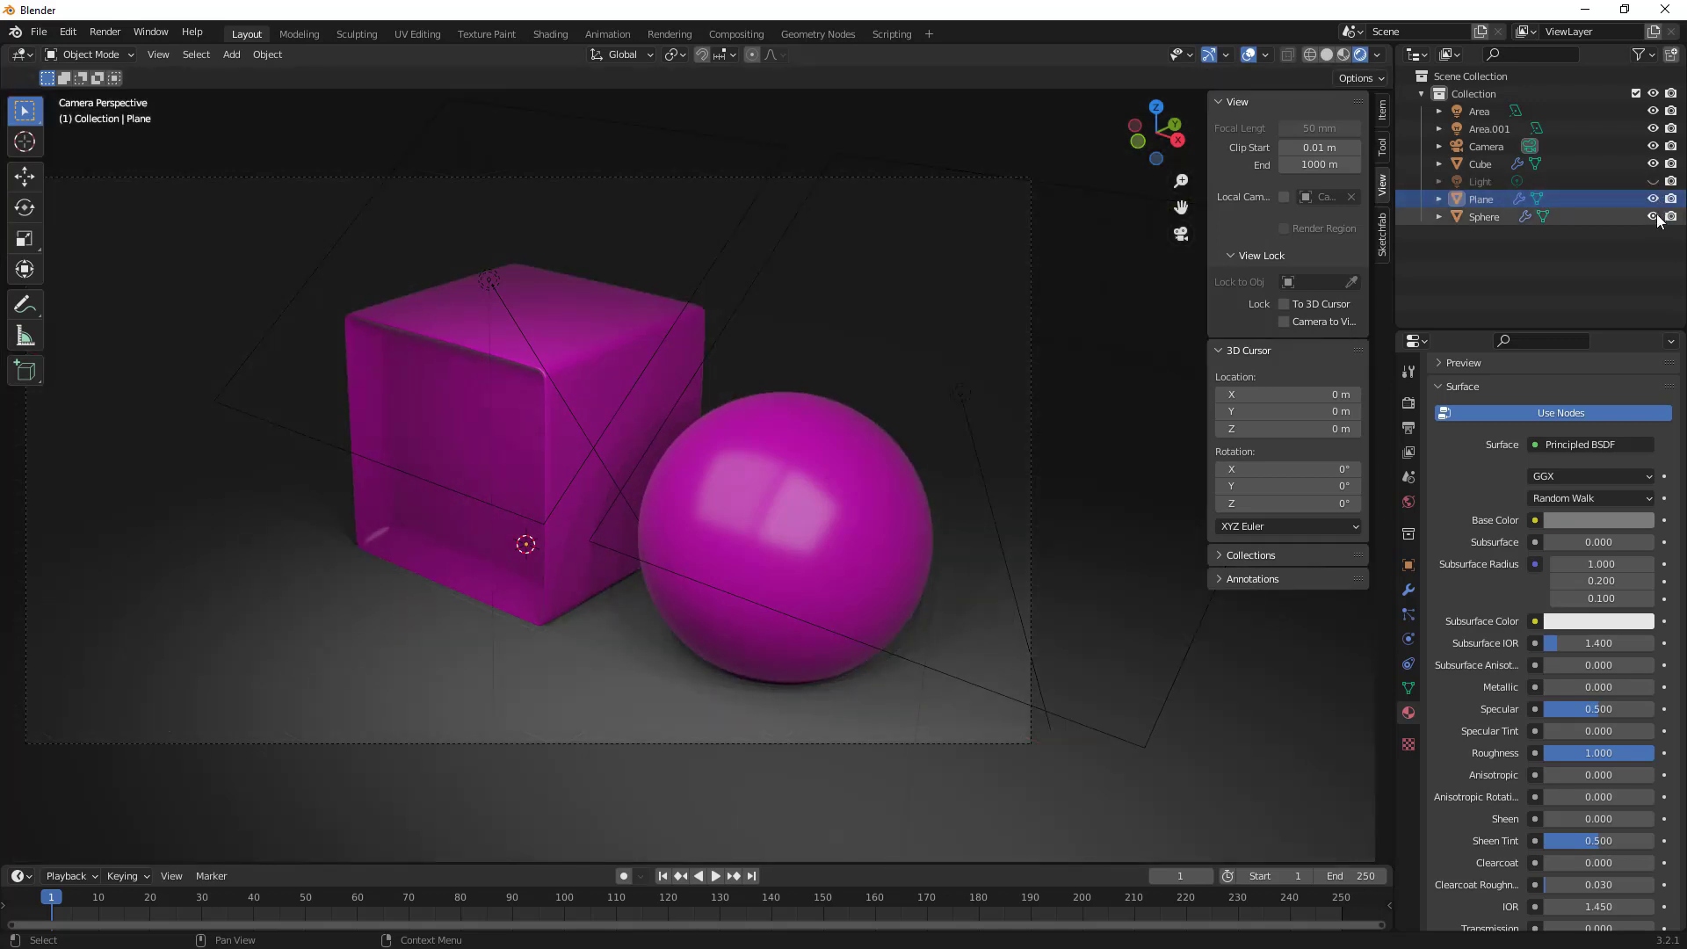
pyautogui.click(1654, 182)
pyautogui.click(1654, 182)
pyautogui.click(1654, 182)
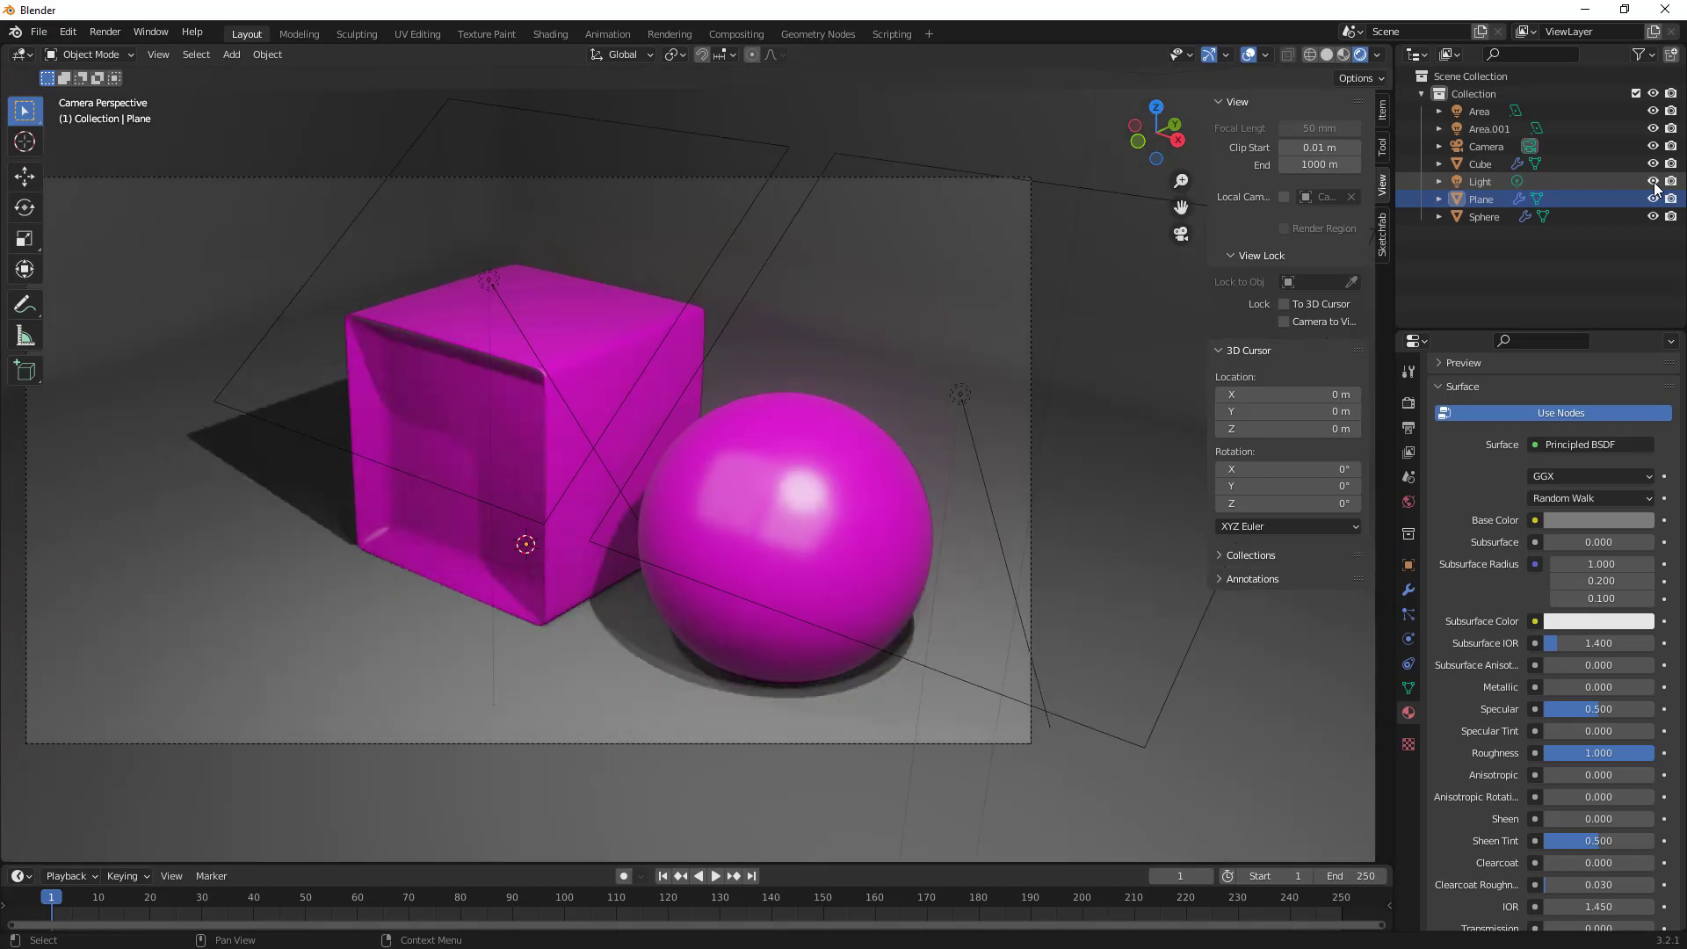
pyautogui.click(1653, 182)
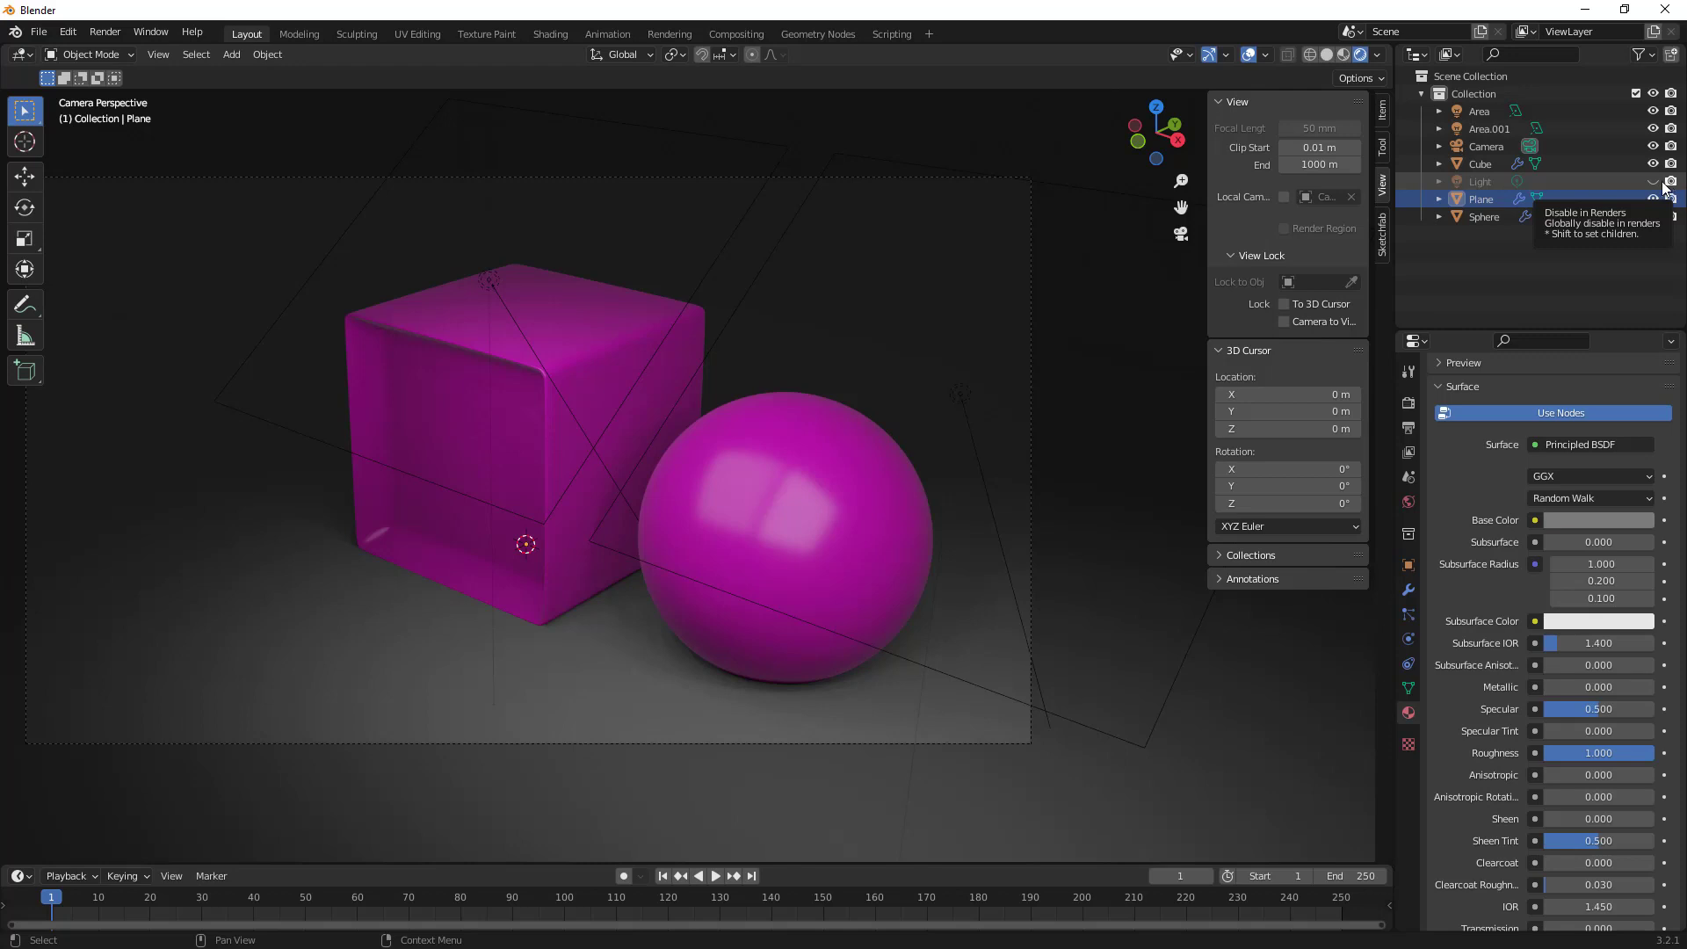
pyautogui.click(1654, 183)
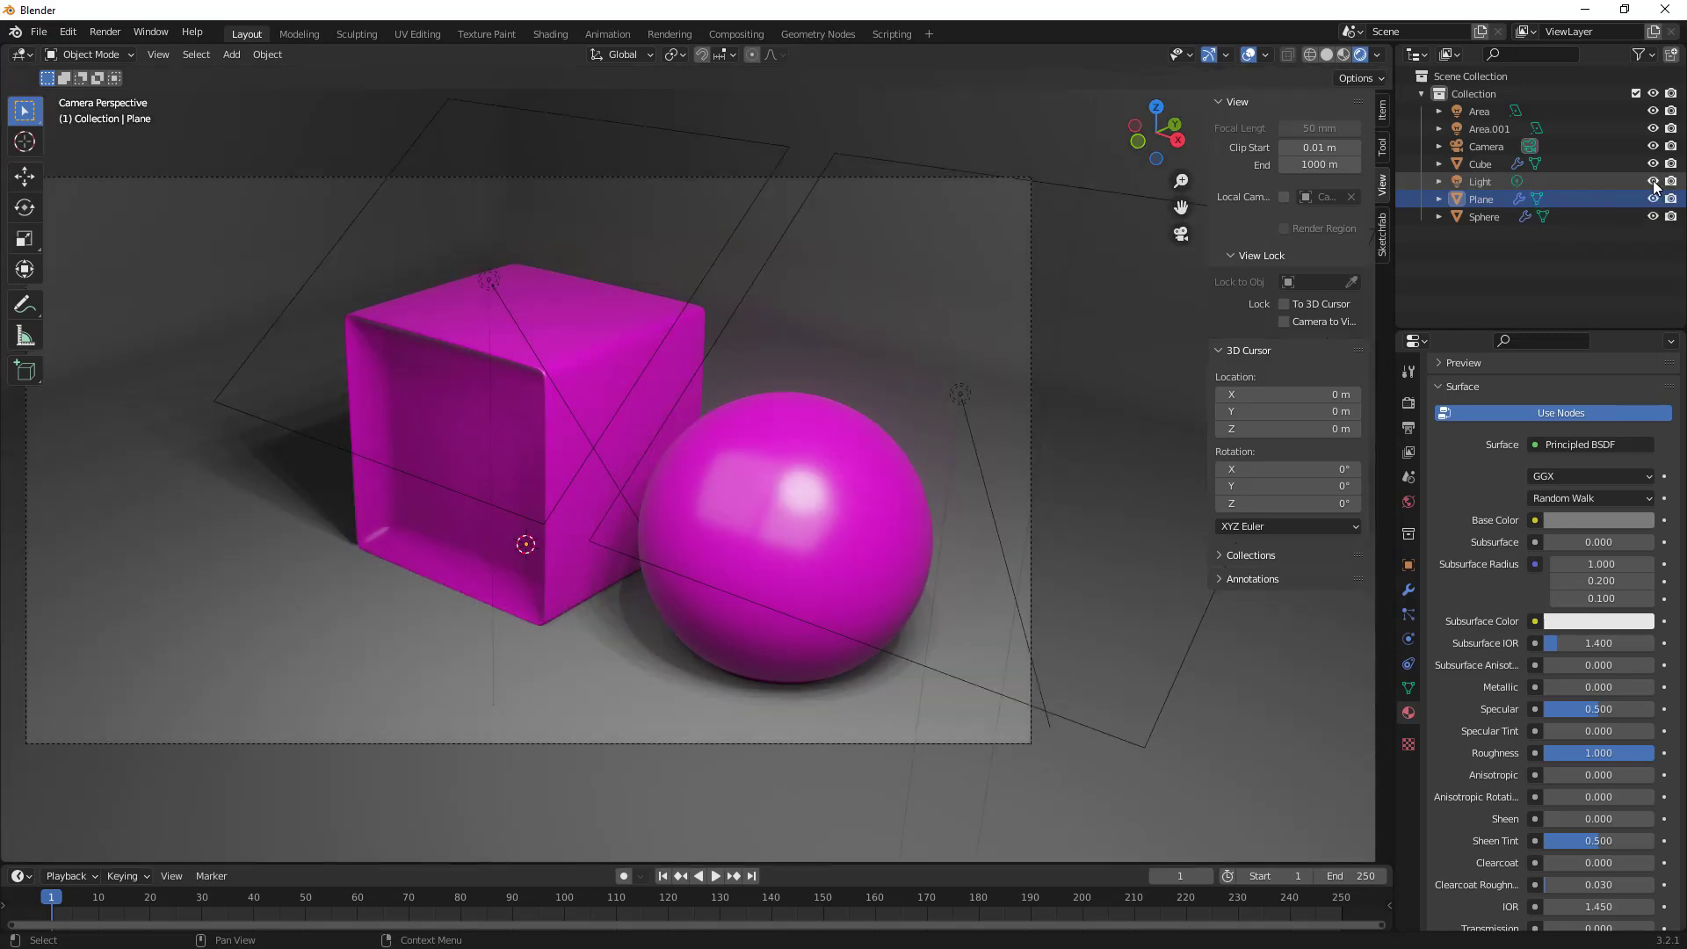
# Check the visibility toggles of the light, plane and cube in Solid shading, and return the viewport to Rendered shading.
pyautogui.click(1327, 55)
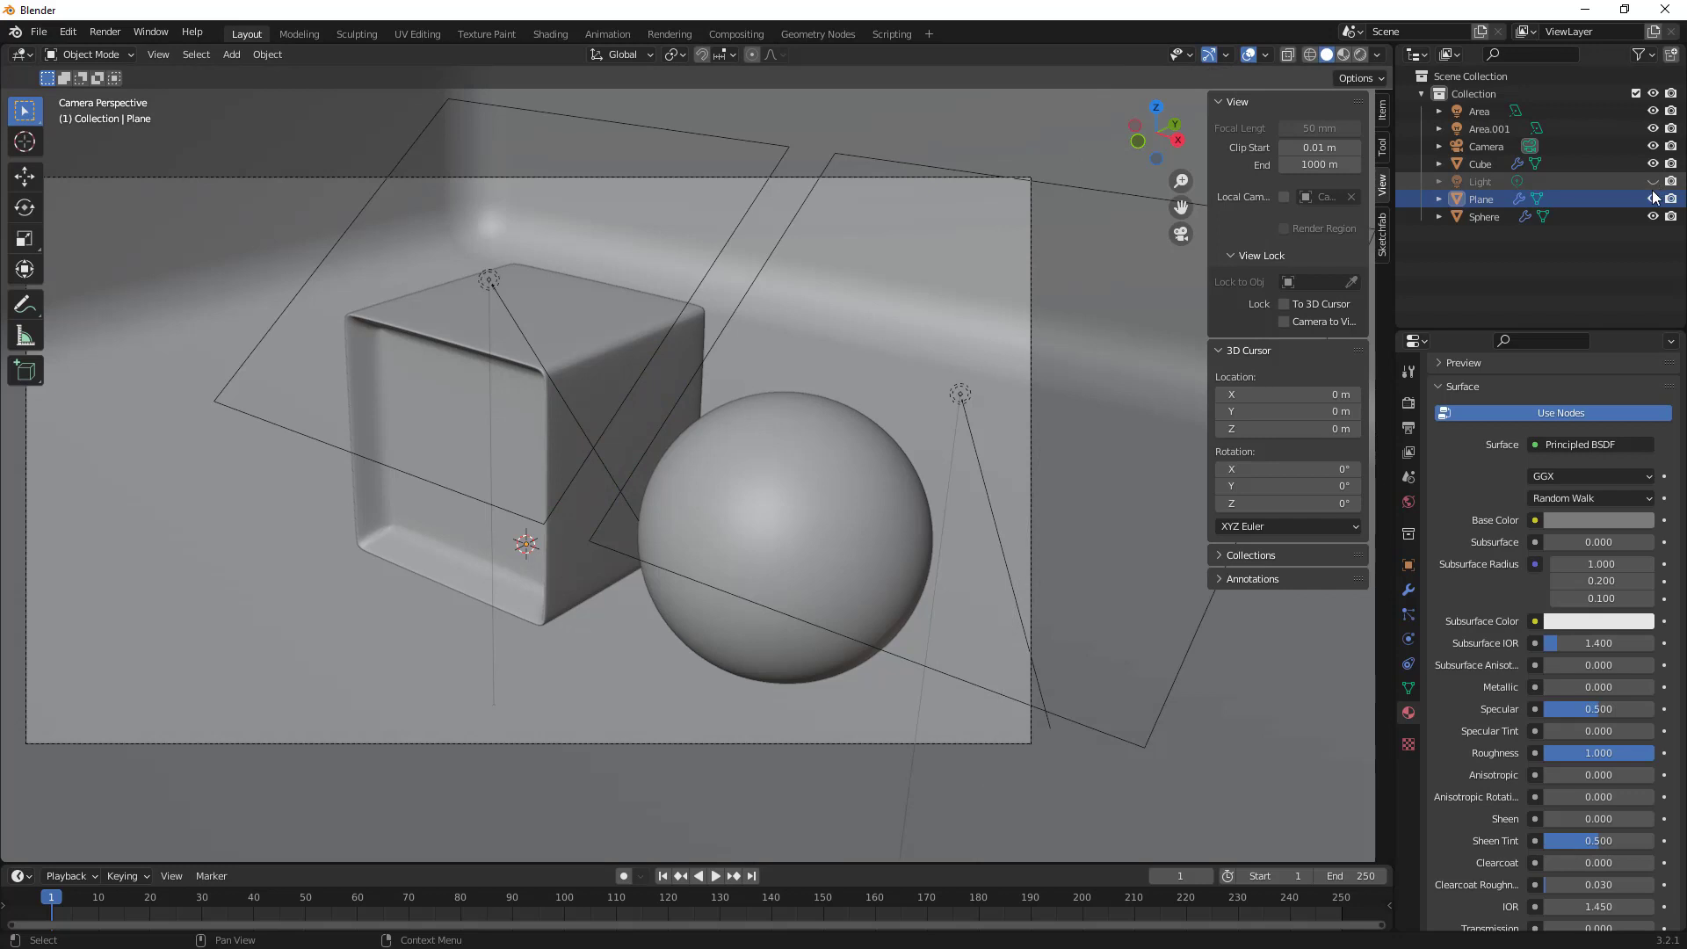
pyautogui.click(1655, 200)
pyautogui.click(1655, 201)
pyautogui.click(1654, 166)
pyautogui.click(1654, 165)
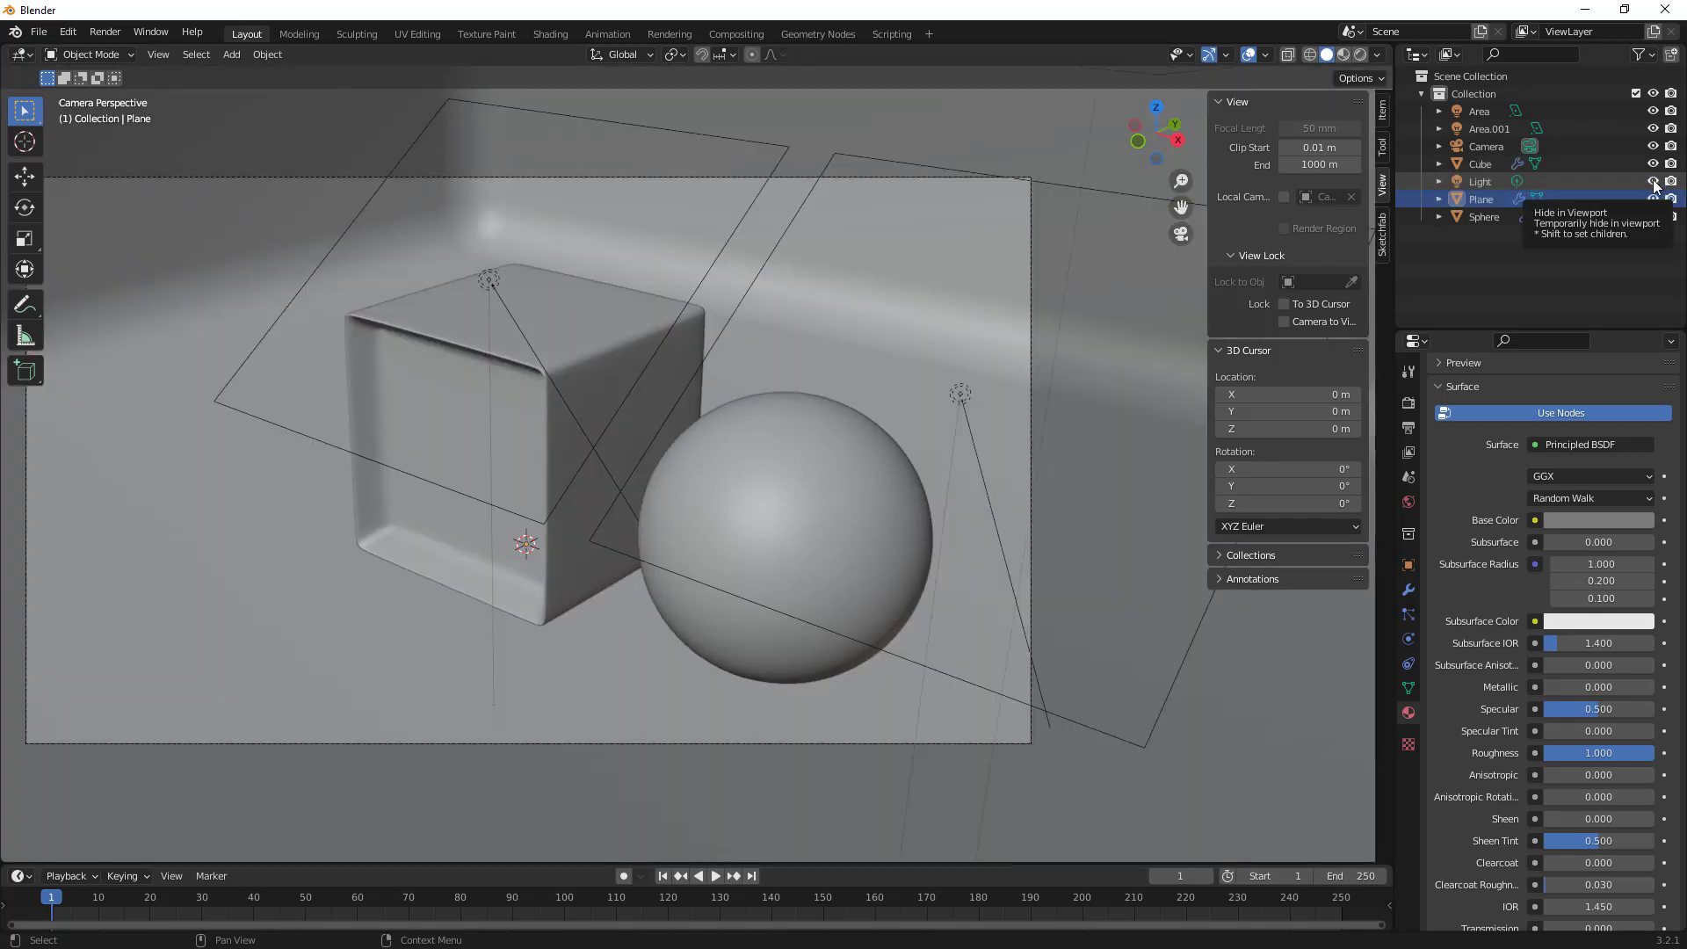
pyautogui.click(1360, 56)
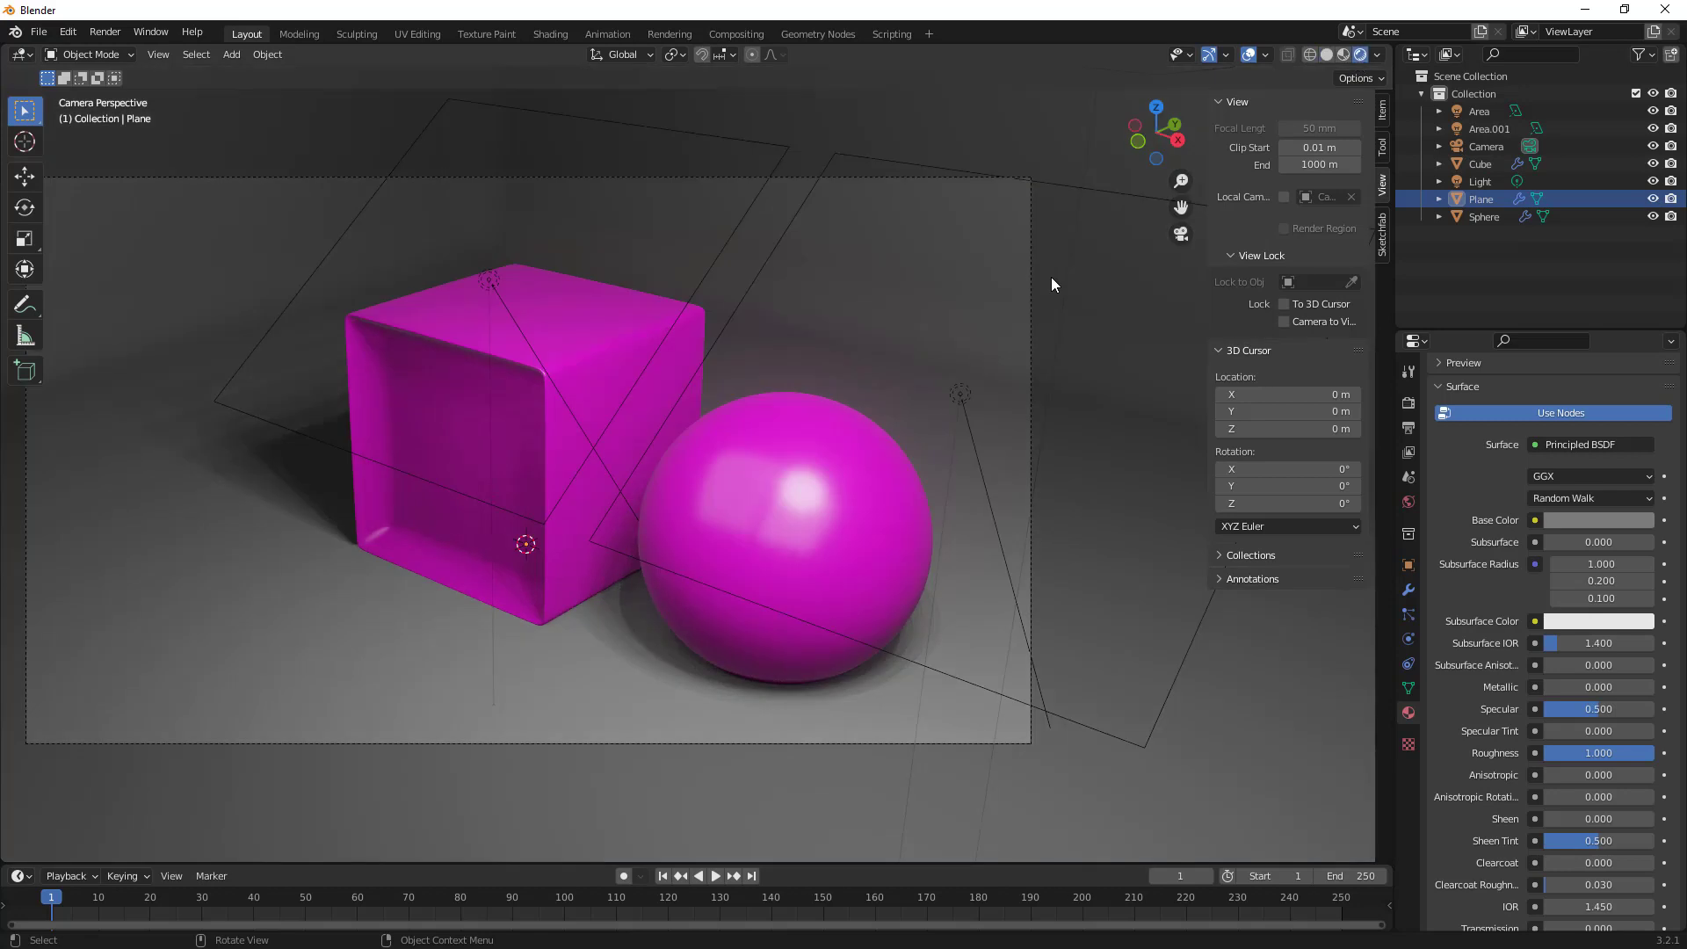
# Hide and show the backdrop plane and the point light once more in Rendered shading, leaving both visible.
pyautogui.click(1653, 198)
pyautogui.click(1653, 199)
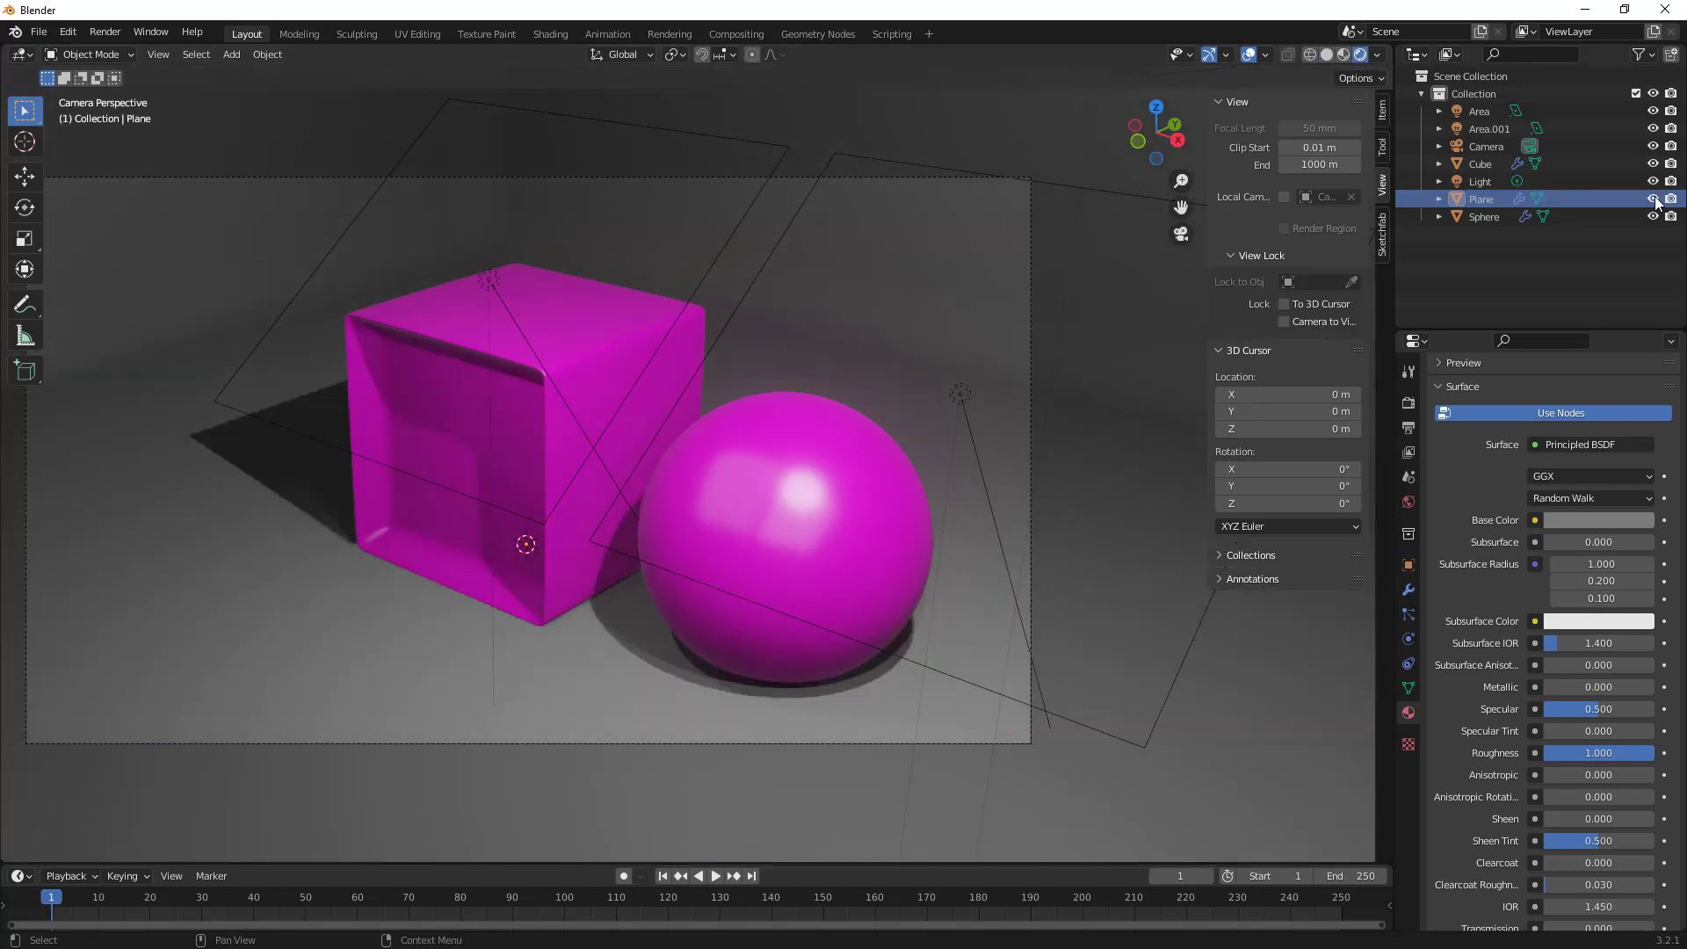
pyautogui.click(1653, 182)
pyautogui.click(1653, 182)
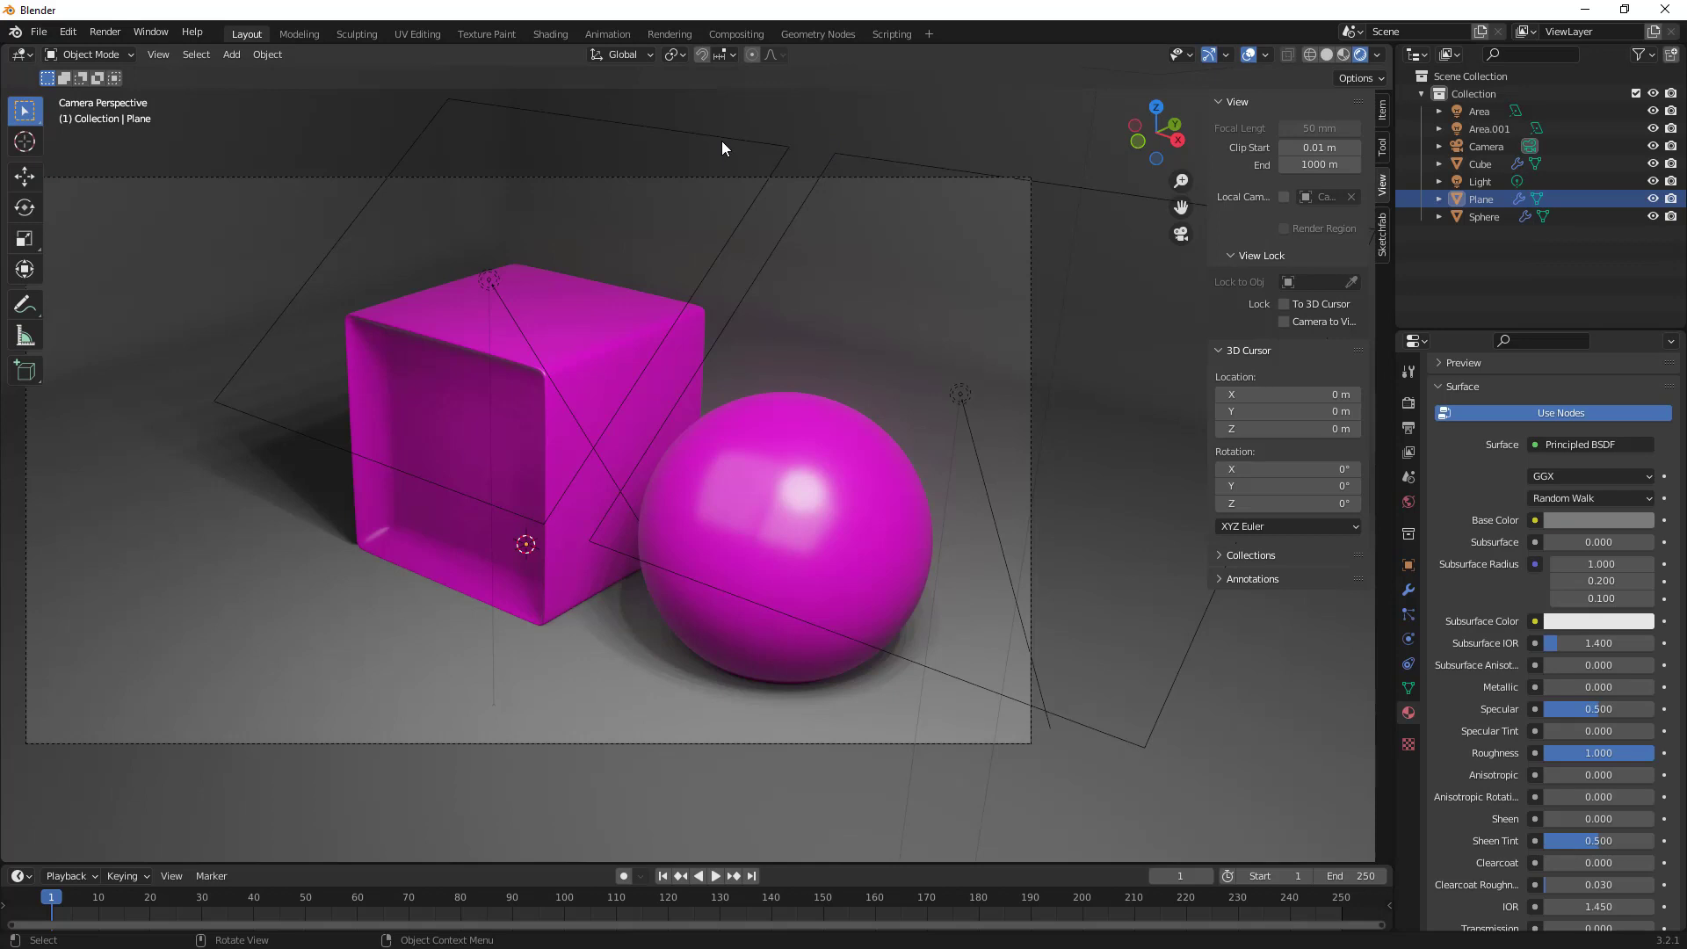
# Render the scene from the camera to inspect the image, and close the render window.
pyautogui.press('F12')
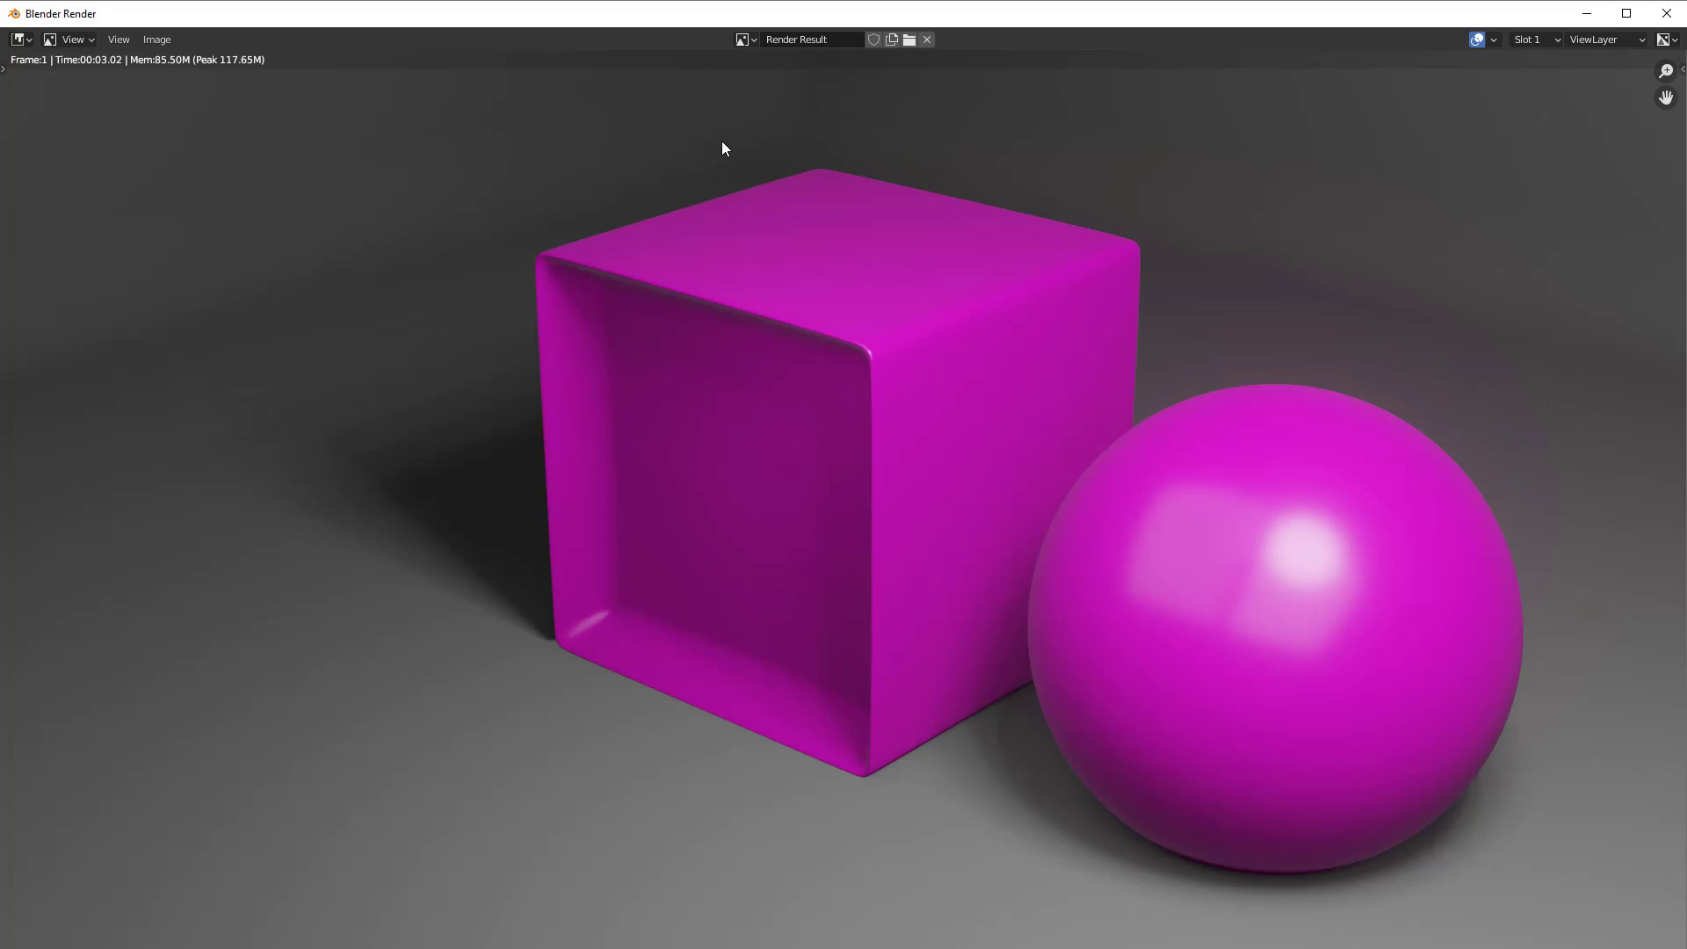
pyautogui.click(1667, 13)
# Lock the camera to the view, reframe the shot so the cube and sphere sit farther left, and unlock it.
pyautogui.click(1284, 321)
pyautogui.moveTo(893, 419); pyautogui.dragTo(783, 415, button='middle')
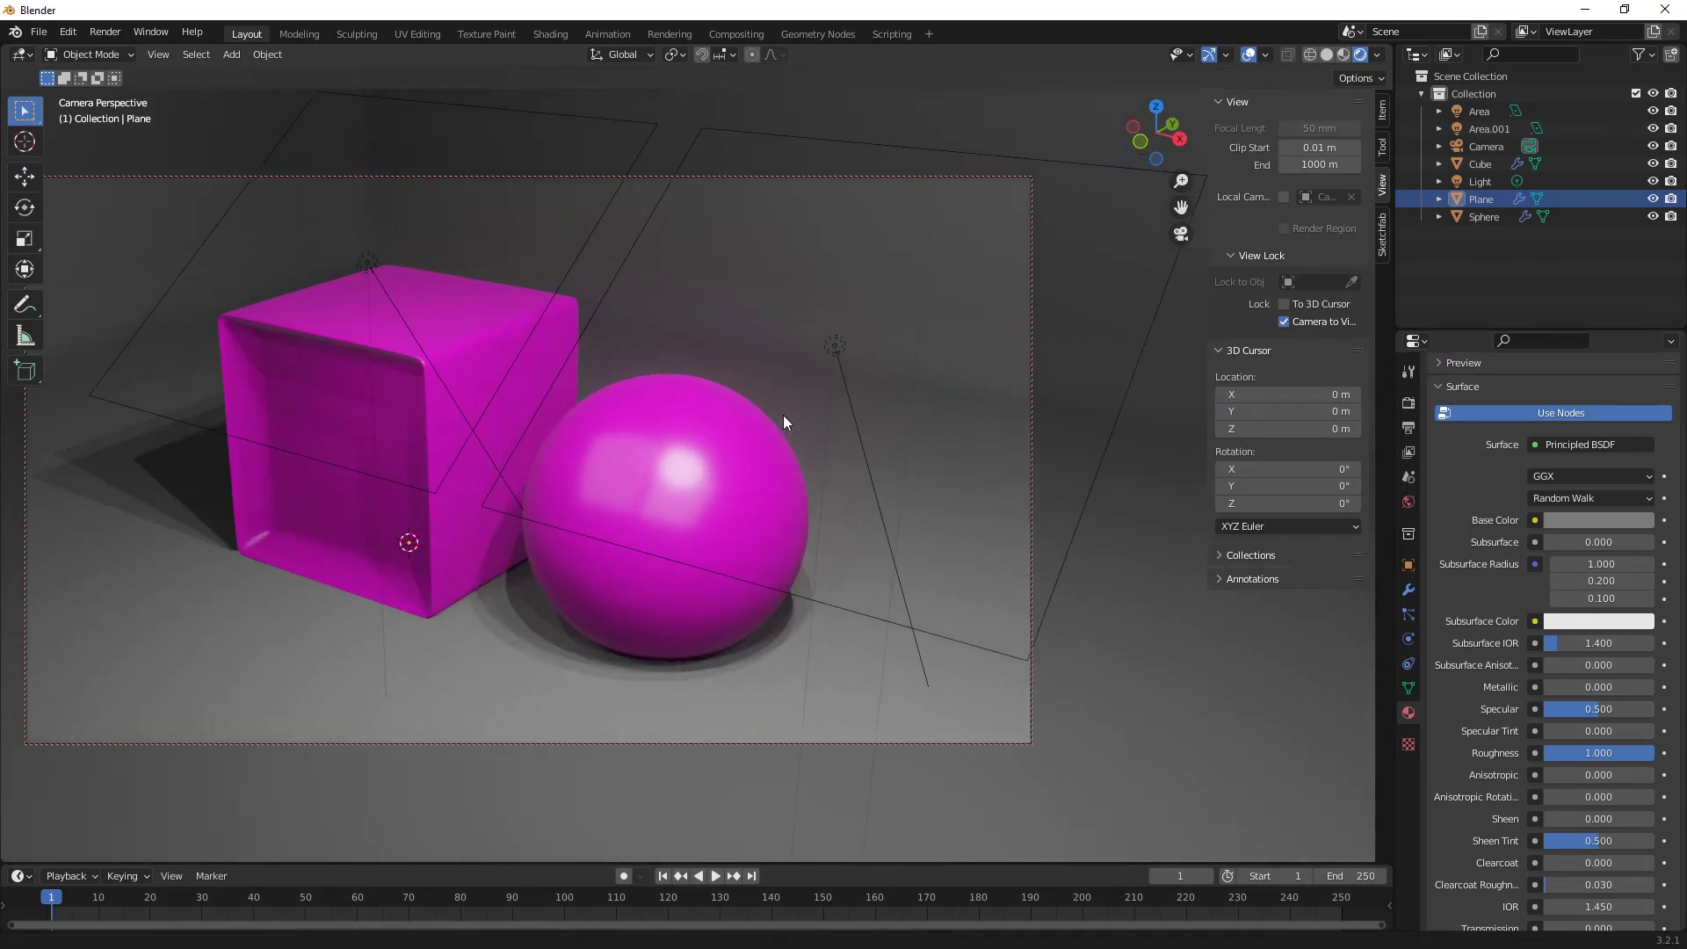
pyautogui.click(1285, 321)
# View the scene from the cube's open side outside the camera, and start a render from the reframed camera.
pyautogui.moveTo(1131, 396); pyautogui.dragTo(888, 455, button='middle')
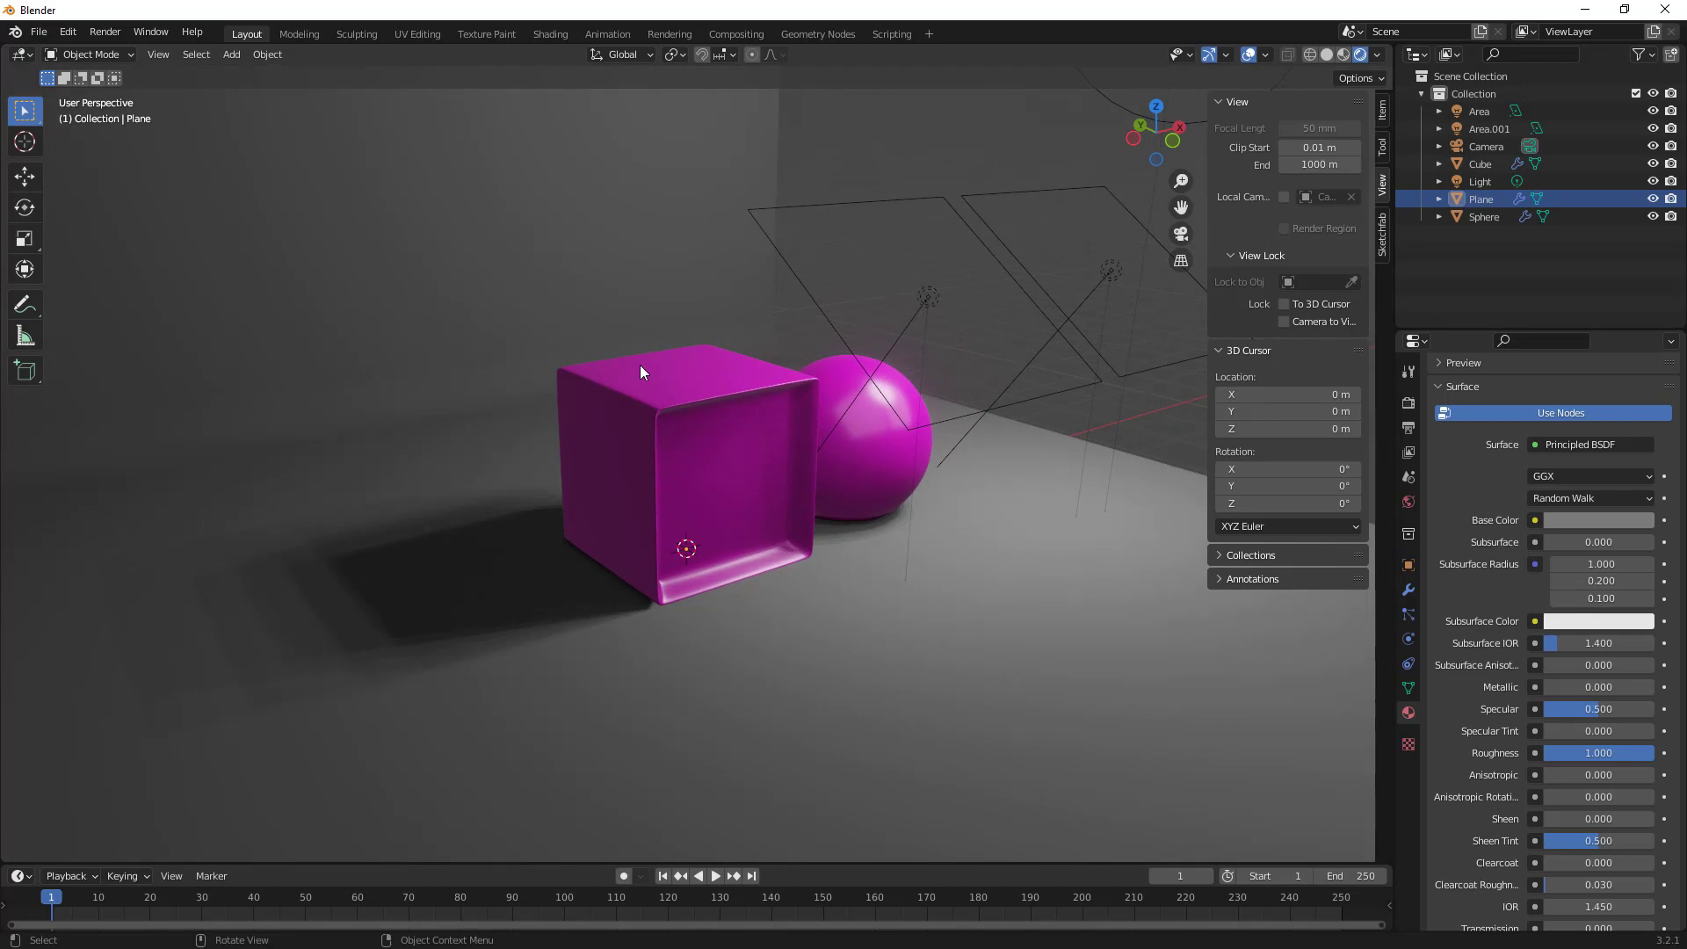
pyautogui.press('F12')
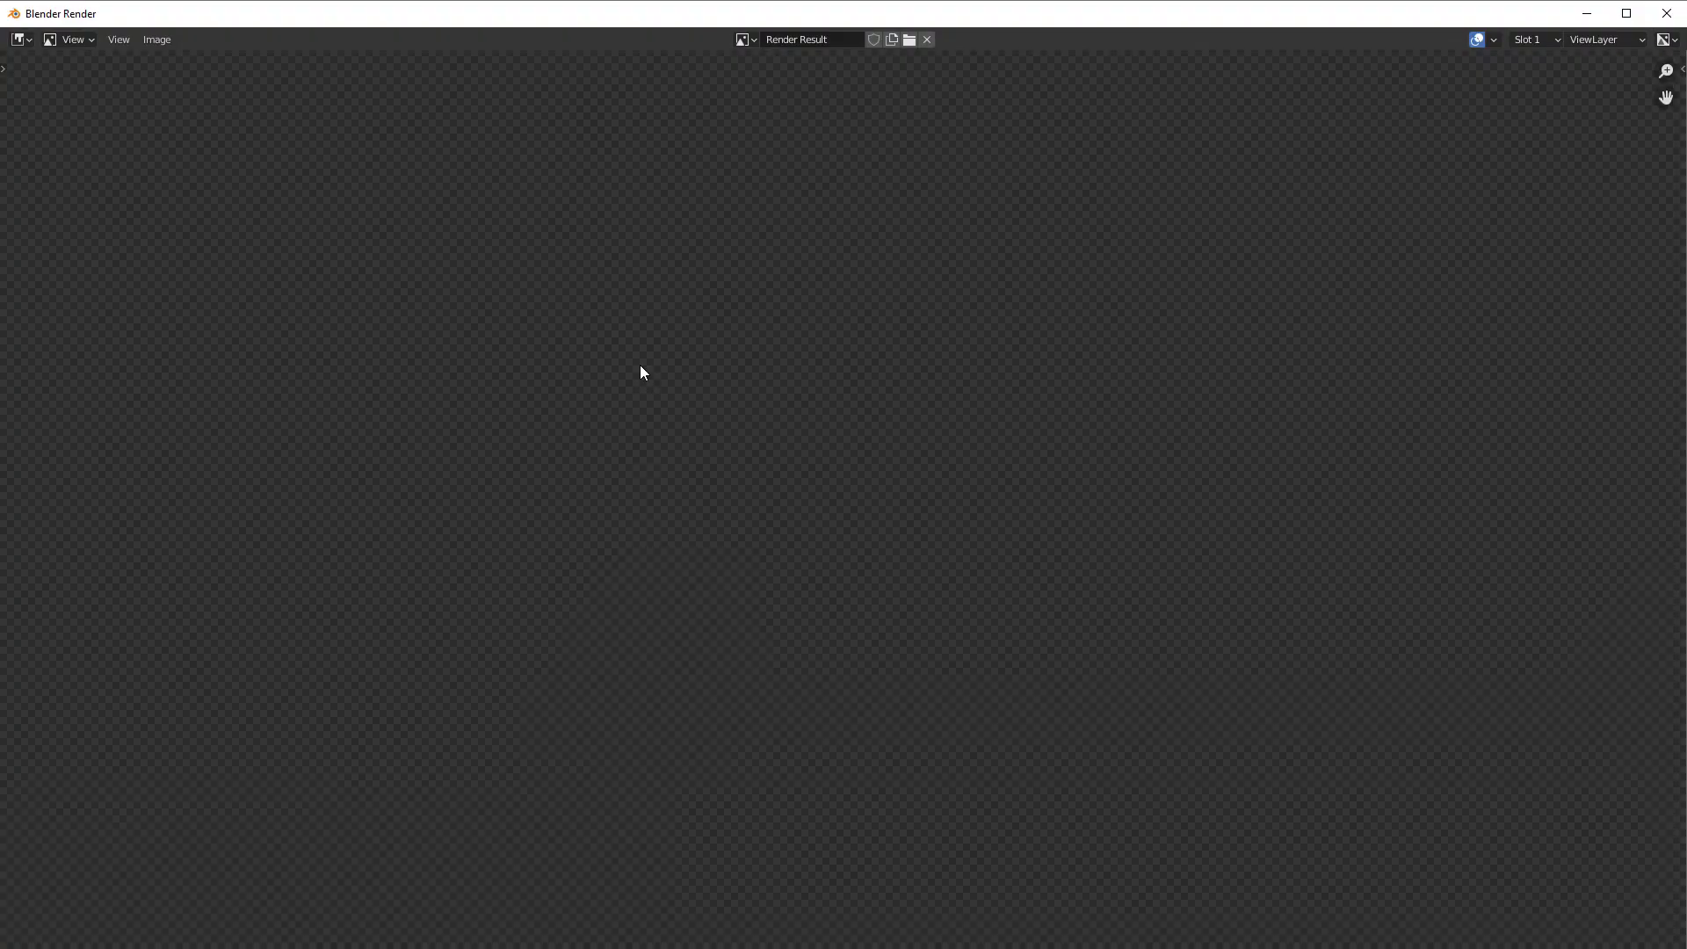